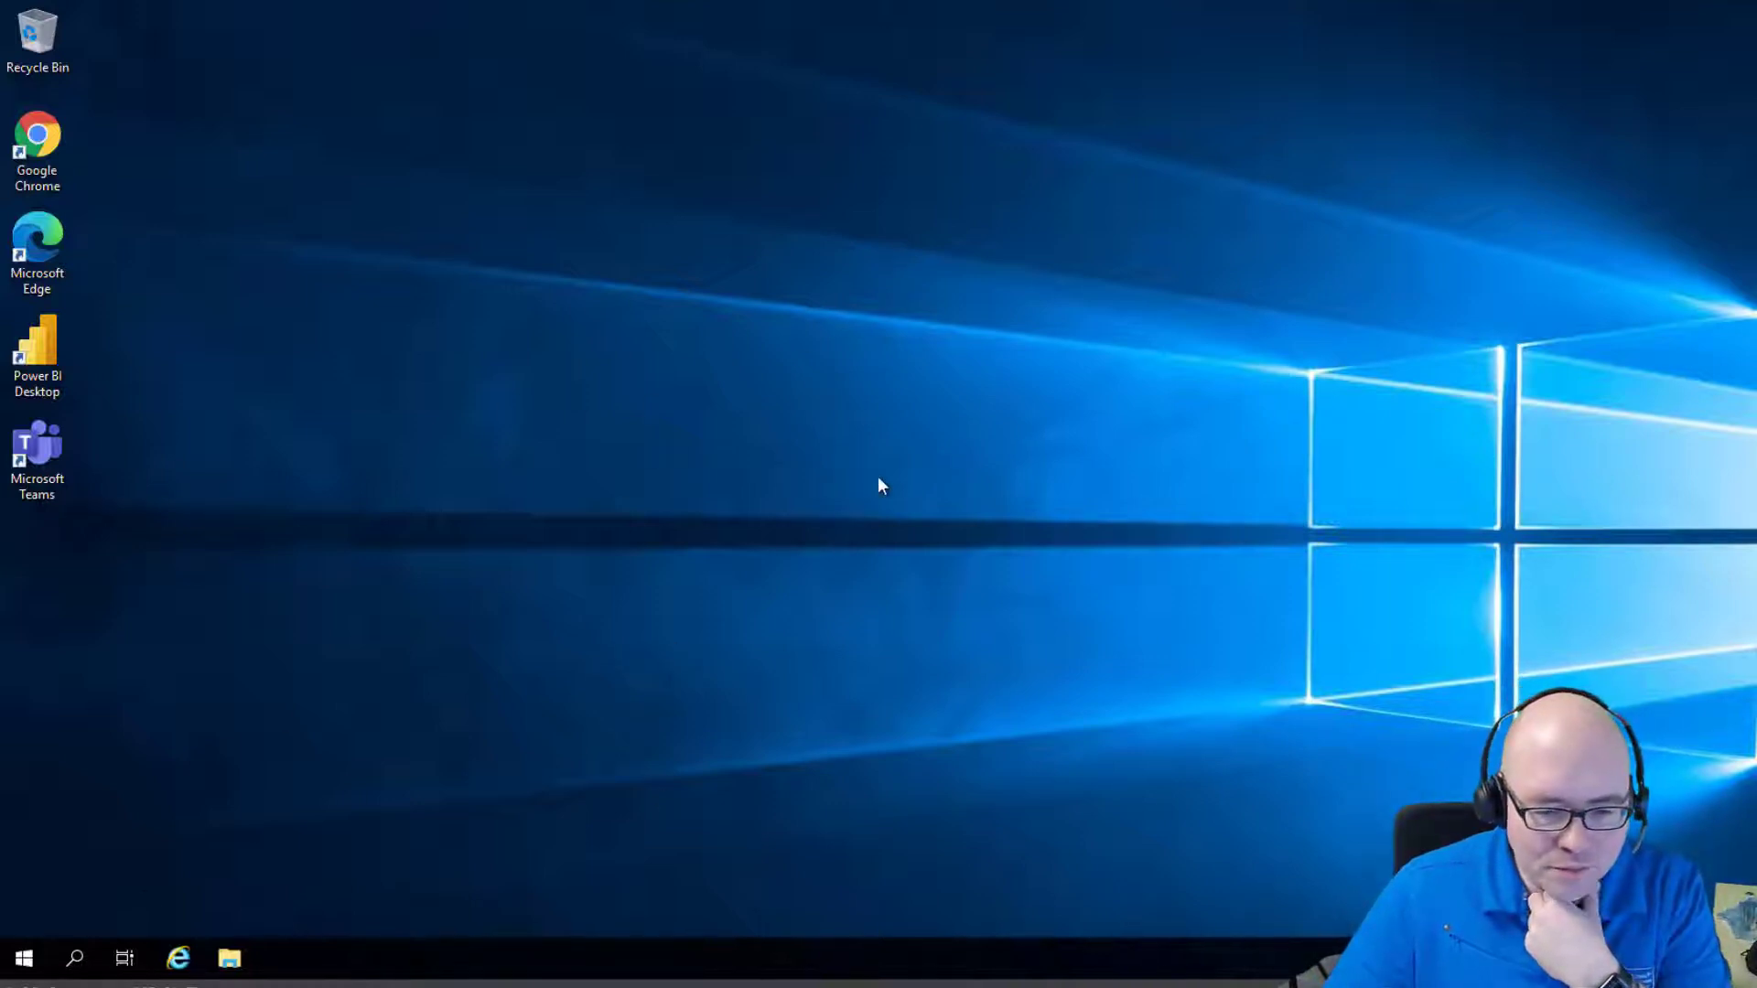
# Launch SQL Server Management Studio 18 from the Start menu.
pyautogui.click(25, 958)
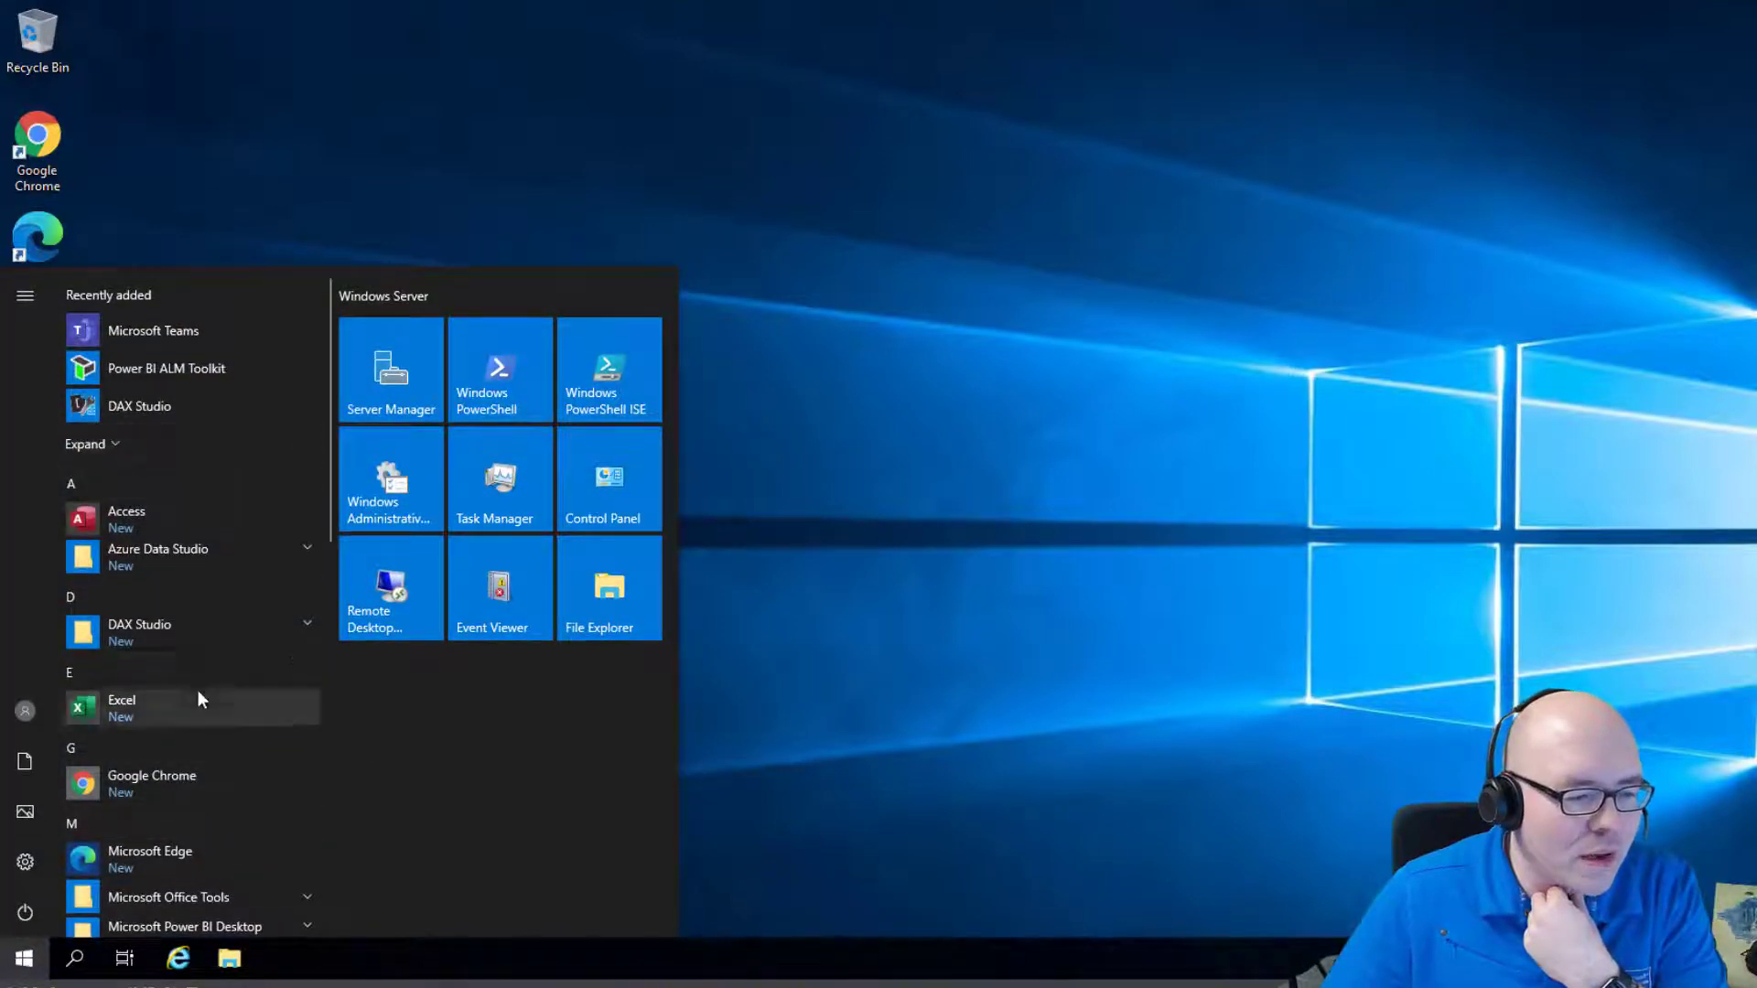
pyautogui.scroll(-5, 201, 682)
pyautogui.write('ssms')
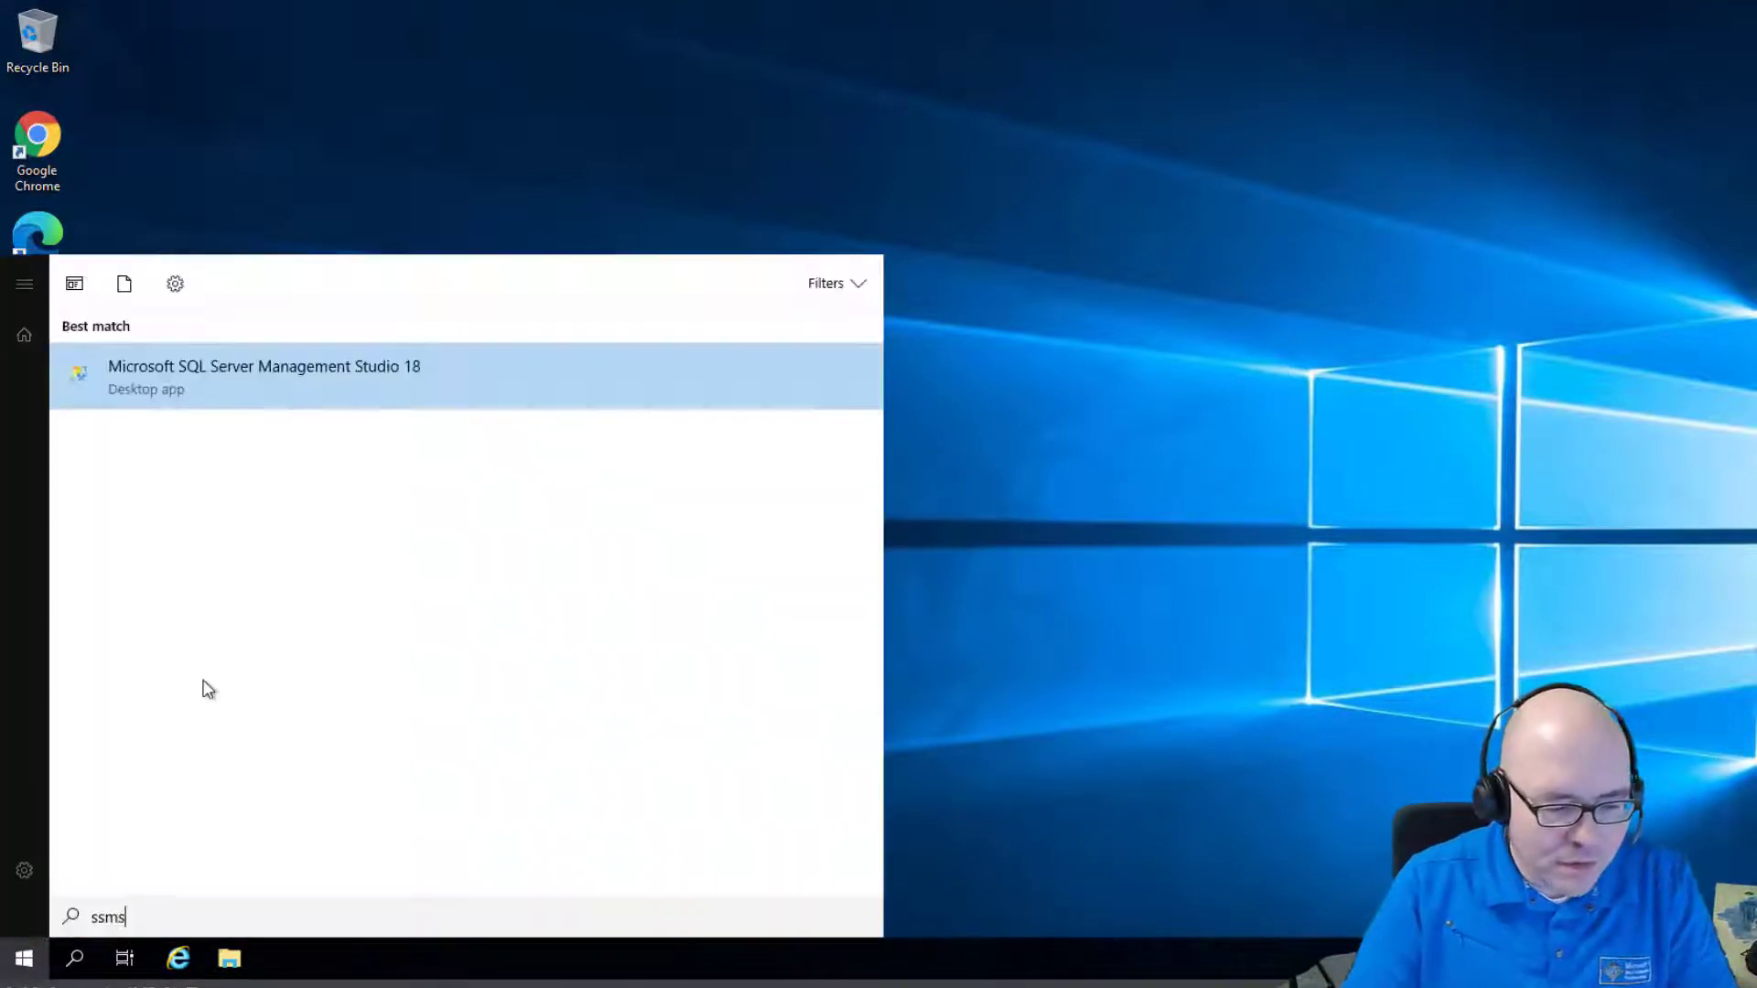
pyautogui.press('Return')
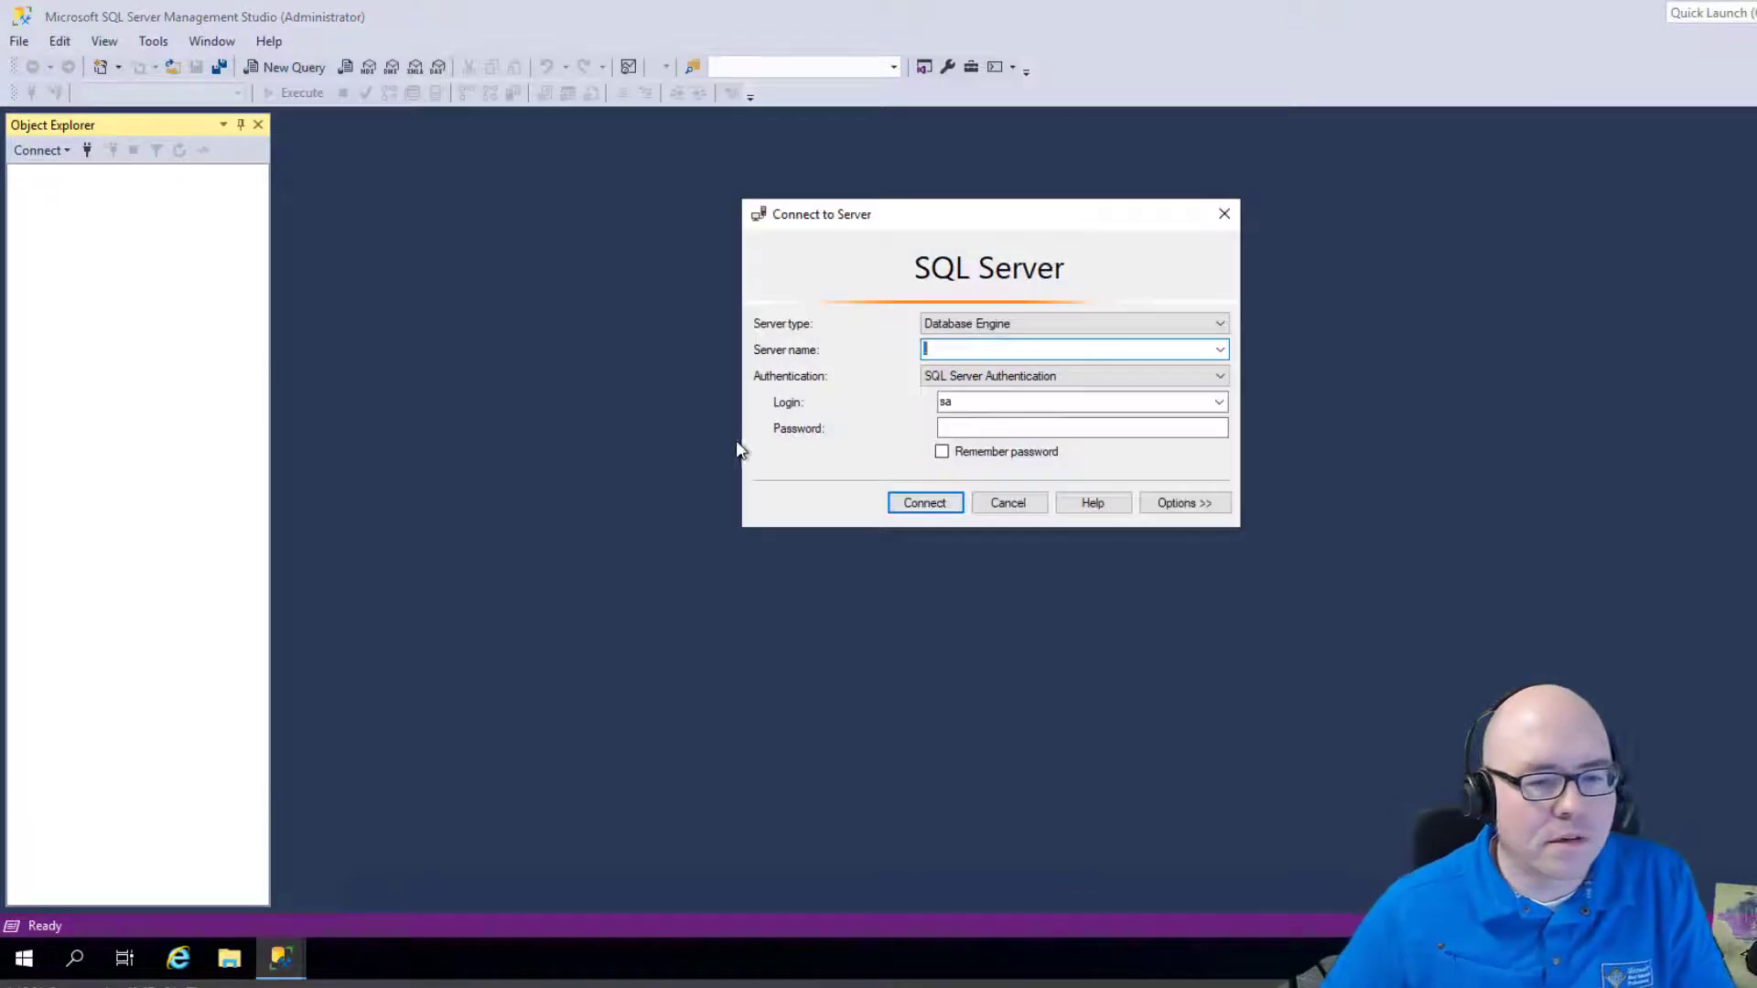
# Connect to the local server '.' with a remembered password and expand its Databases folder.
pyautogui.write('.')
pyautogui.click(942, 452)
pyautogui.click(973, 430)
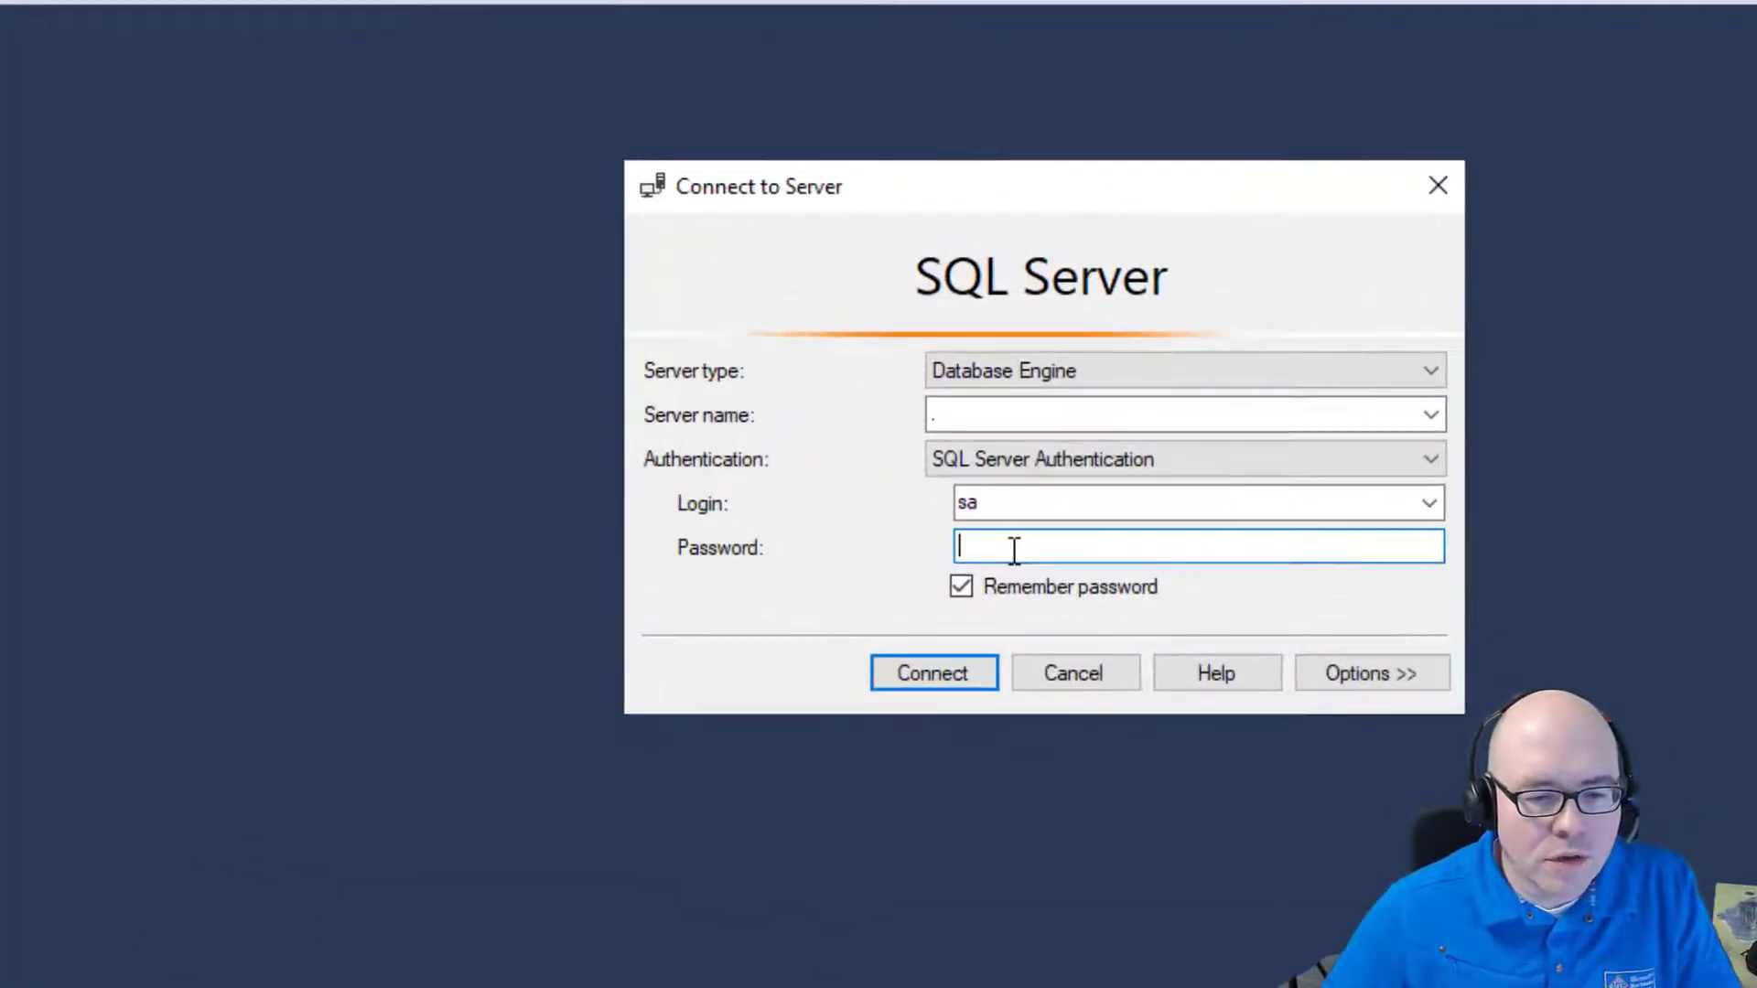
pyautogui.write('********')
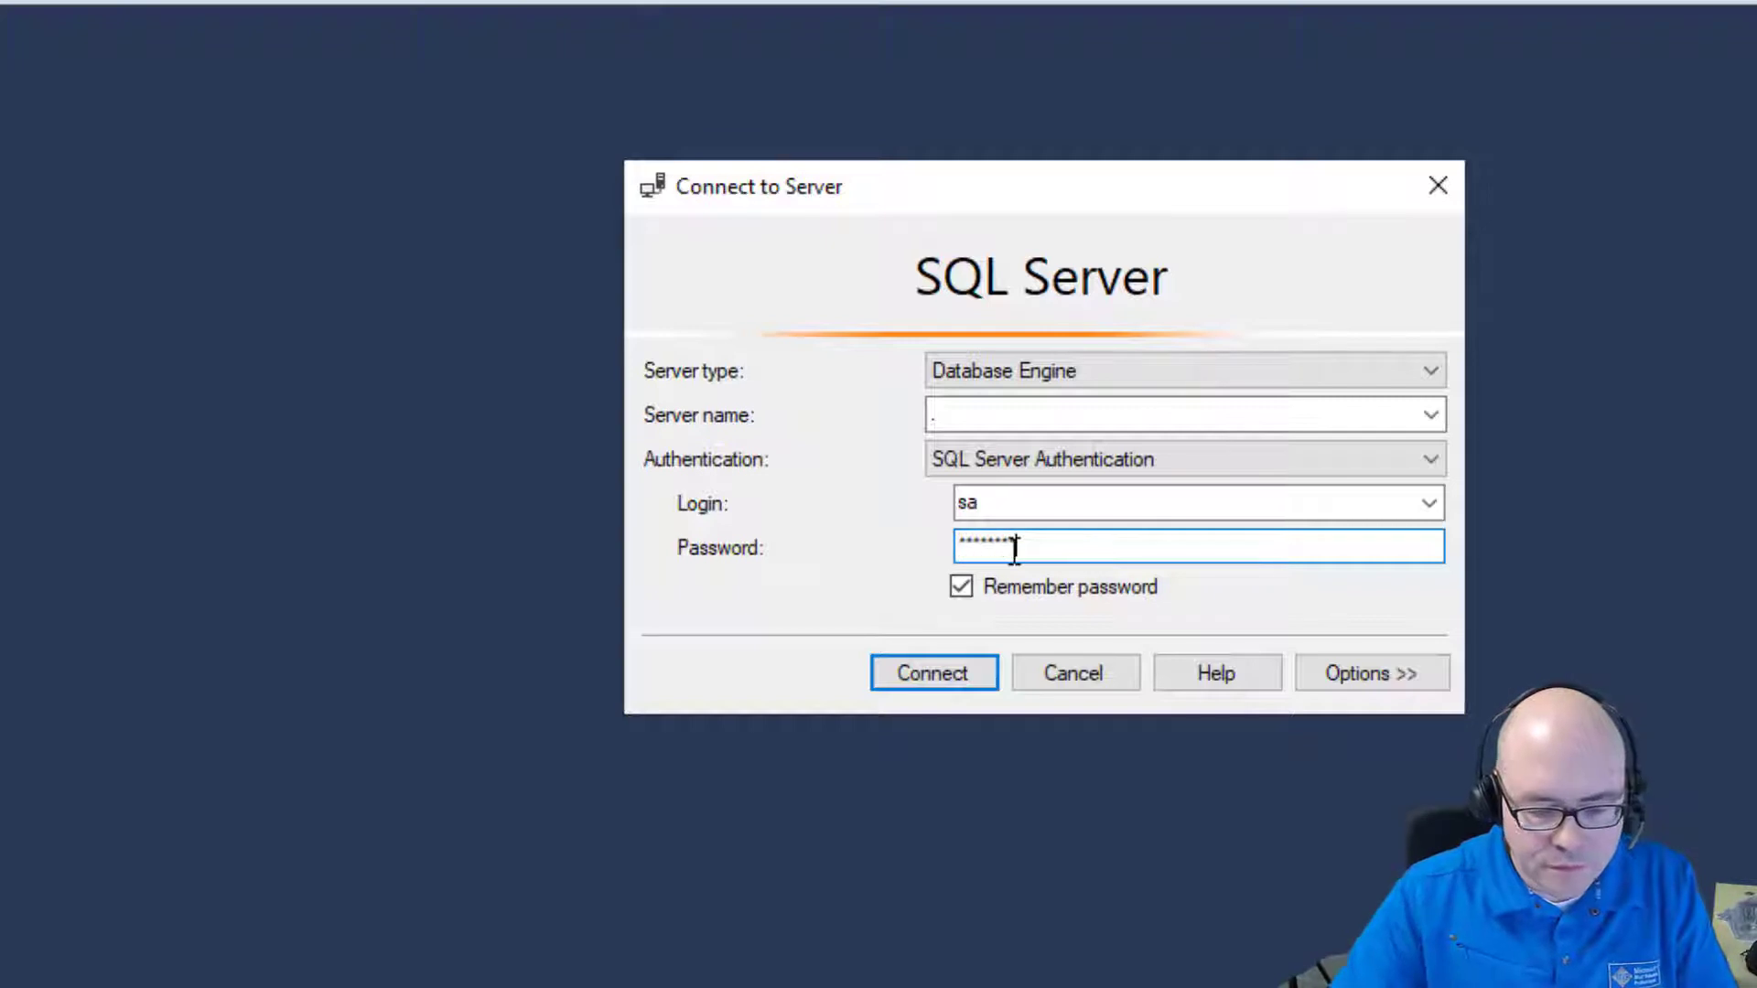
pyautogui.press('Return')
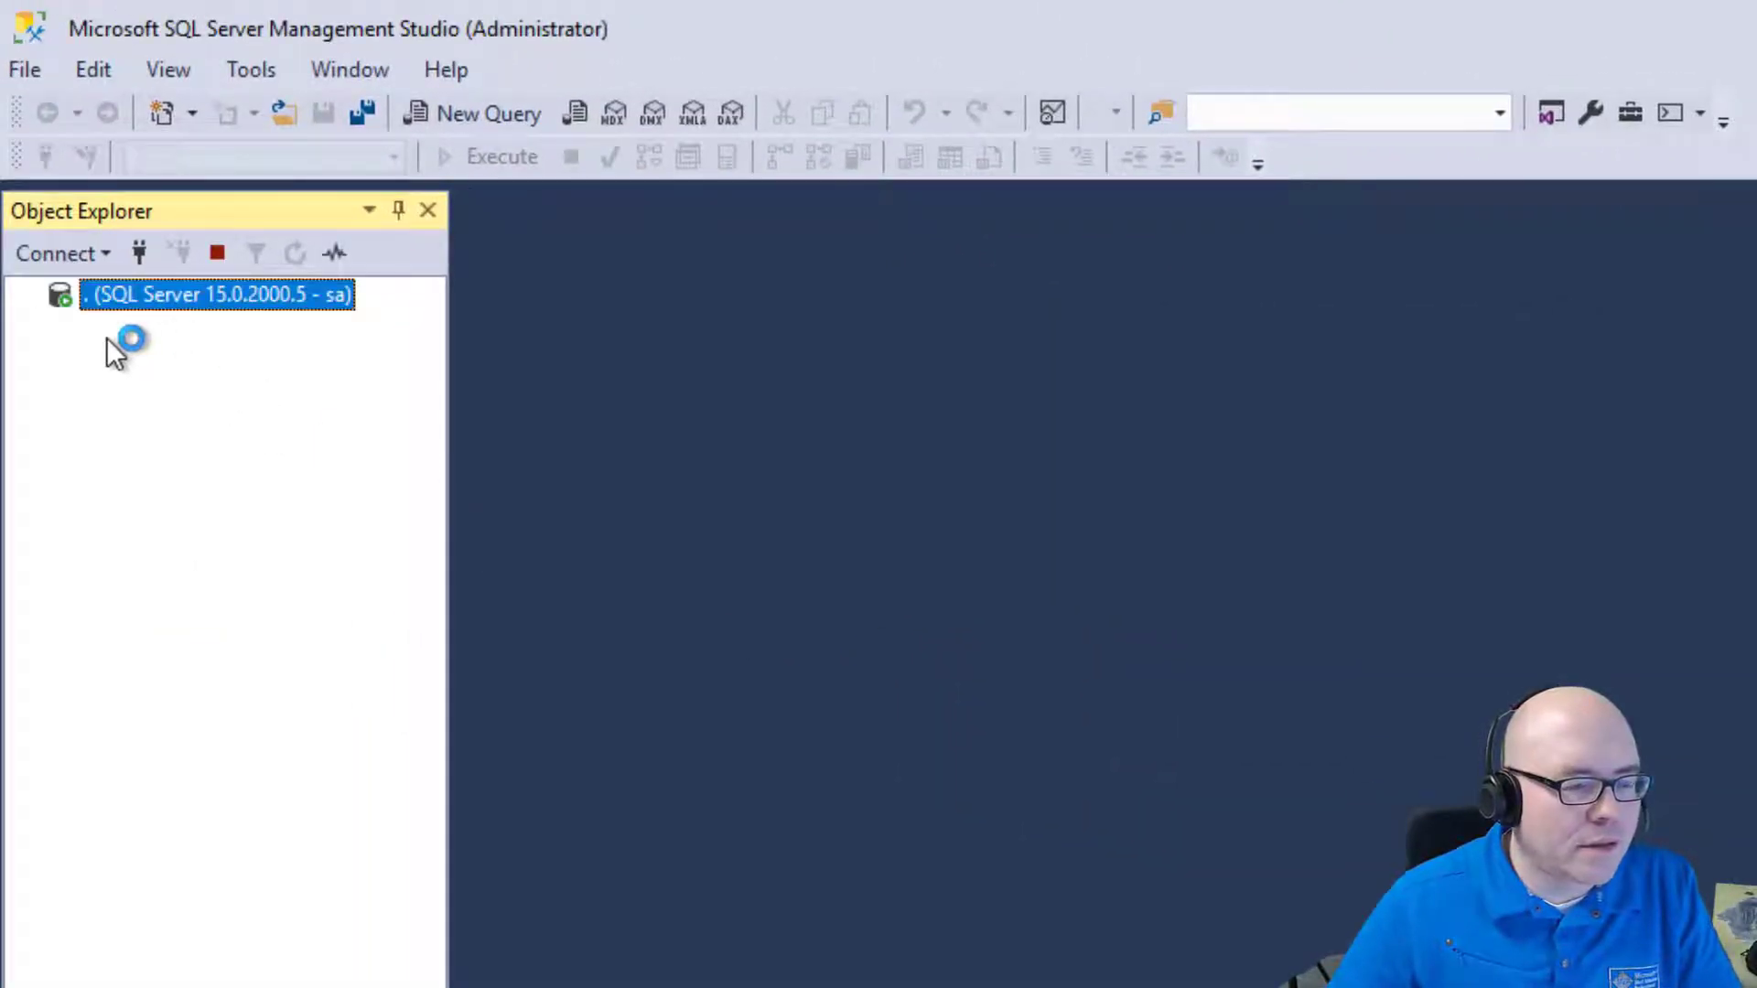
pyautogui.click(61, 327)
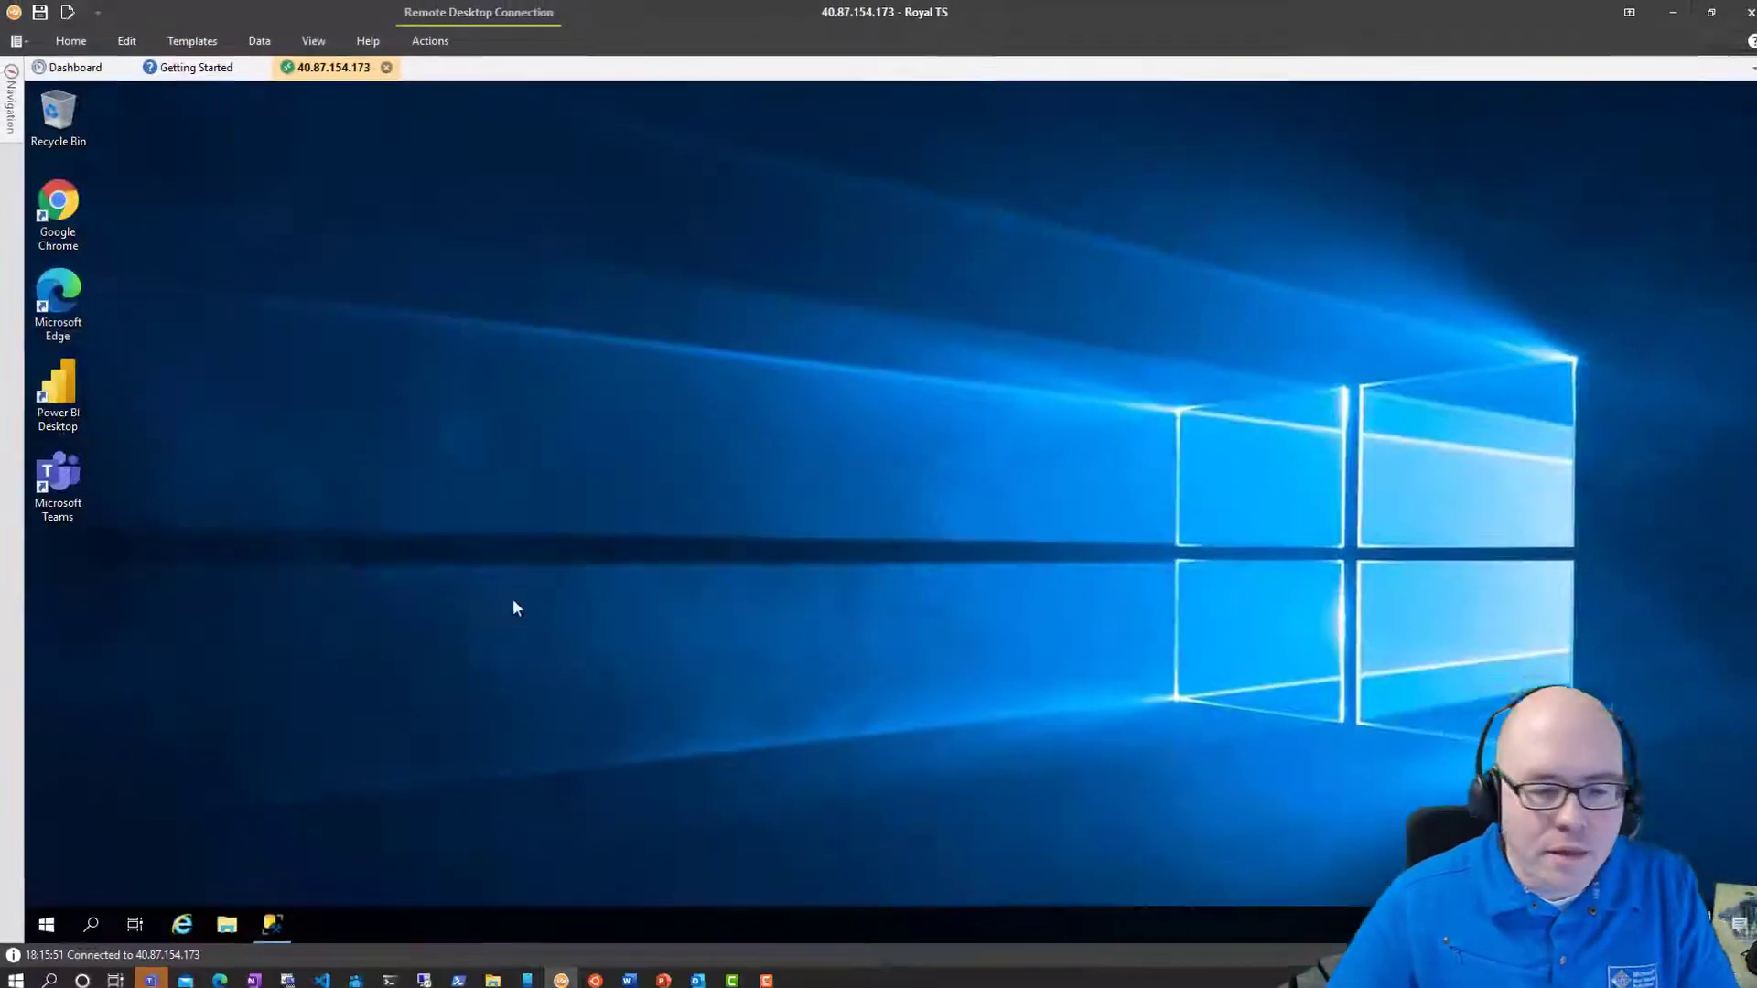
# Open the AdventureWorks report in Power BI Desktop, then minimize the window.
pyautogui.doubleClick(63, 397)
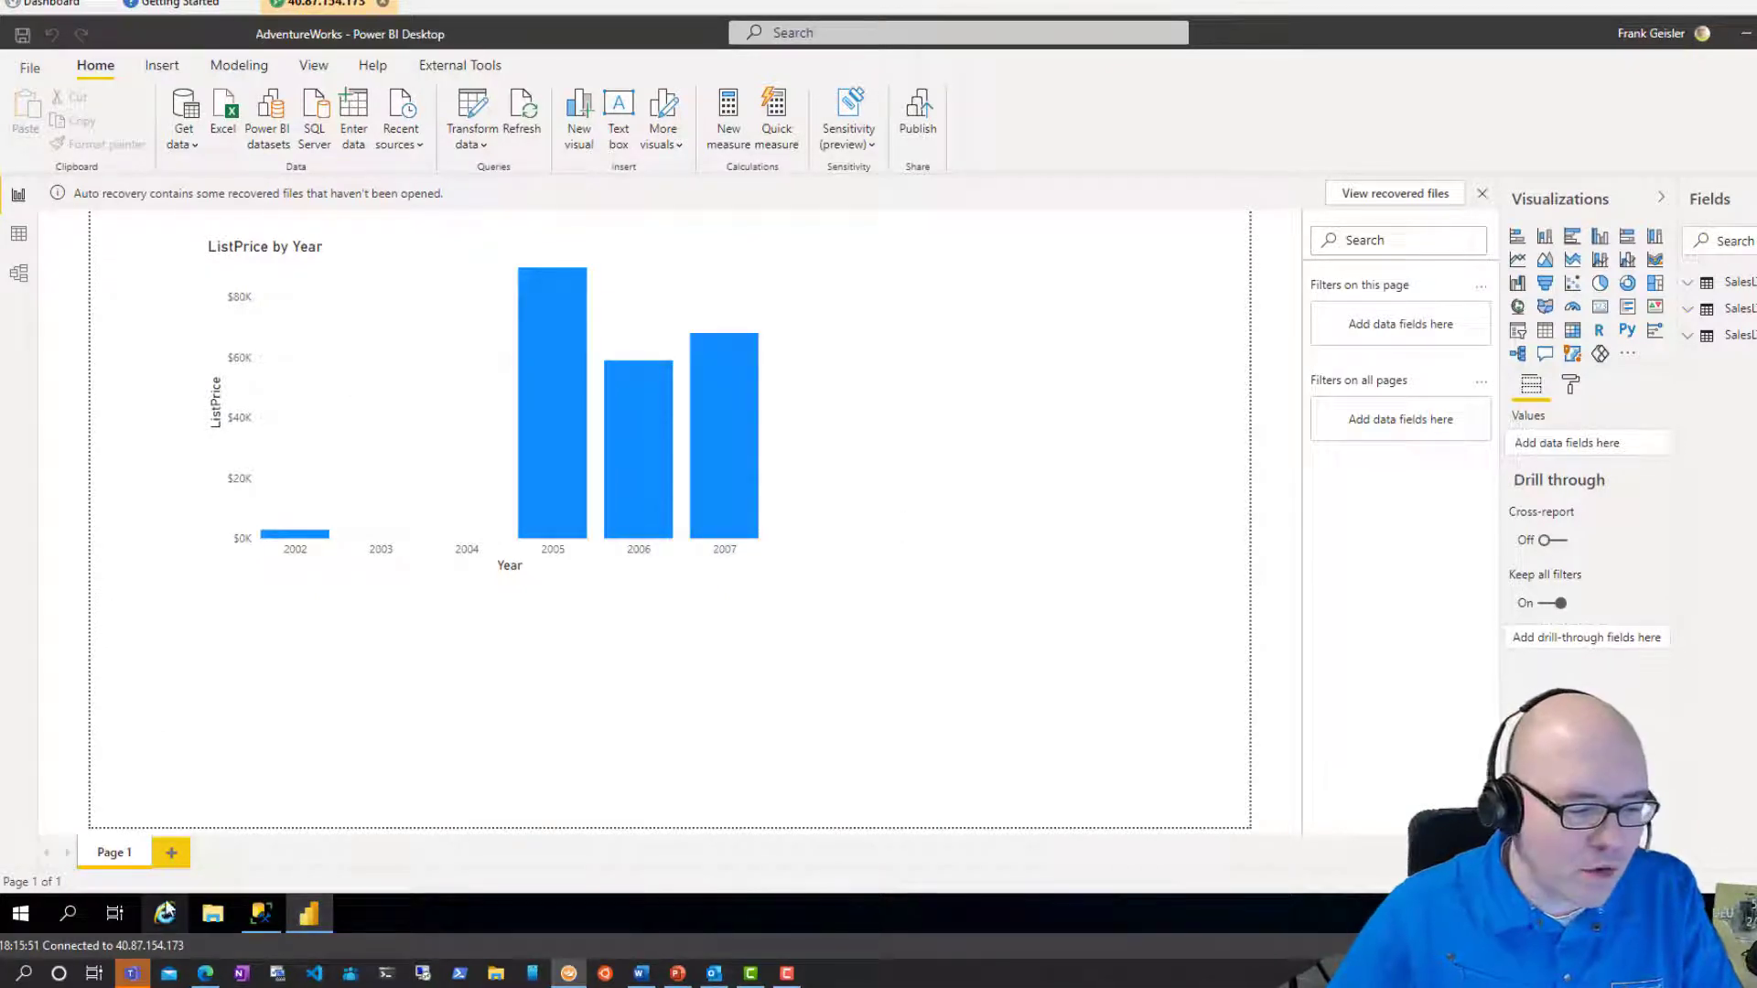
pyautogui.click(1745, 33)
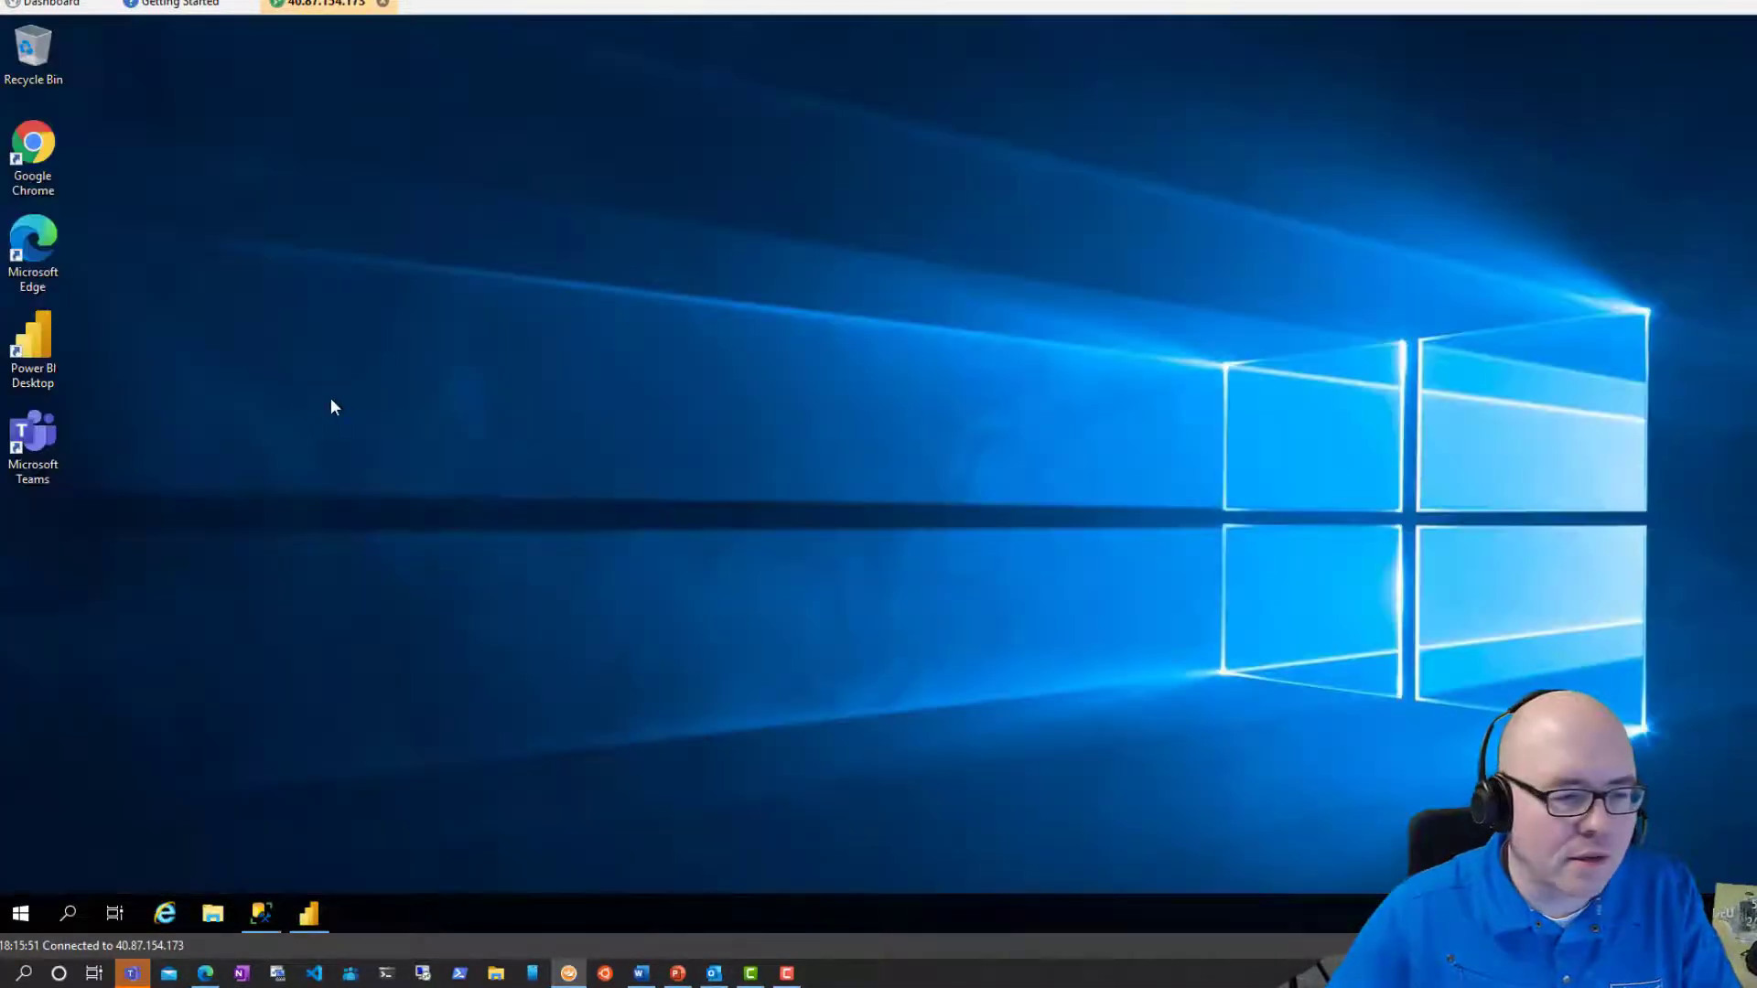
# Open powerbi.com in a maximized Edge window and sign in to Power BI.
pyautogui.doubleClick(37, 229)
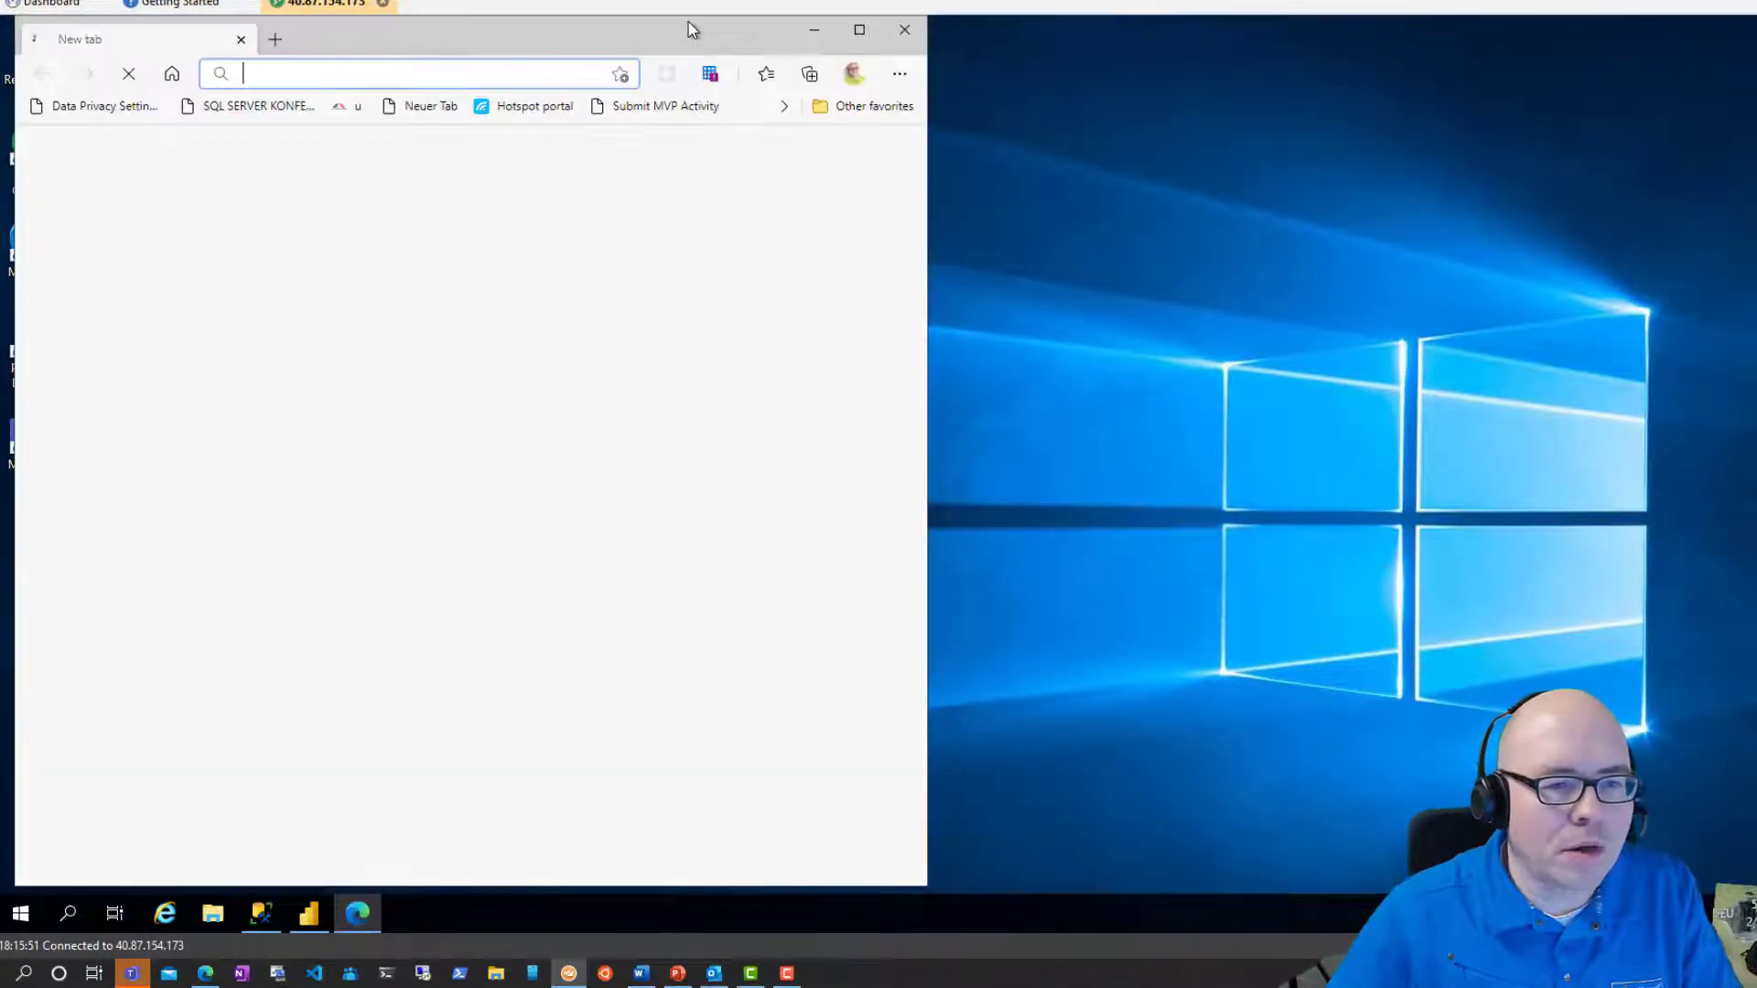
pyautogui.doubleClick(694, 31)
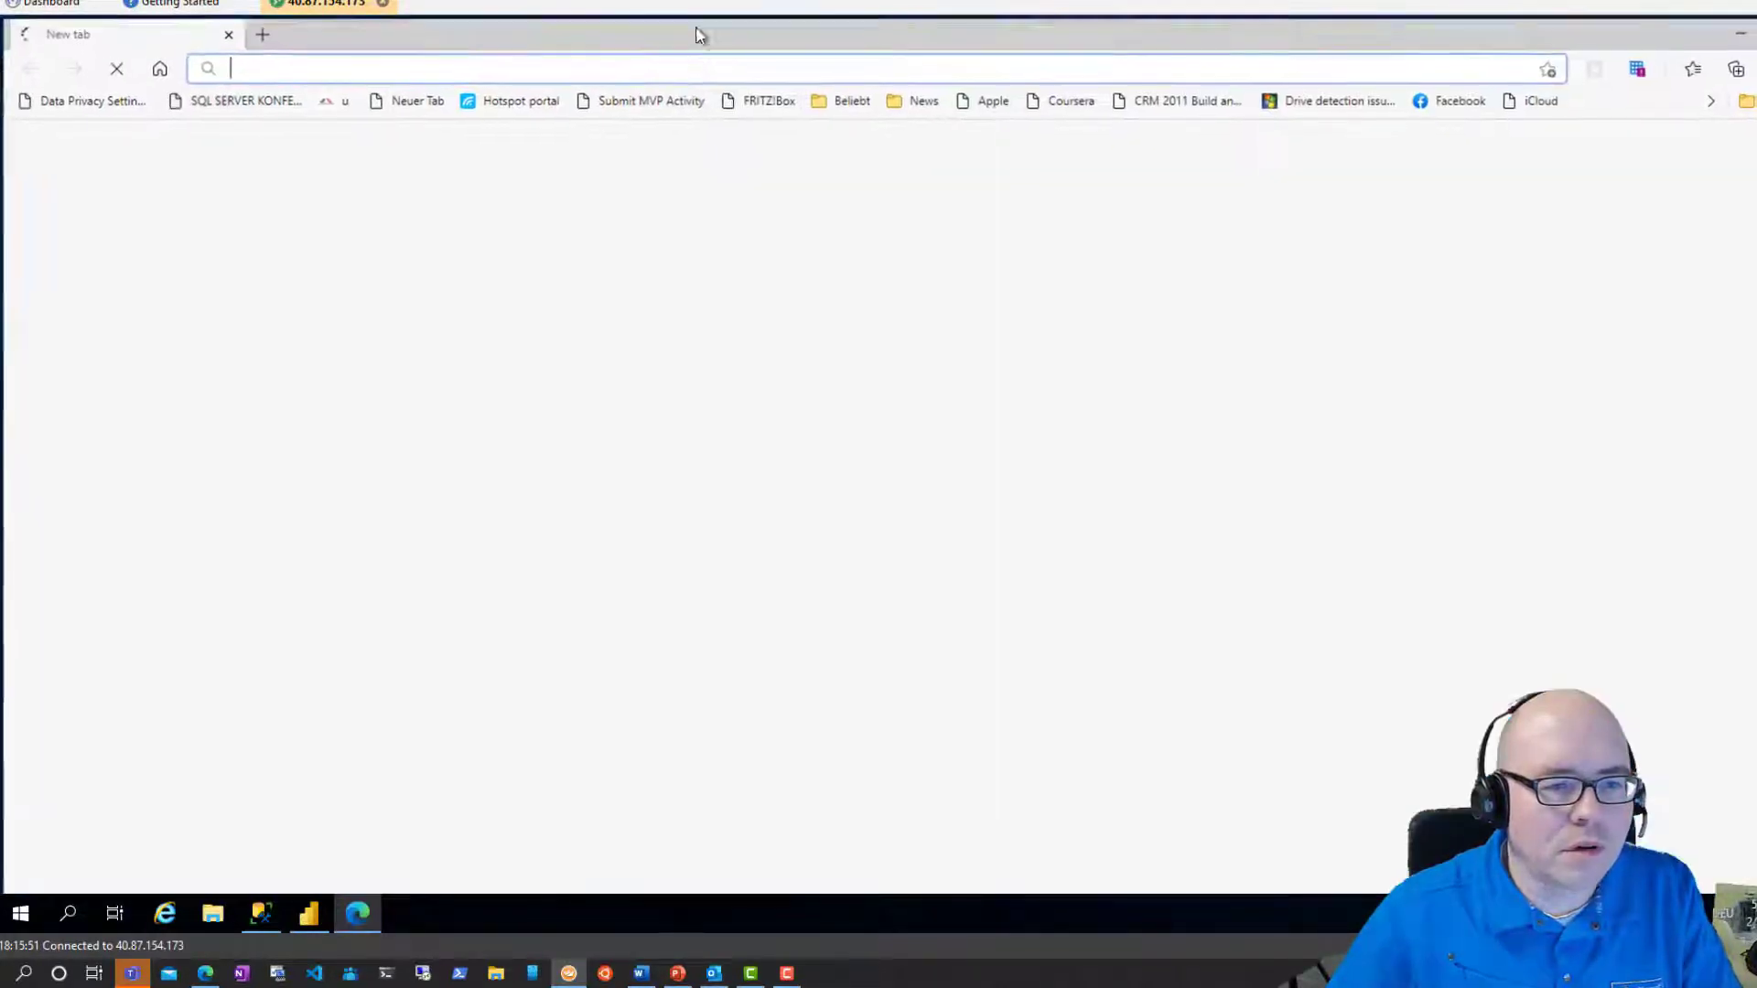
pyautogui.click(693, 64)
pyautogui.write('powerbi.com')
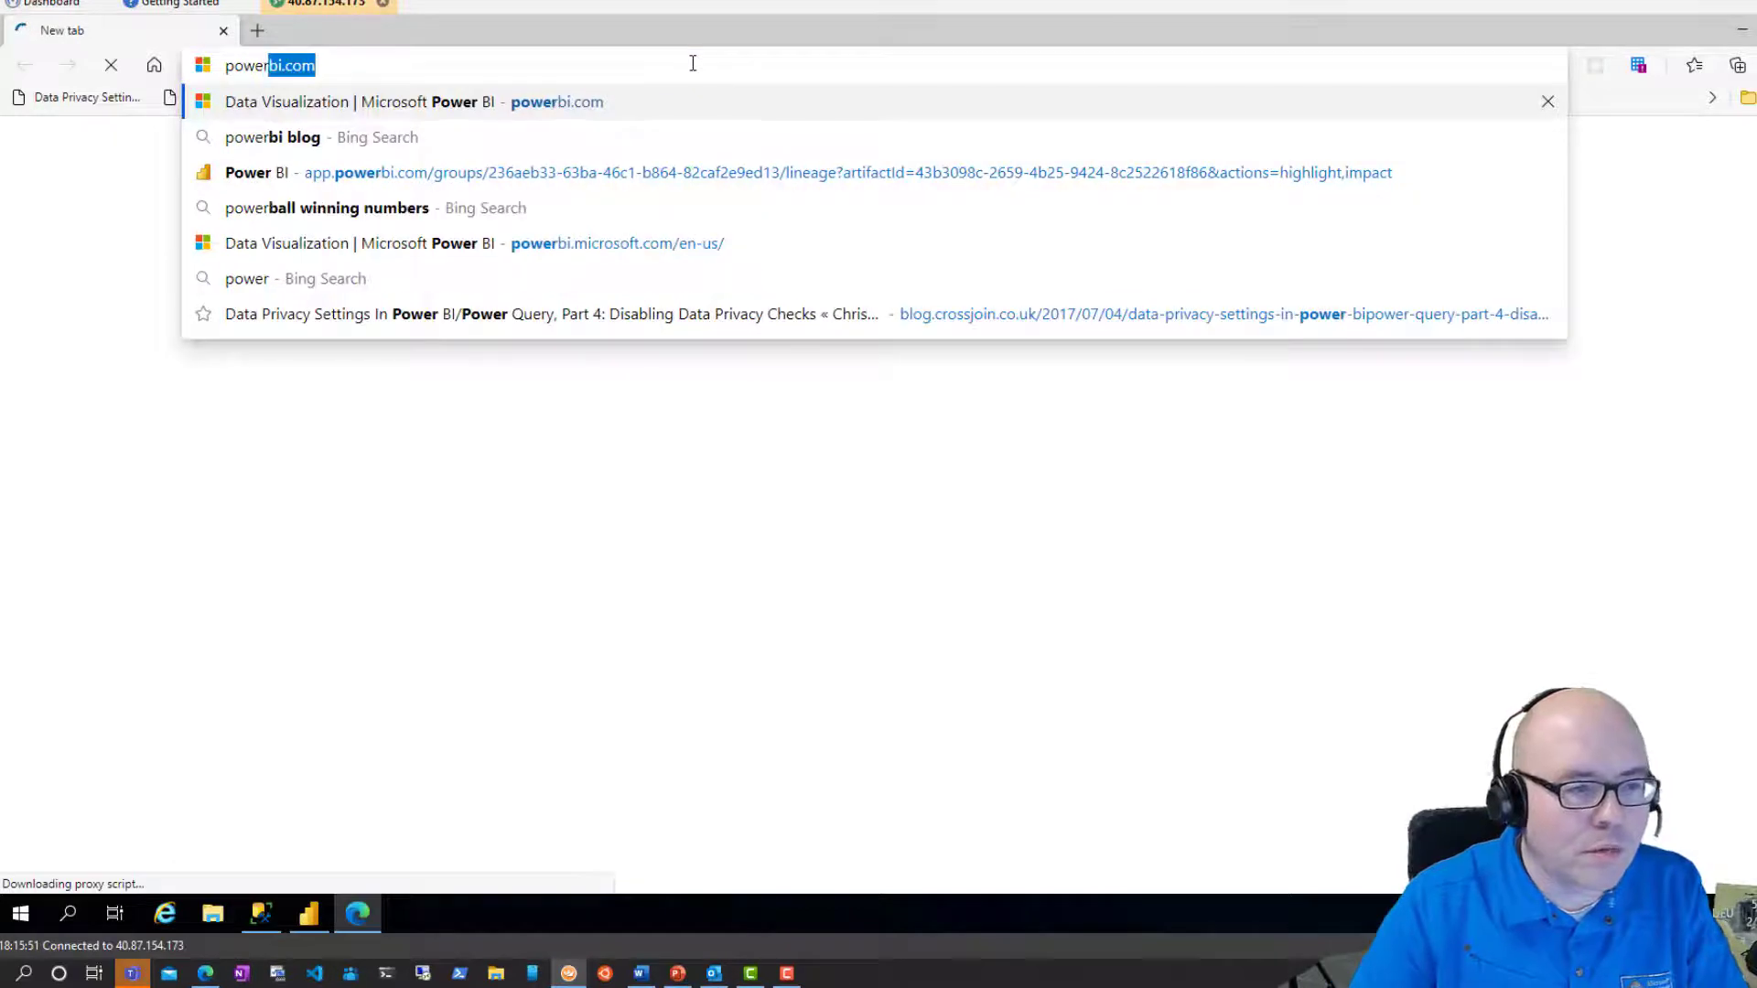
pyautogui.press('Return')
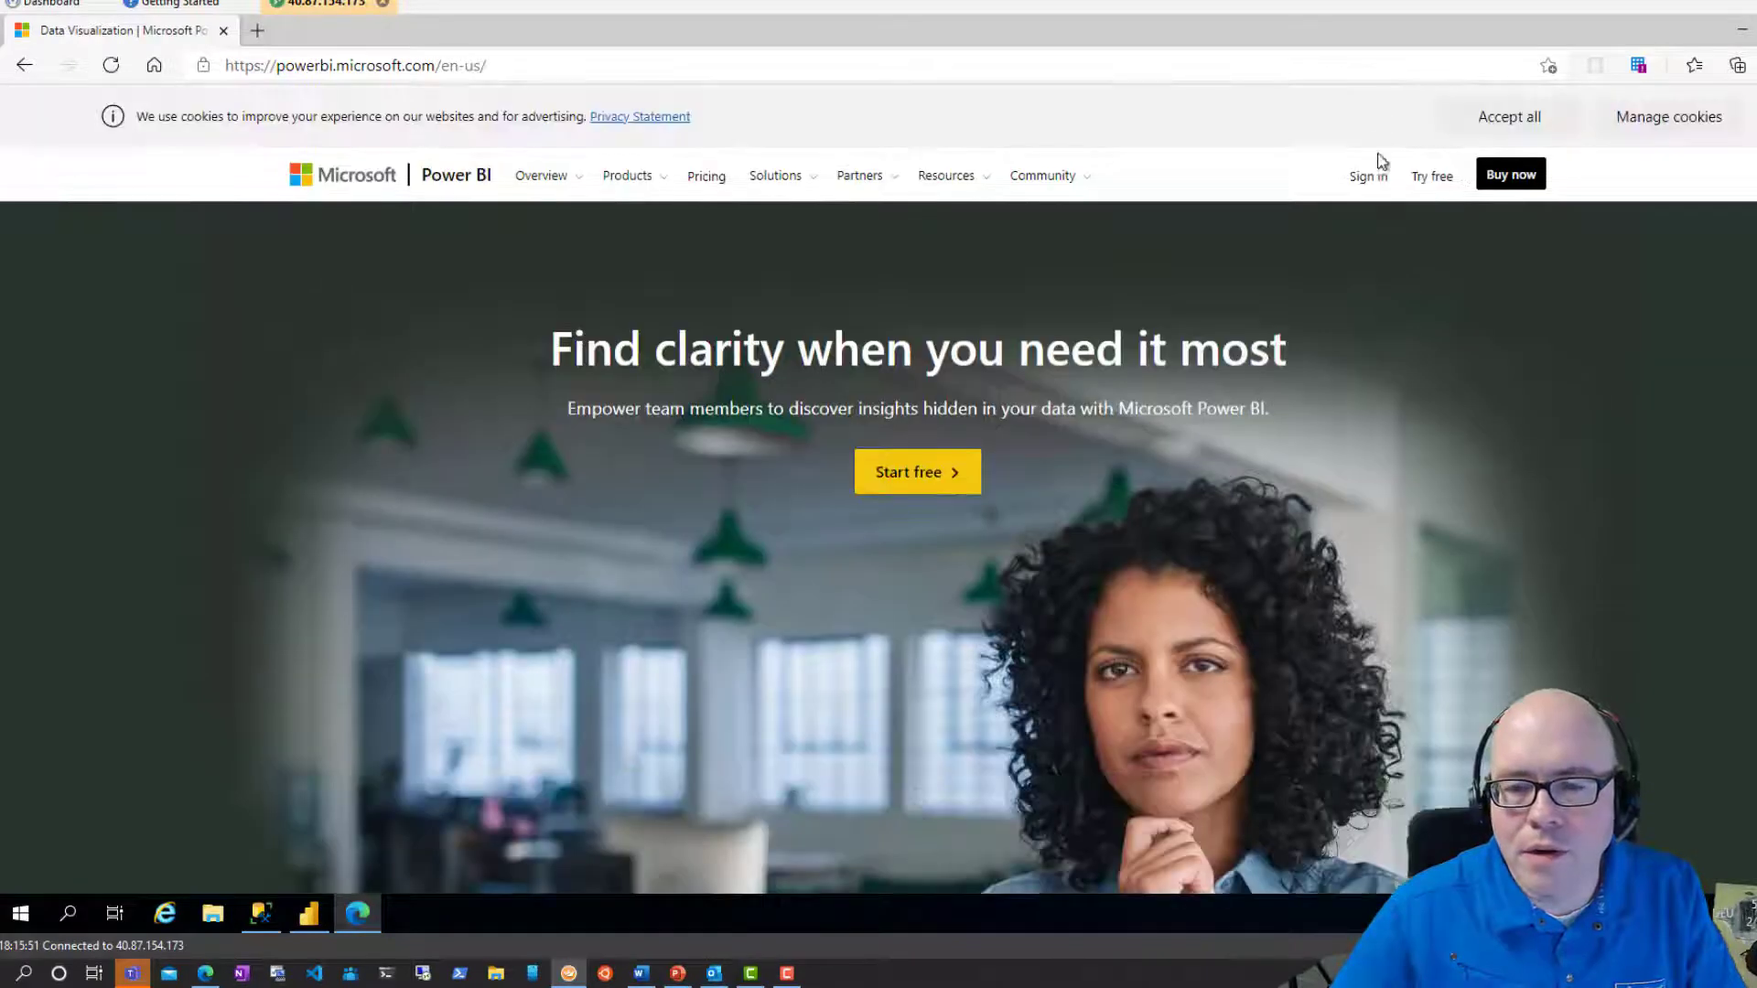
pyautogui.click(1368, 178)
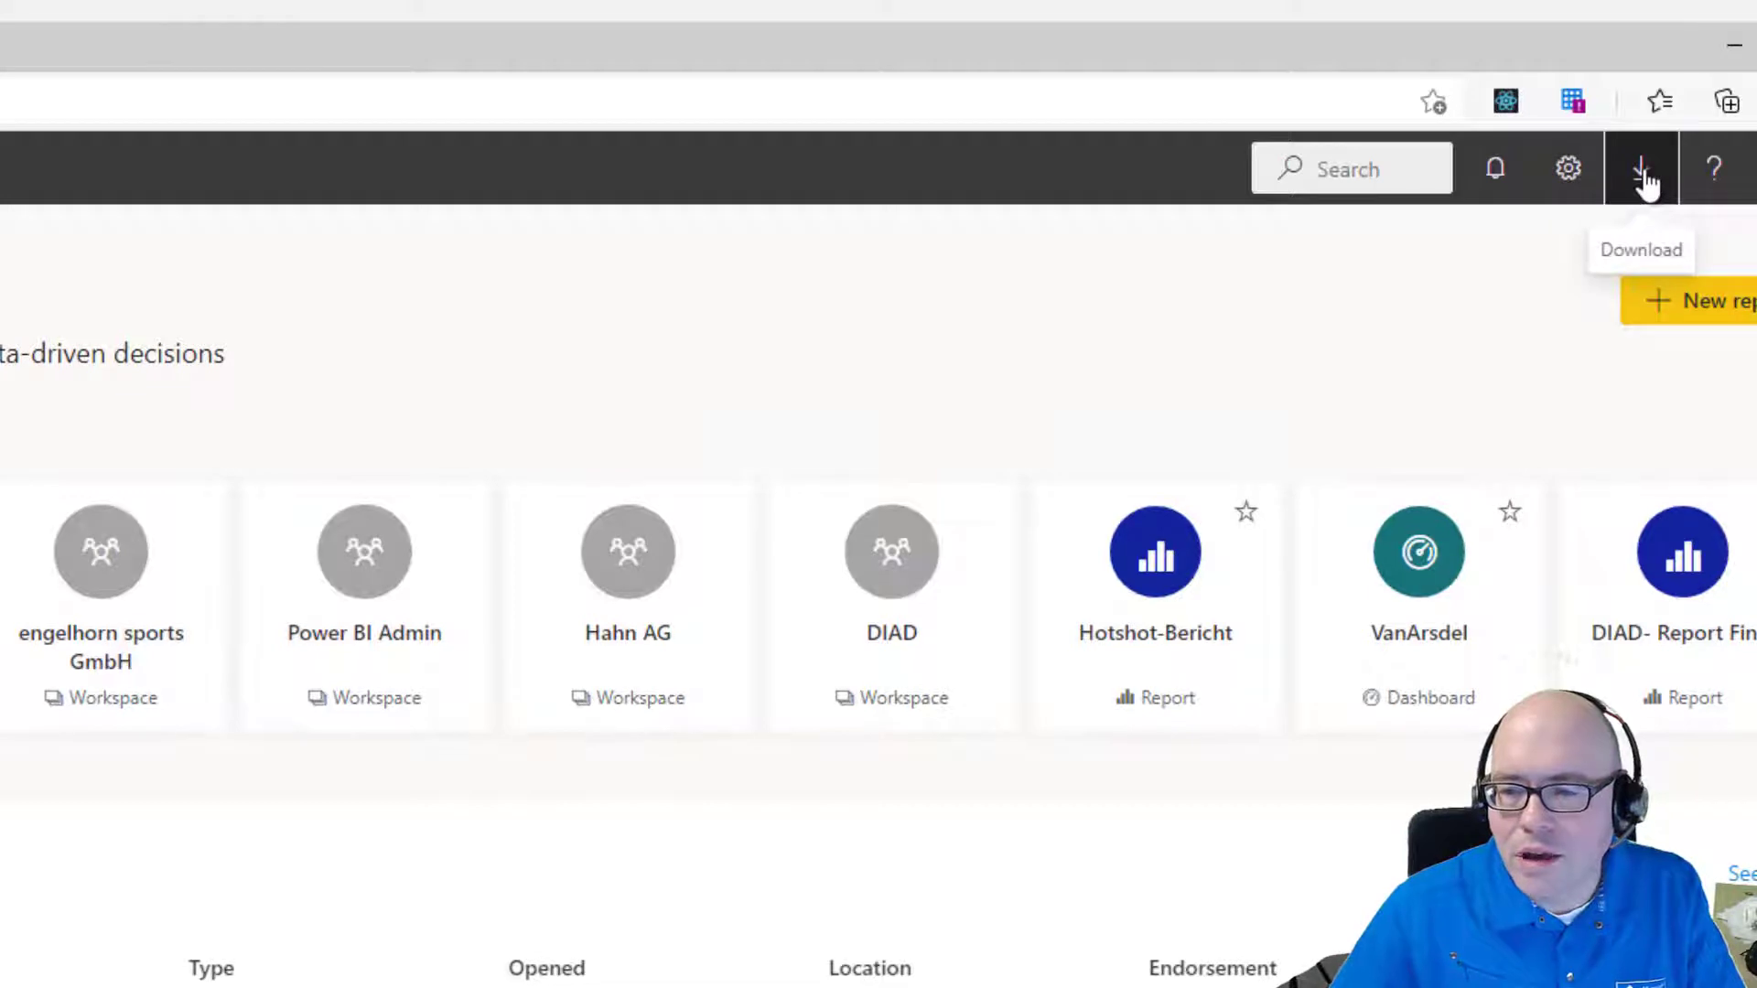
# Open the Data Gateway download page from the Power BI Download menu.
pyautogui.click(1643, 174)
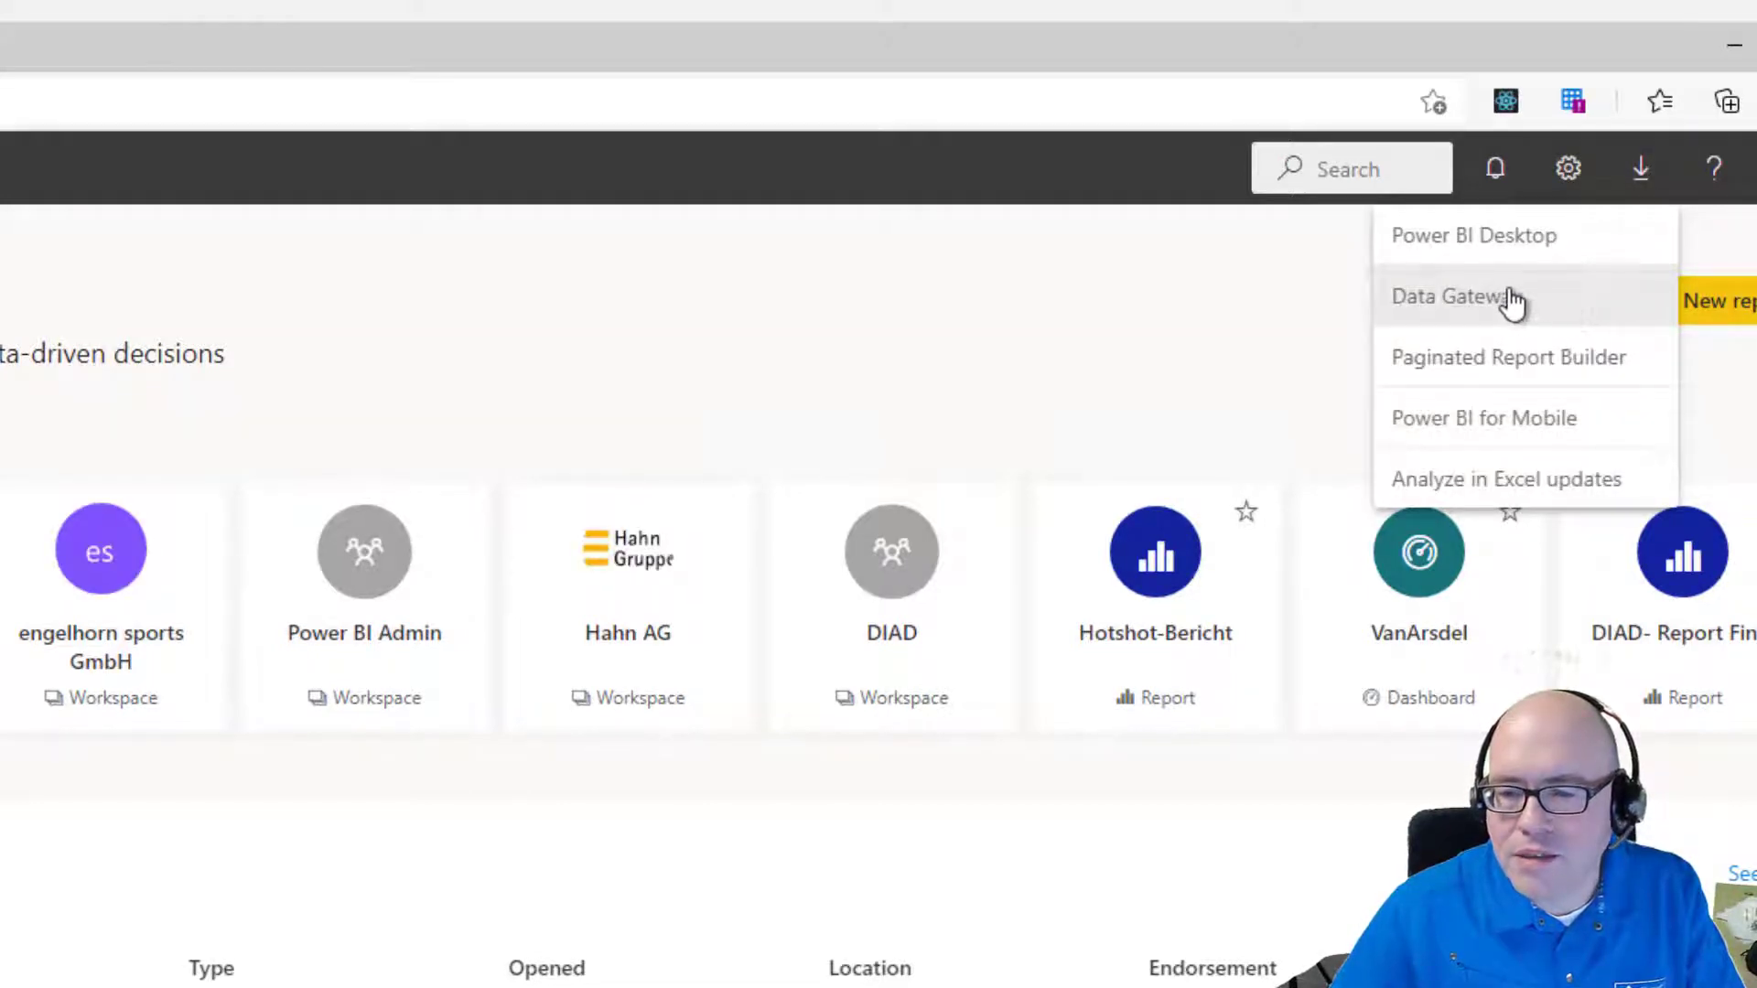
pyautogui.click(1473, 304)
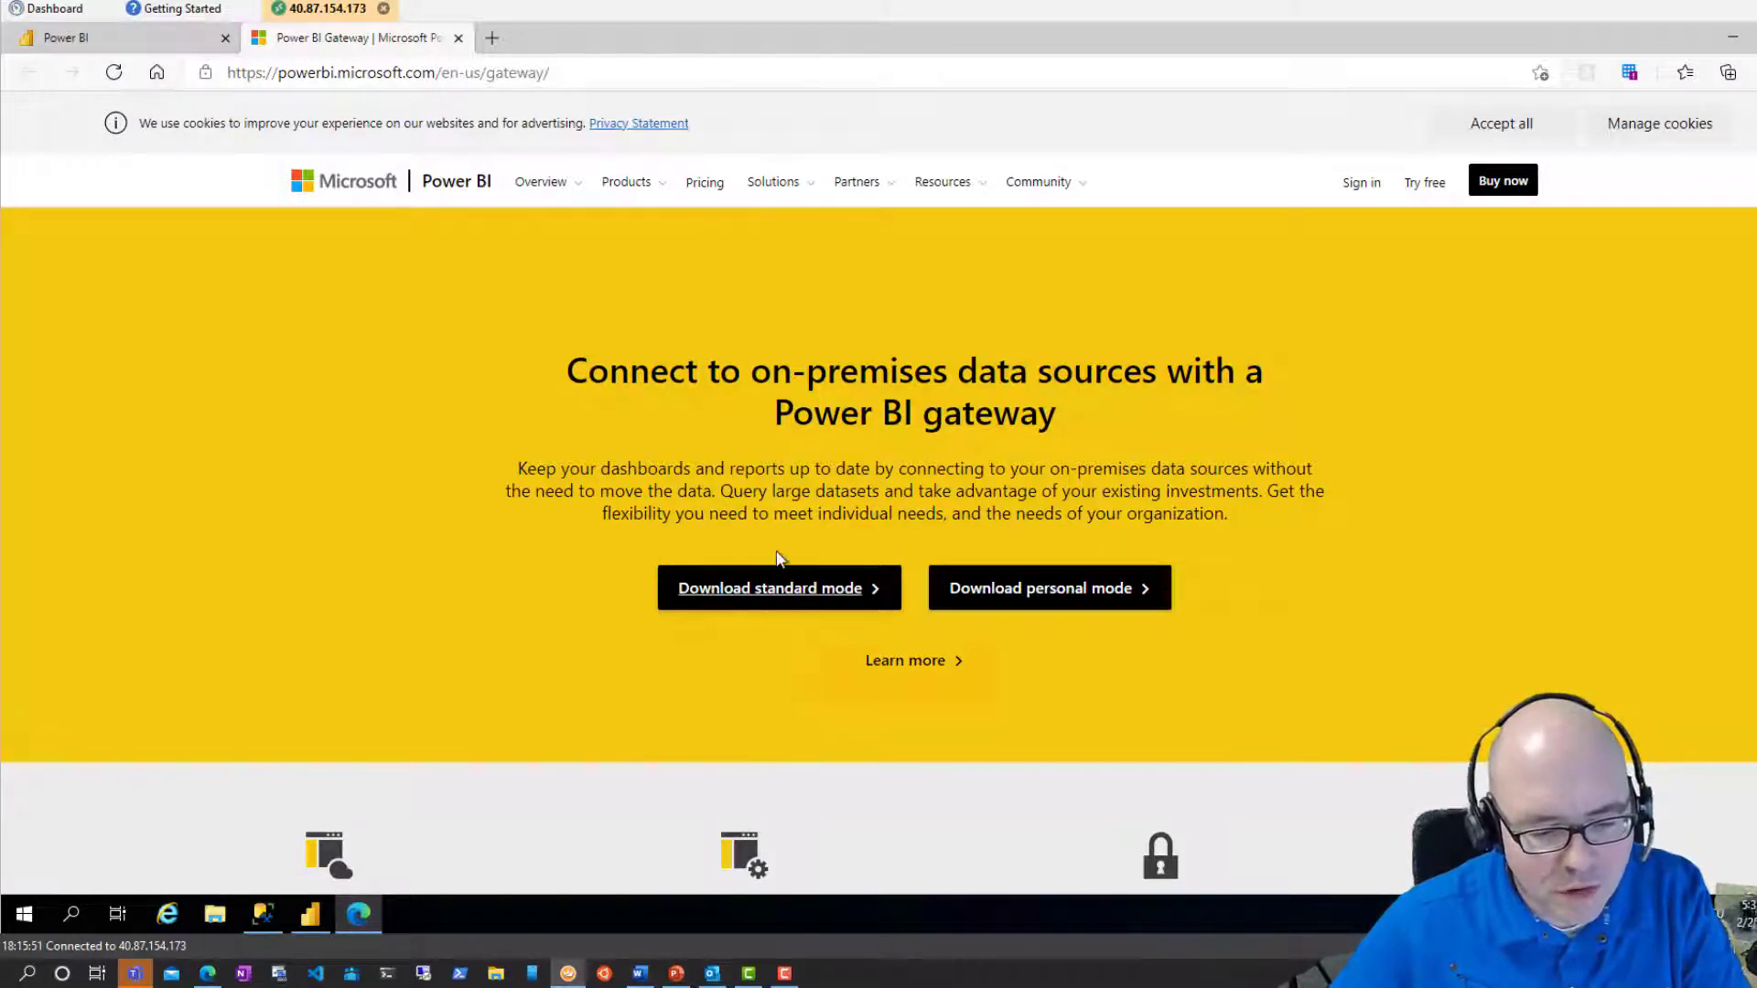
# Download the standard-mode GatewayInstall (1).exe installer and open it.
pyautogui.click(732, 593)
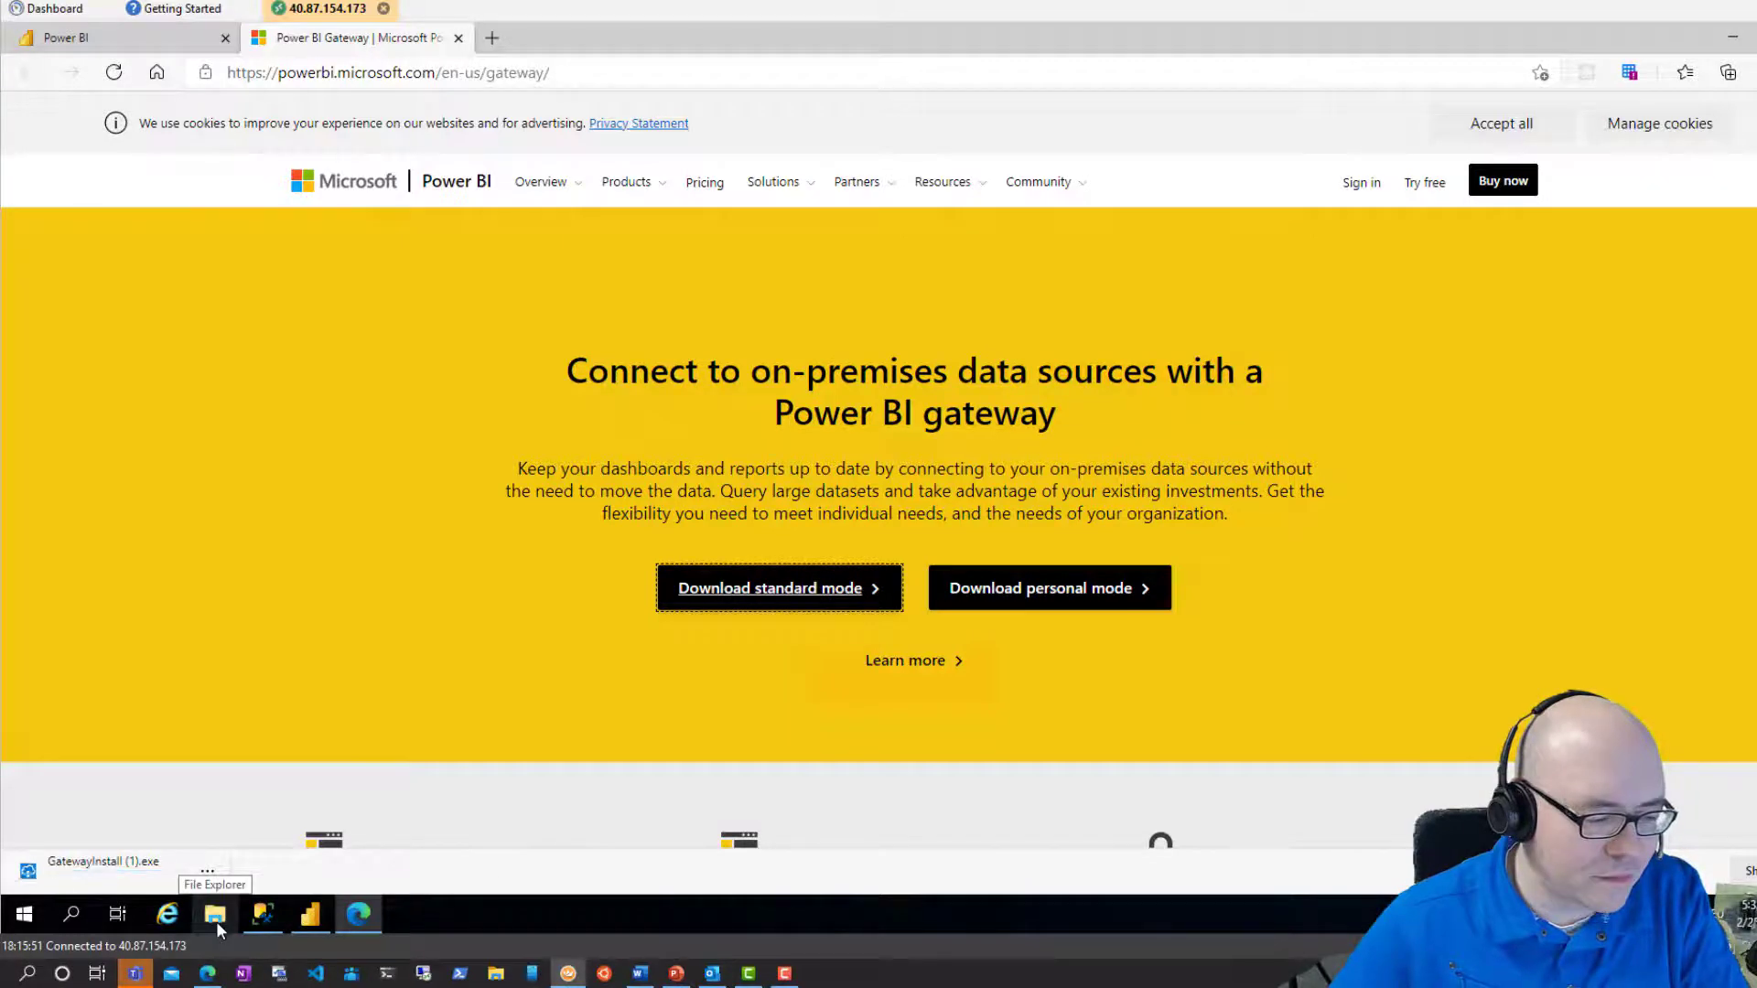
pyautogui.click(138, 874)
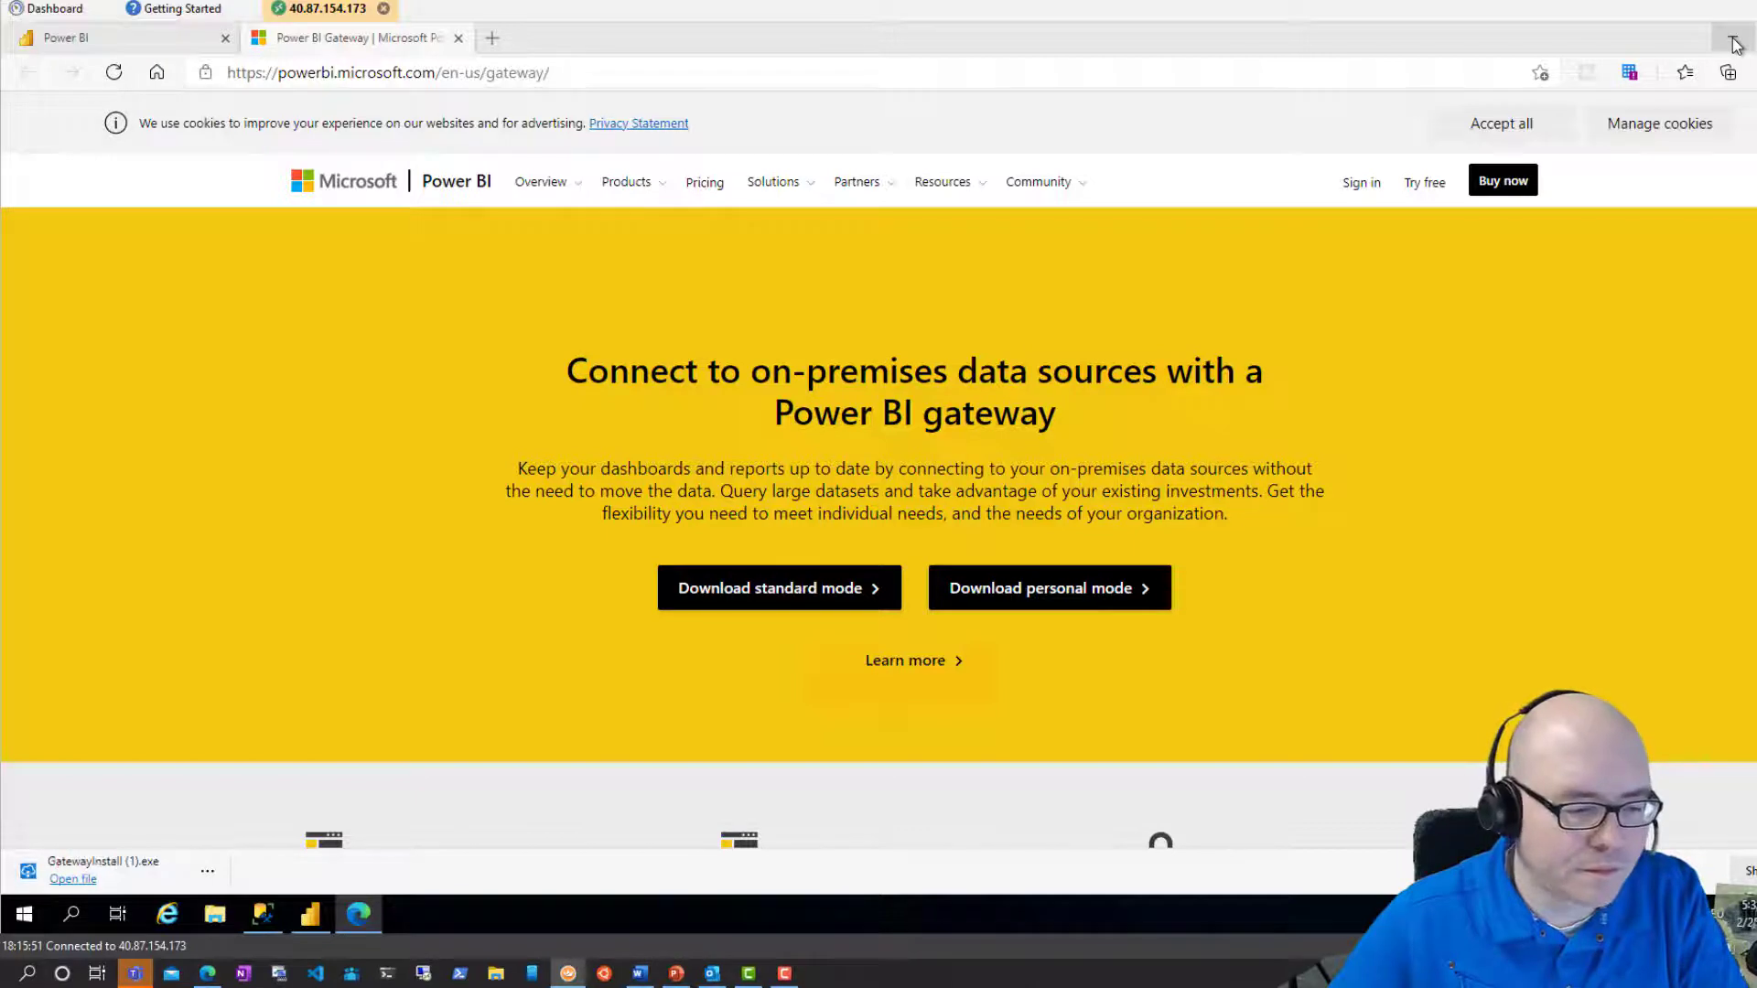
pyautogui.click(82, 879)
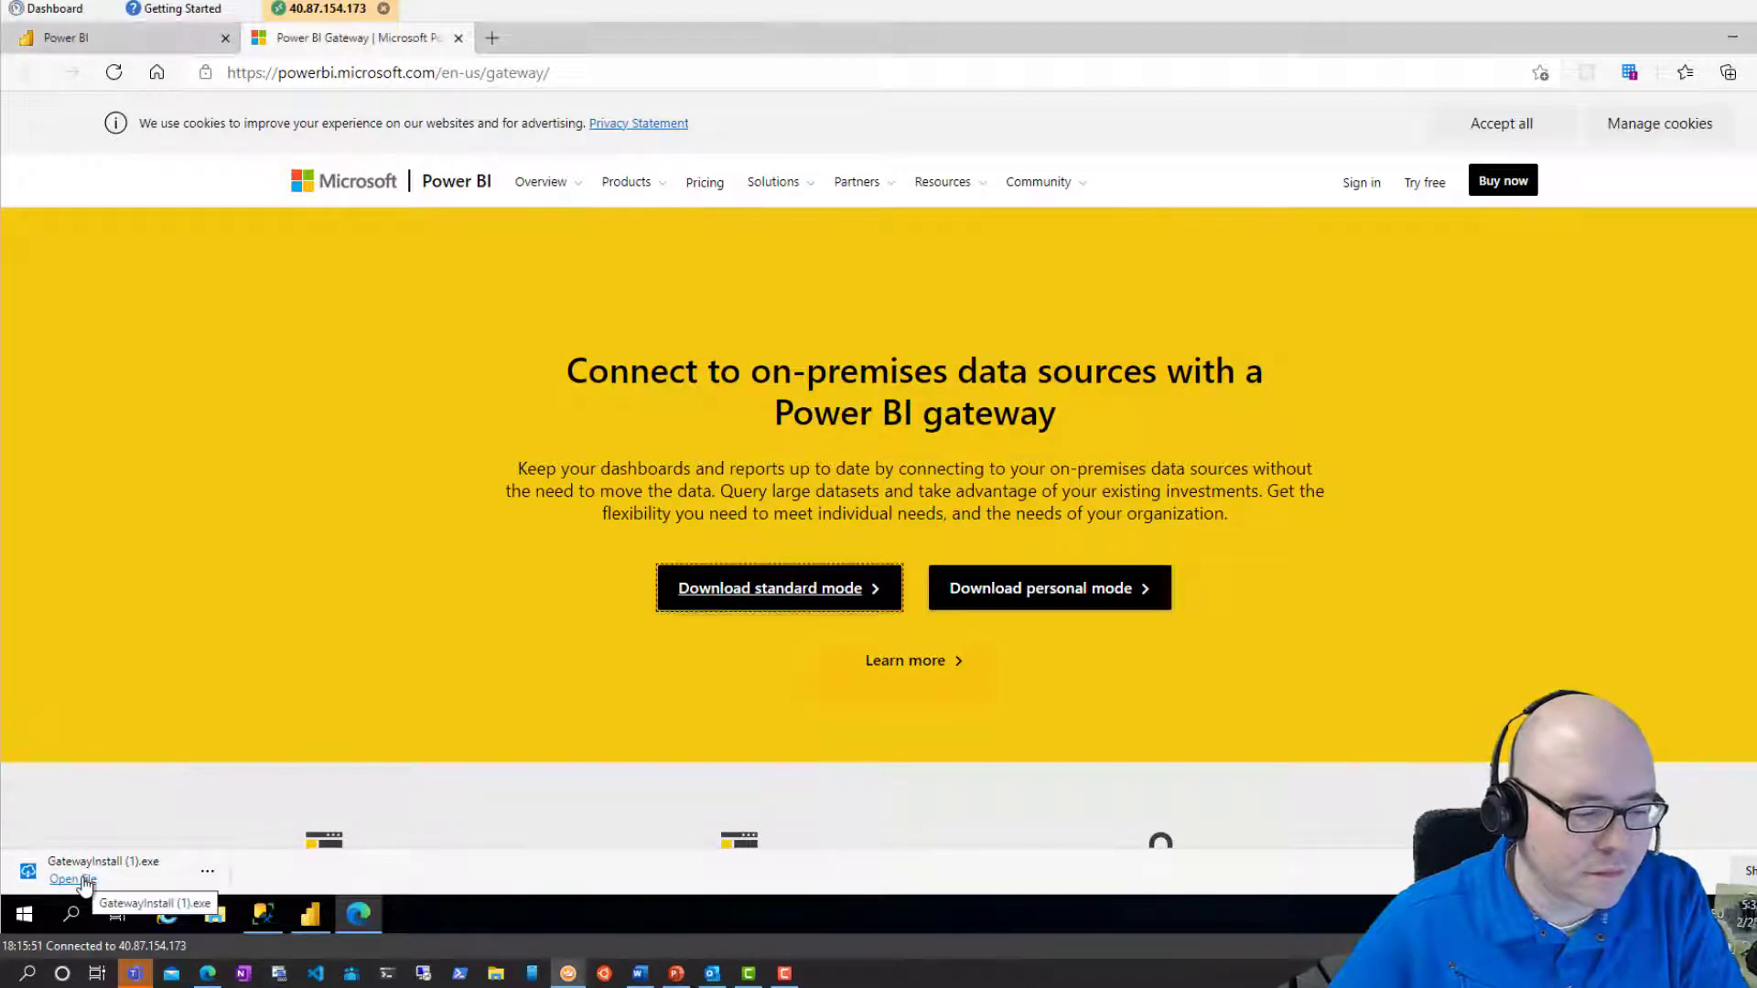
pyautogui.click(83, 880)
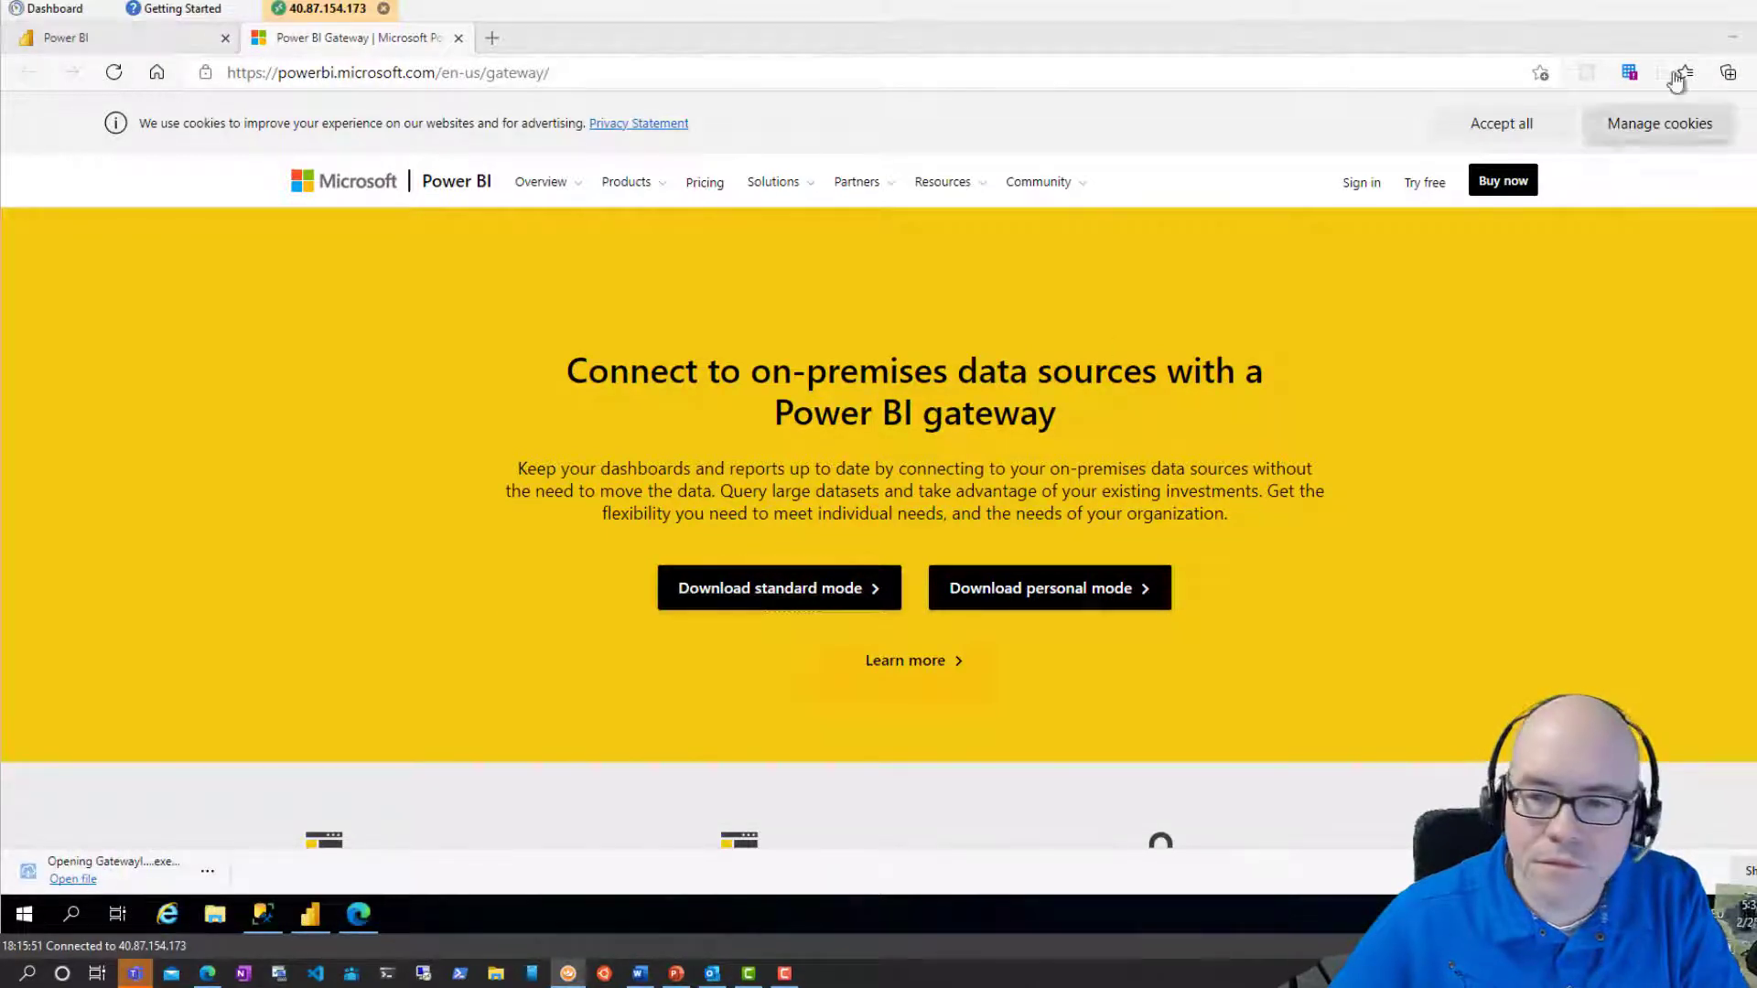
# Accept the terms of use and install the on-premises data gateway.
pyautogui.click(1735, 44)
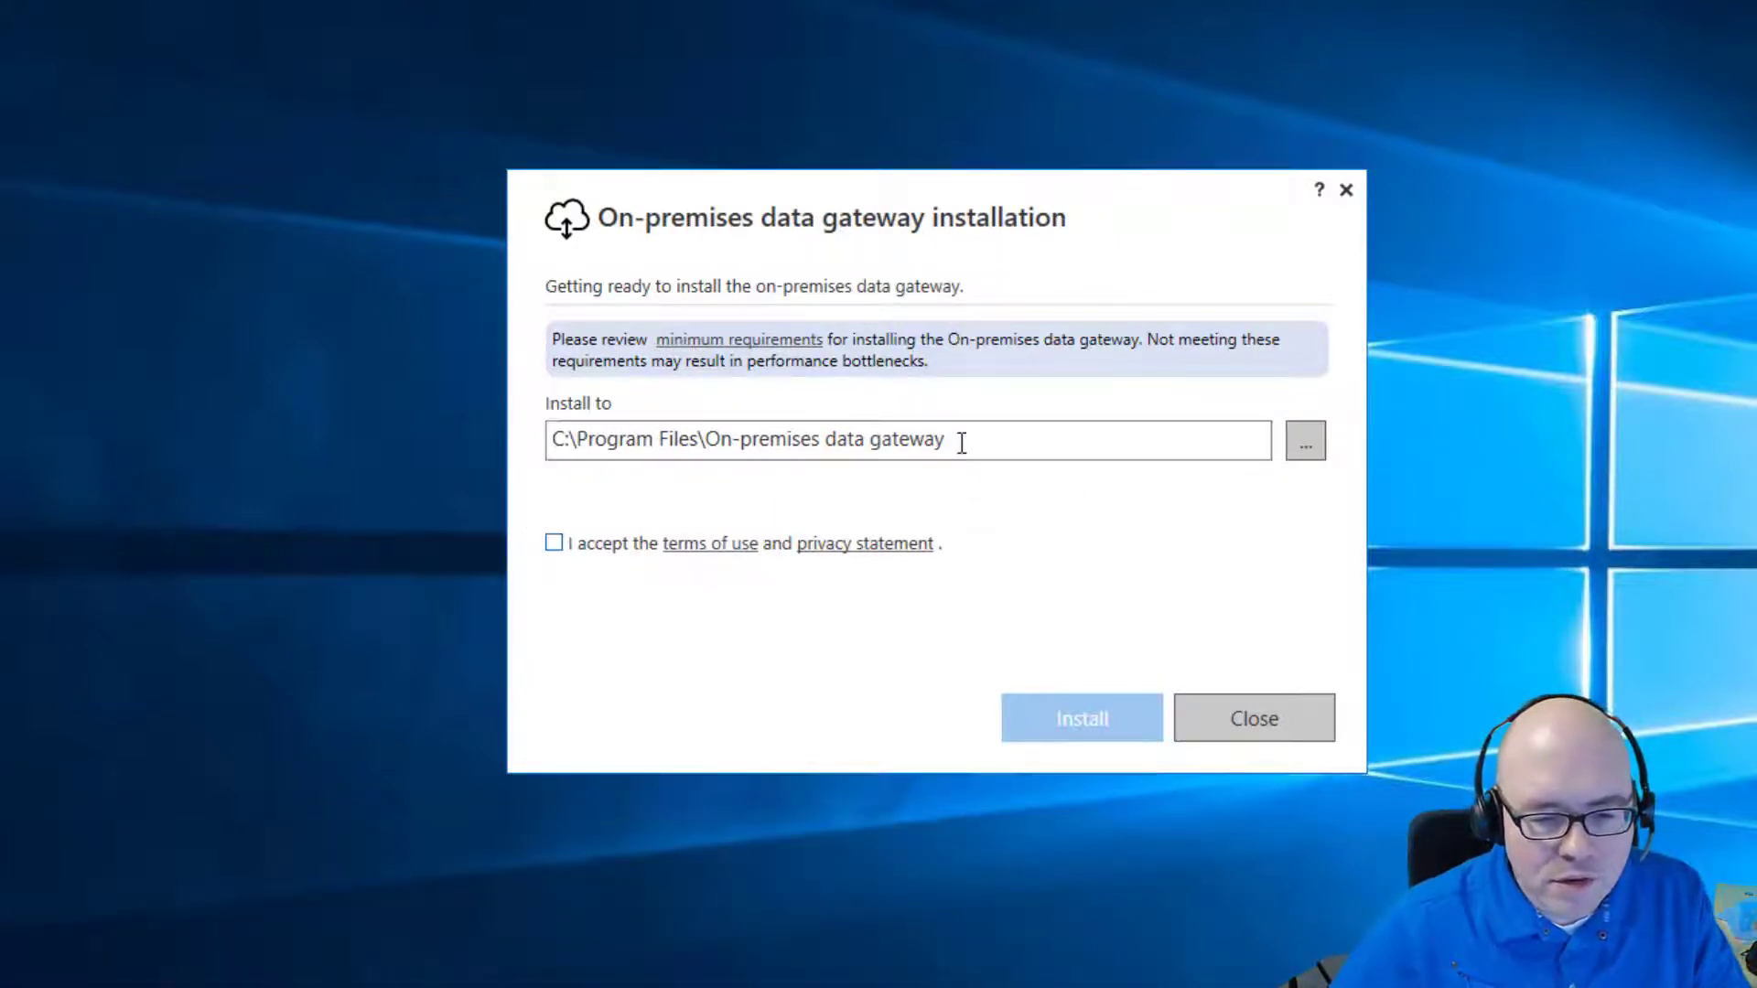
pyautogui.click(563, 546)
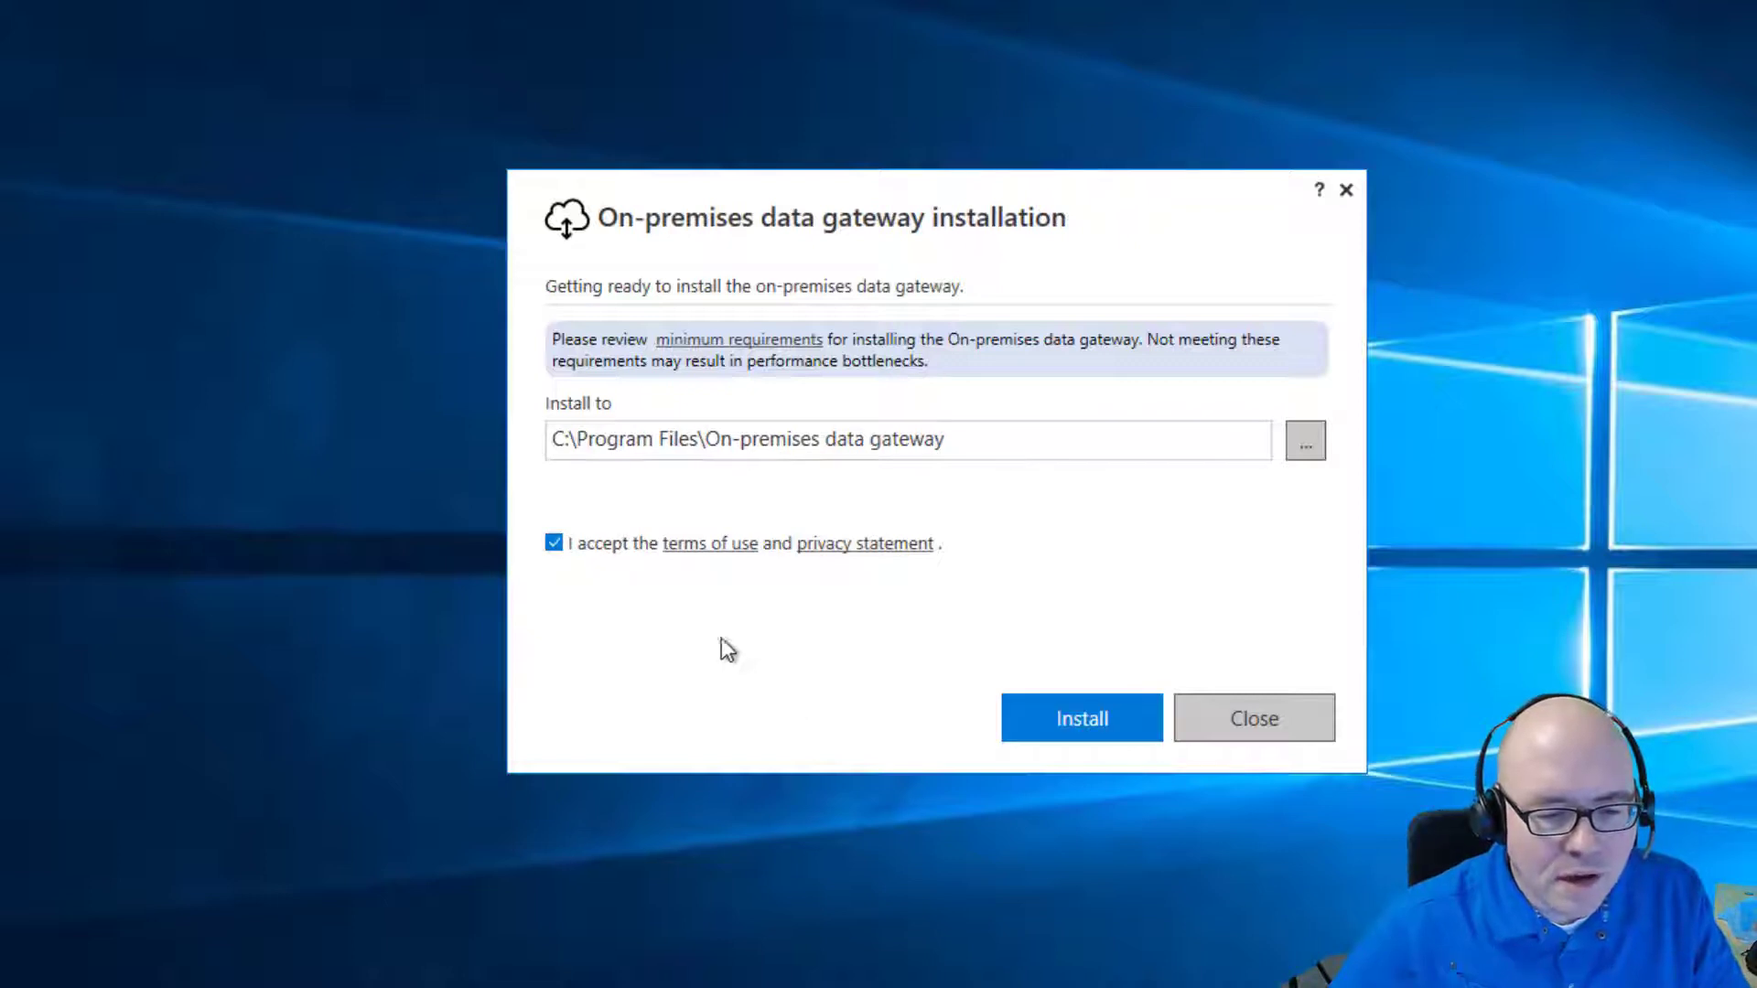
pyautogui.click(1082, 724)
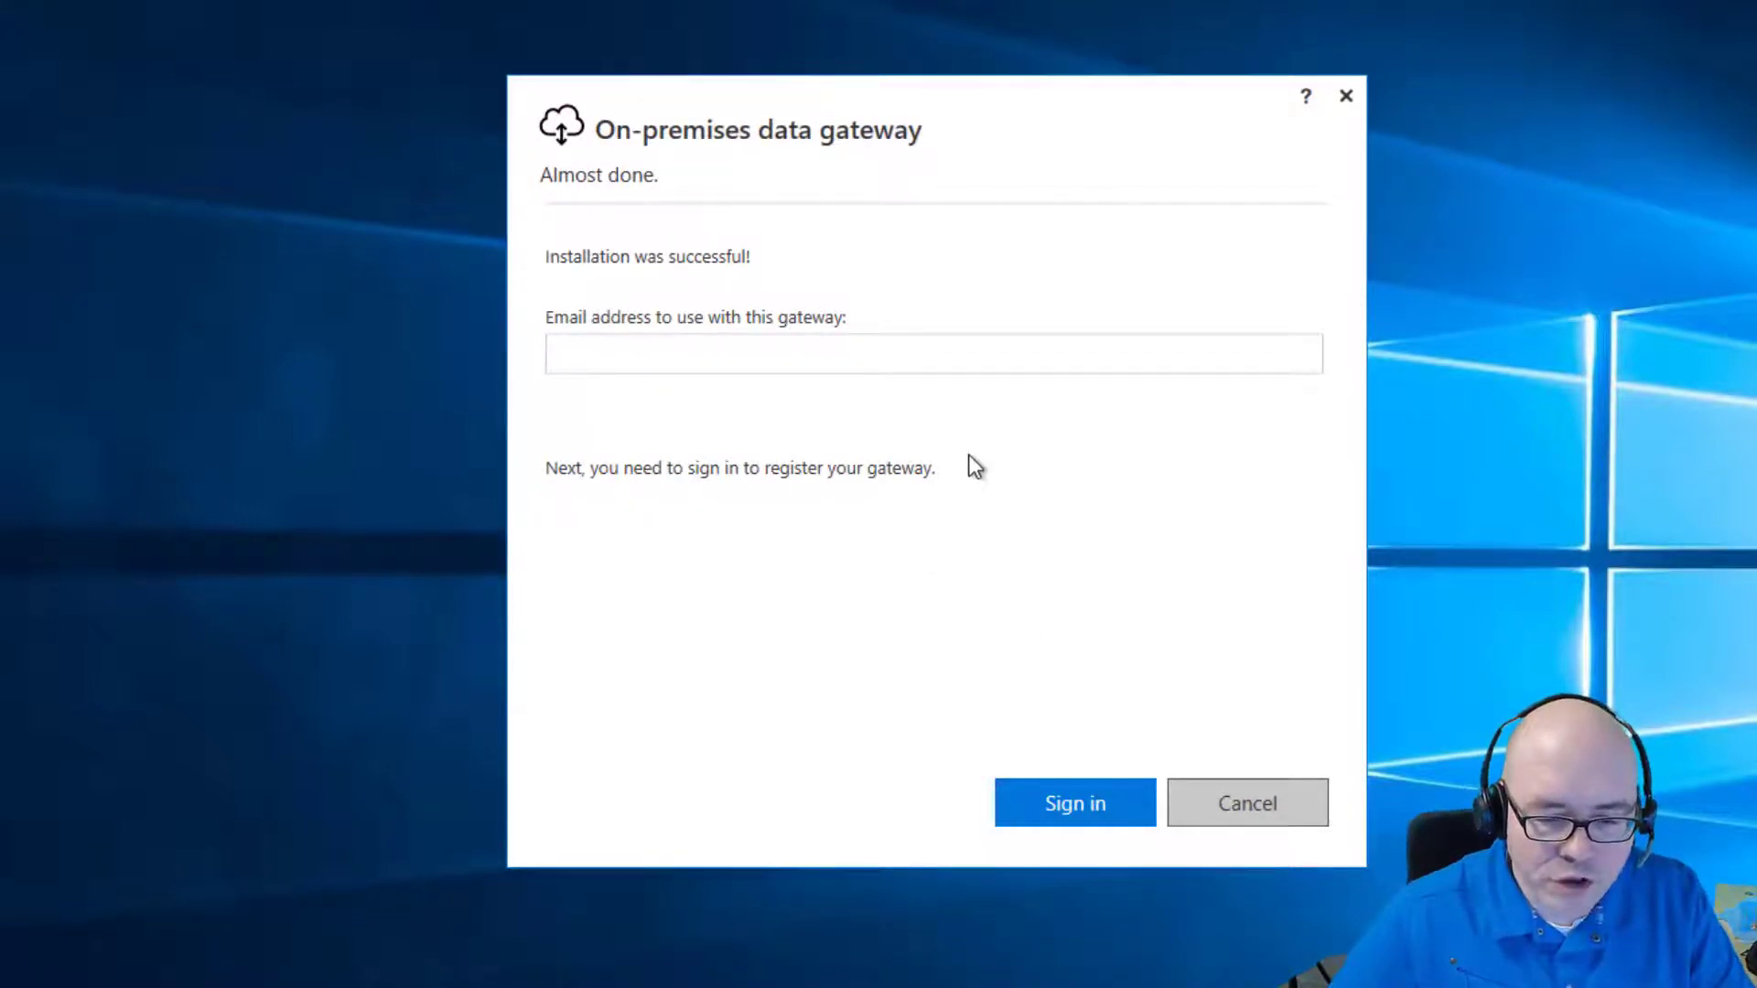
# Sign in to the gateway setup with the user's email address and Microsoft account.
pyautogui.click(969, 368)
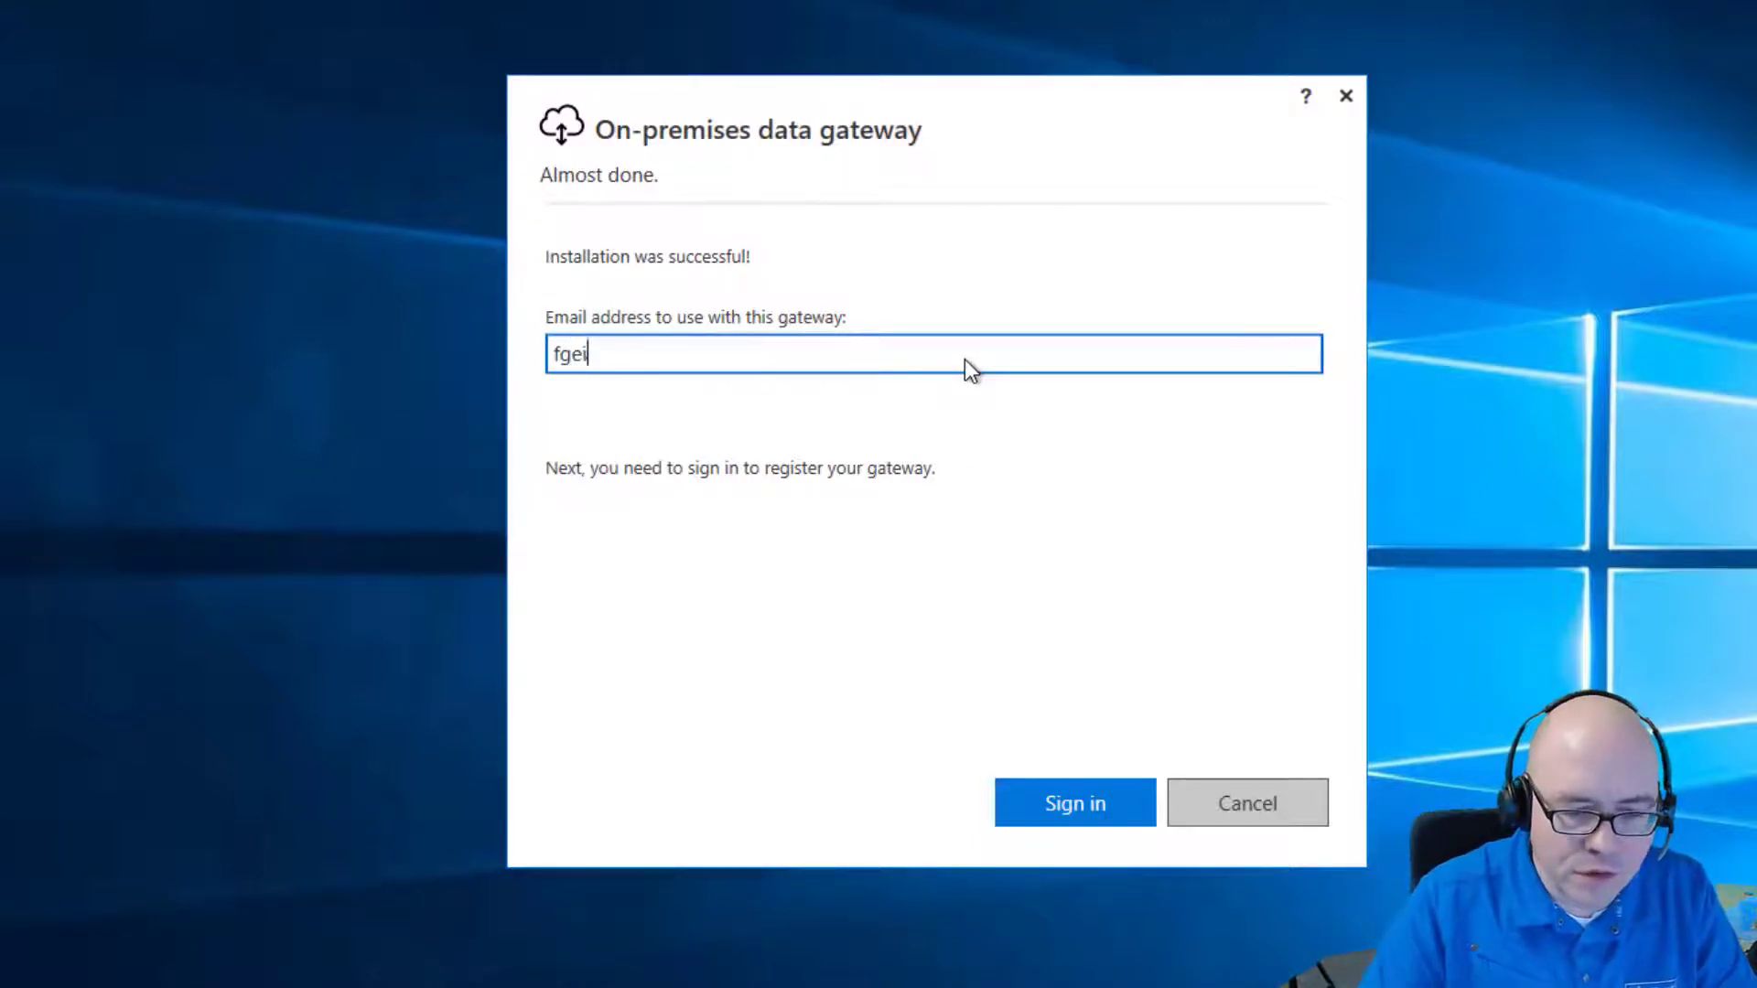
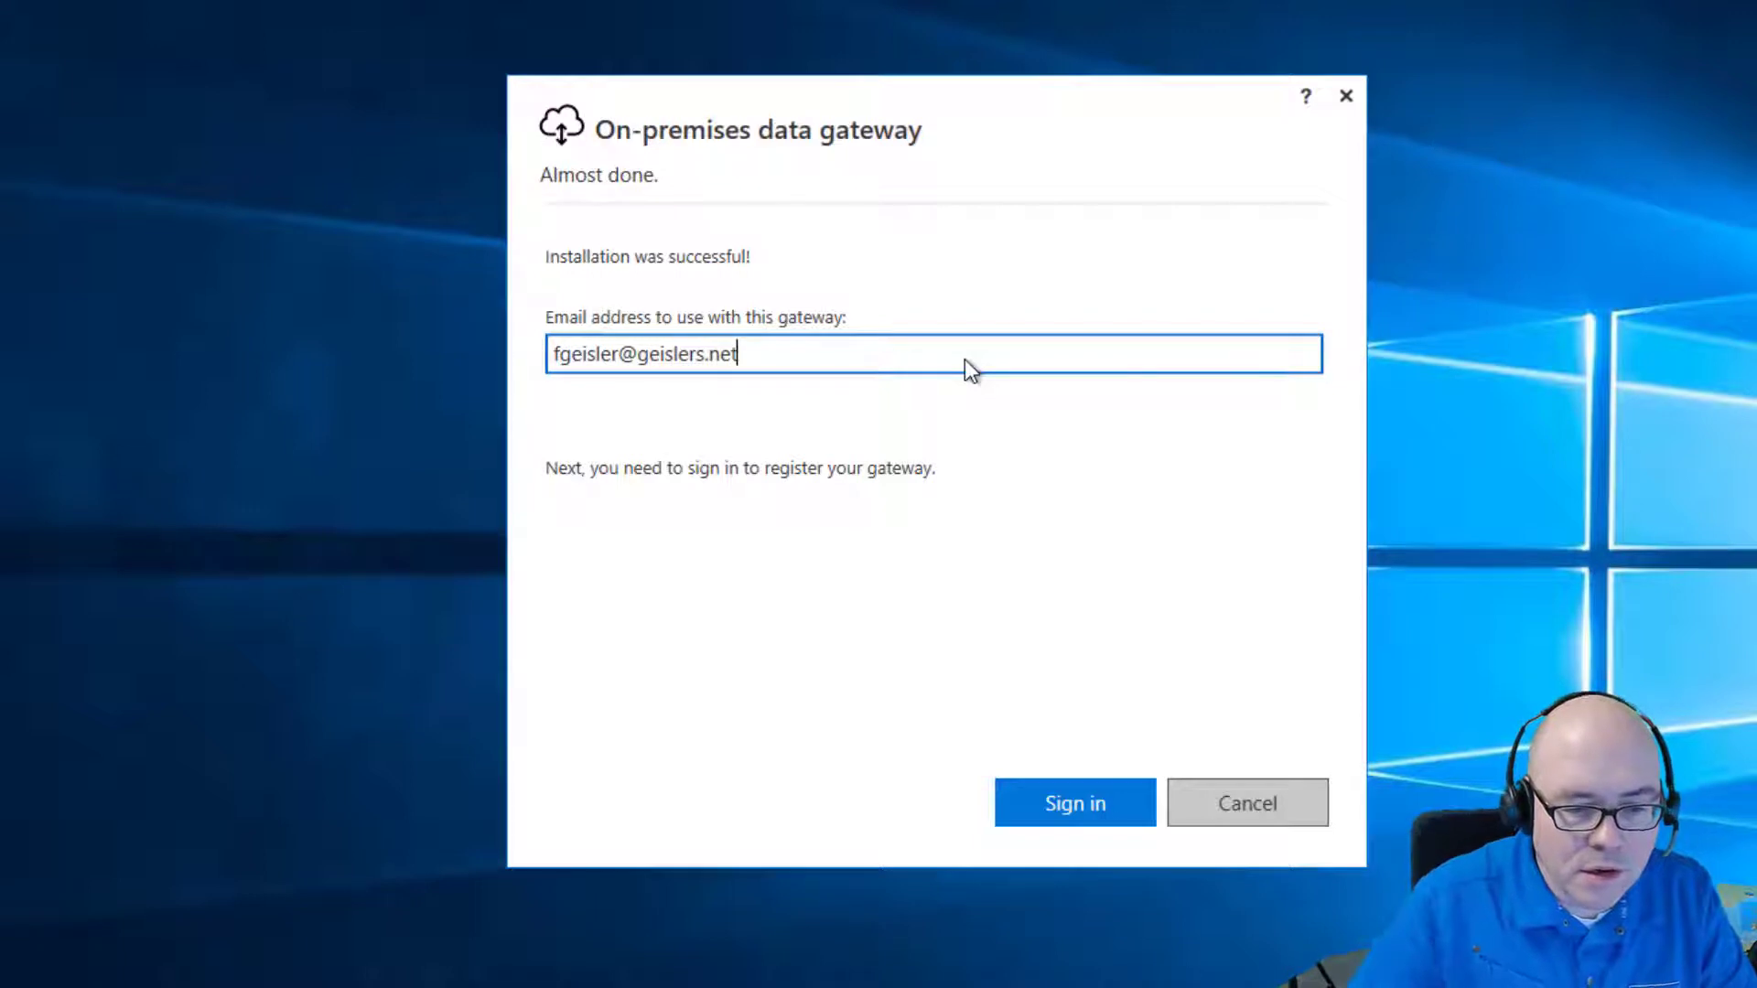
pyautogui.press('Return')
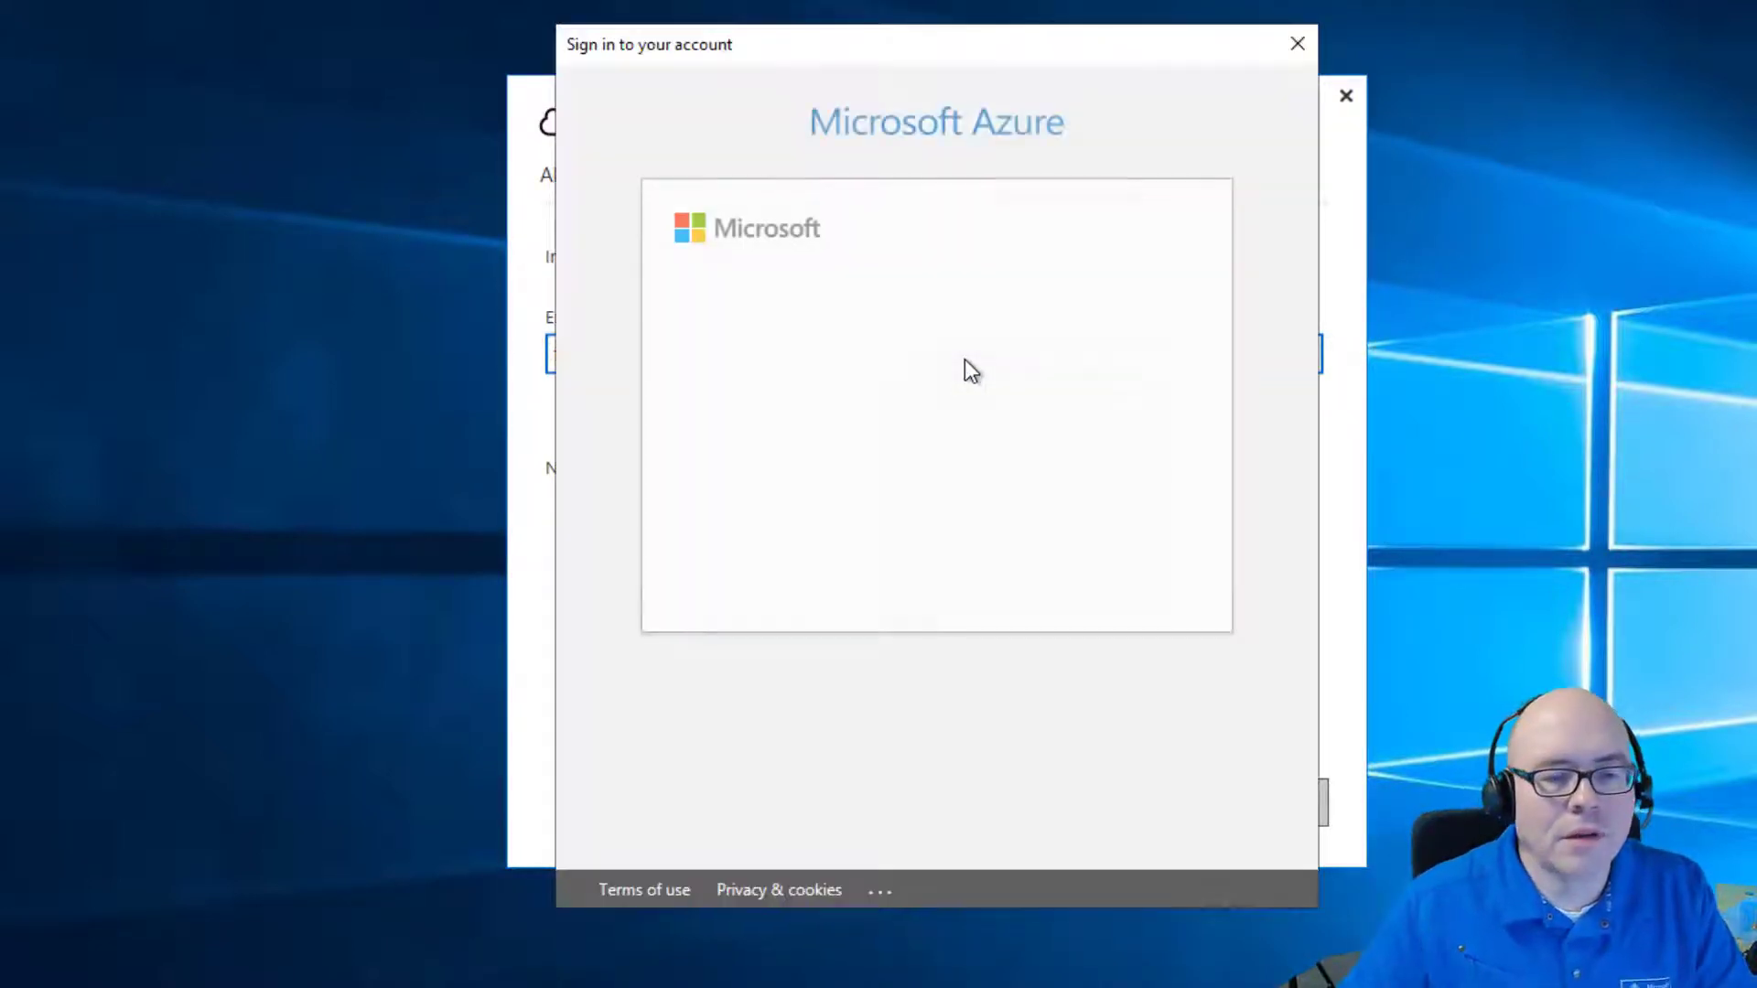
pyautogui.click(1082, 384)
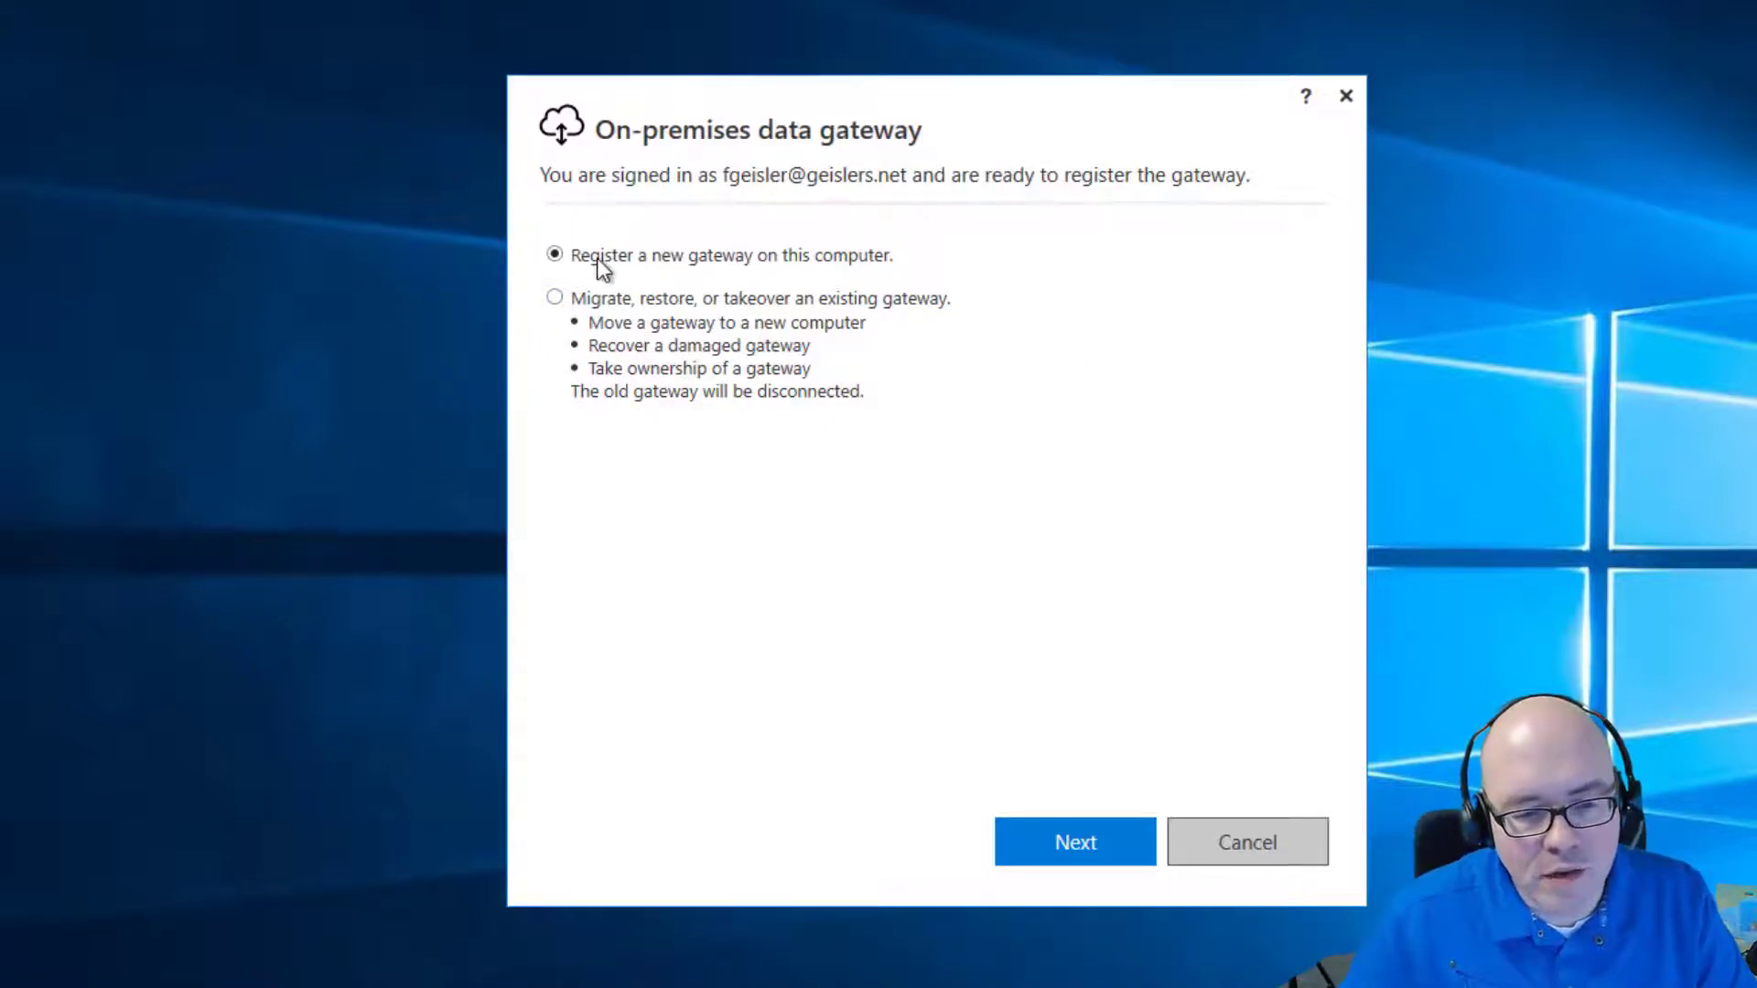
# Register a new gateway named 'AdminInADayGateway' with a confirmed recovery key.
pyautogui.click(1063, 837)
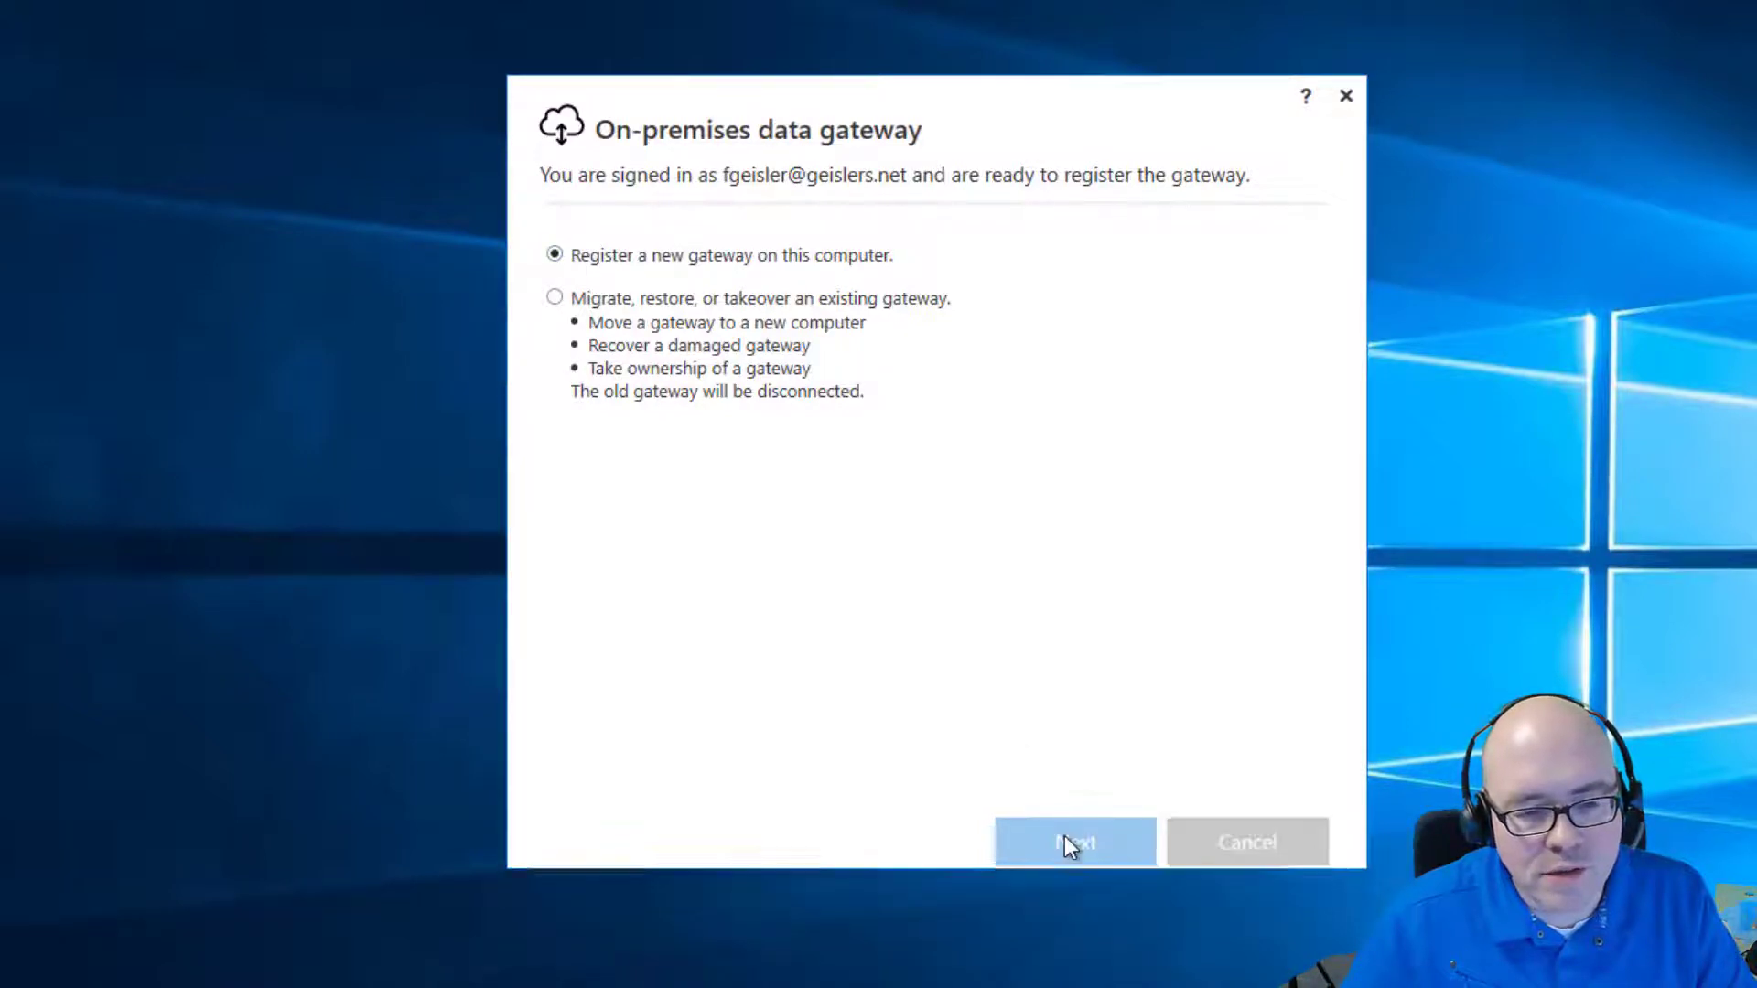
pyautogui.click(639, 296)
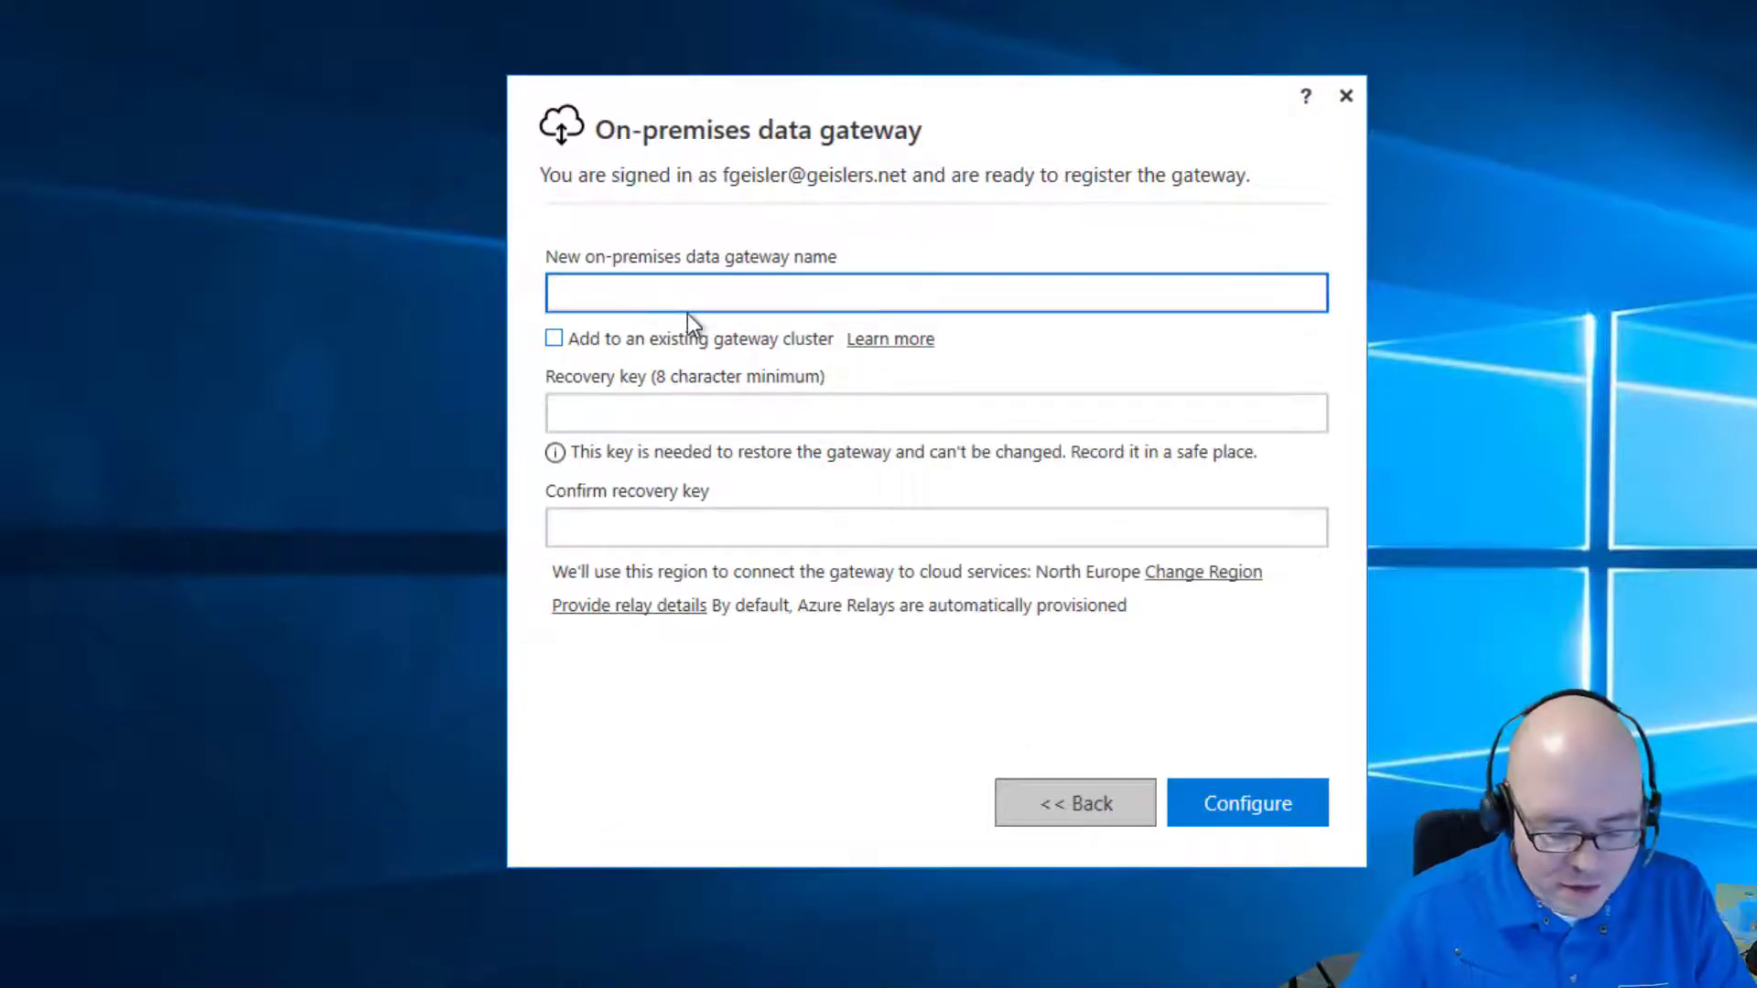
pyautogui.write('AdminIn')
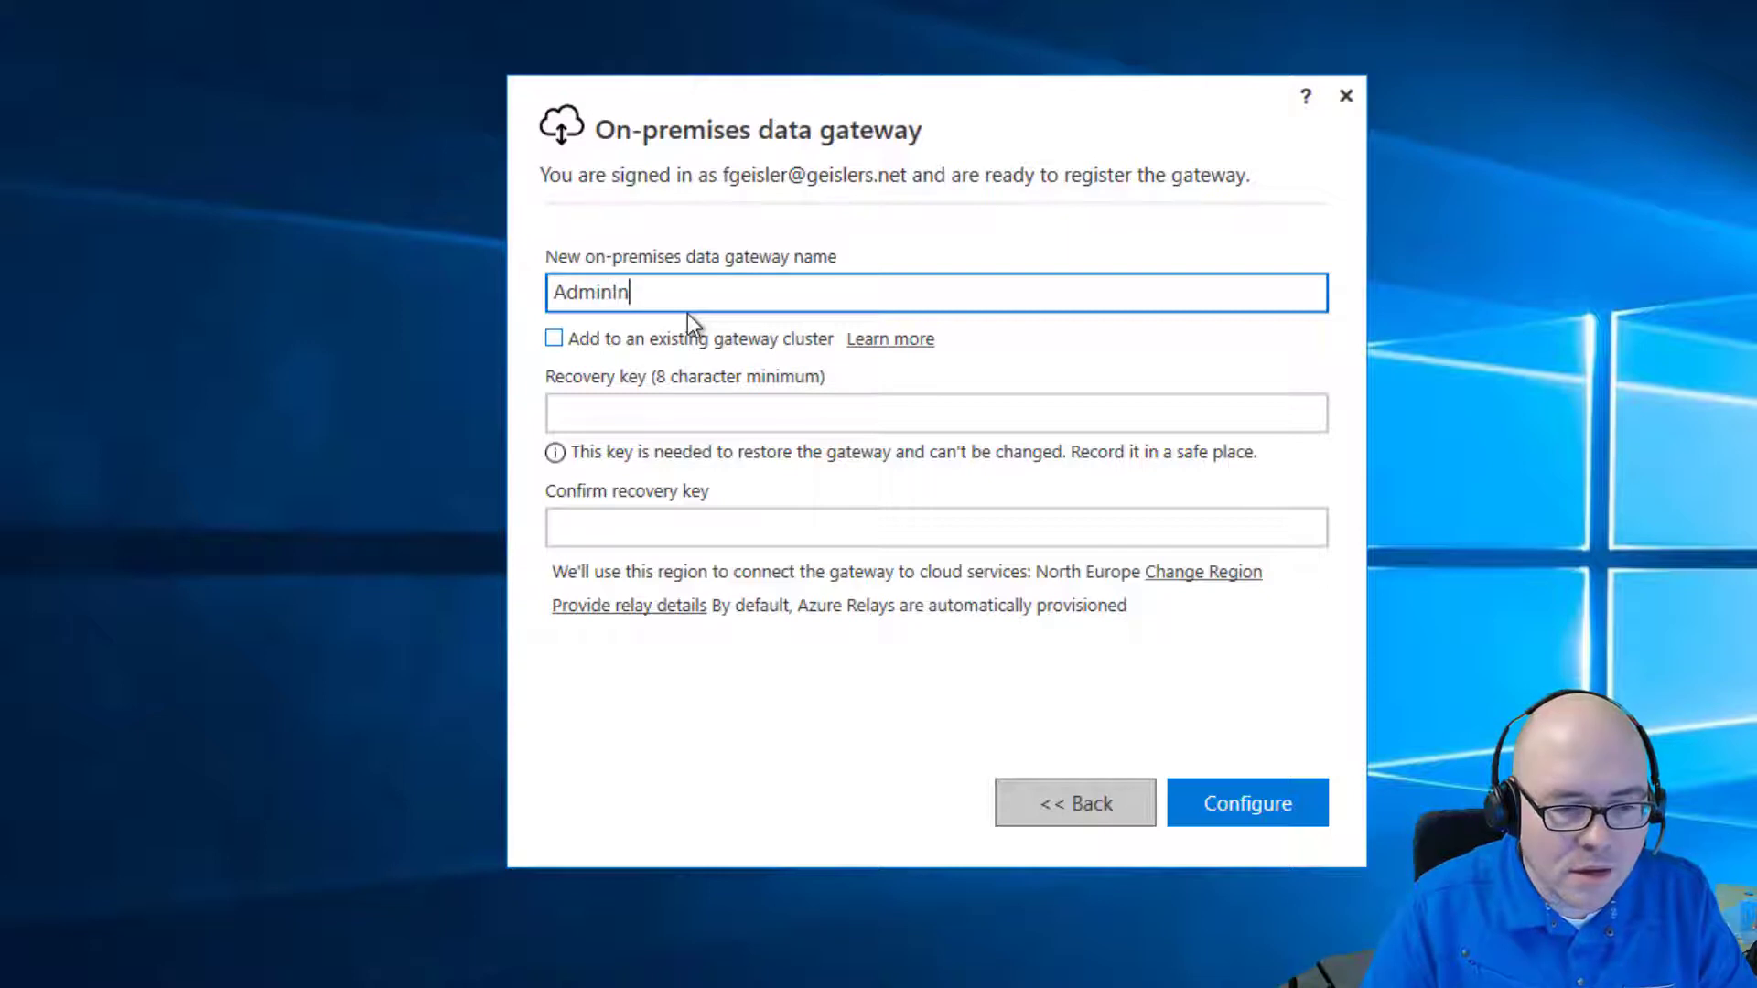
pyautogui.write('ADay')
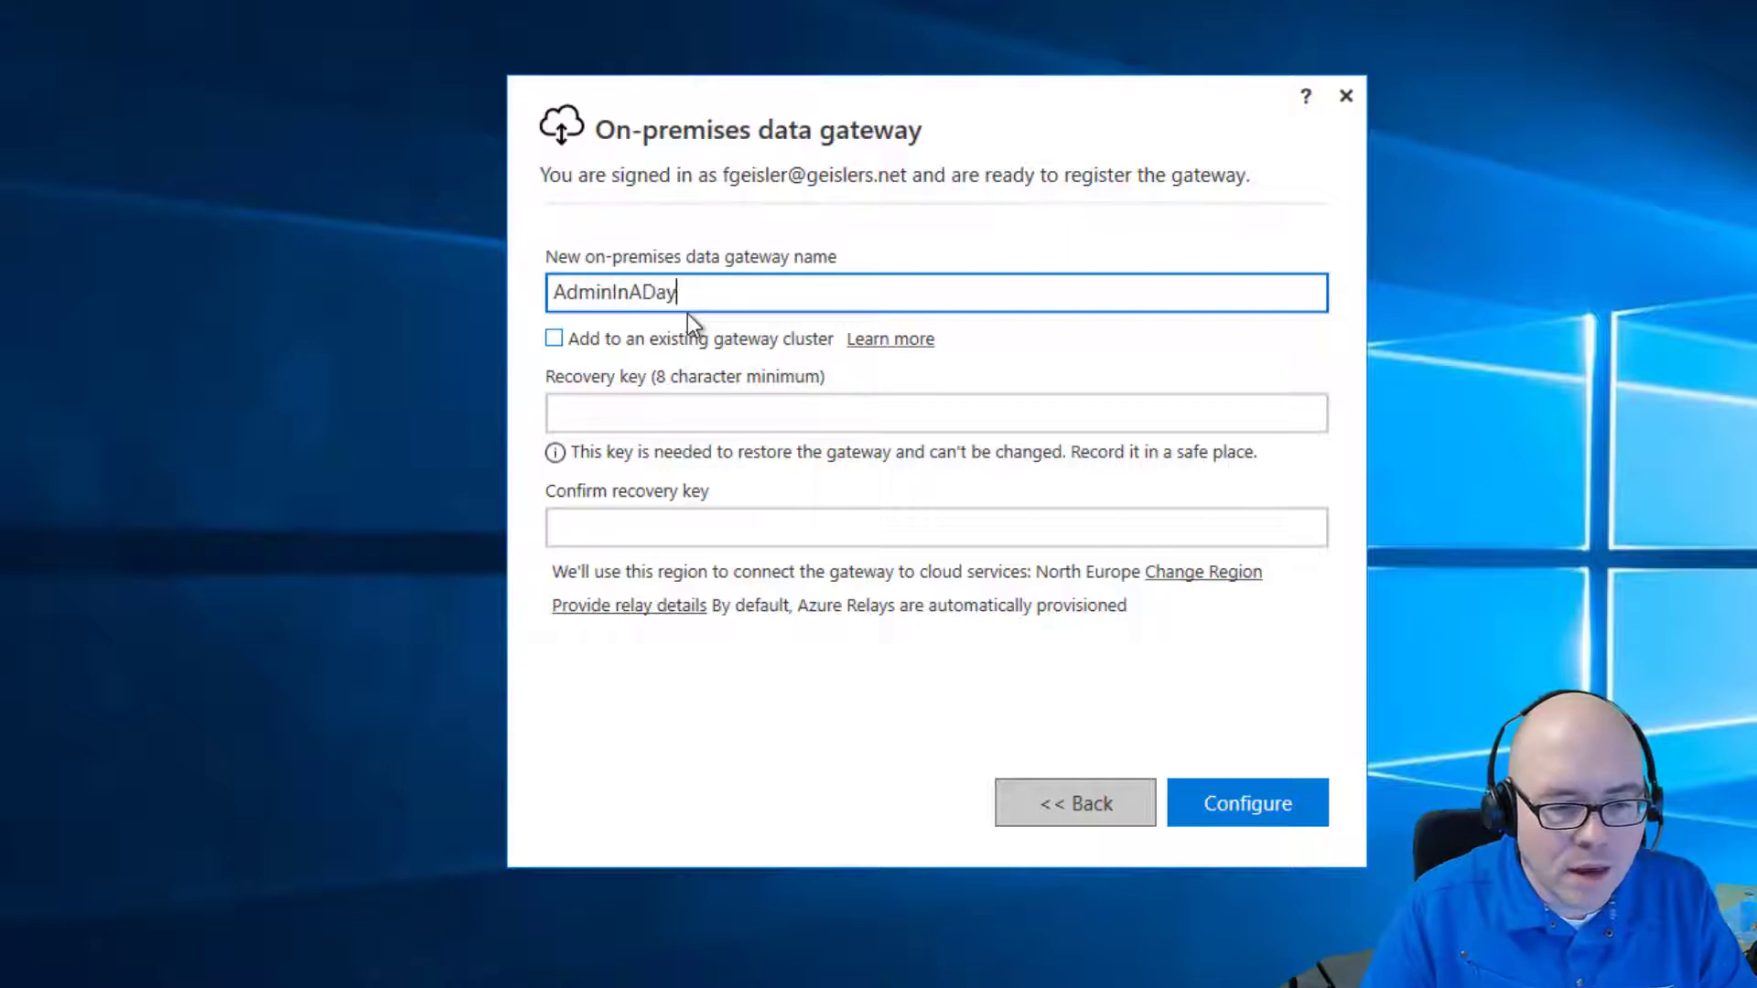
pyautogui.write('Gateway')
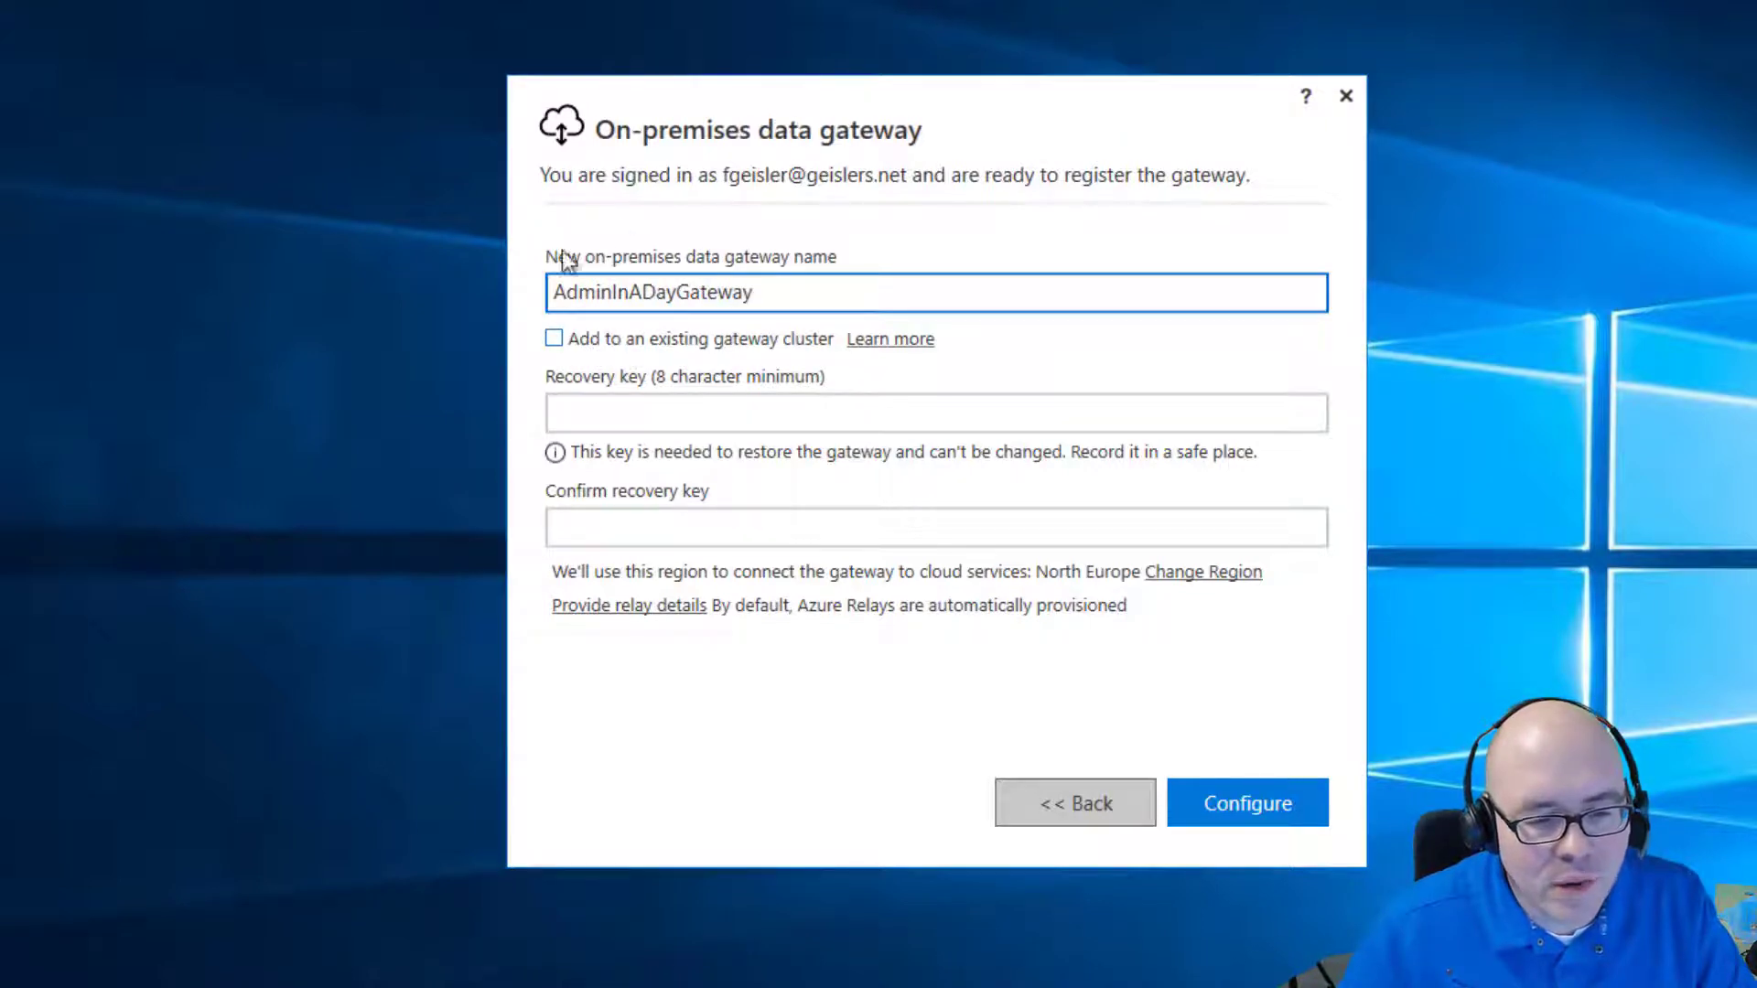
pyautogui.click(681, 410)
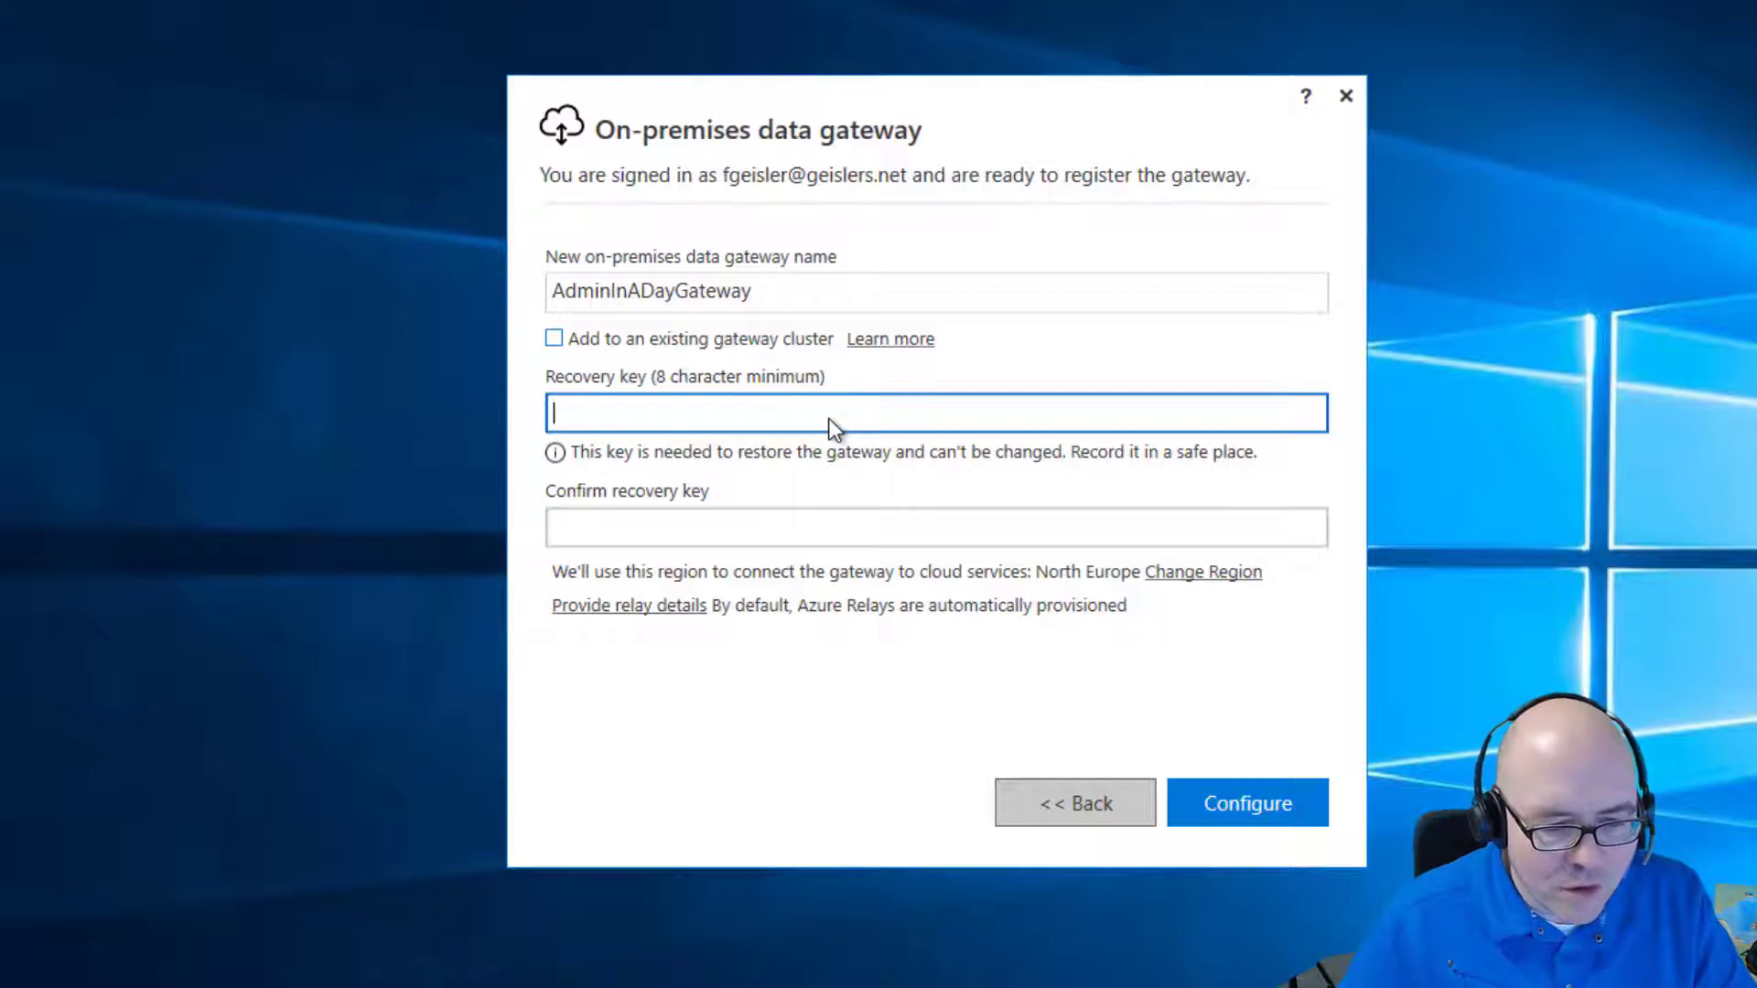
pyautogui.write('•')
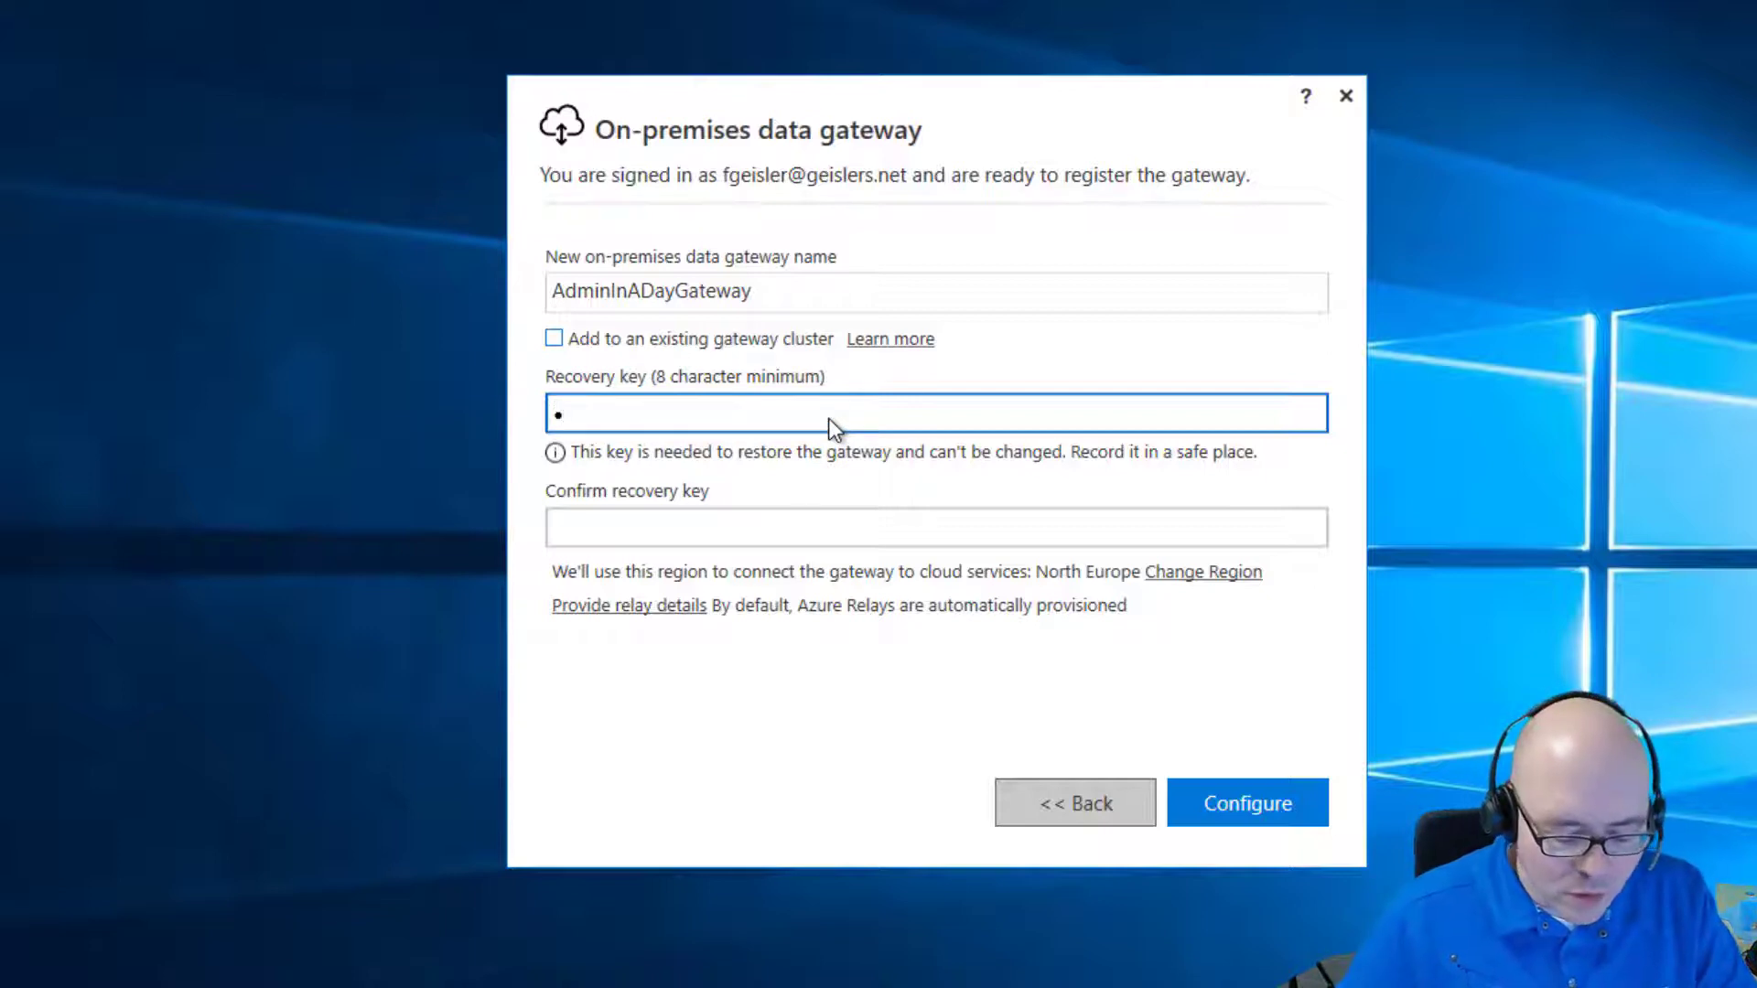
pyautogui.write('•••••••')
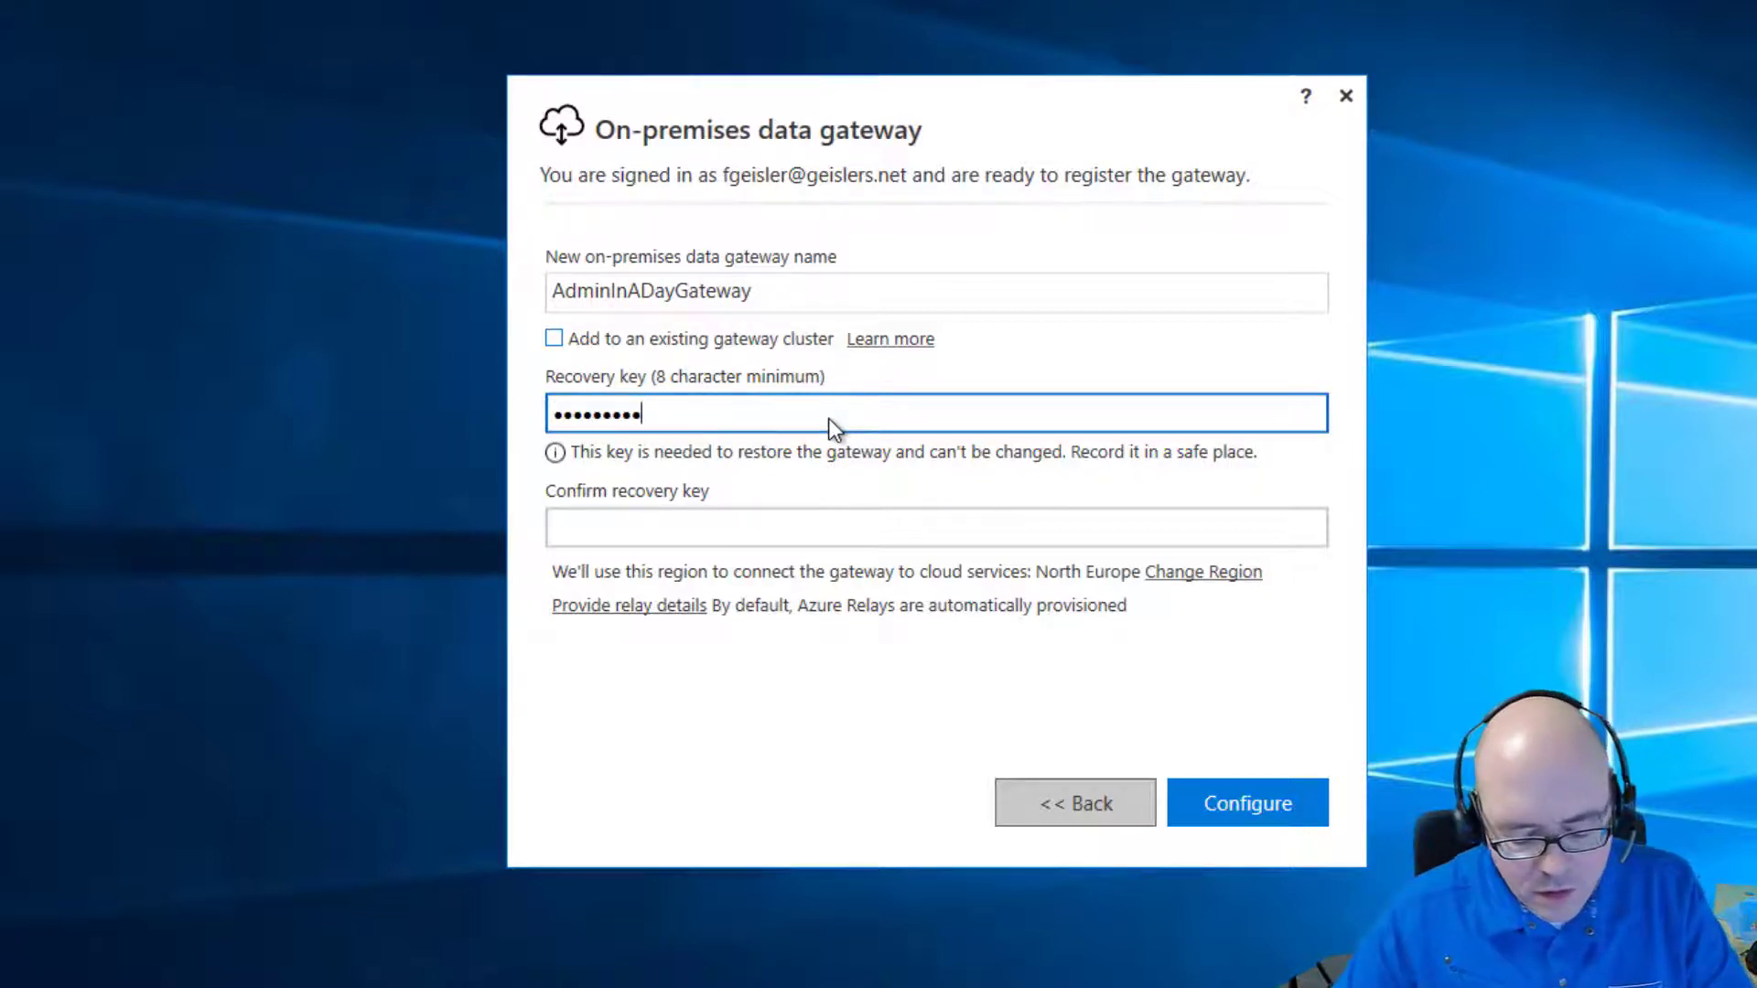
pyautogui.write('•••••••')
pyautogui.press('Tab')
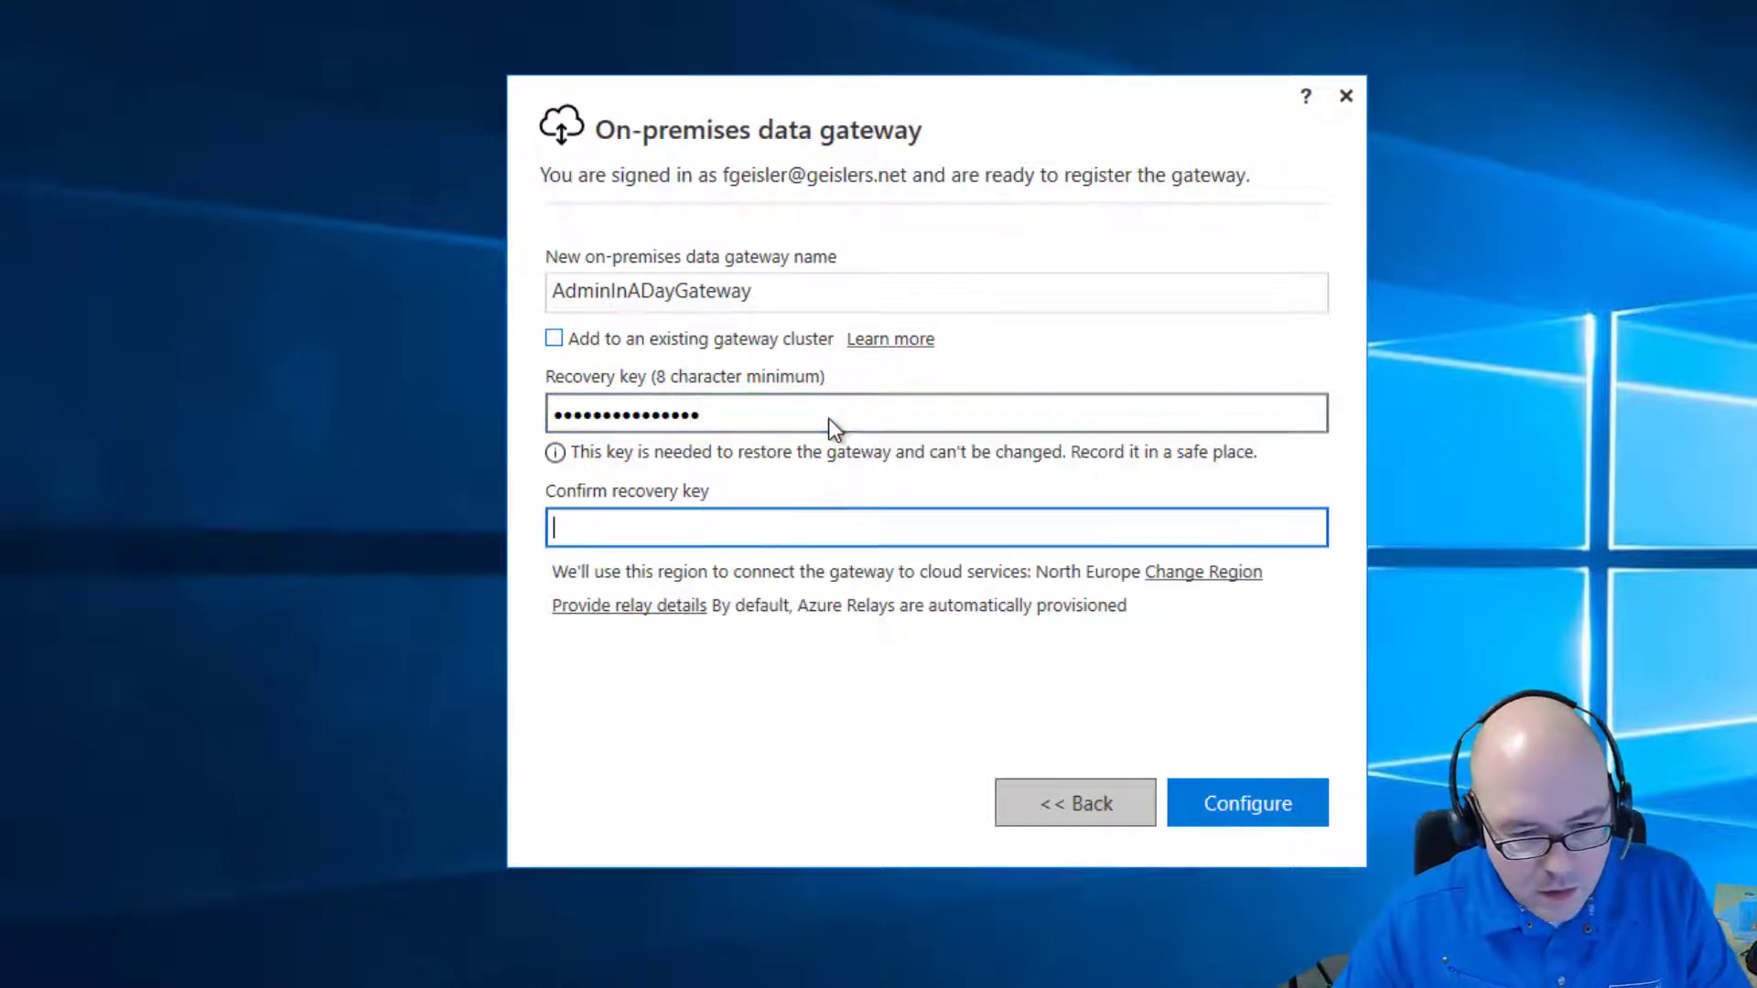
pyautogui.write('•••••••••••••••')
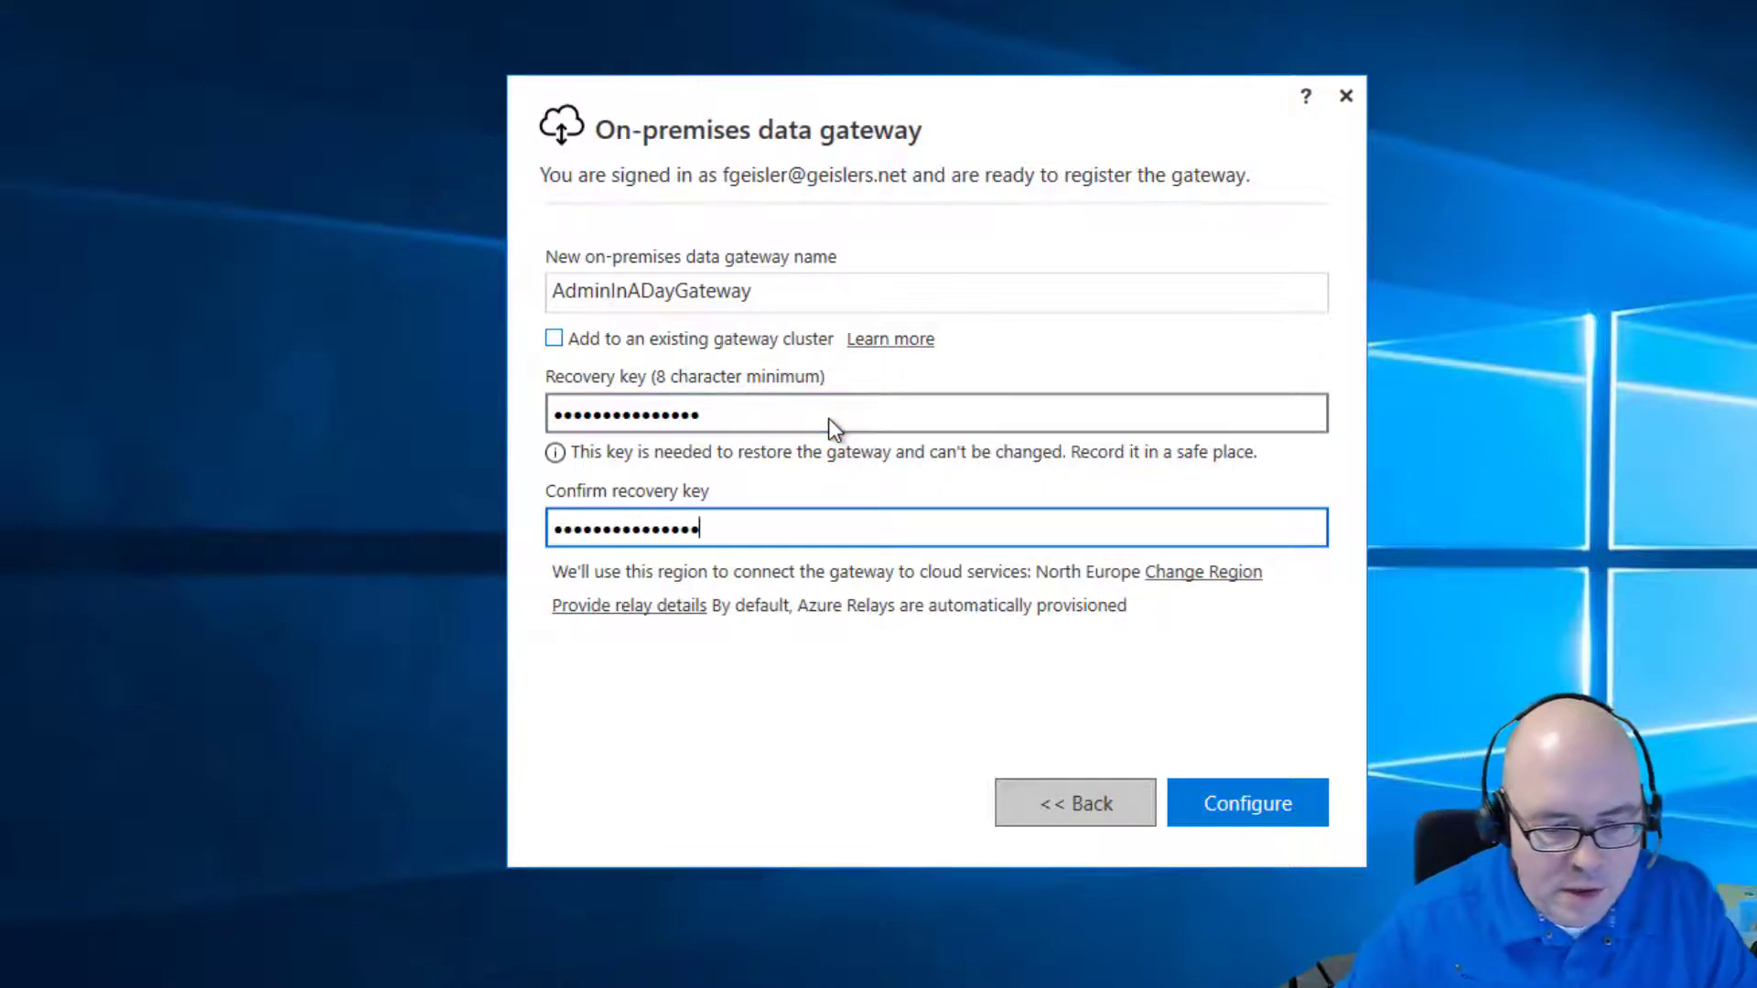
pyautogui.click(1225, 802)
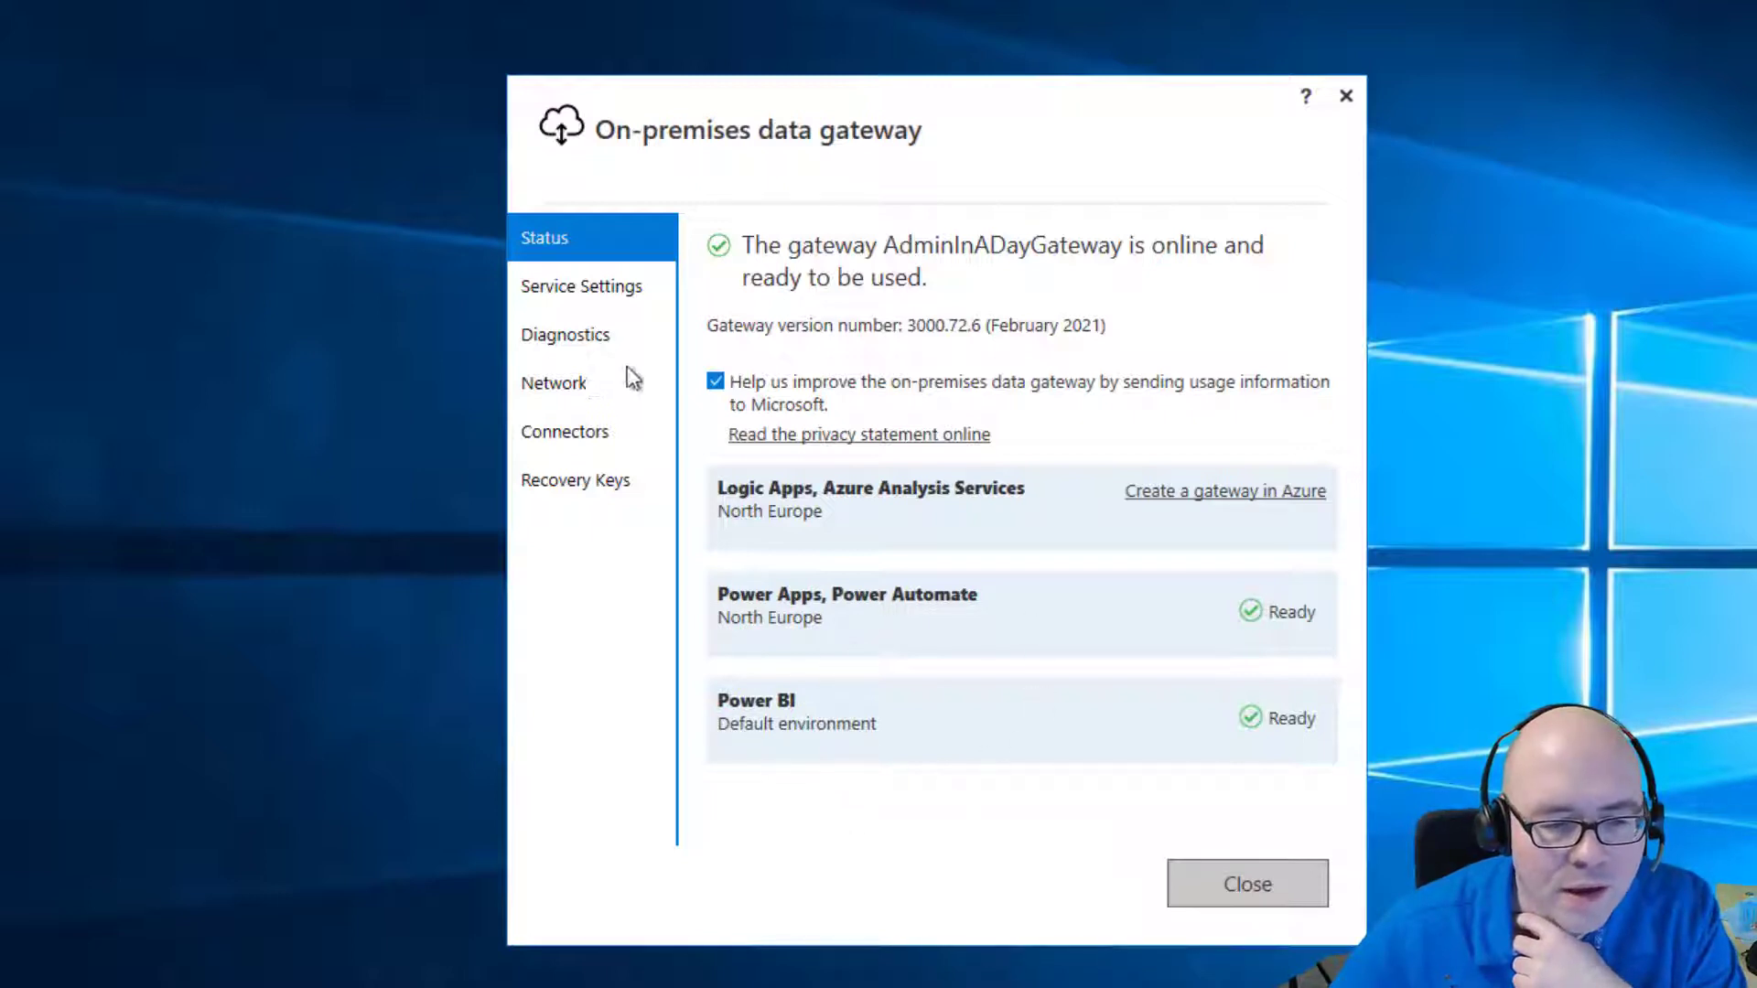
pyautogui.click(564, 287)
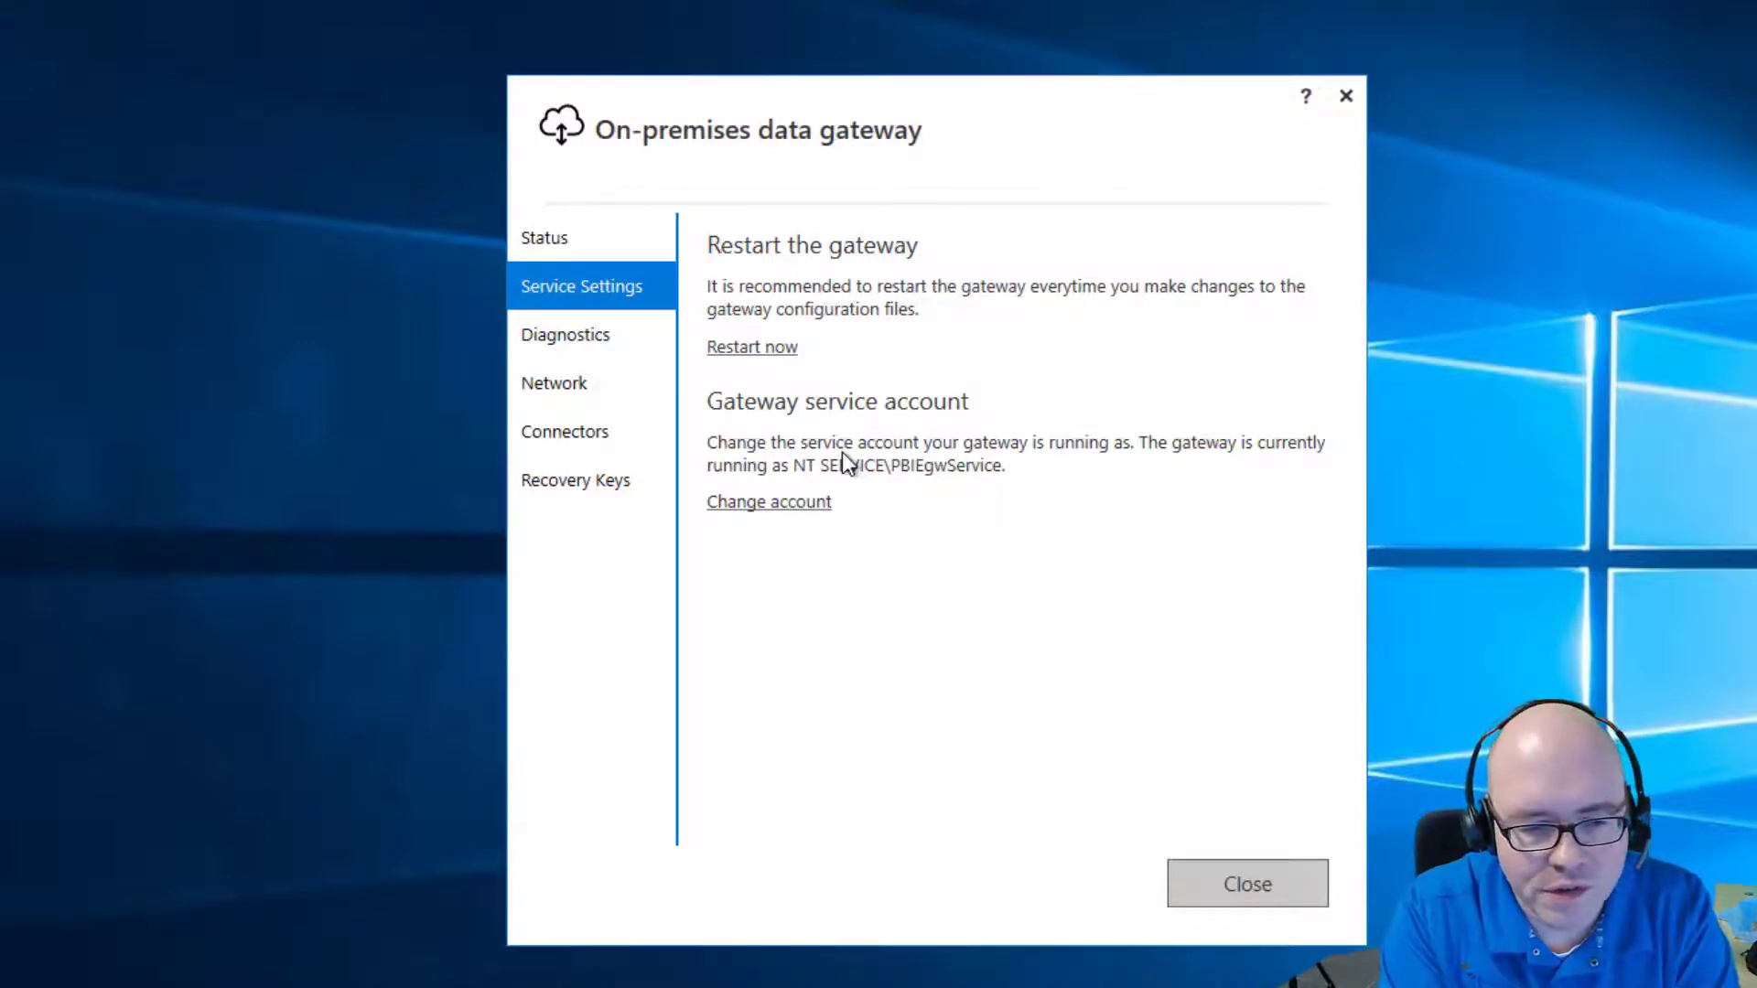
pyautogui.click(531, 335)
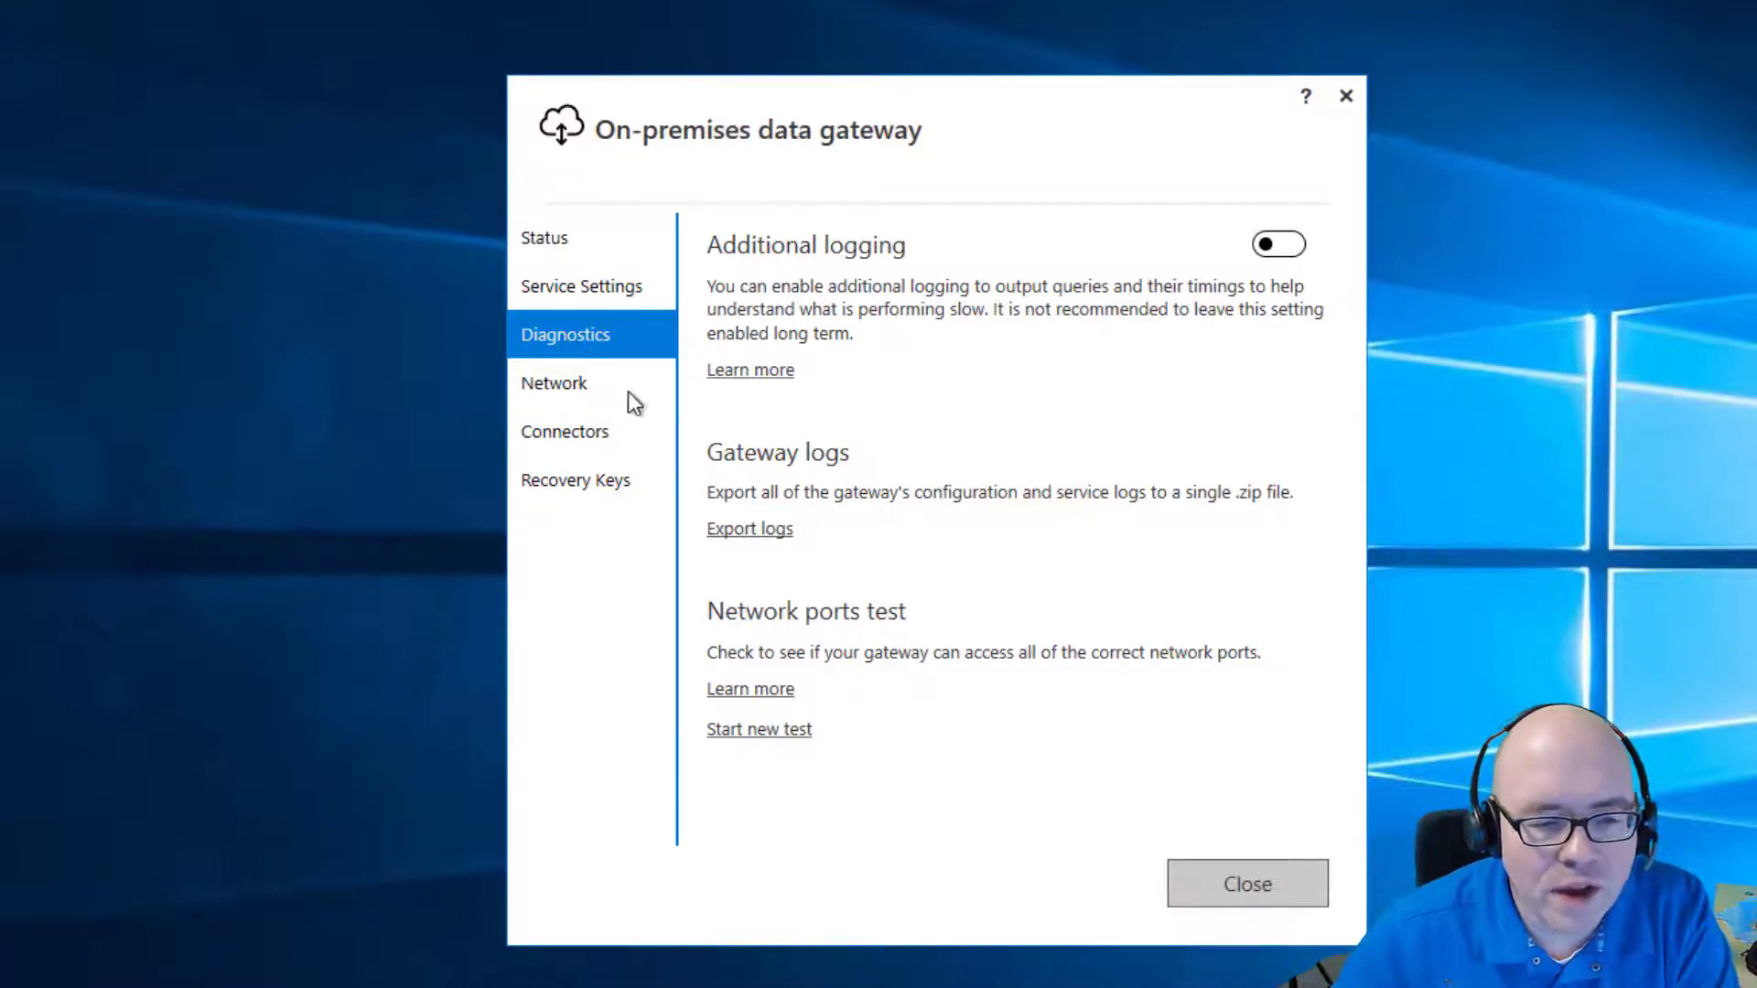
pyautogui.click(582, 383)
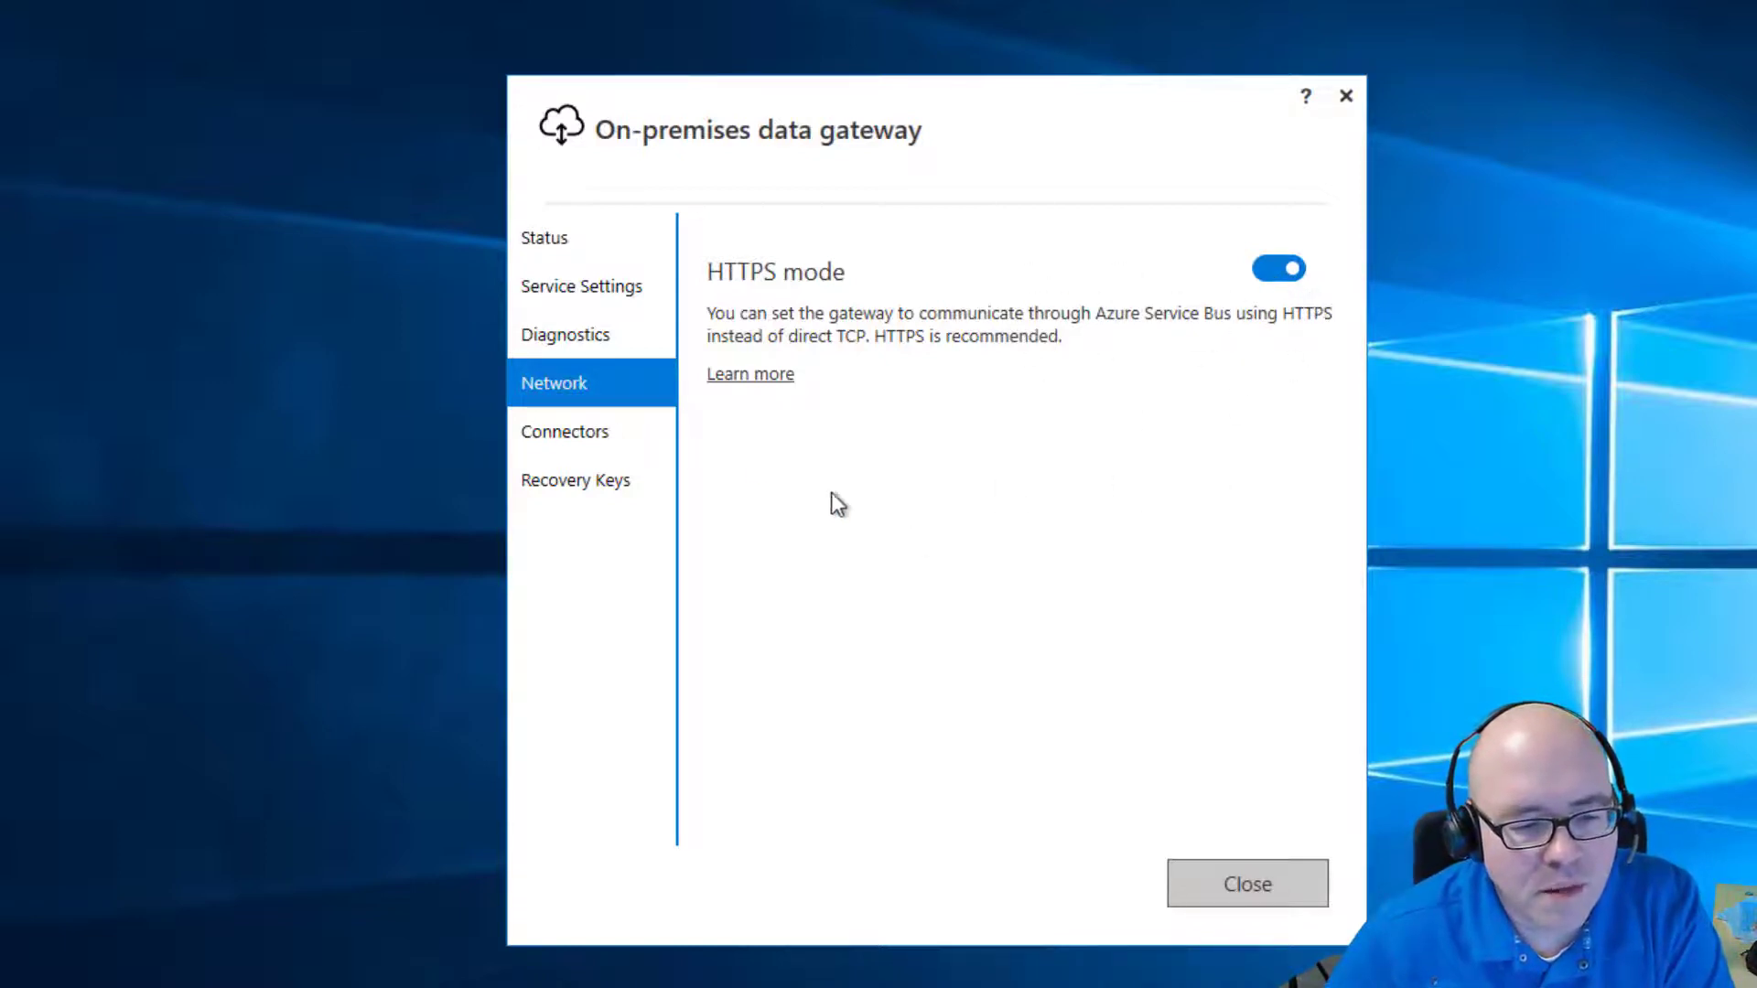
pyautogui.click(566, 440)
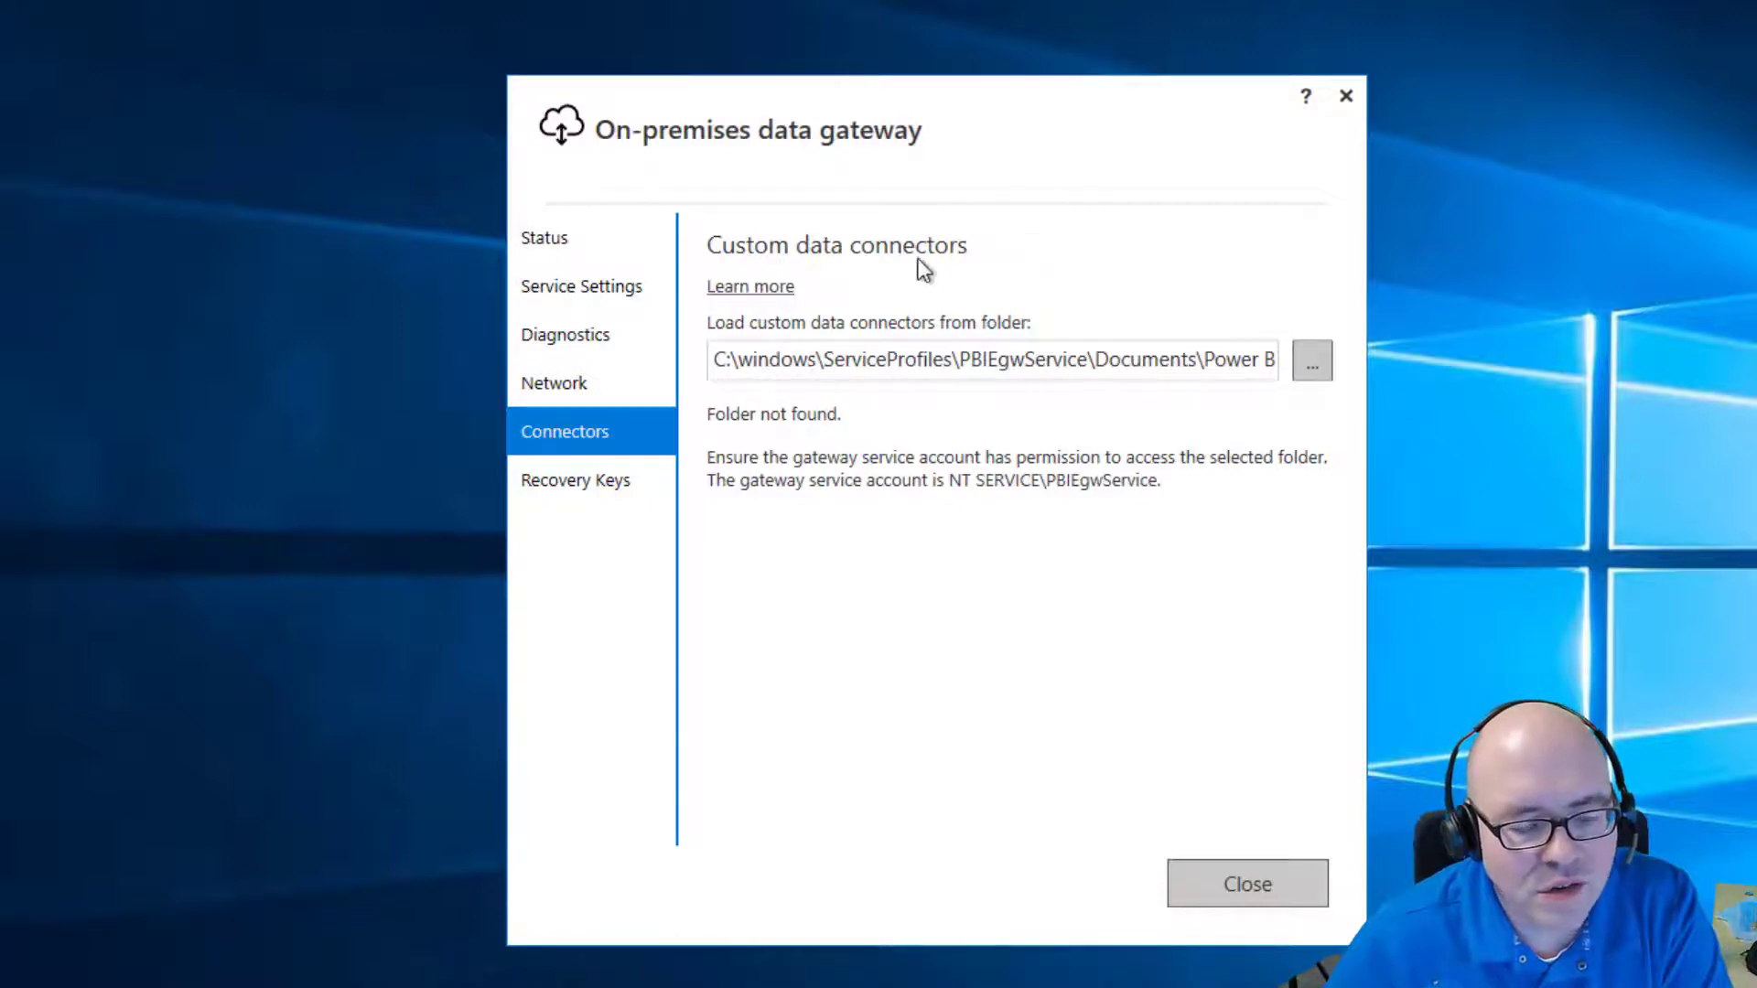
pyautogui.click(619, 482)
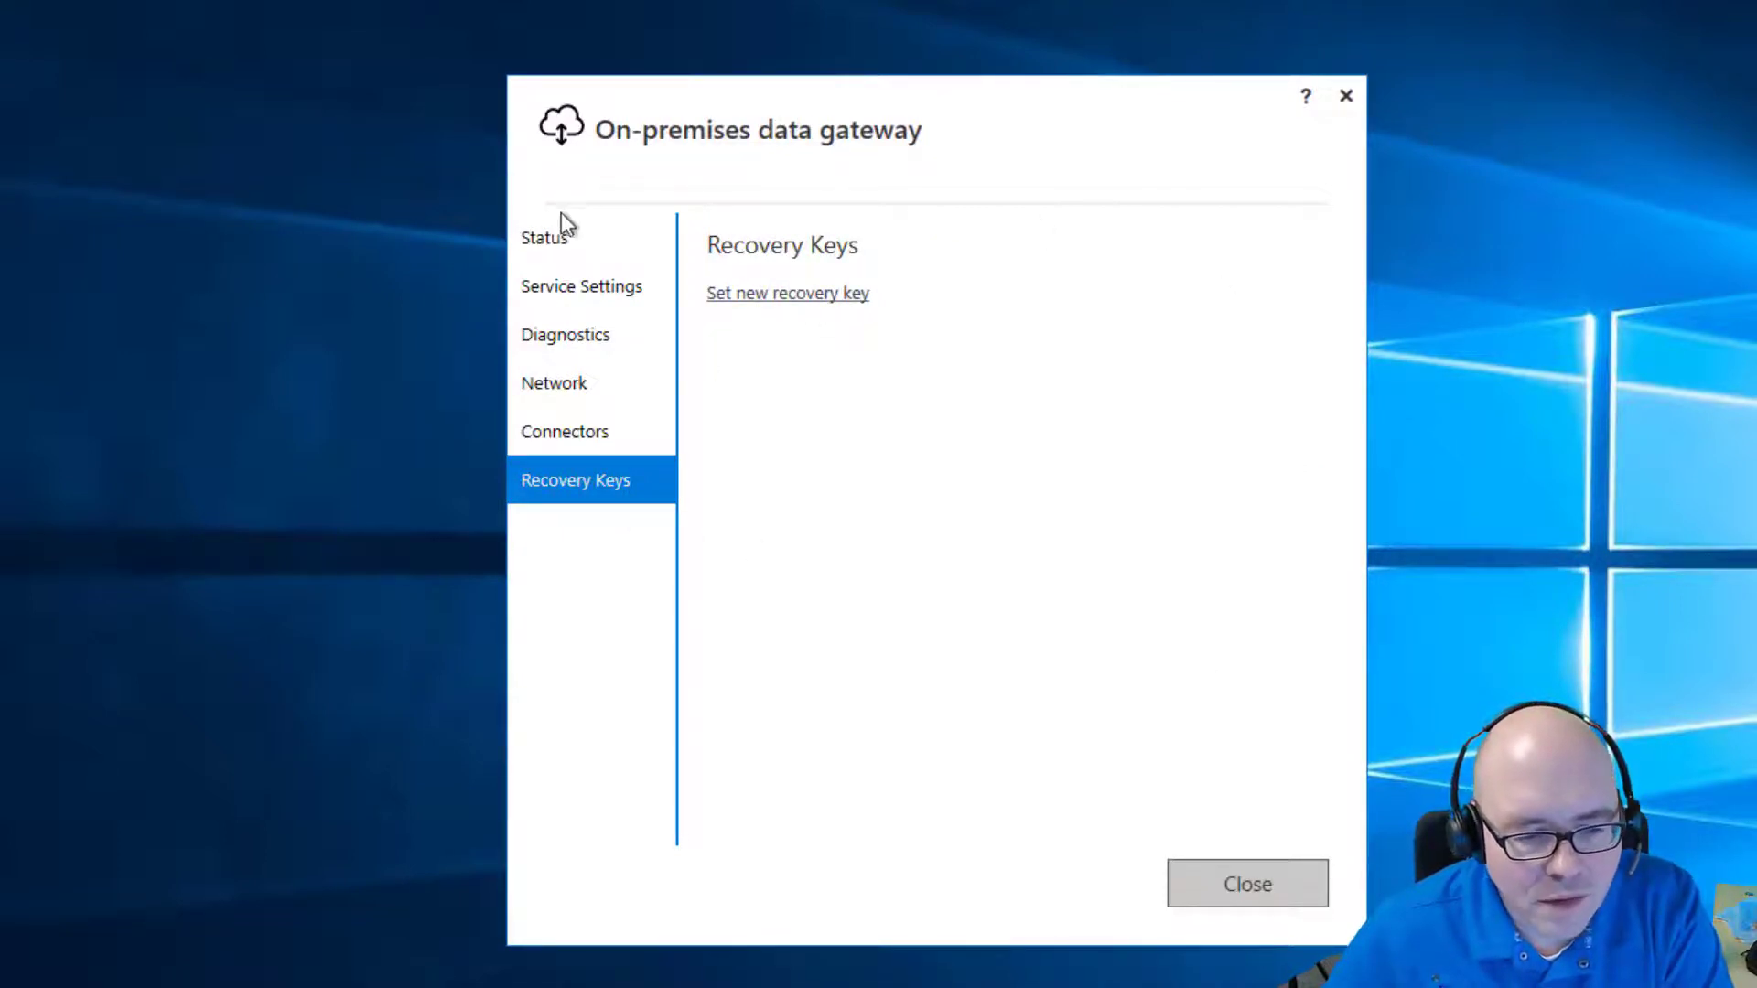
pyautogui.click(564, 245)
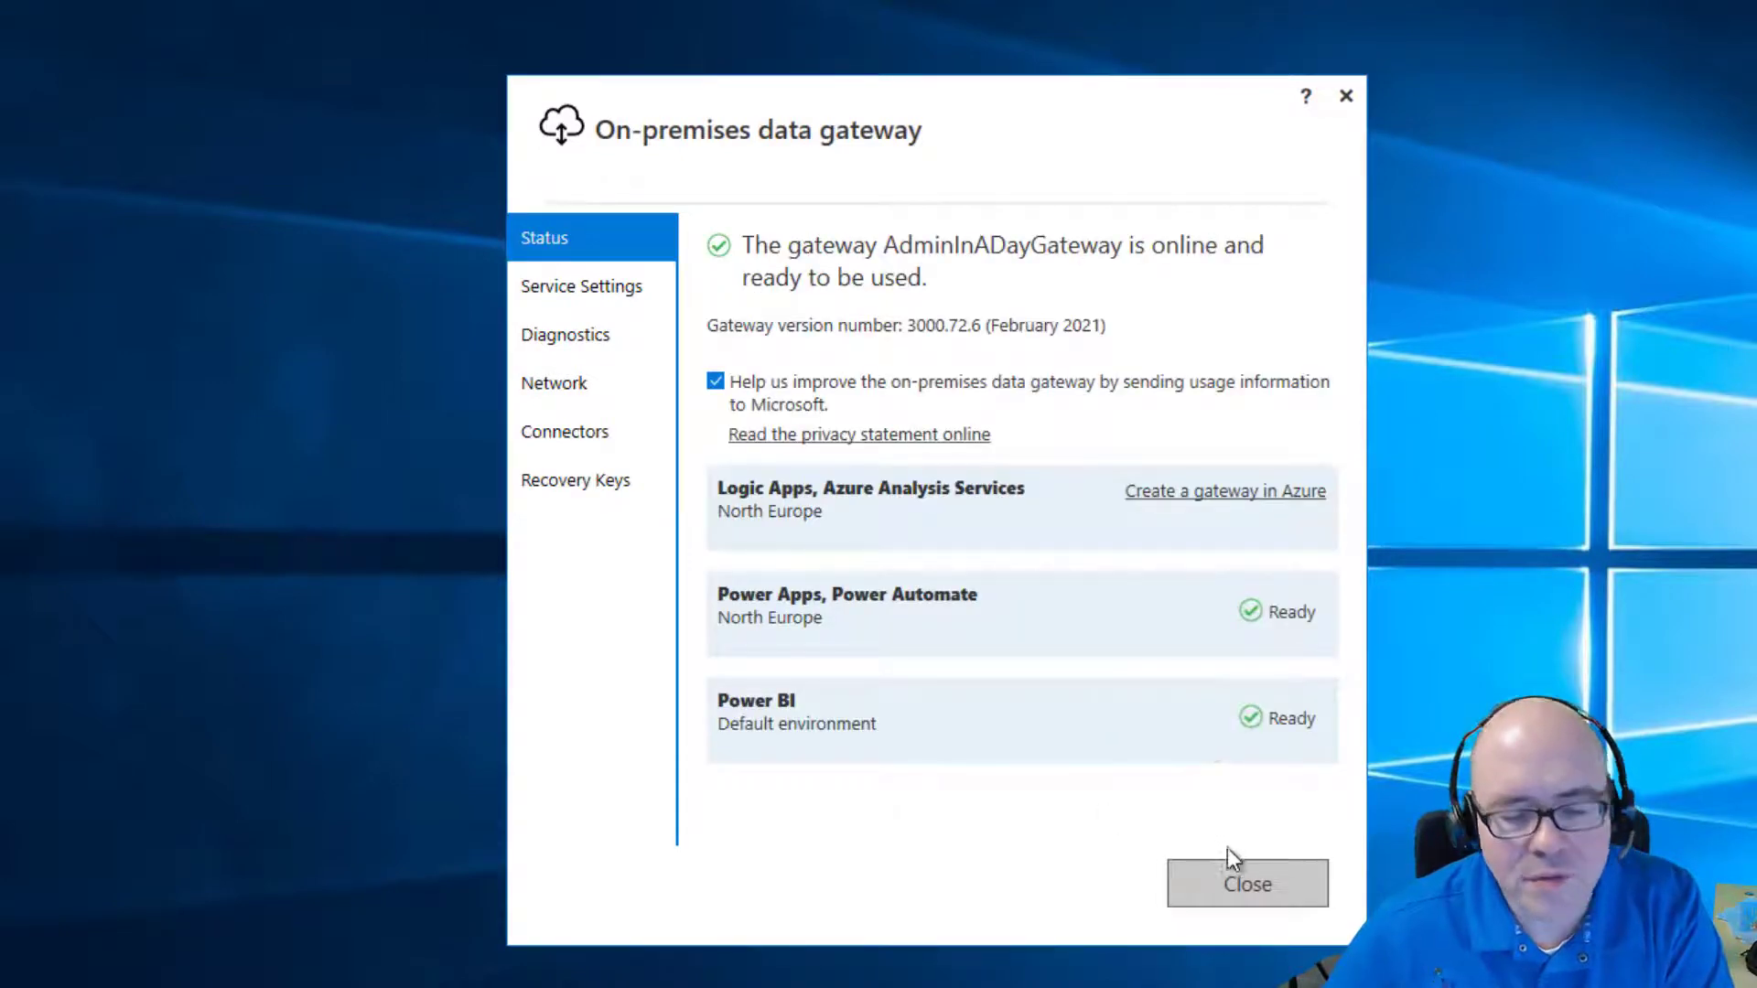
# Close the gateway configuration window, installer and gateway documentation page.
pyautogui.click(1260, 880)
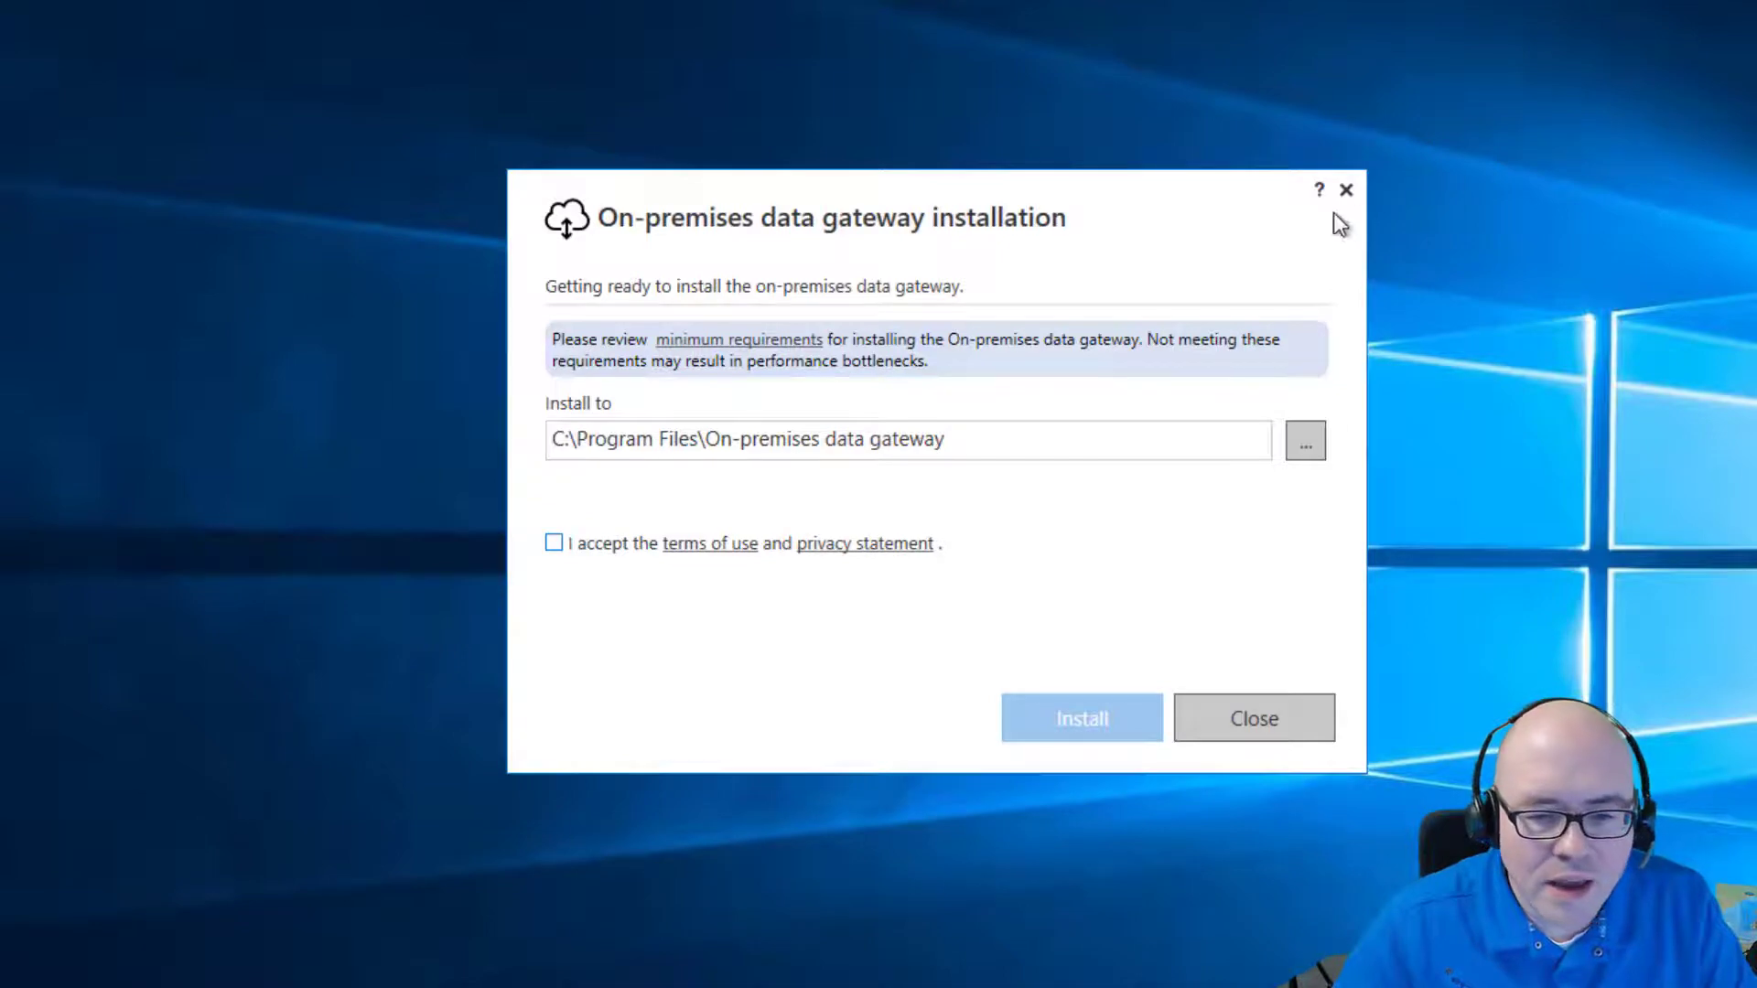
pyautogui.click(1267, 716)
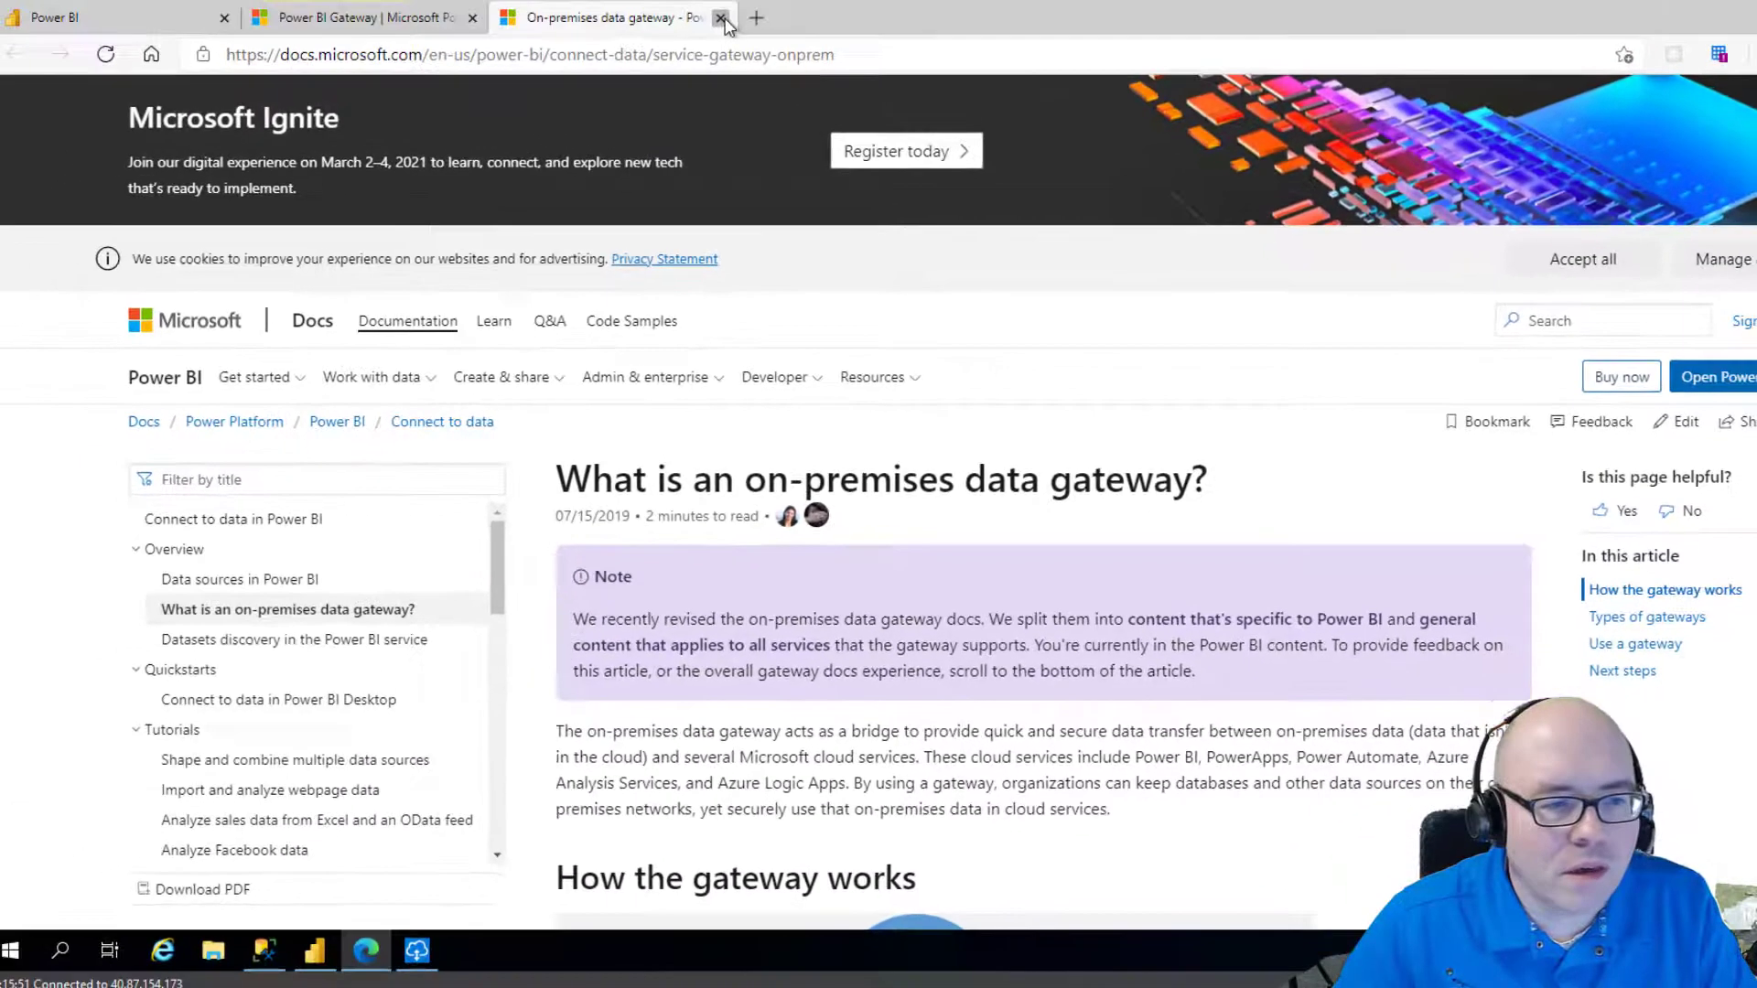
pyautogui.click(721, 18)
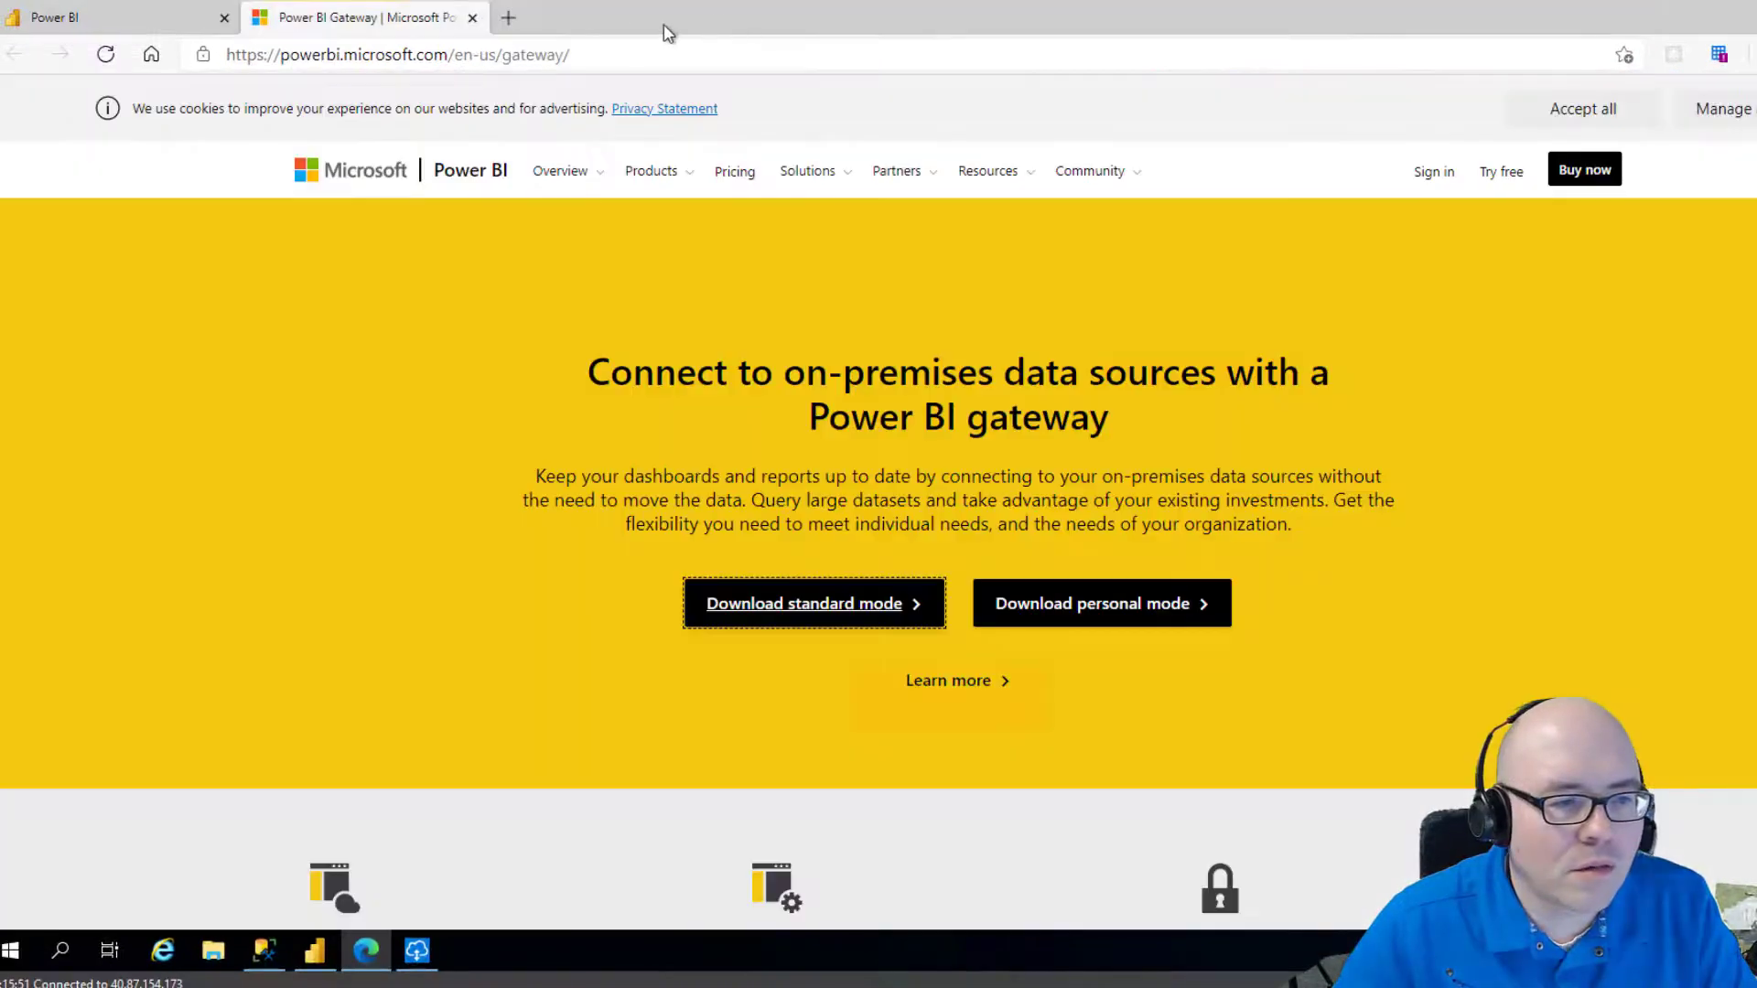
# Open the Manage gateways page from the Power BI settings menu.
pyautogui.click(66, 18)
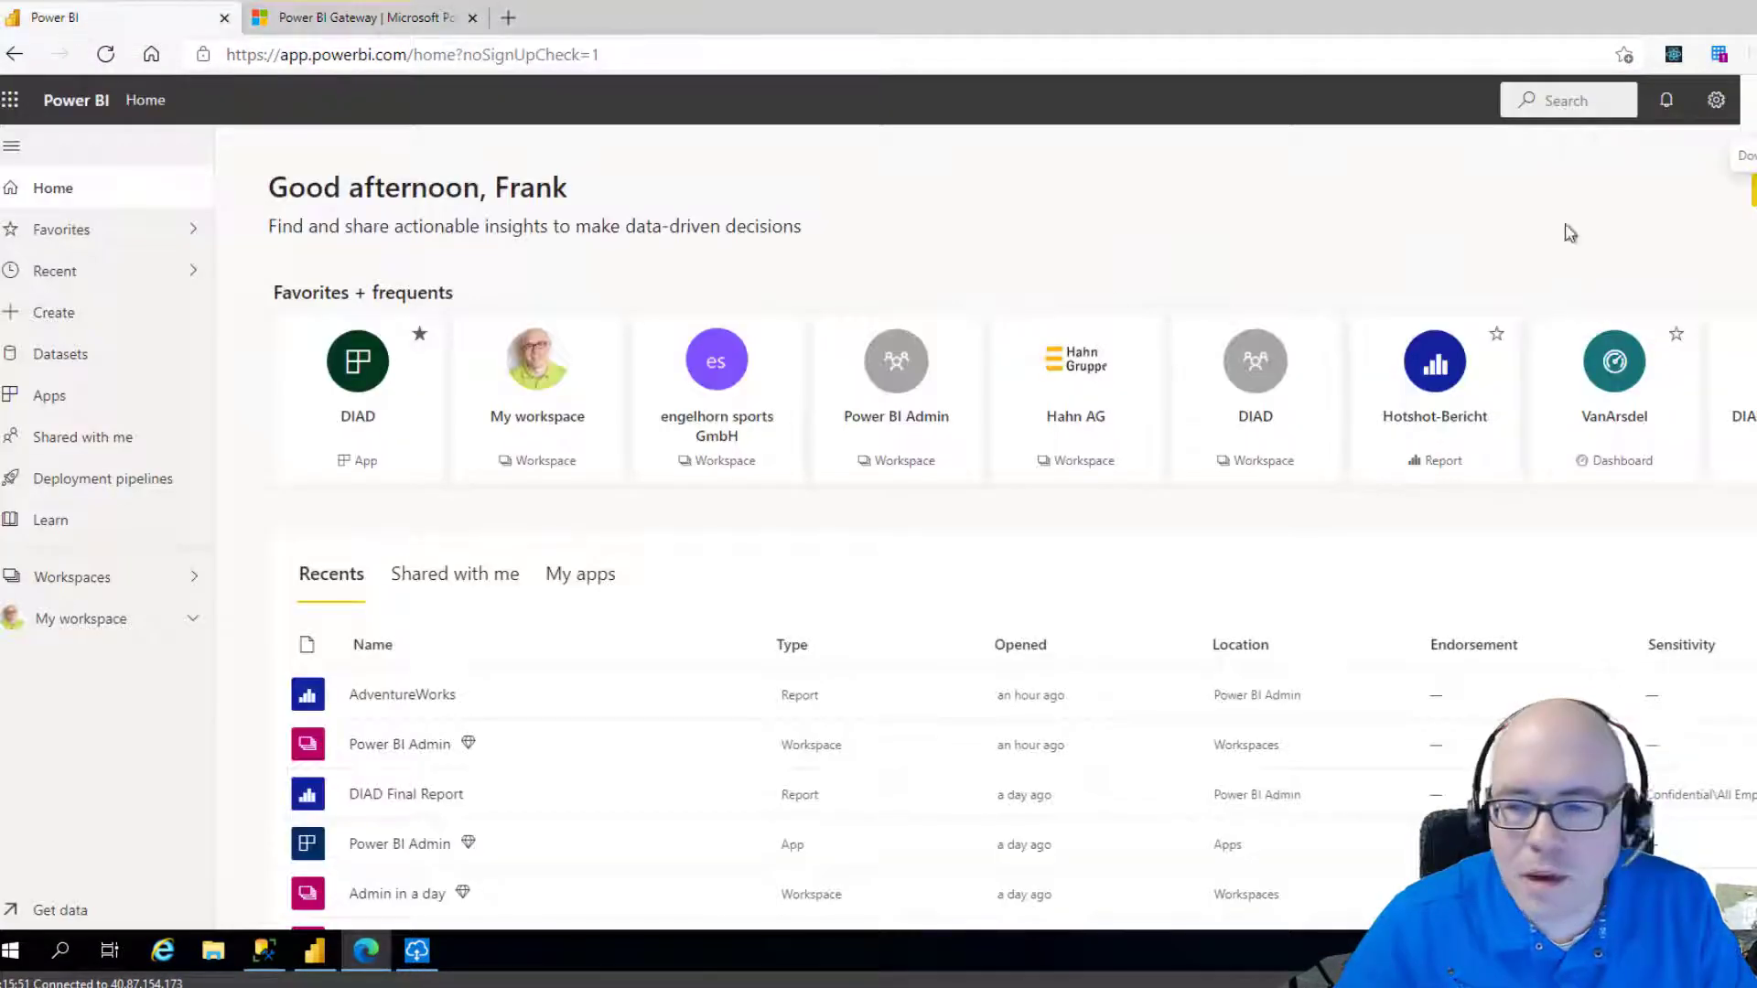
pyautogui.click(1717, 100)
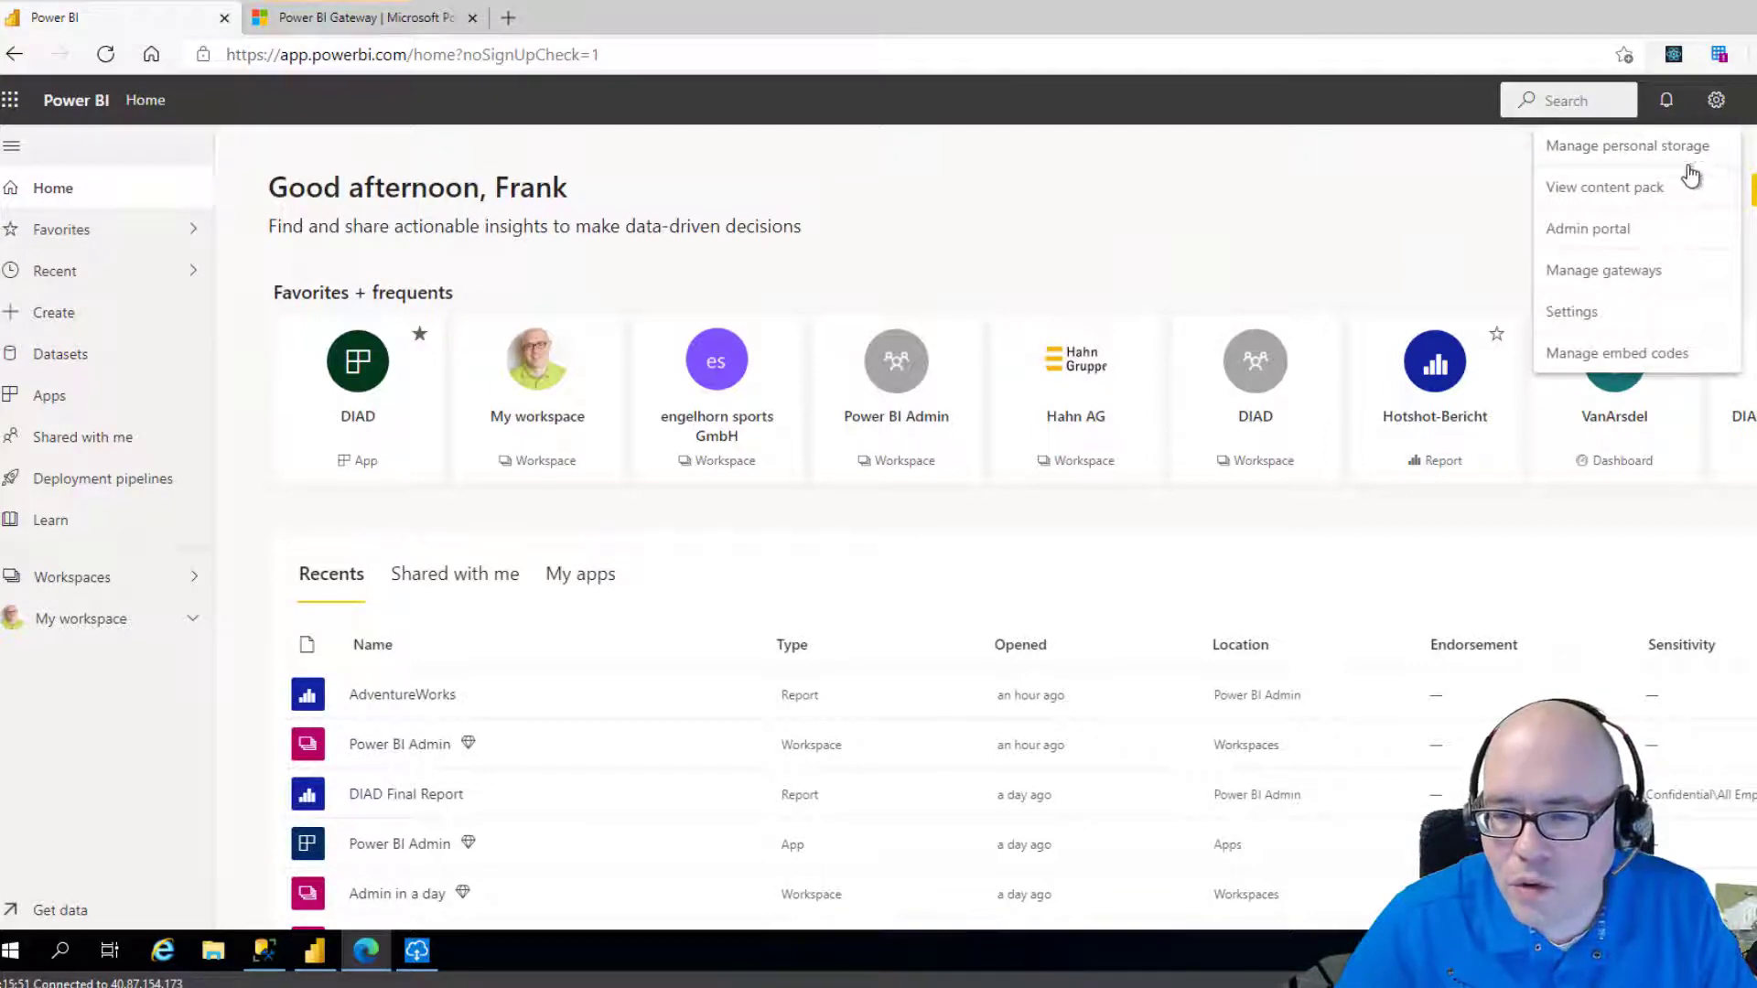
pyautogui.click(1617, 270)
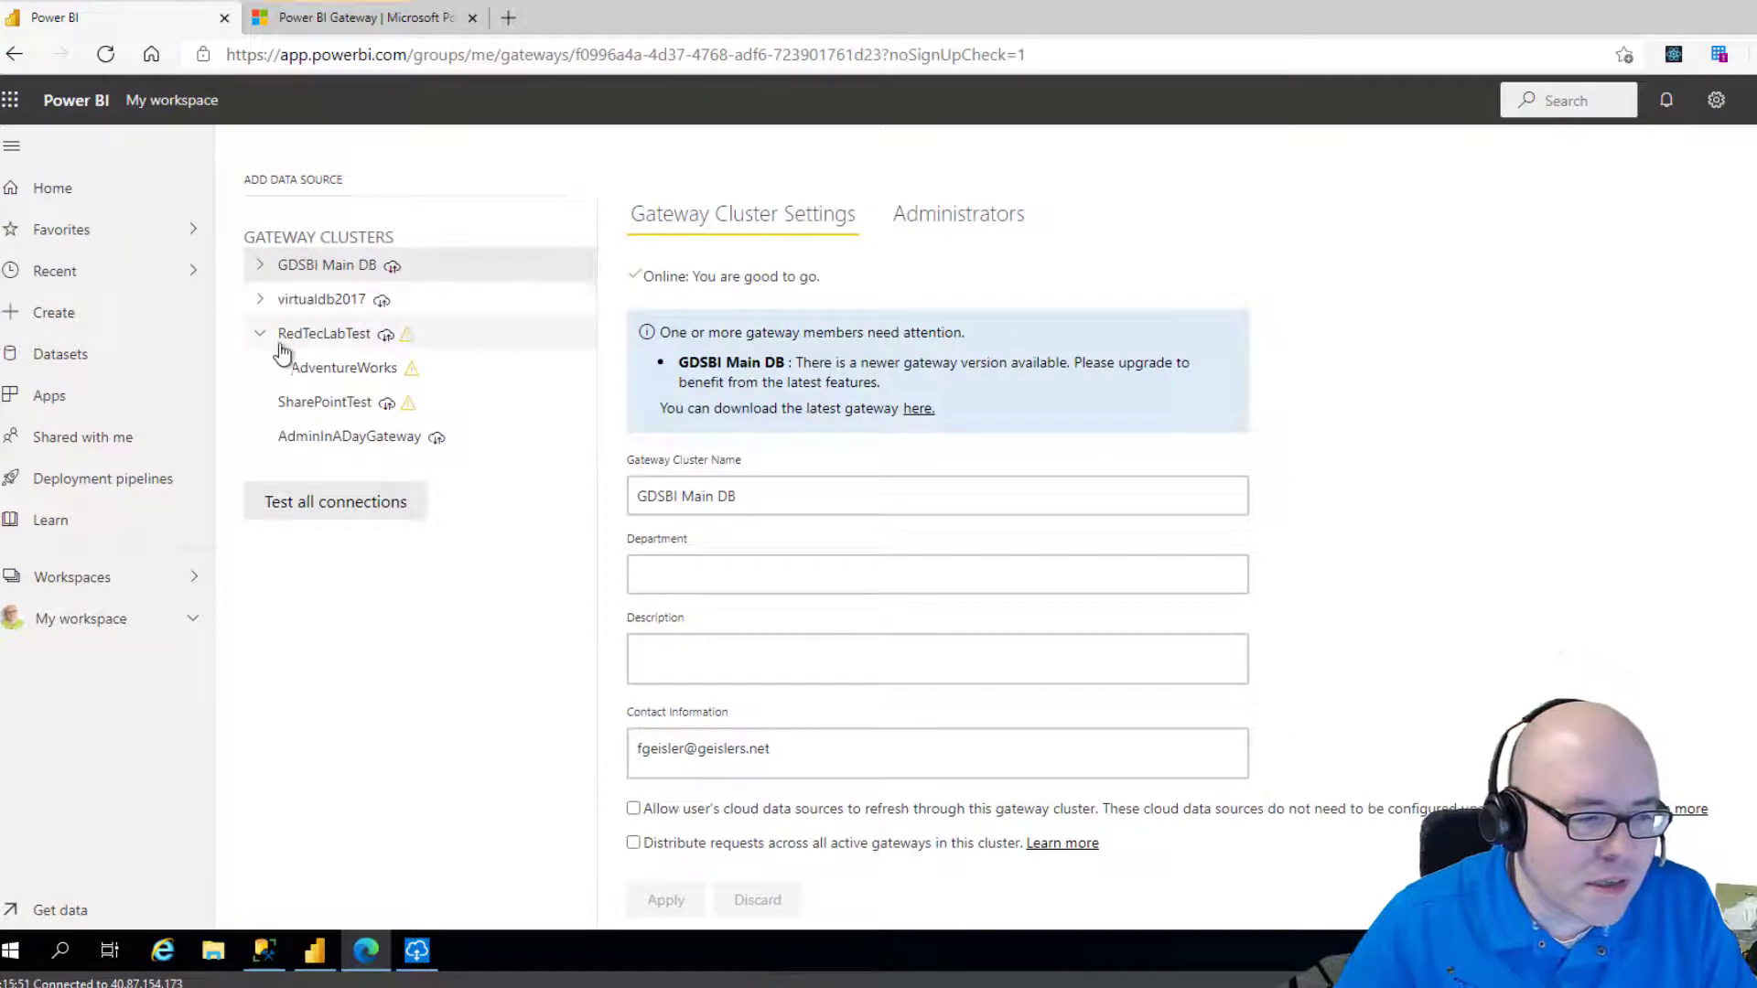
# Inspect the AdminInADayGateway cluster's Administrators and Gateway Cluster Settings.
pyautogui.click(335, 453)
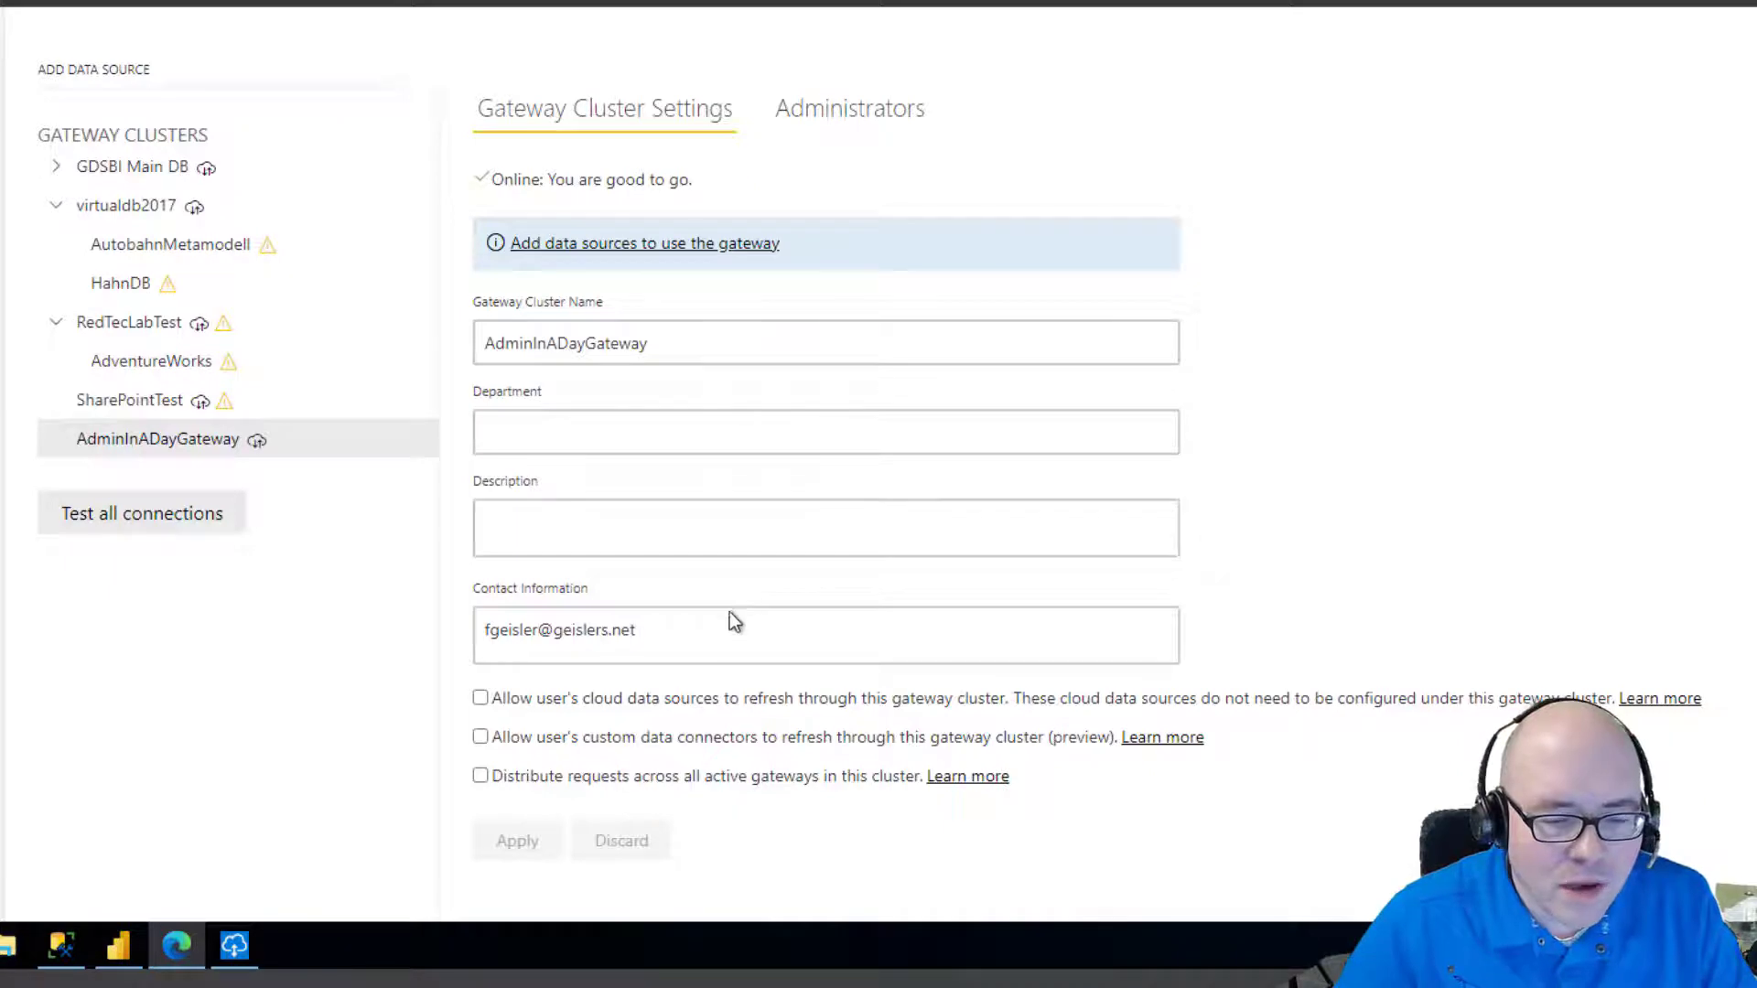
pyautogui.click(849, 112)
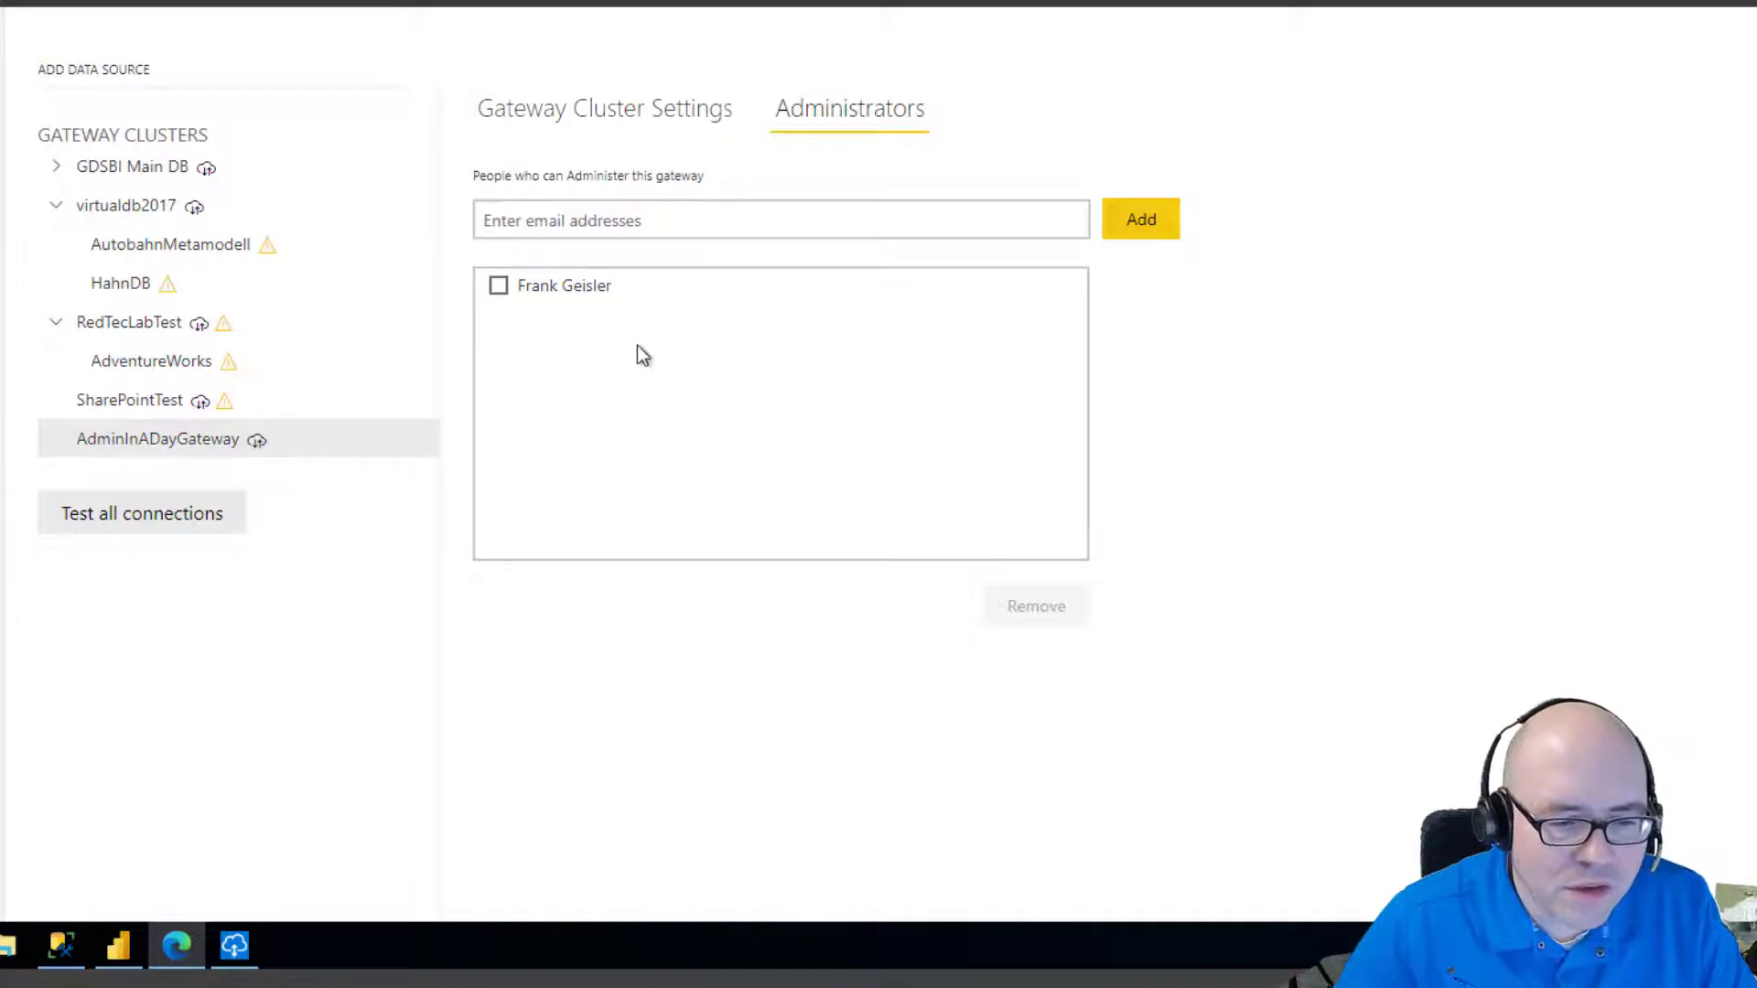
pyautogui.click(622, 122)
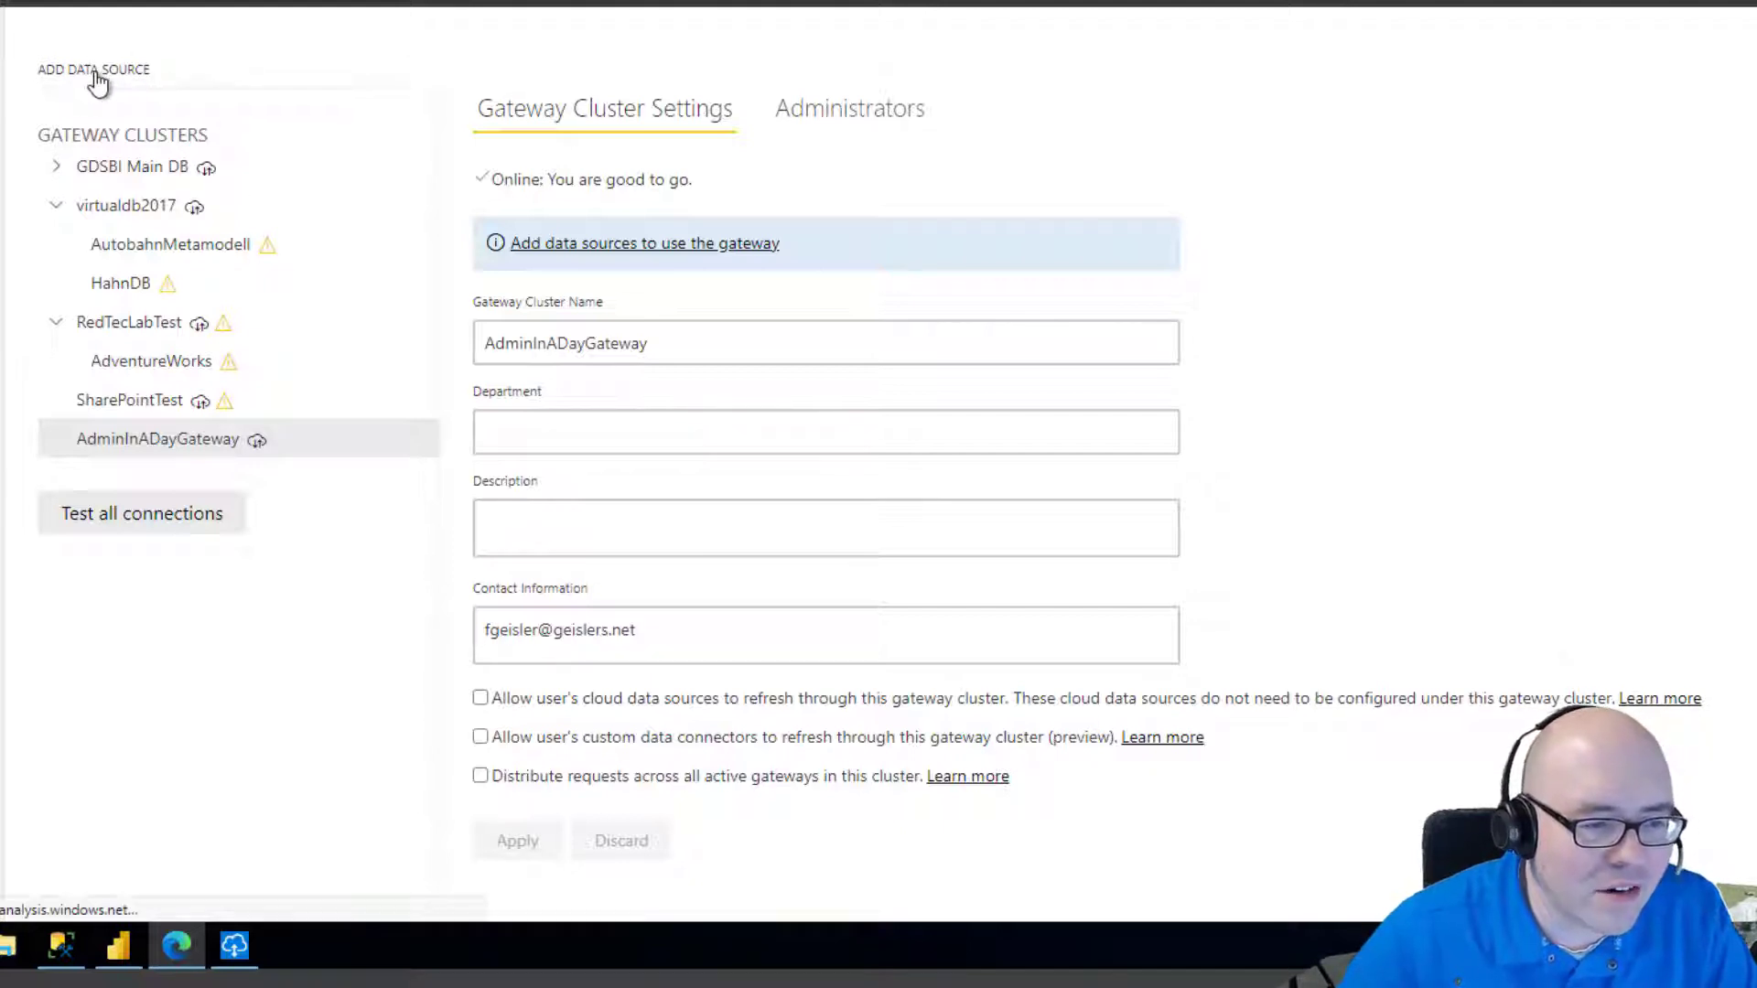
# Add a new data source to AdminInADayGateway and name it AdventureWorks.
pyautogui.click(95, 73)
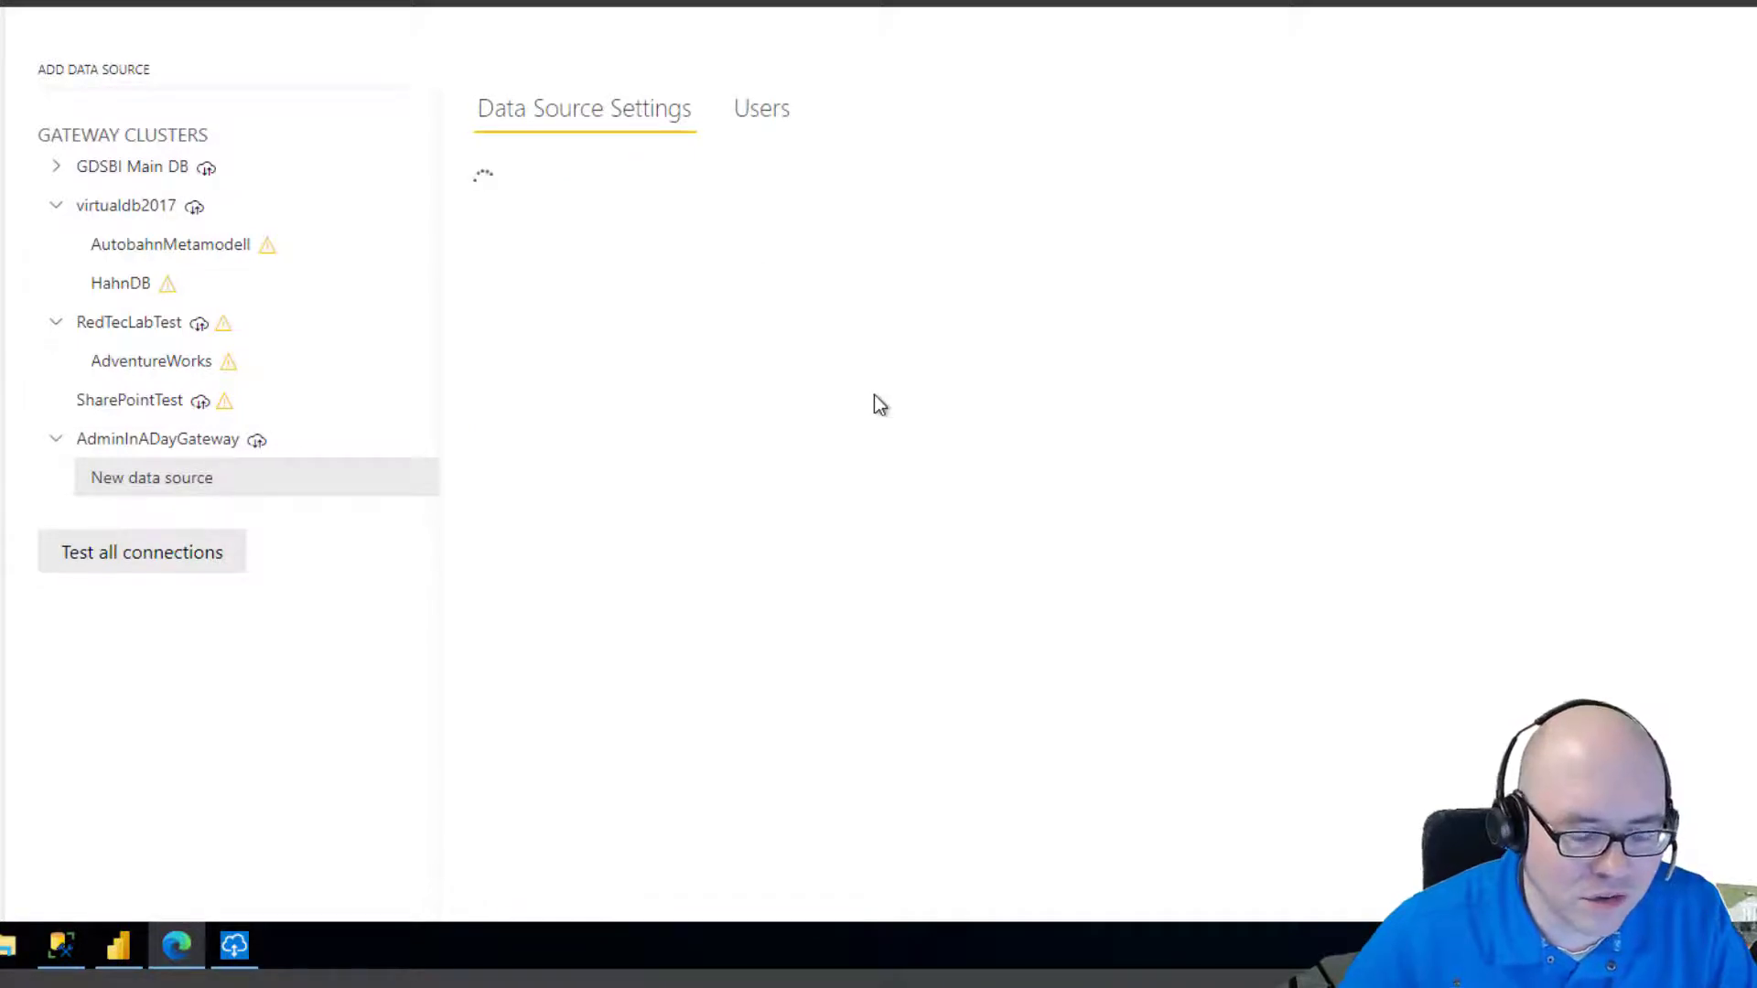
pyautogui.click(624, 220)
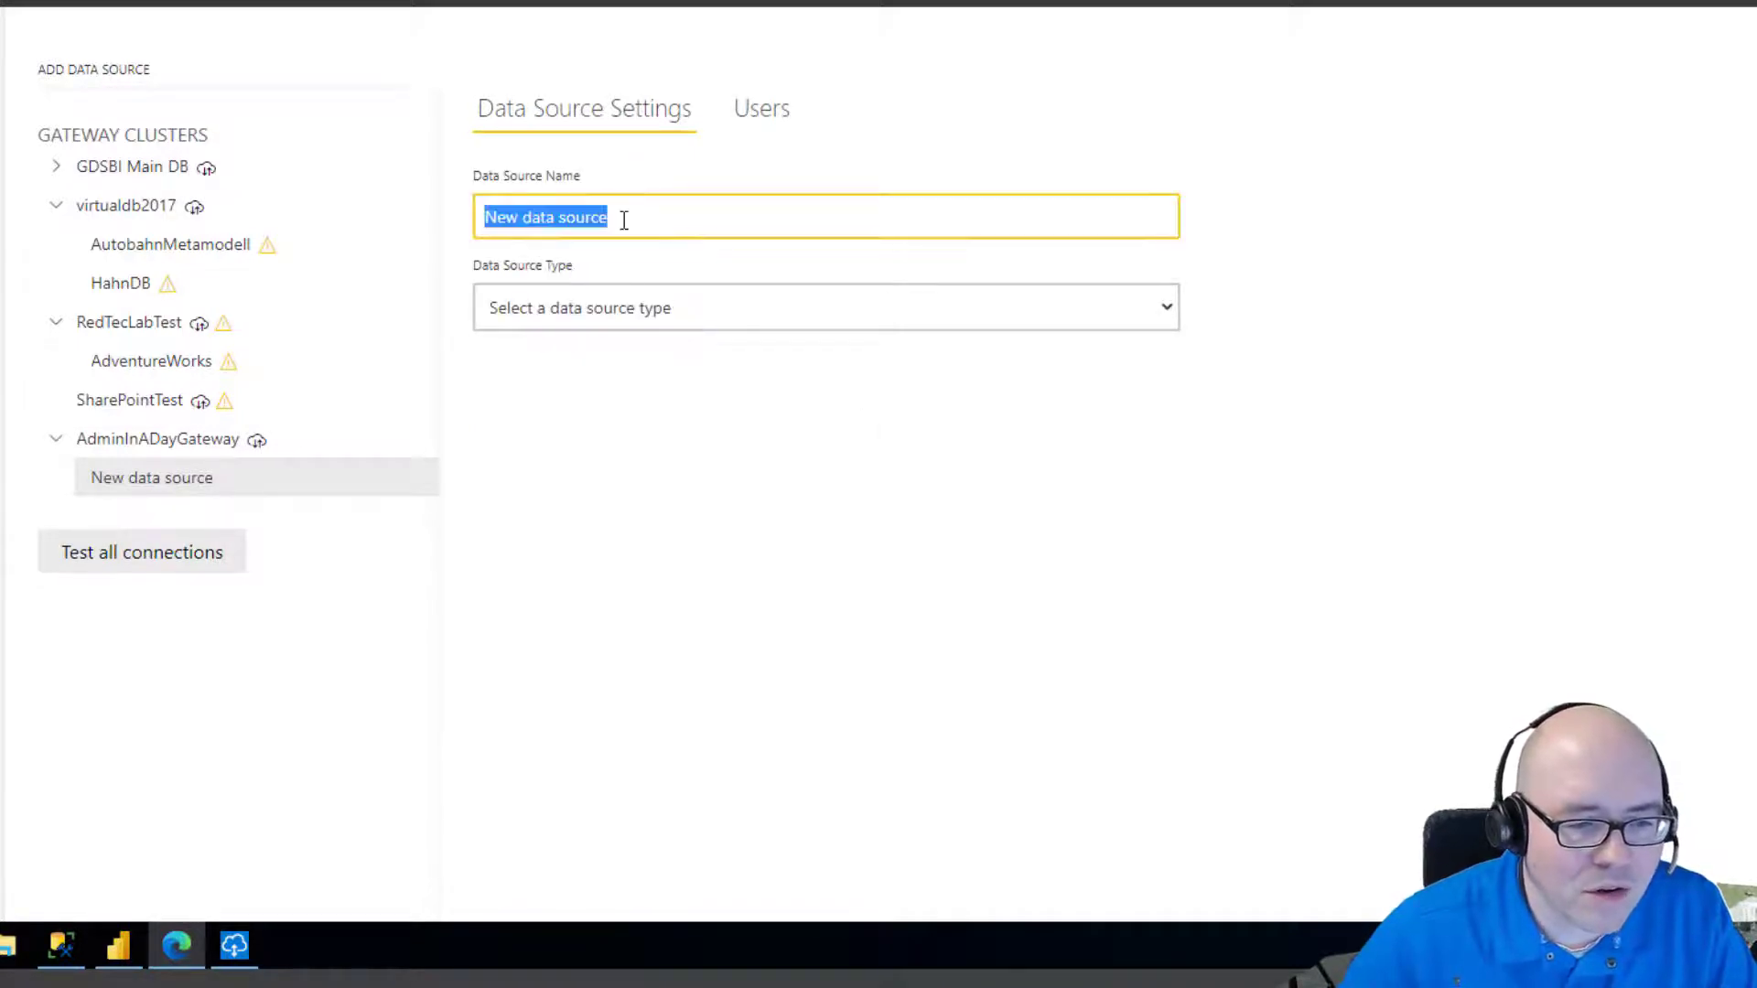
pyautogui.write('Ad')
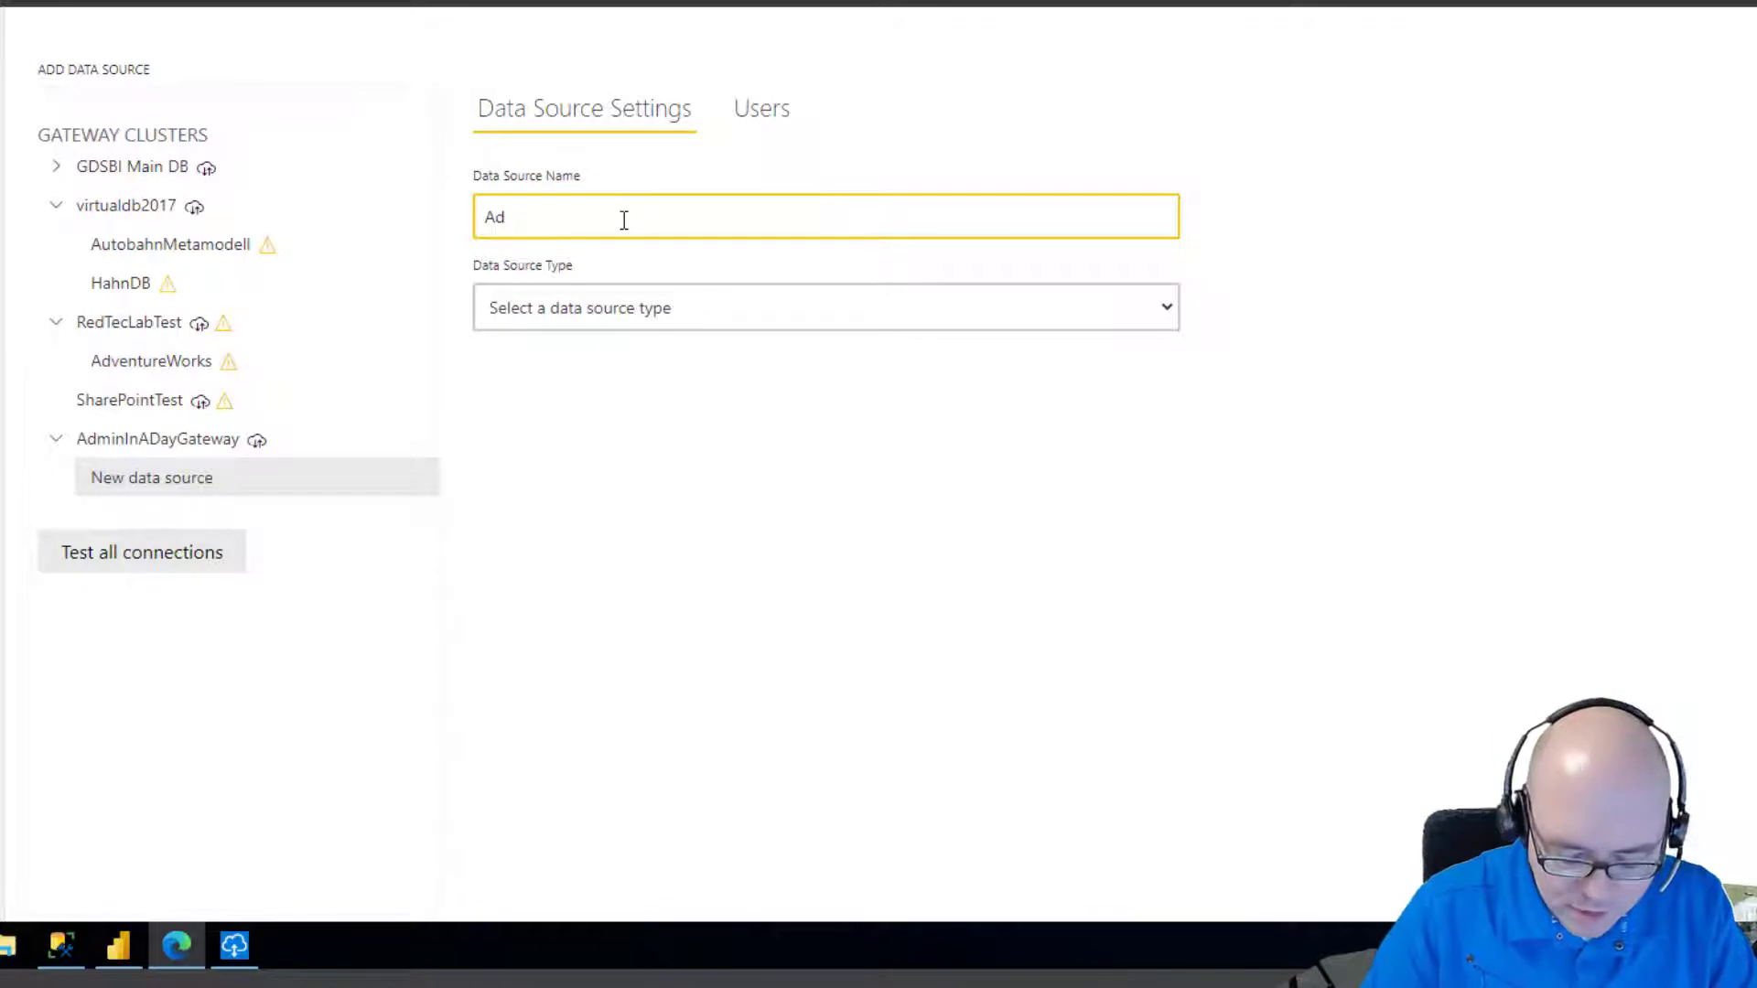
pyautogui.write('ventureWorks')
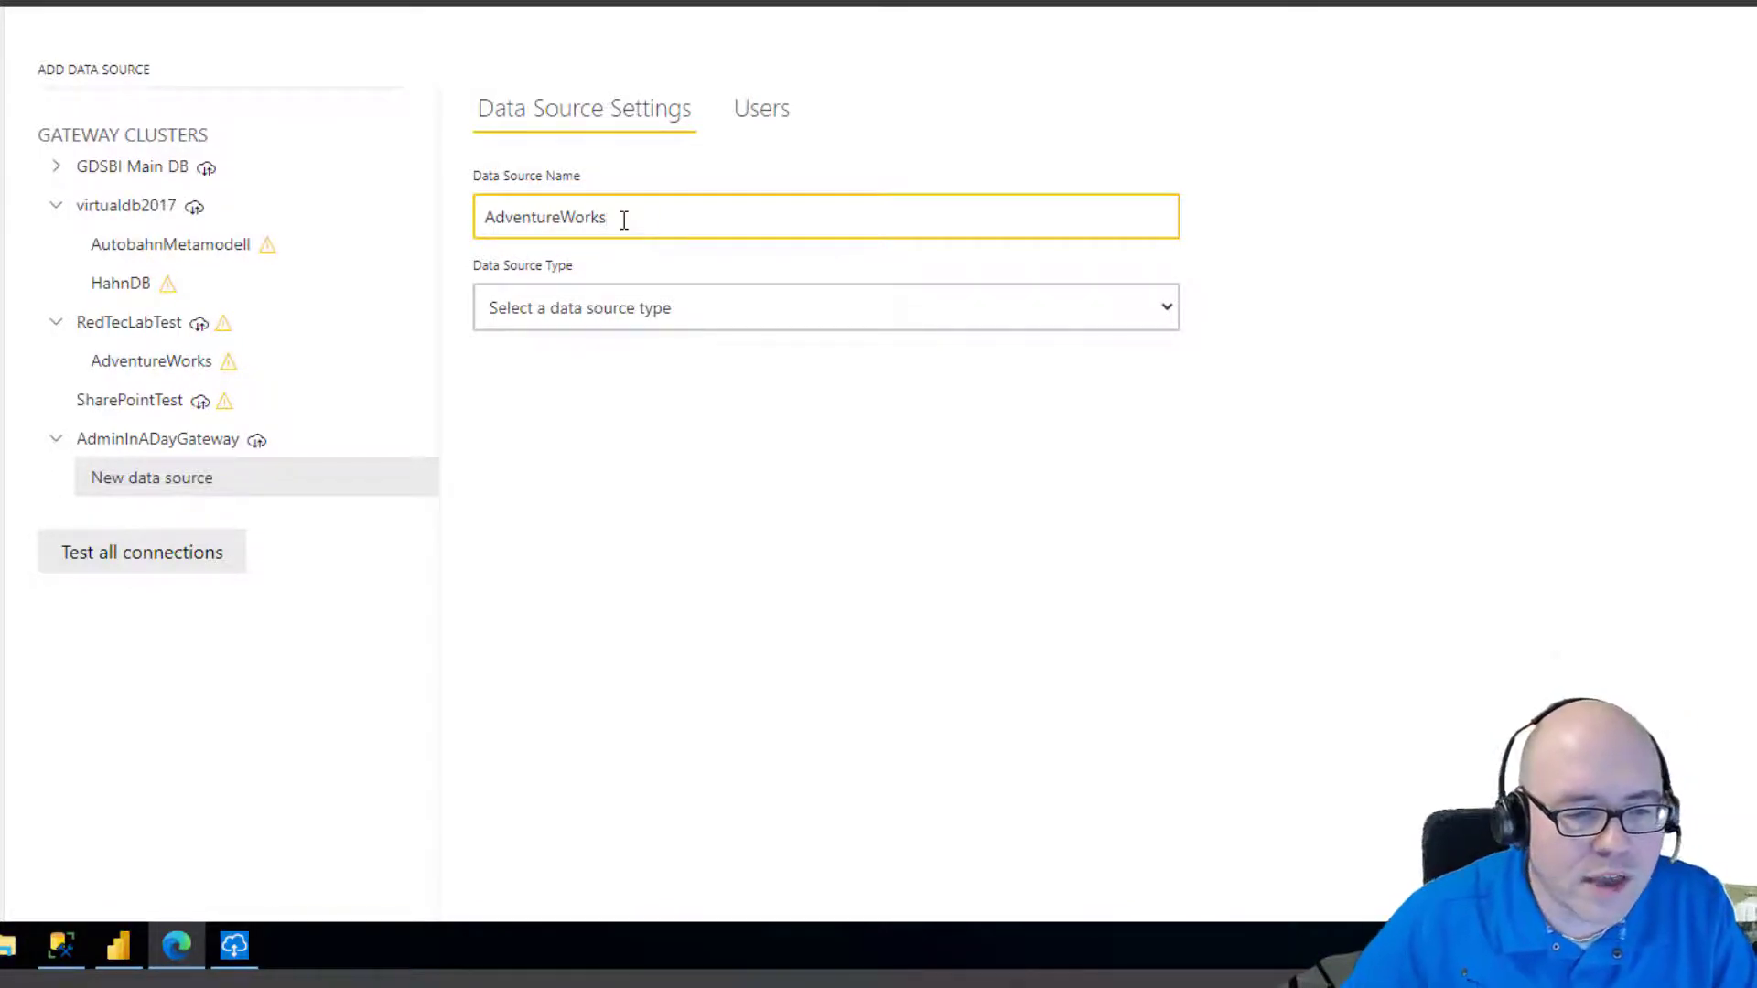
# Set the AdventureWorks data source type to SQL Server.
pyautogui.click(721, 308)
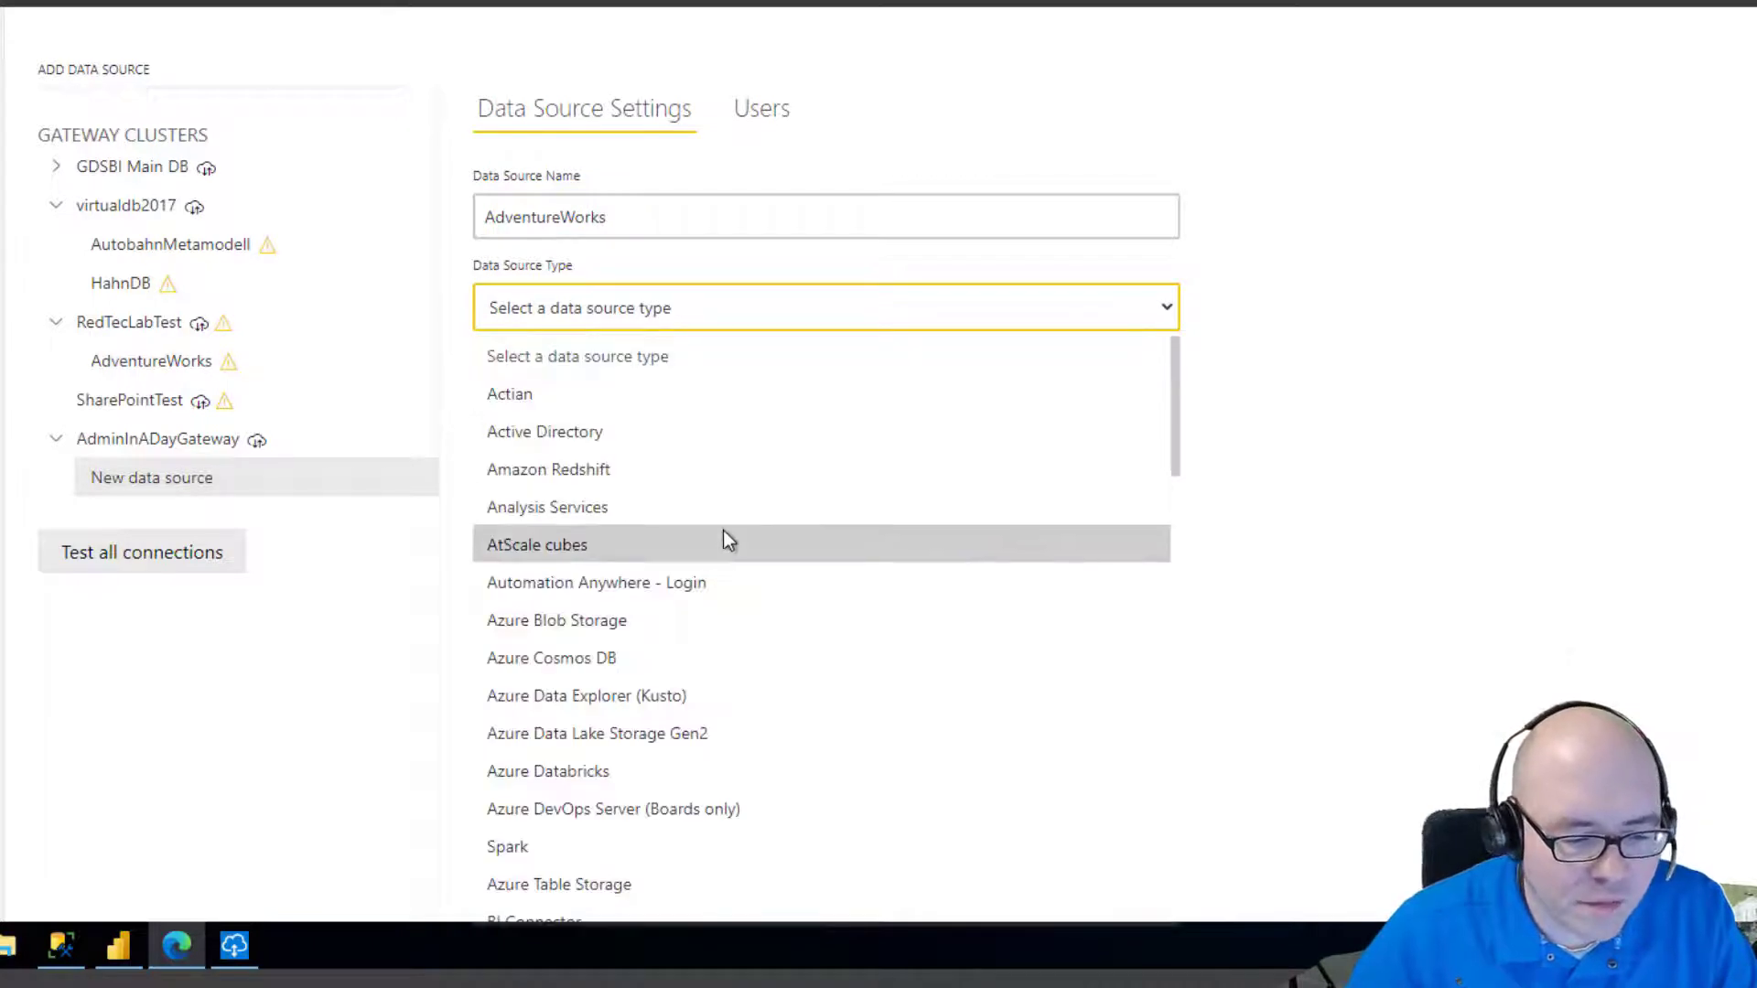
pyautogui.scroll(-3, 723, 538)
pyautogui.scroll(2, 710, 545)
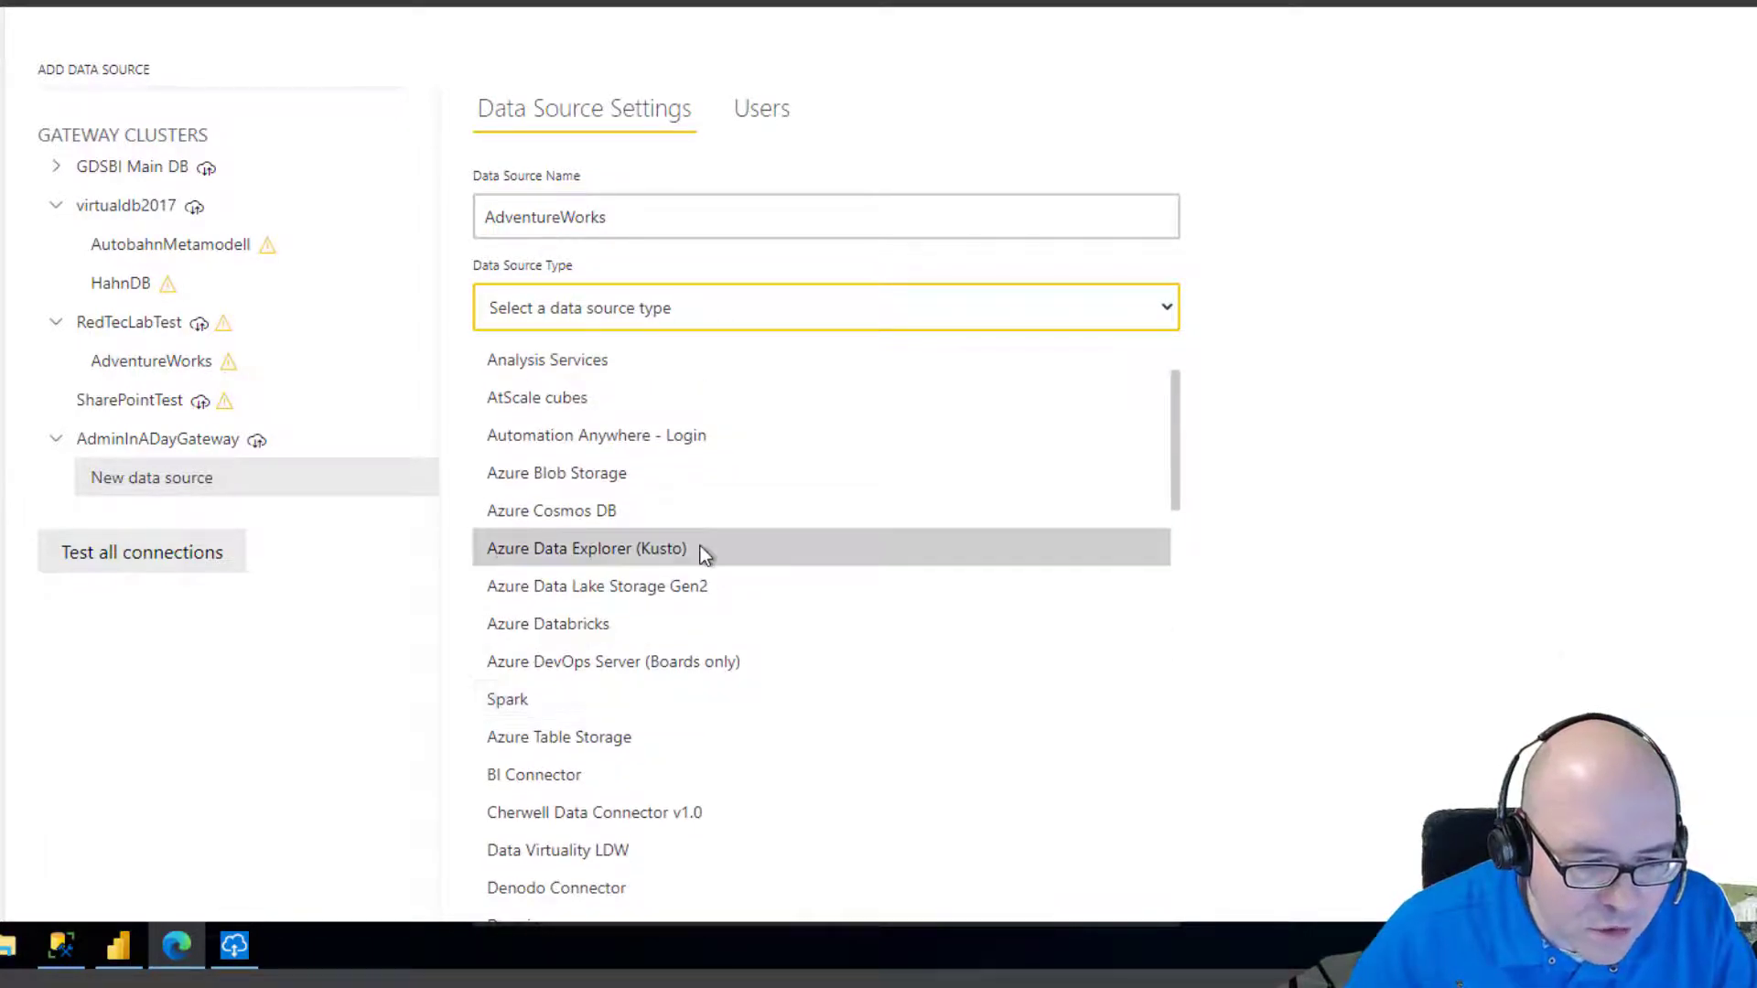
pyautogui.scroll(2, 700, 547)
pyautogui.scroll(-6, 698, 553)
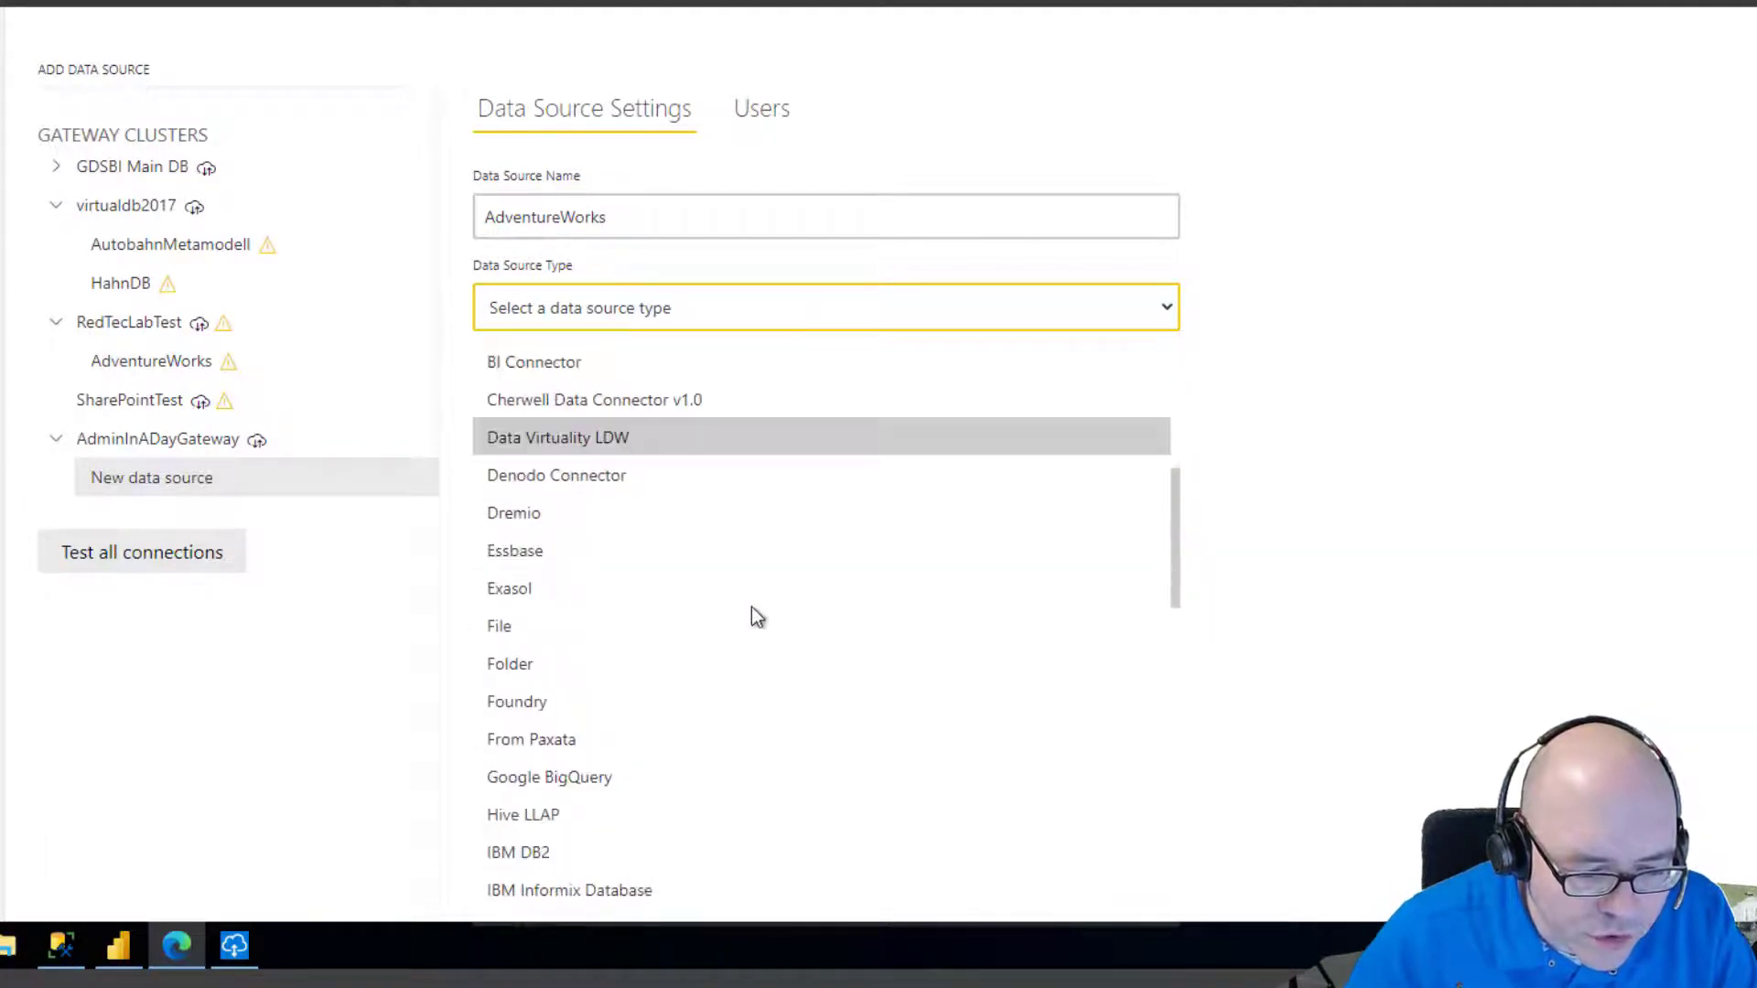
pyautogui.scroll(-3, 758, 612)
pyautogui.scroll(-1, 1289, 651)
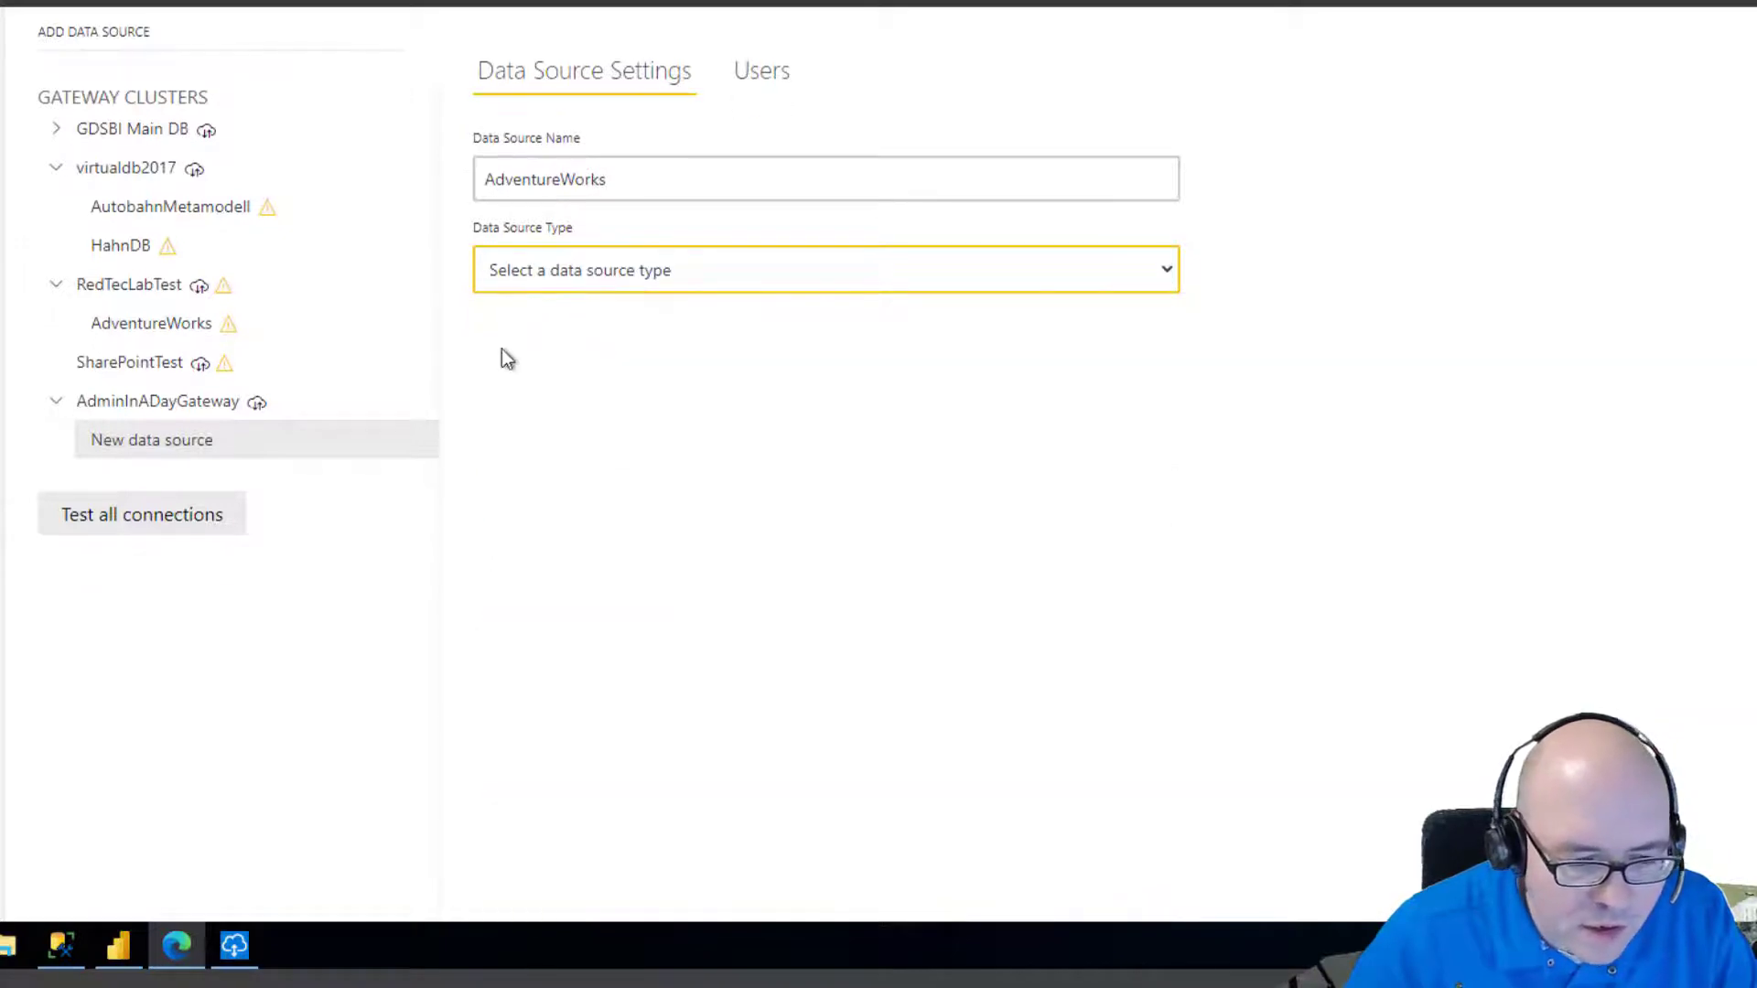
pyautogui.click(638, 277)
pyautogui.scroll(-5, 701, 547)
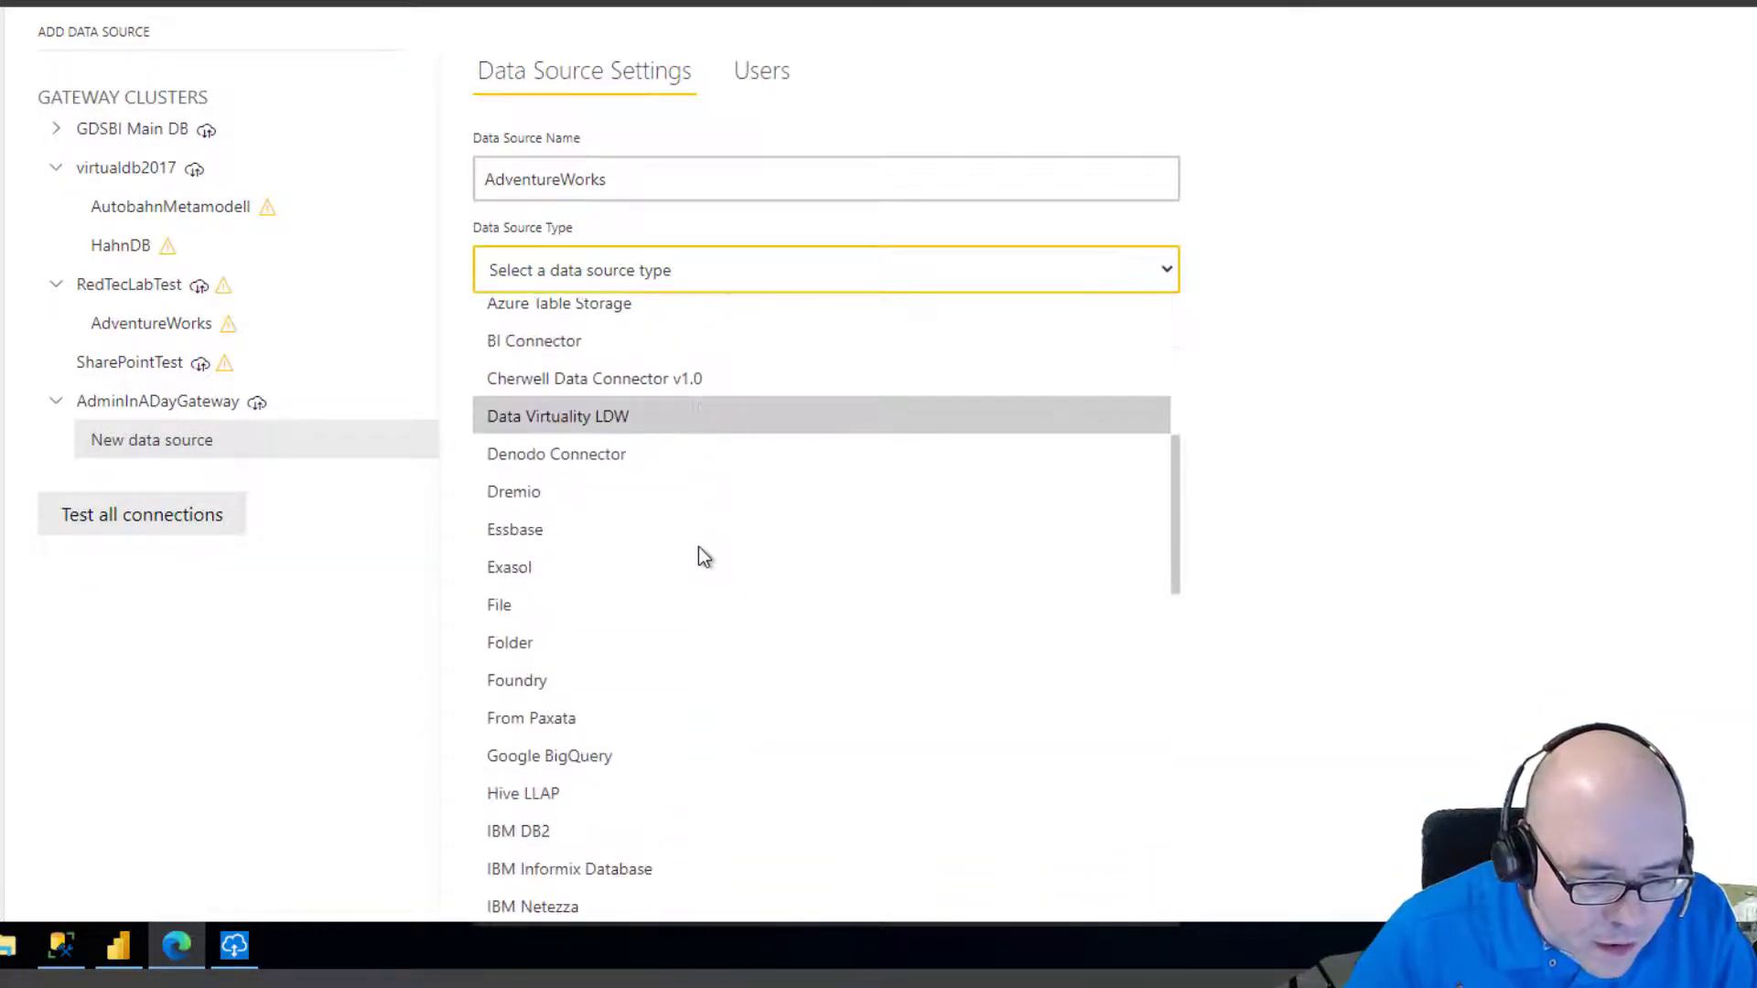
pyautogui.scroll(-3, 700, 558)
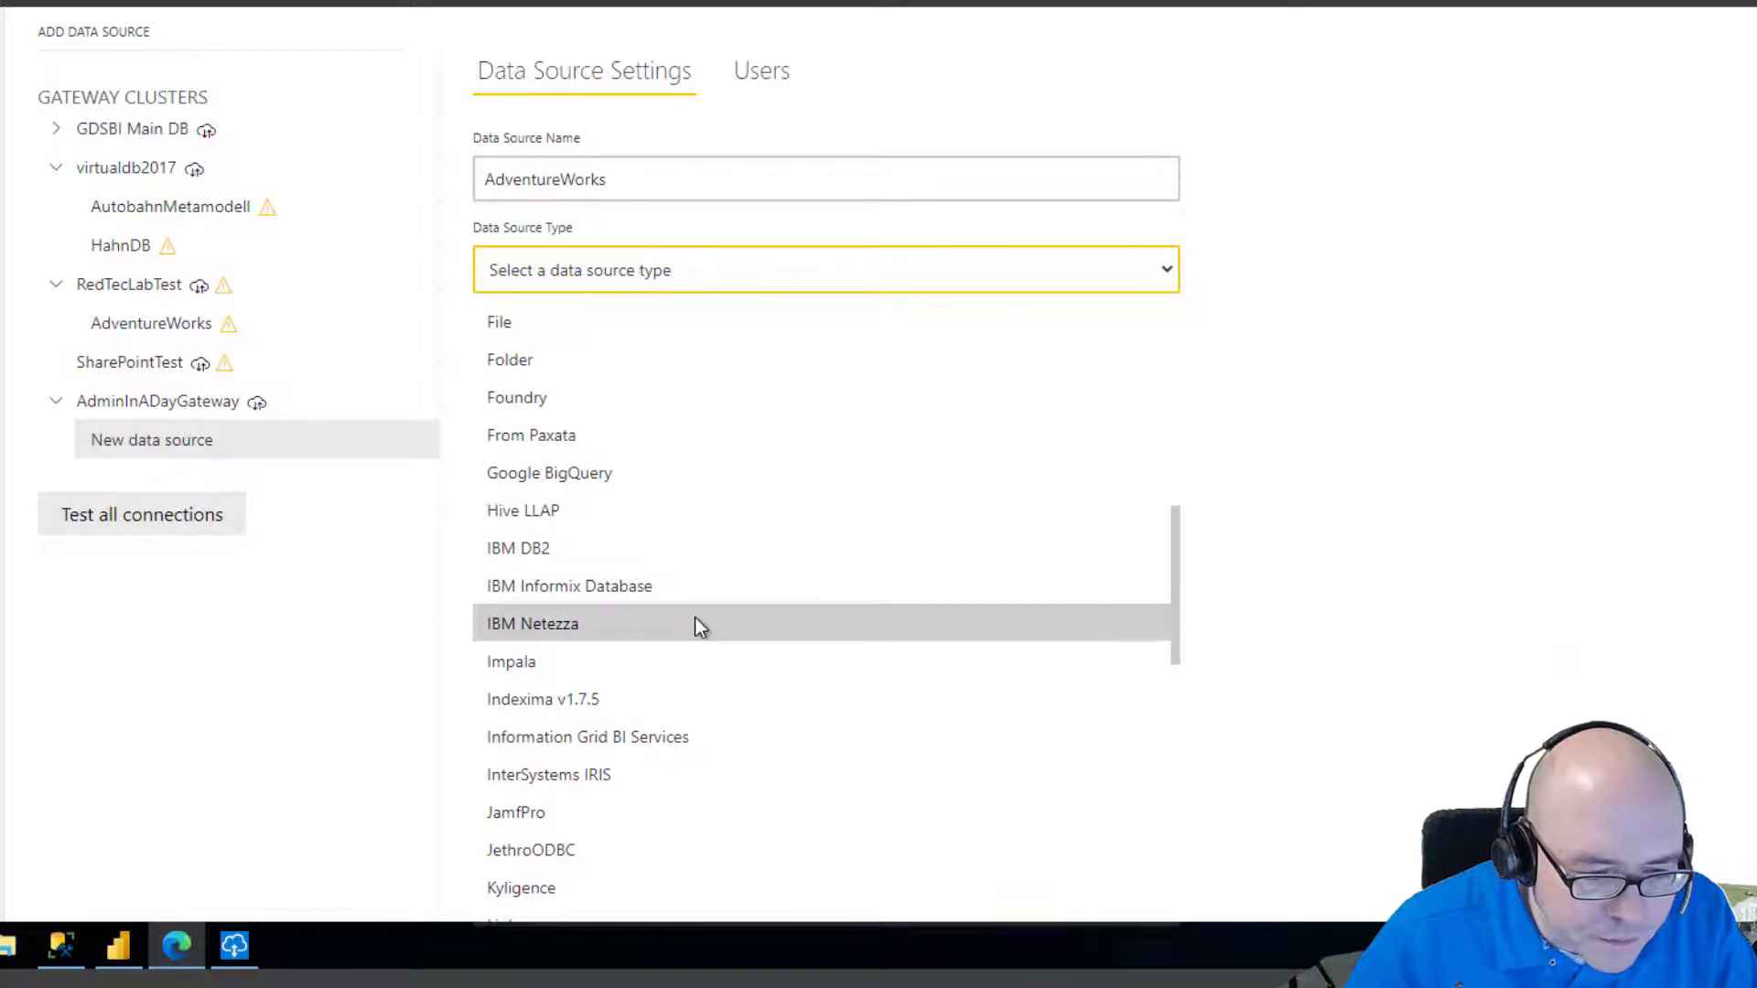
pyautogui.scroll(-5, 694, 617)
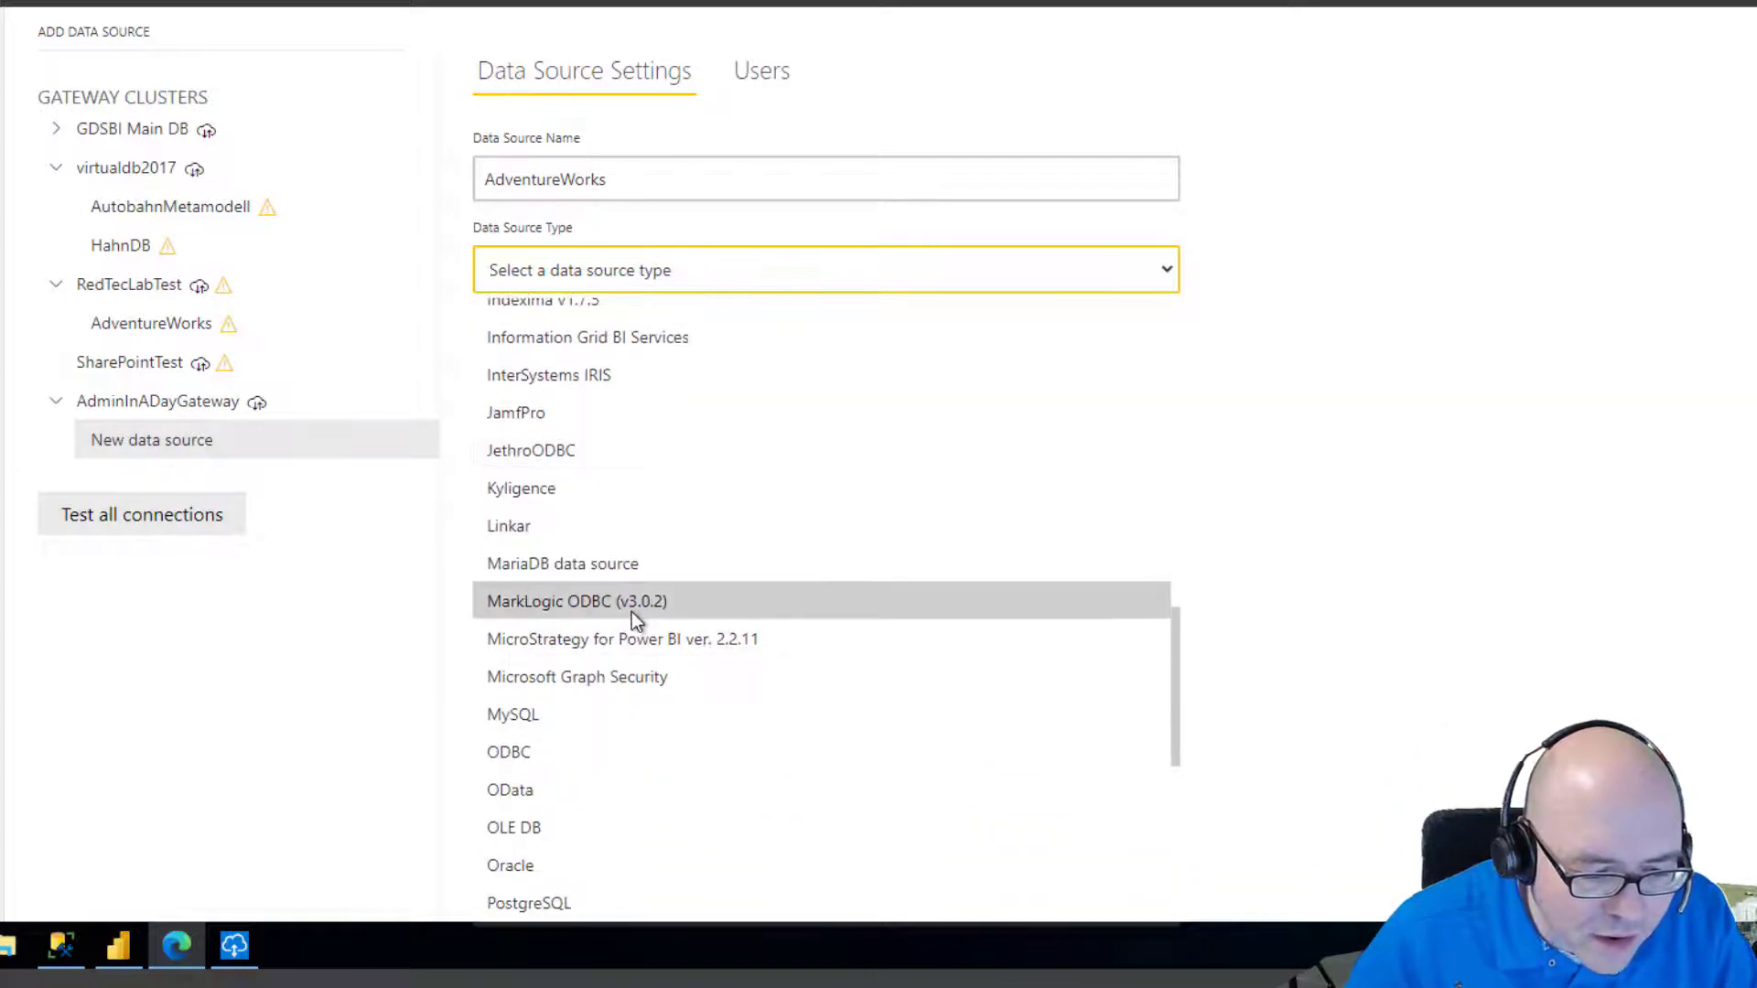
pyautogui.scroll(-1, 632, 612)
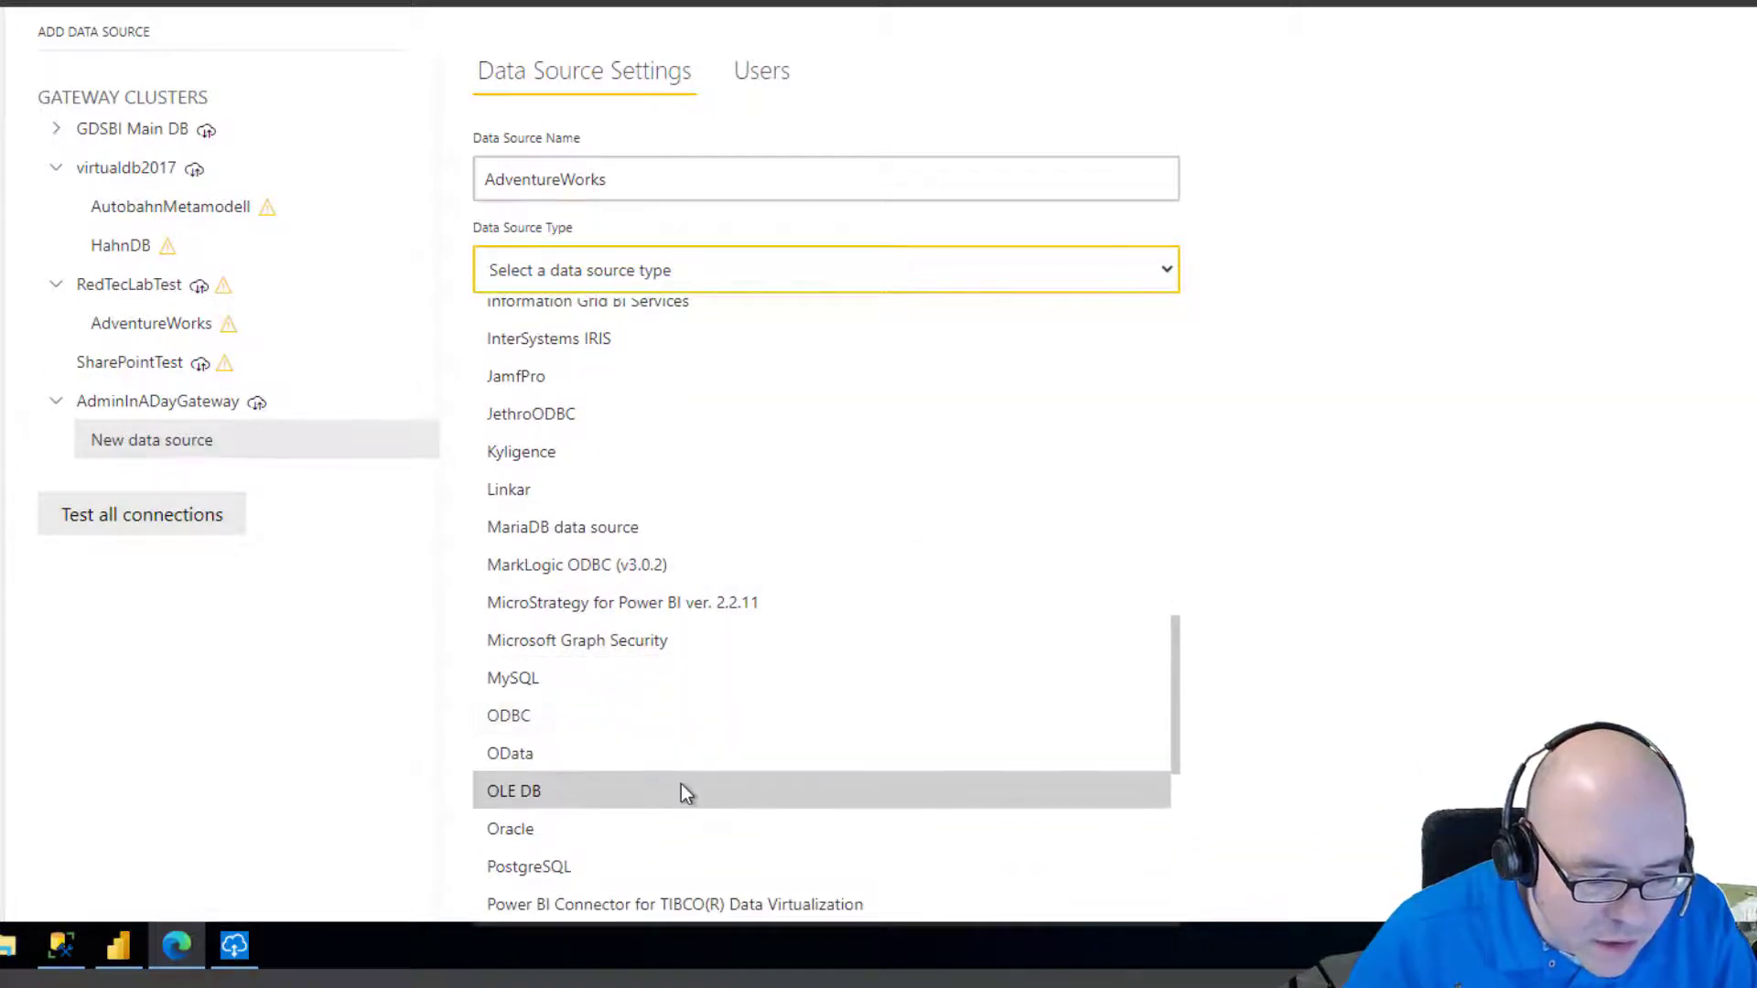
pyautogui.scroll(-1, 641, 849)
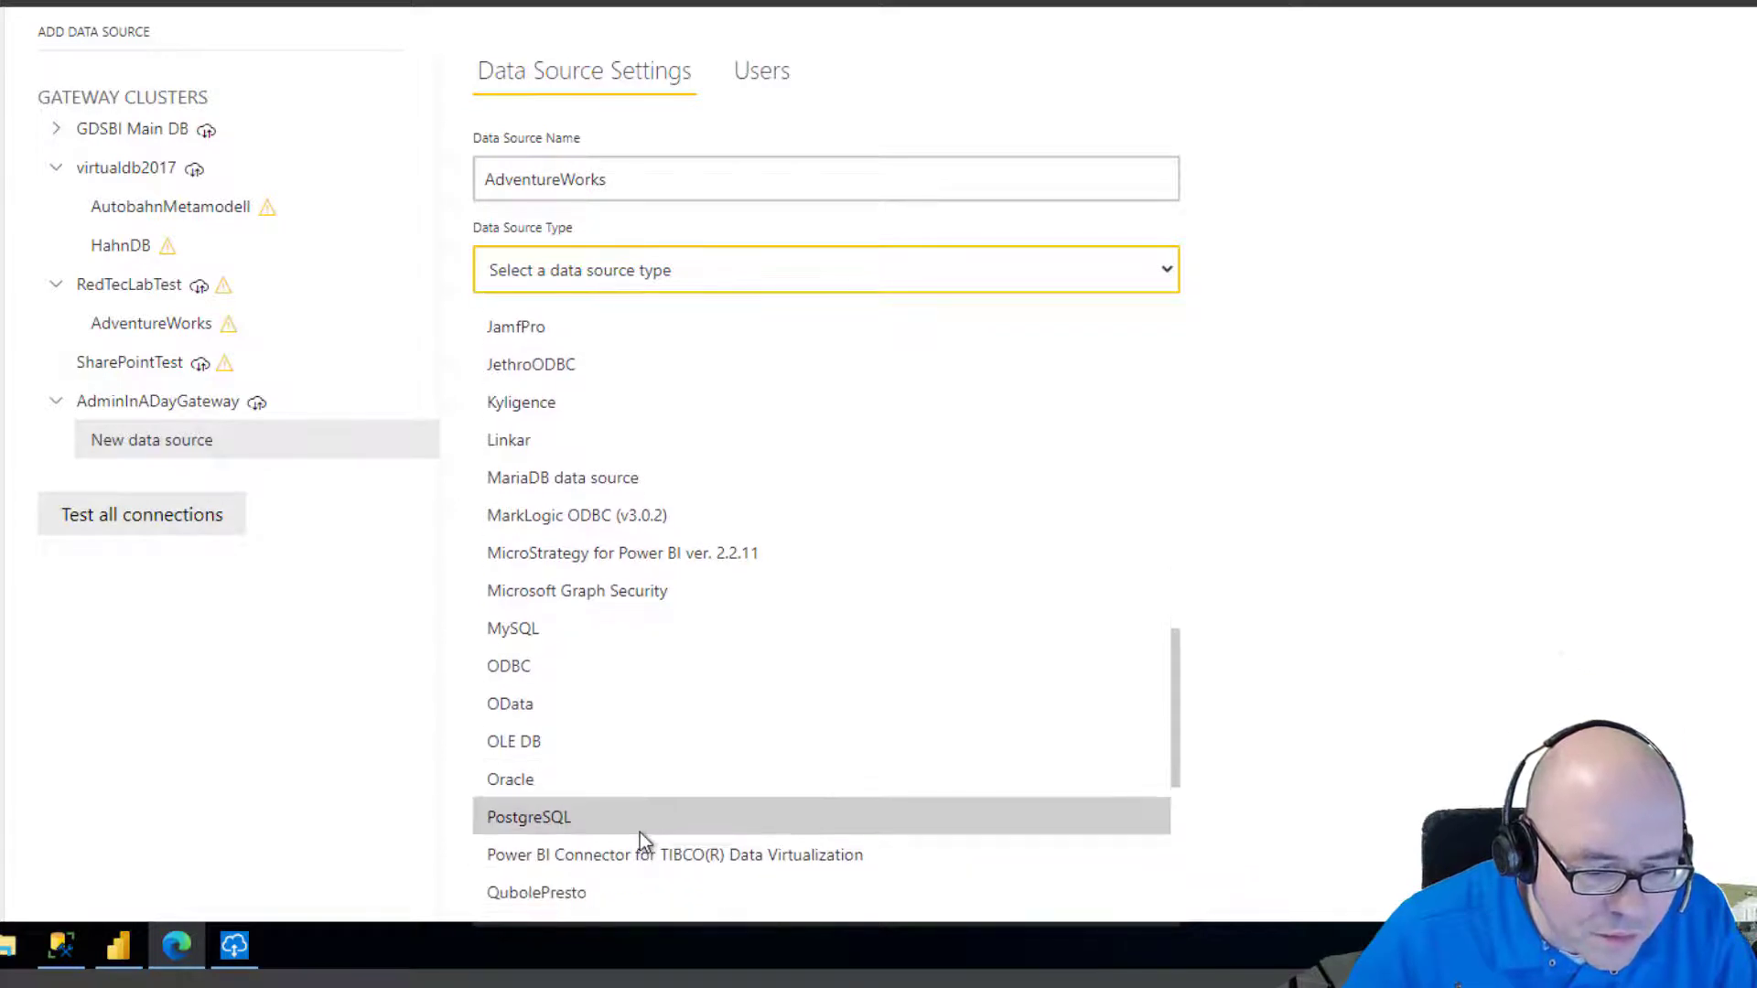
pyautogui.scroll(-3, 639, 826)
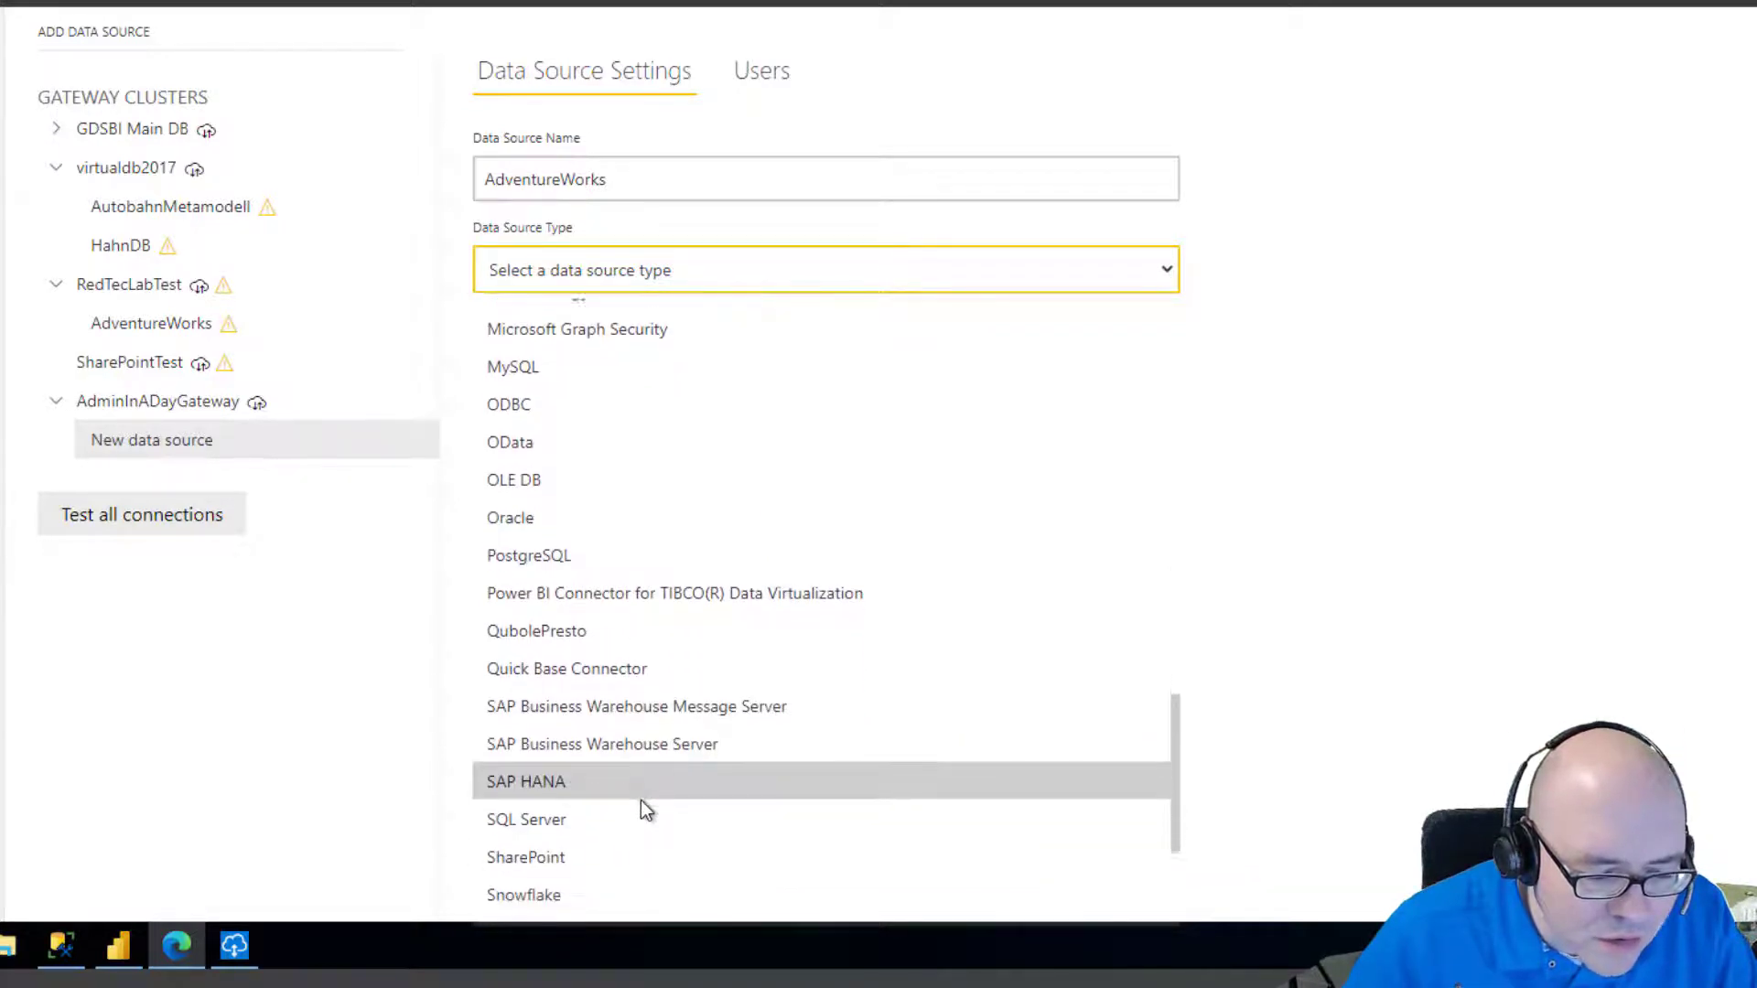
pyautogui.scroll(-1, 595, 787)
pyautogui.click(545, 733)
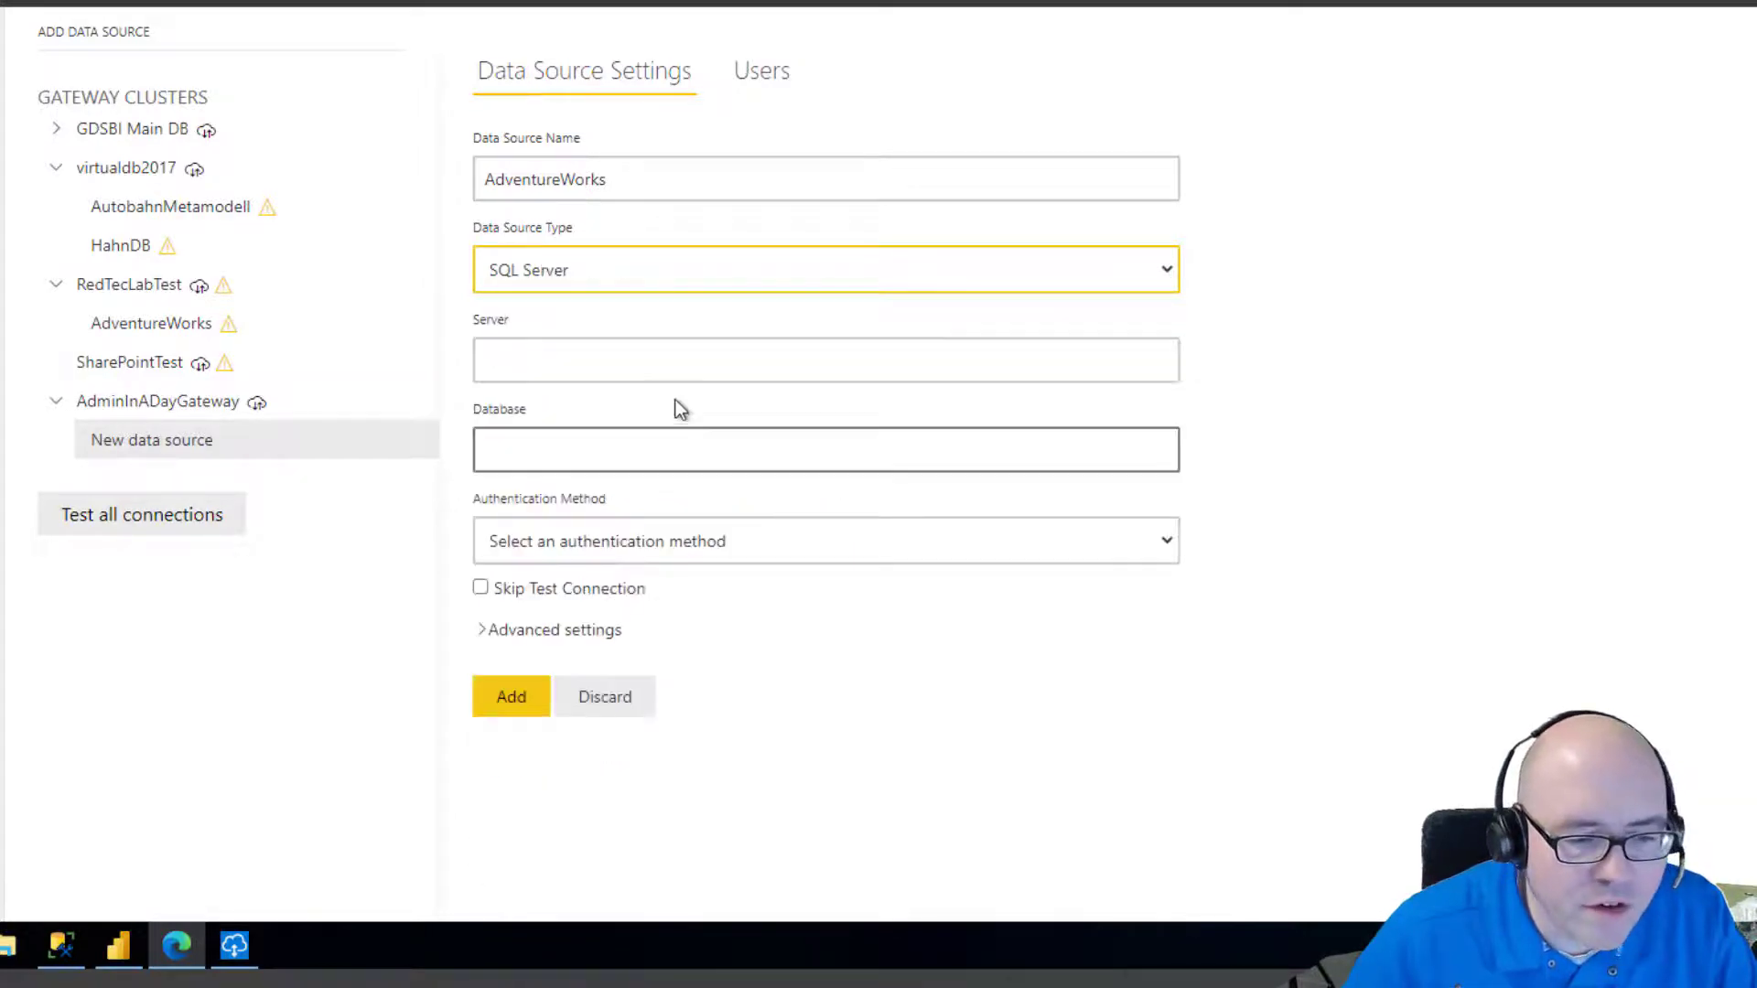
# Look up the computer name in This PC's system properties and enter pbiadmindemo as the server.
pyautogui.click(641, 371)
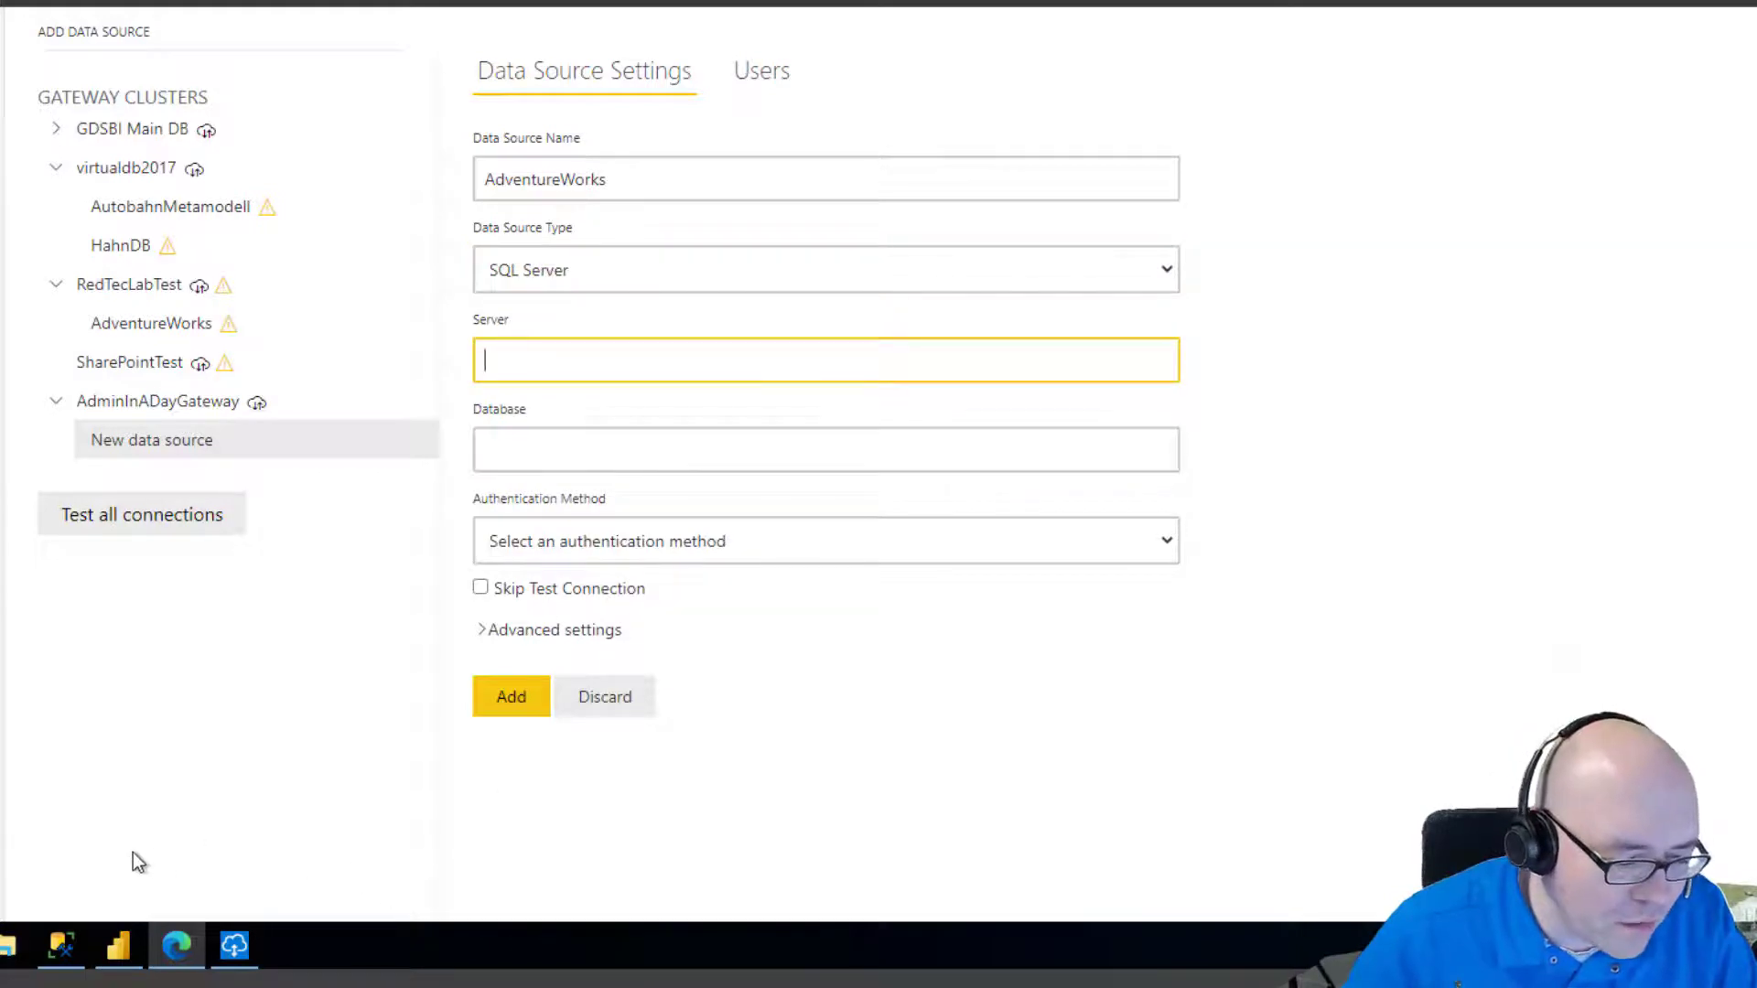
pyautogui.click(27, 946)
pyautogui.rightClick(284, 371)
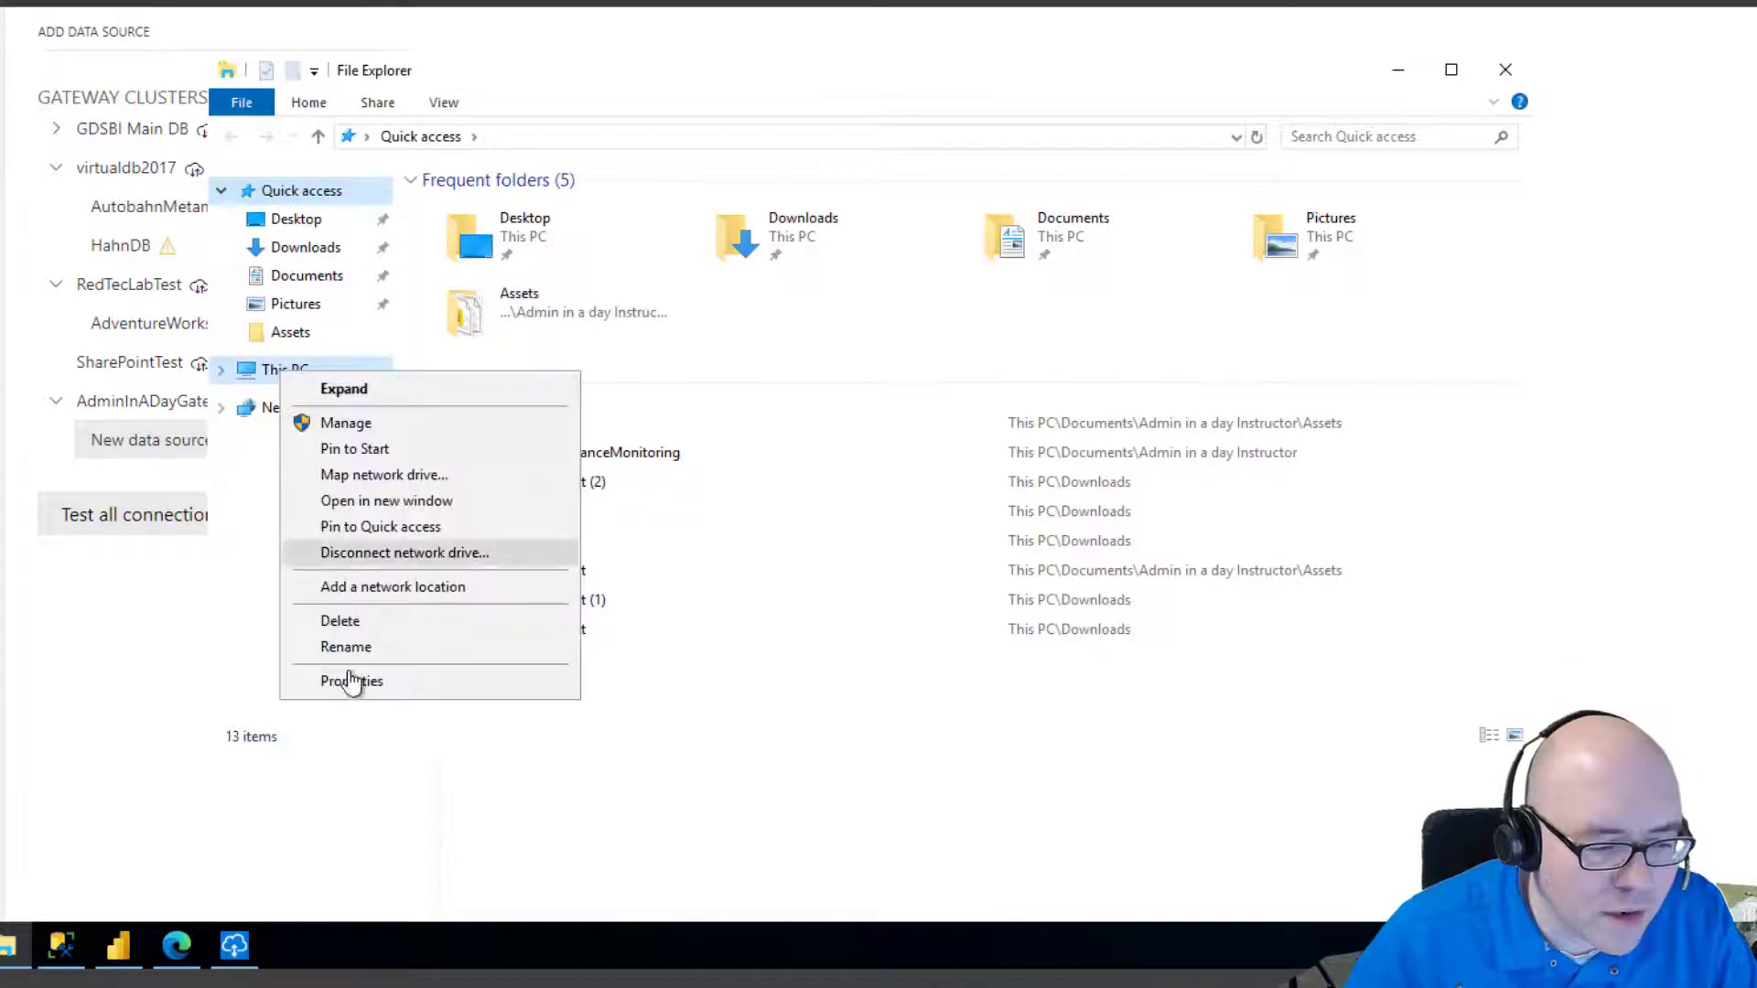
pyautogui.click(352, 681)
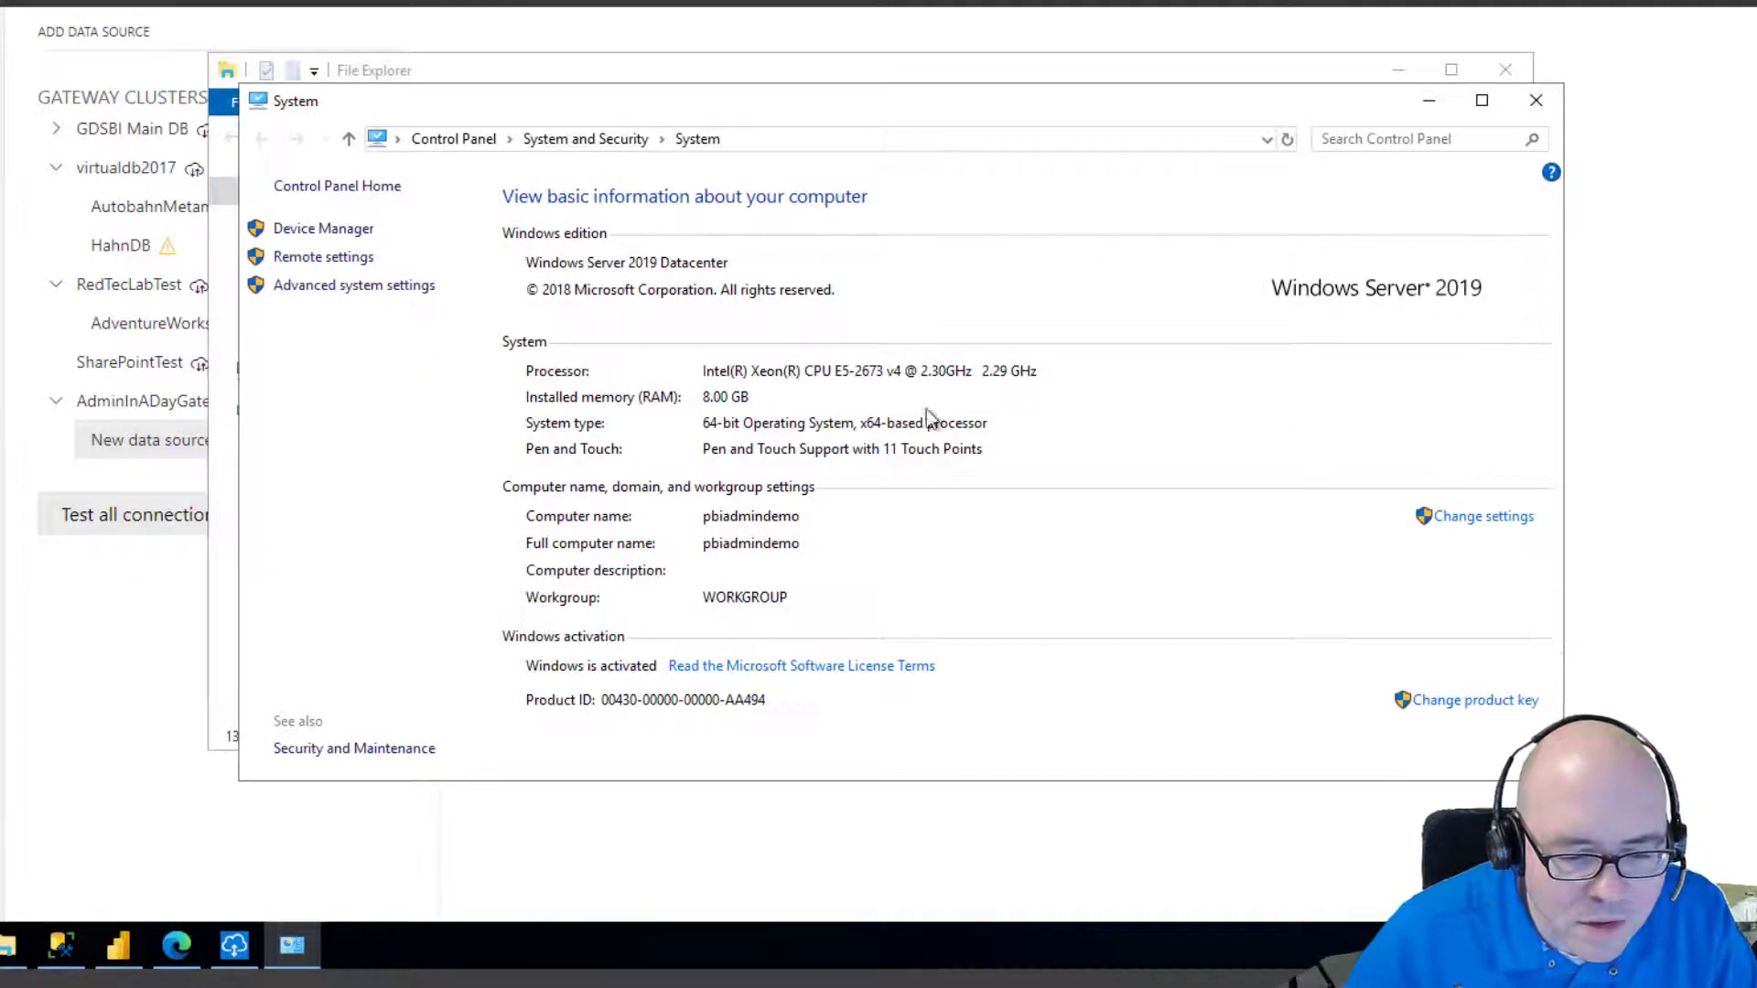
pyautogui.click(1540, 100)
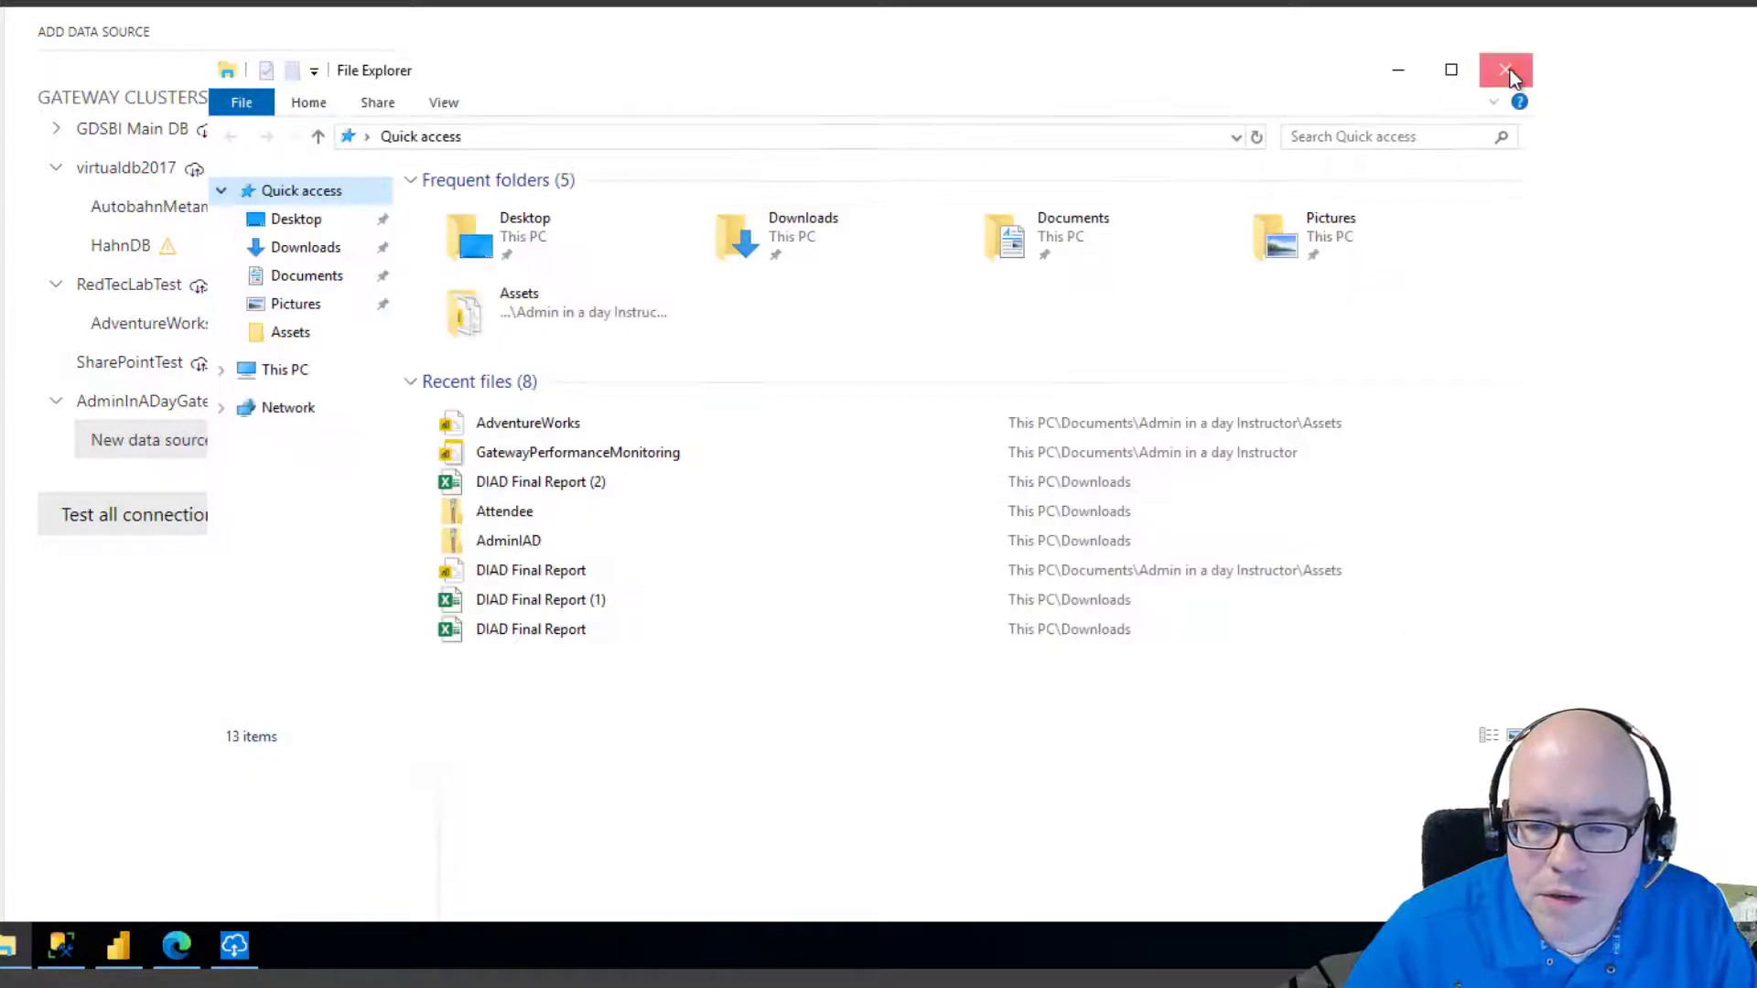
pyautogui.click(1510, 69)
pyautogui.write('pbiadmindemo')
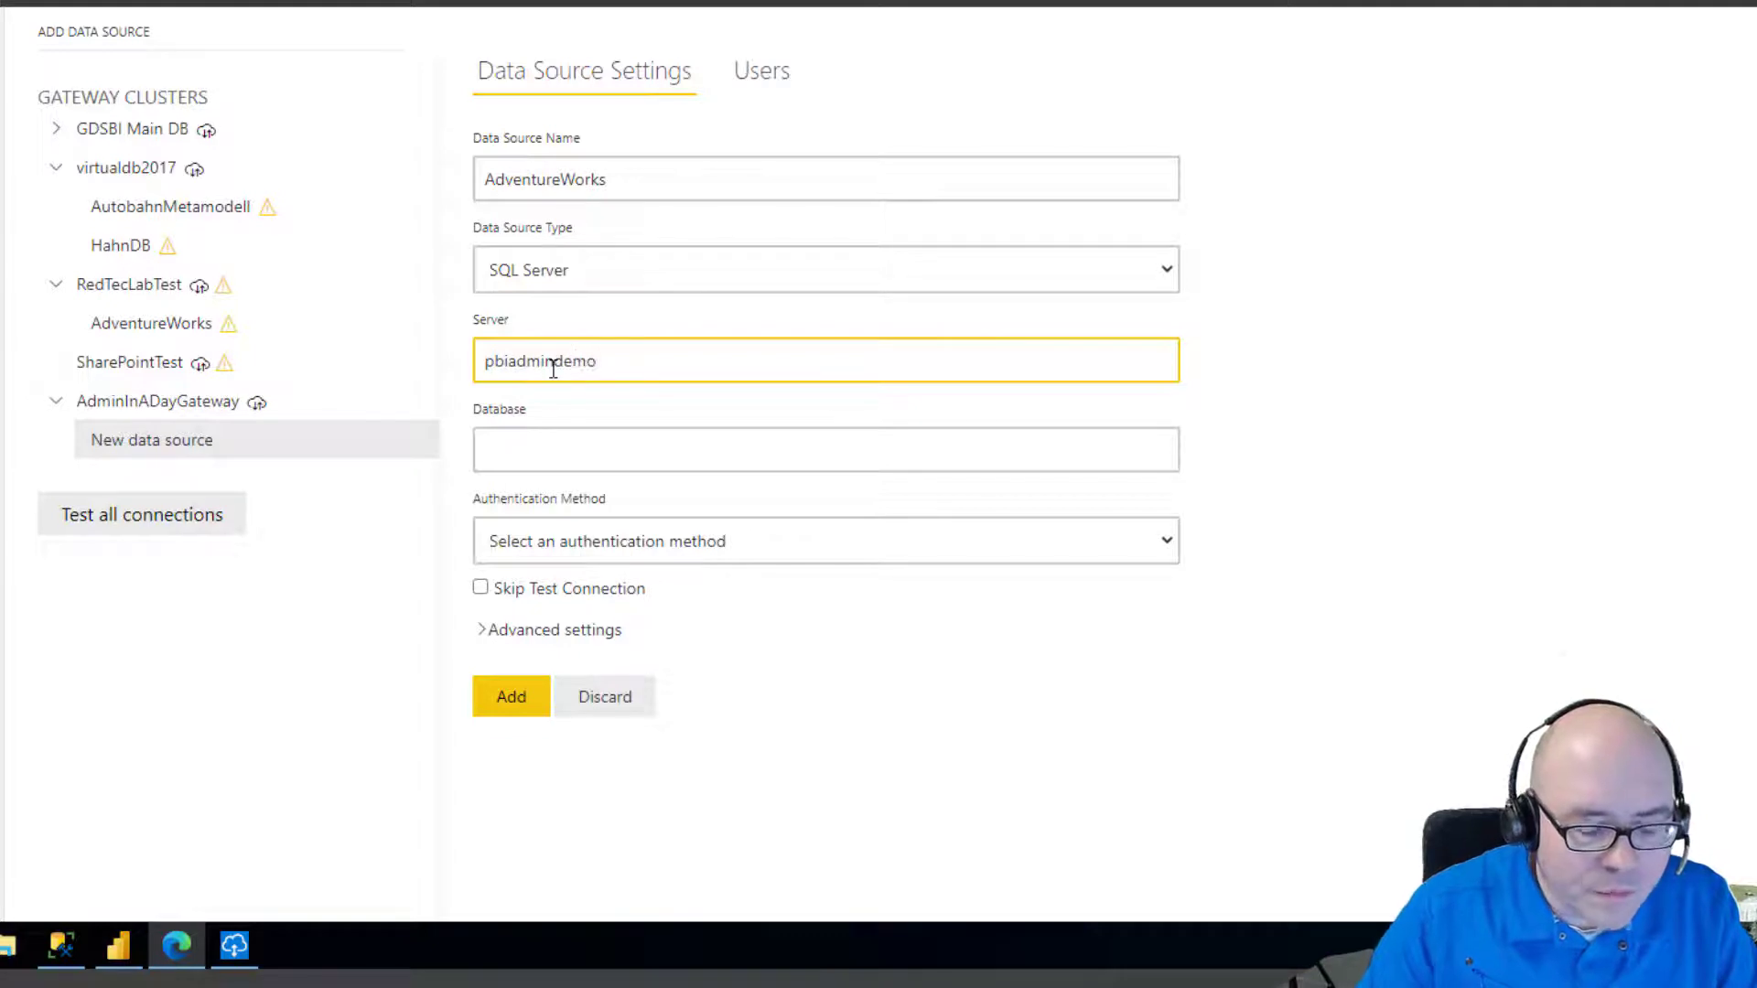
pyautogui.click(641, 455)
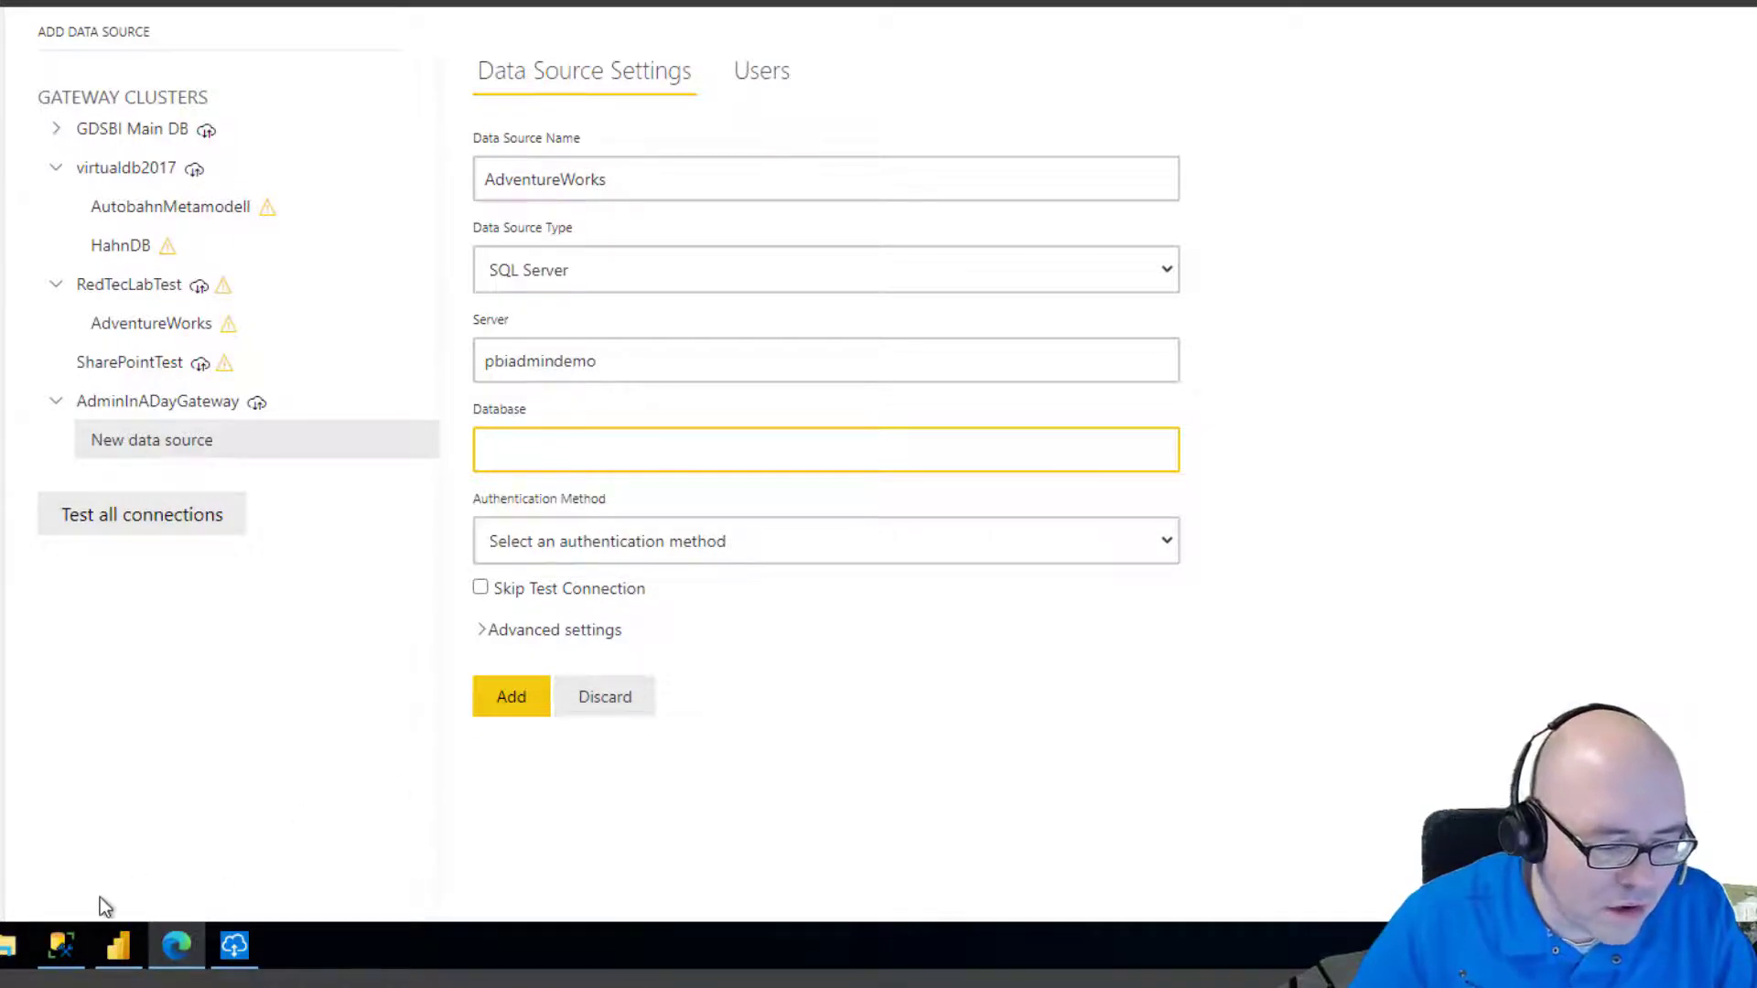
# Copy the AdventureWorksLT2019 database name from SSMS Object Explorer into the Database field.
pyautogui.click(60, 945)
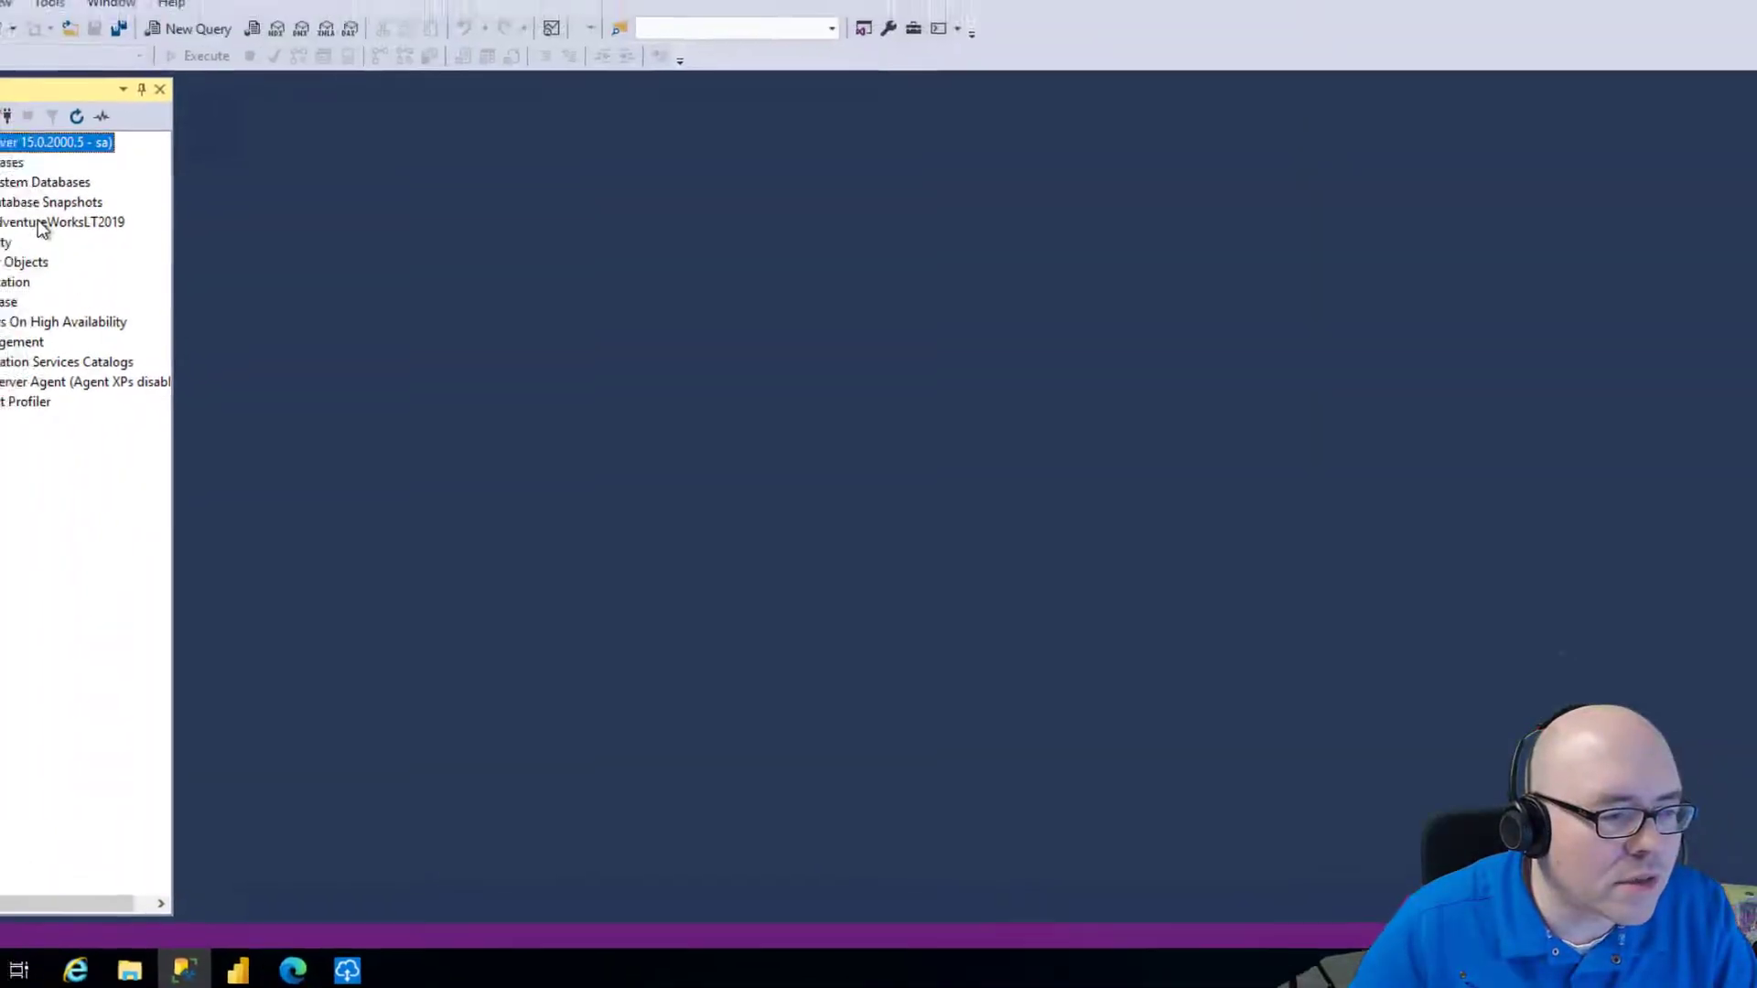
pyautogui.rightClick(143, 282)
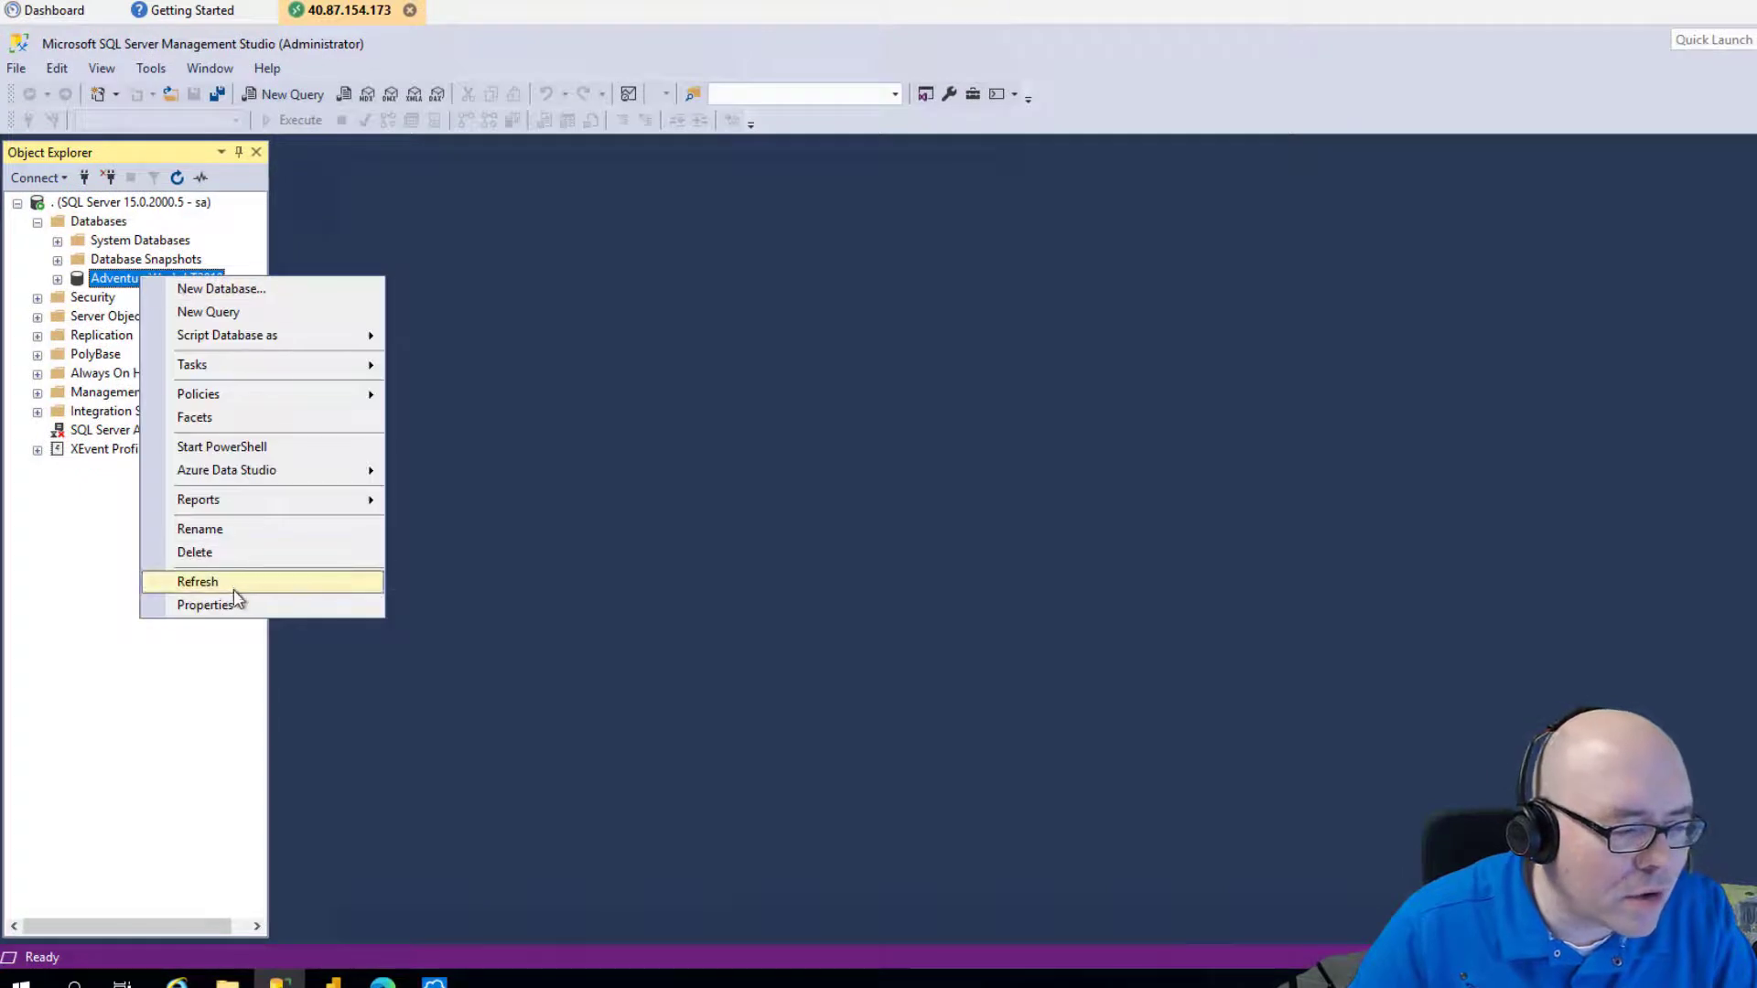
pyautogui.click(232, 531)
pyautogui.hotkey('ctrl', 'c')
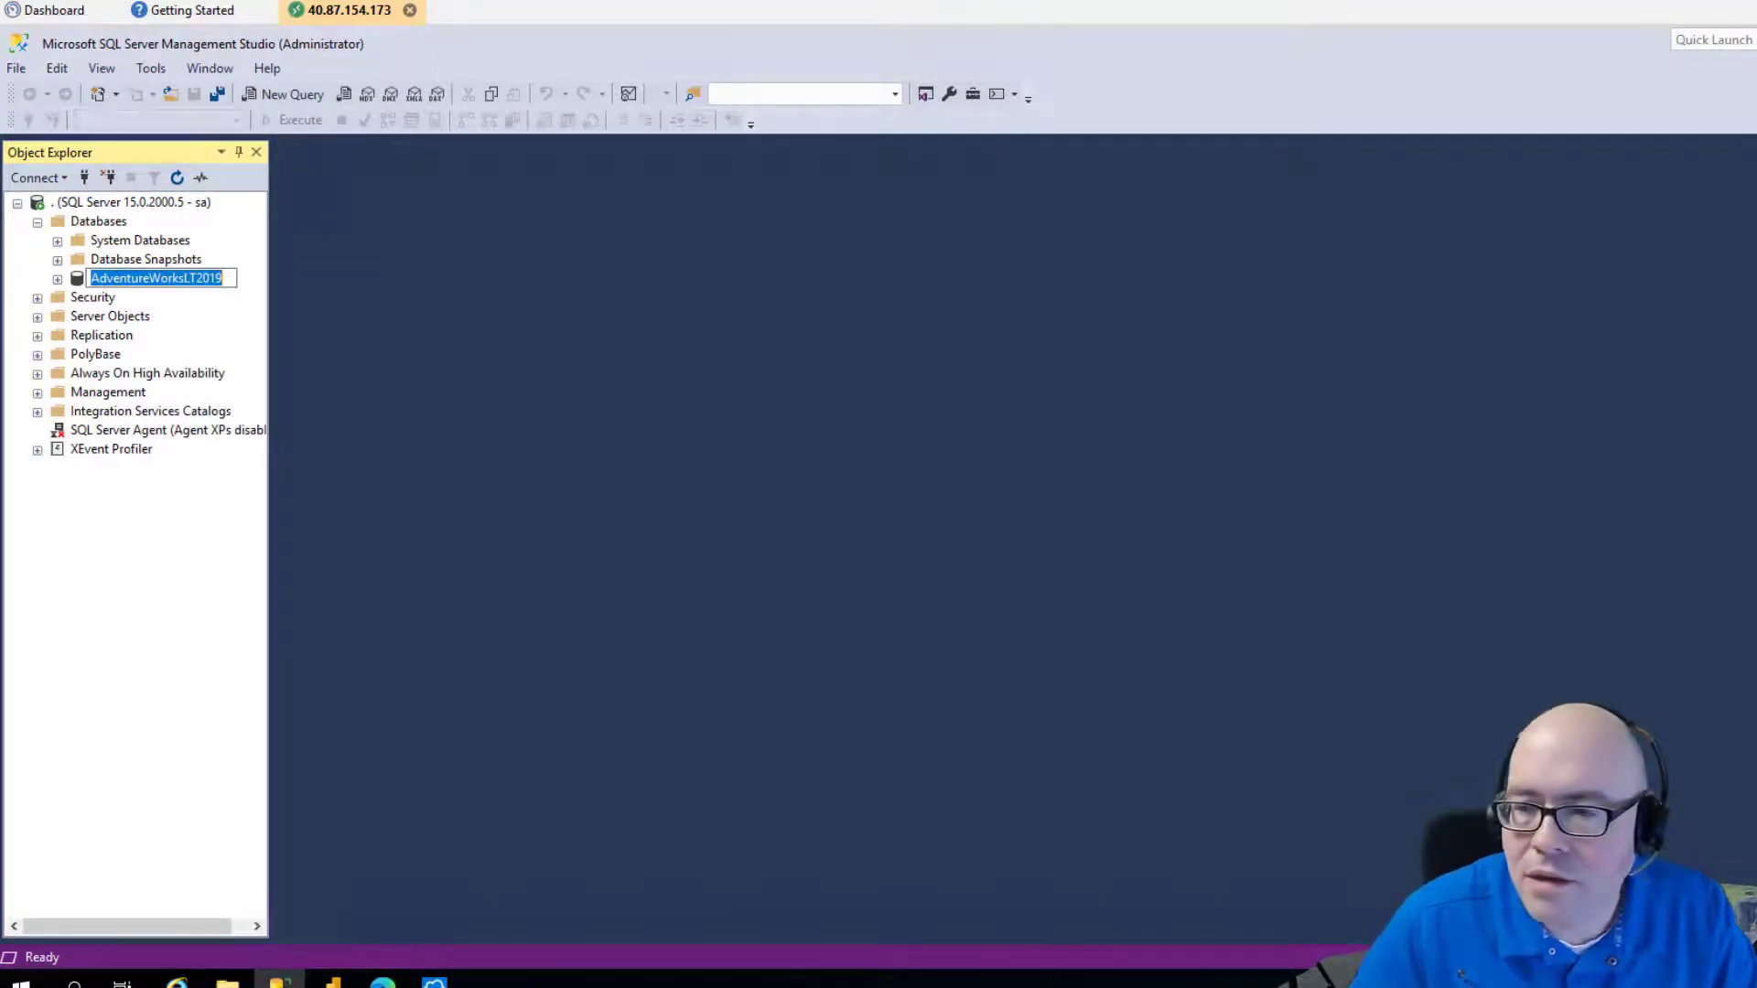
pyautogui.hotkey('alt', 'Tab')
pyautogui.hotkey('ctrl', 'v')
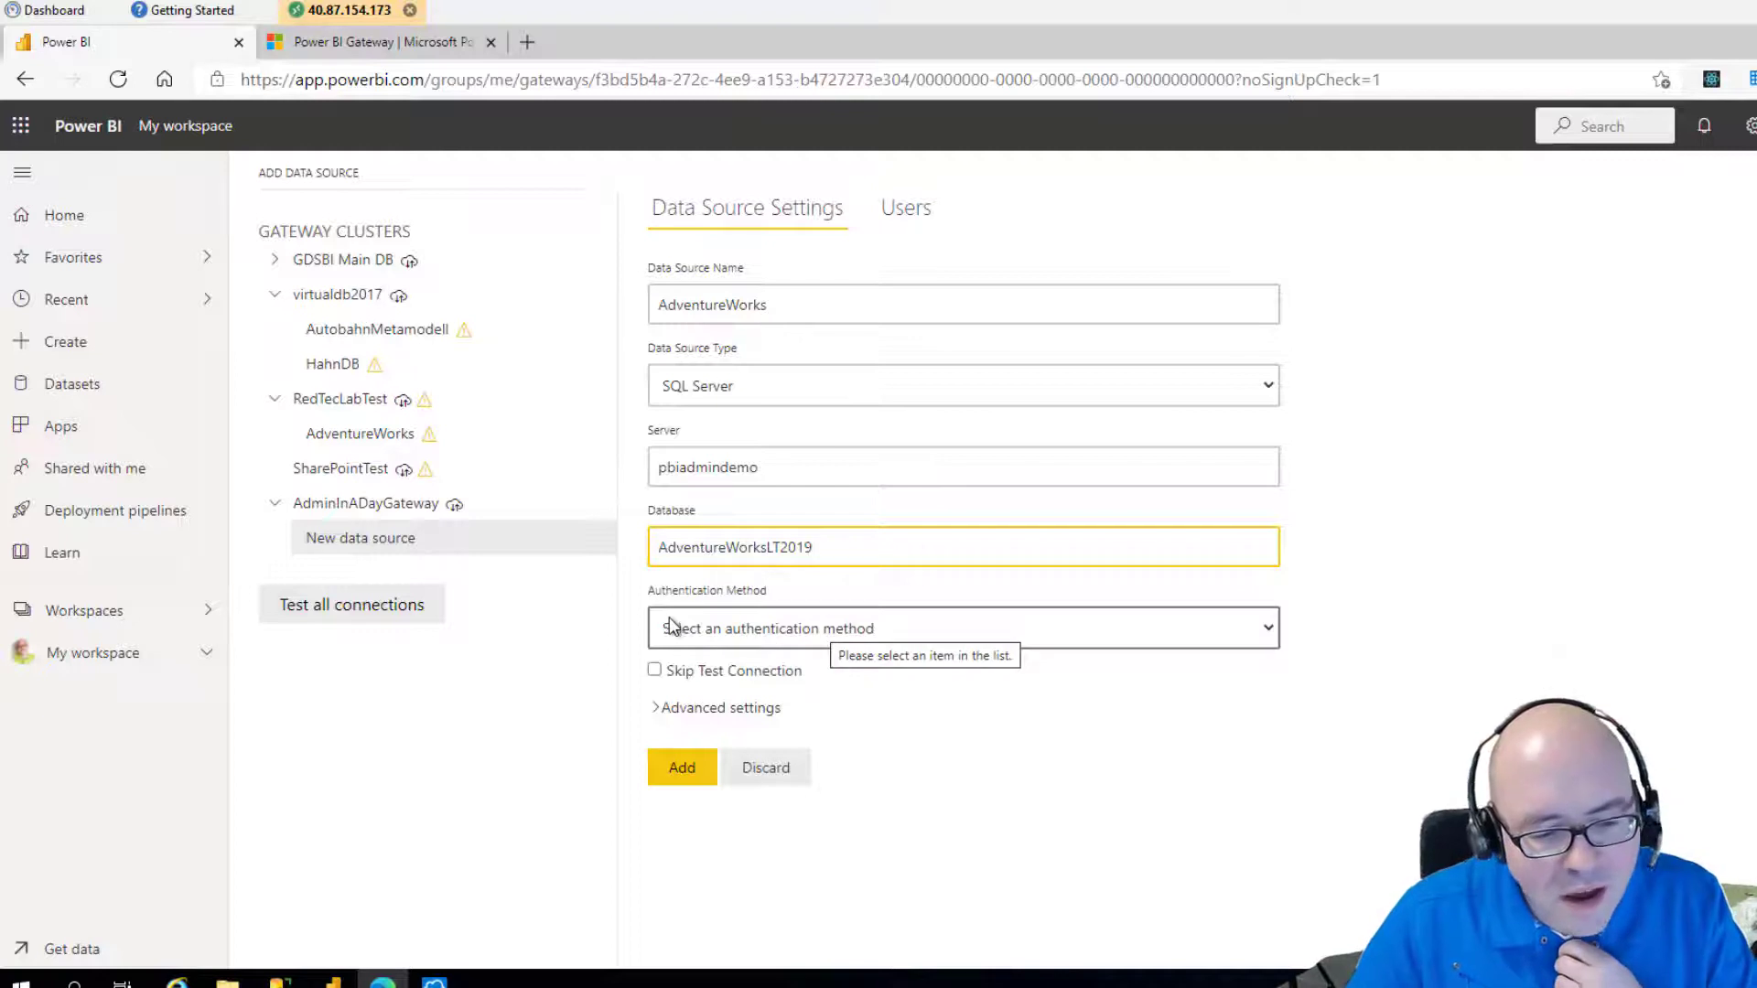
# Choose Basic as the authentication method and expand the advanced settings.
pyautogui.click(870, 630)
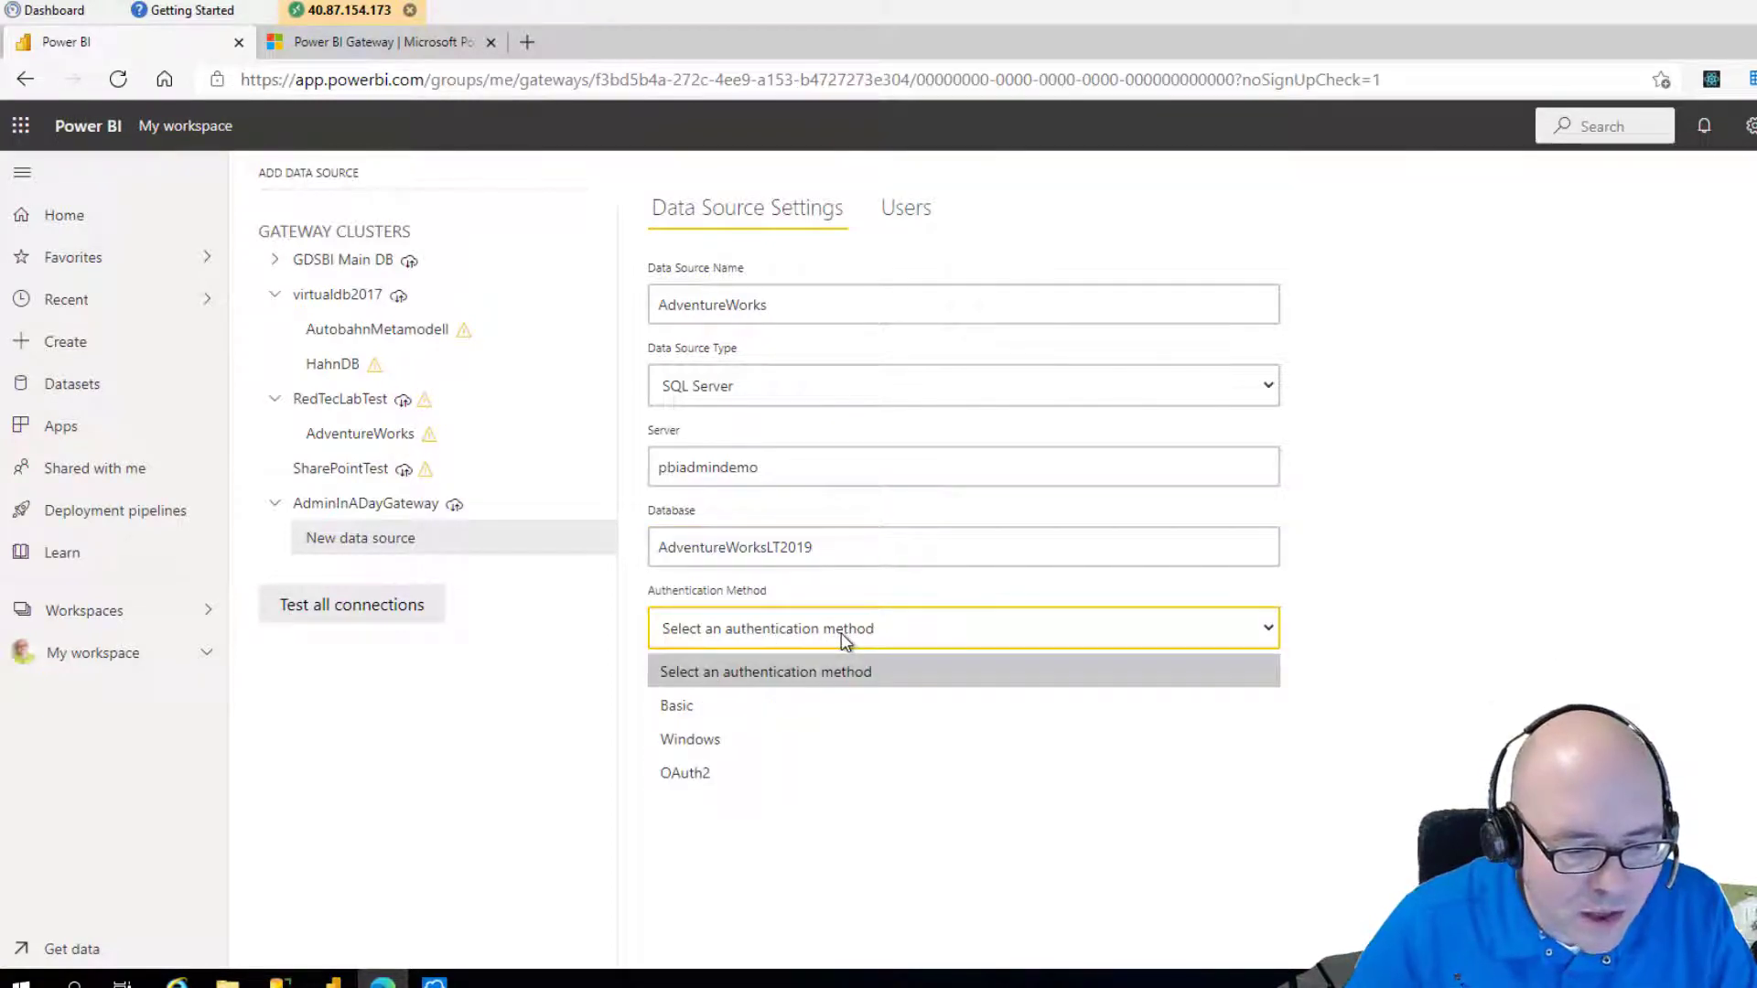
pyautogui.click(845, 639)
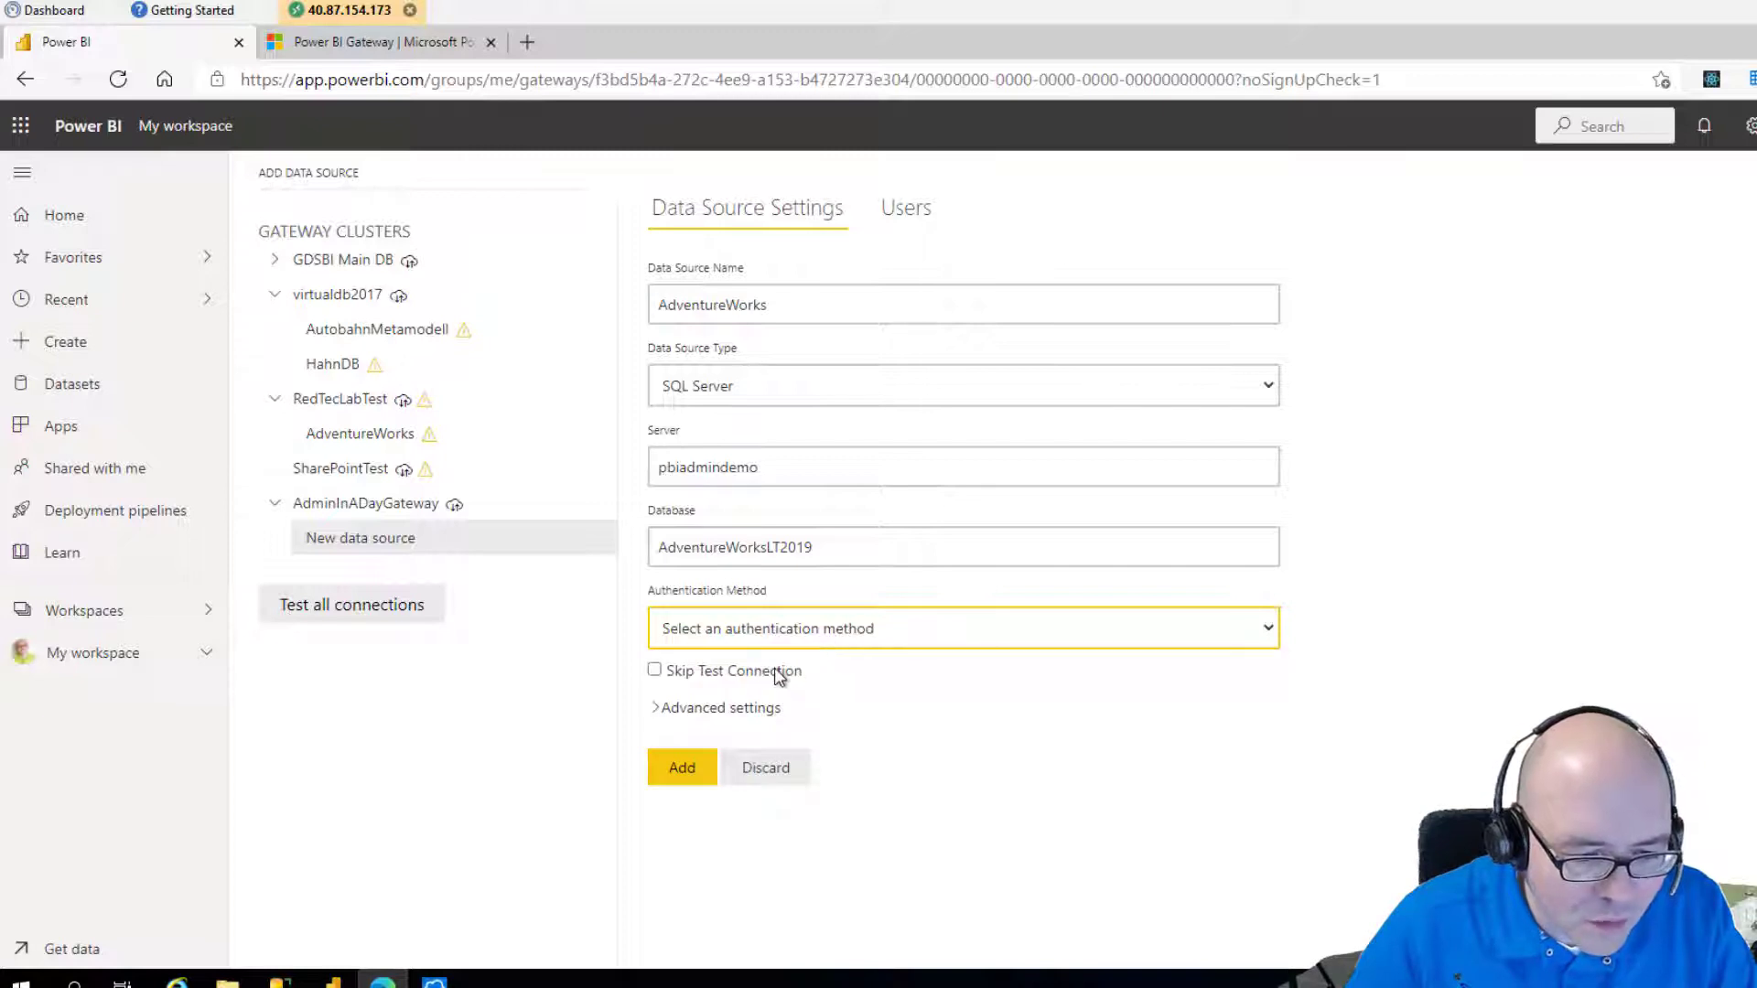
pyautogui.click(763, 722)
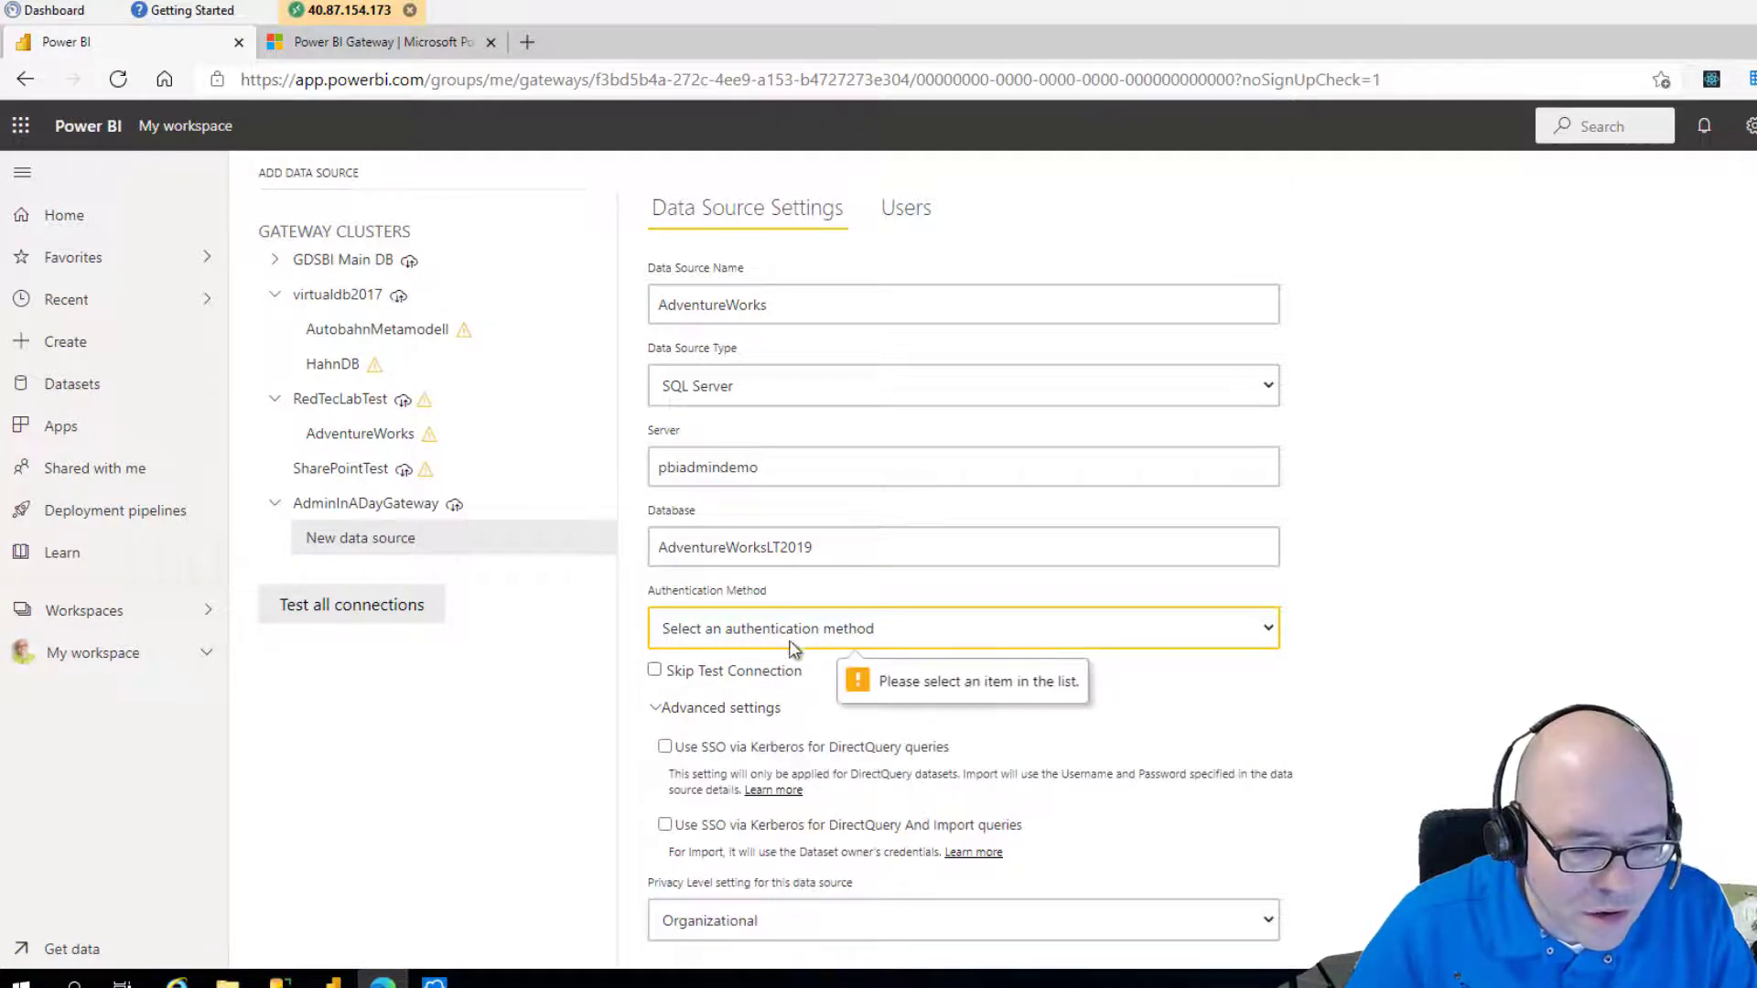
pyautogui.click(793, 643)
pyautogui.click(793, 644)
pyautogui.click(809, 637)
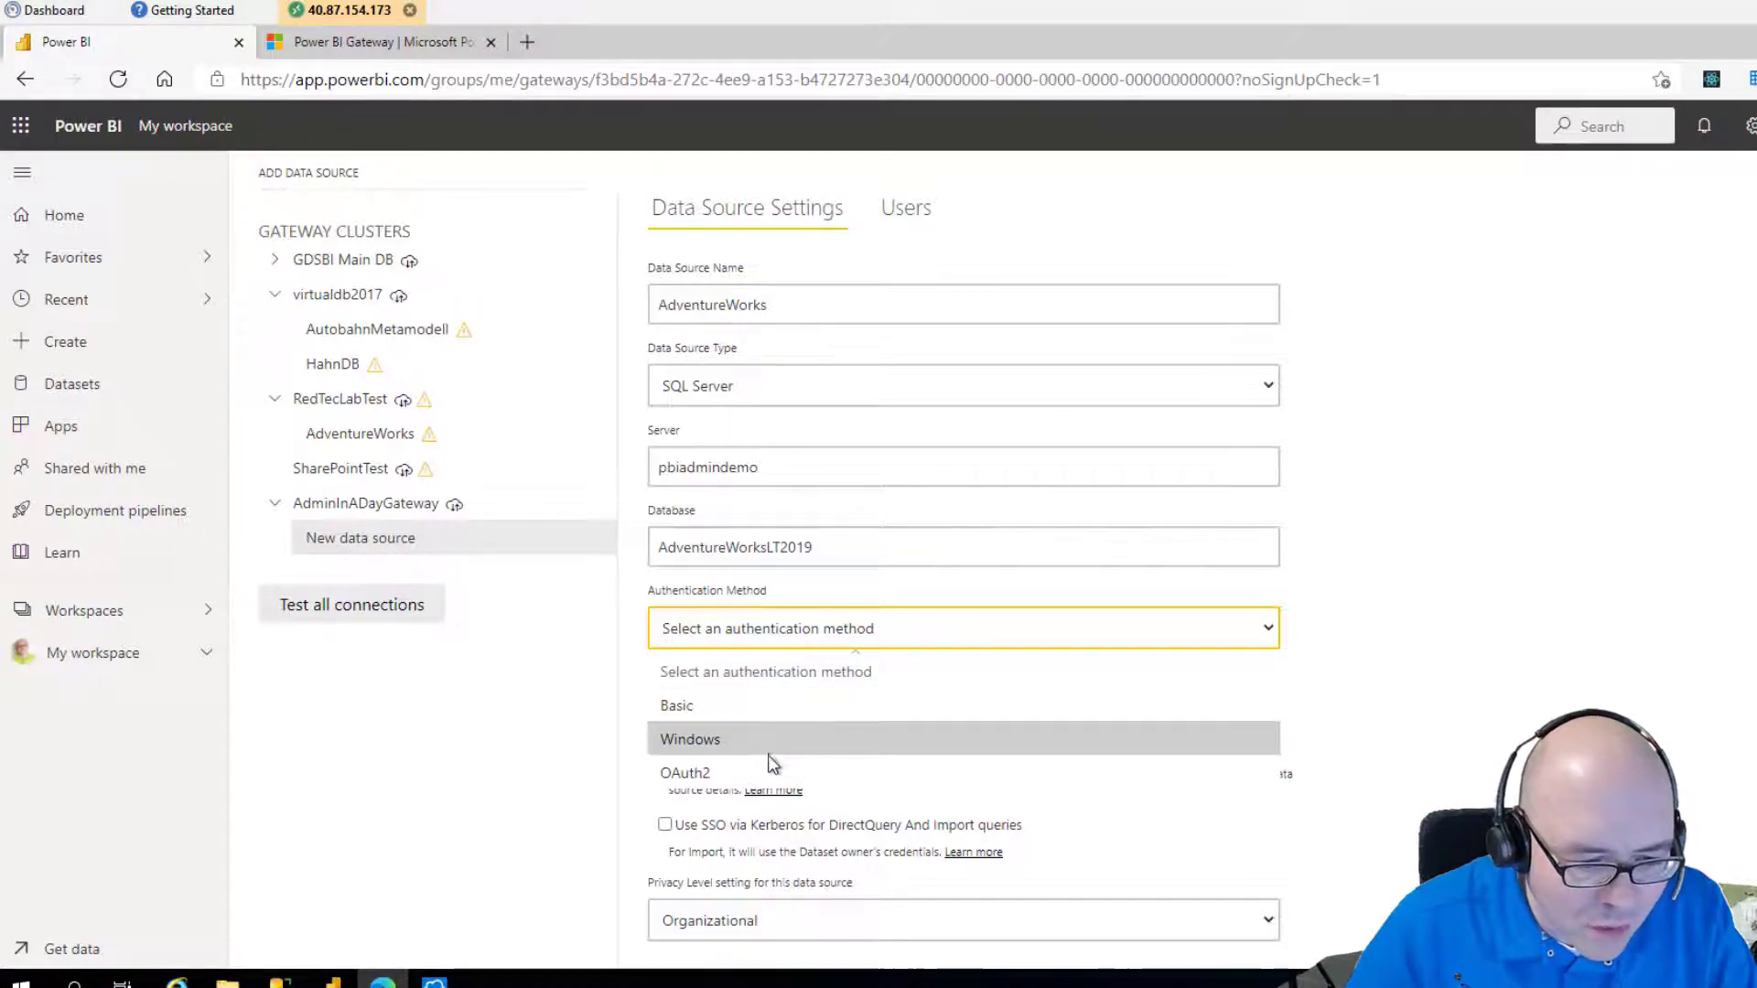
pyautogui.click(769, 709)
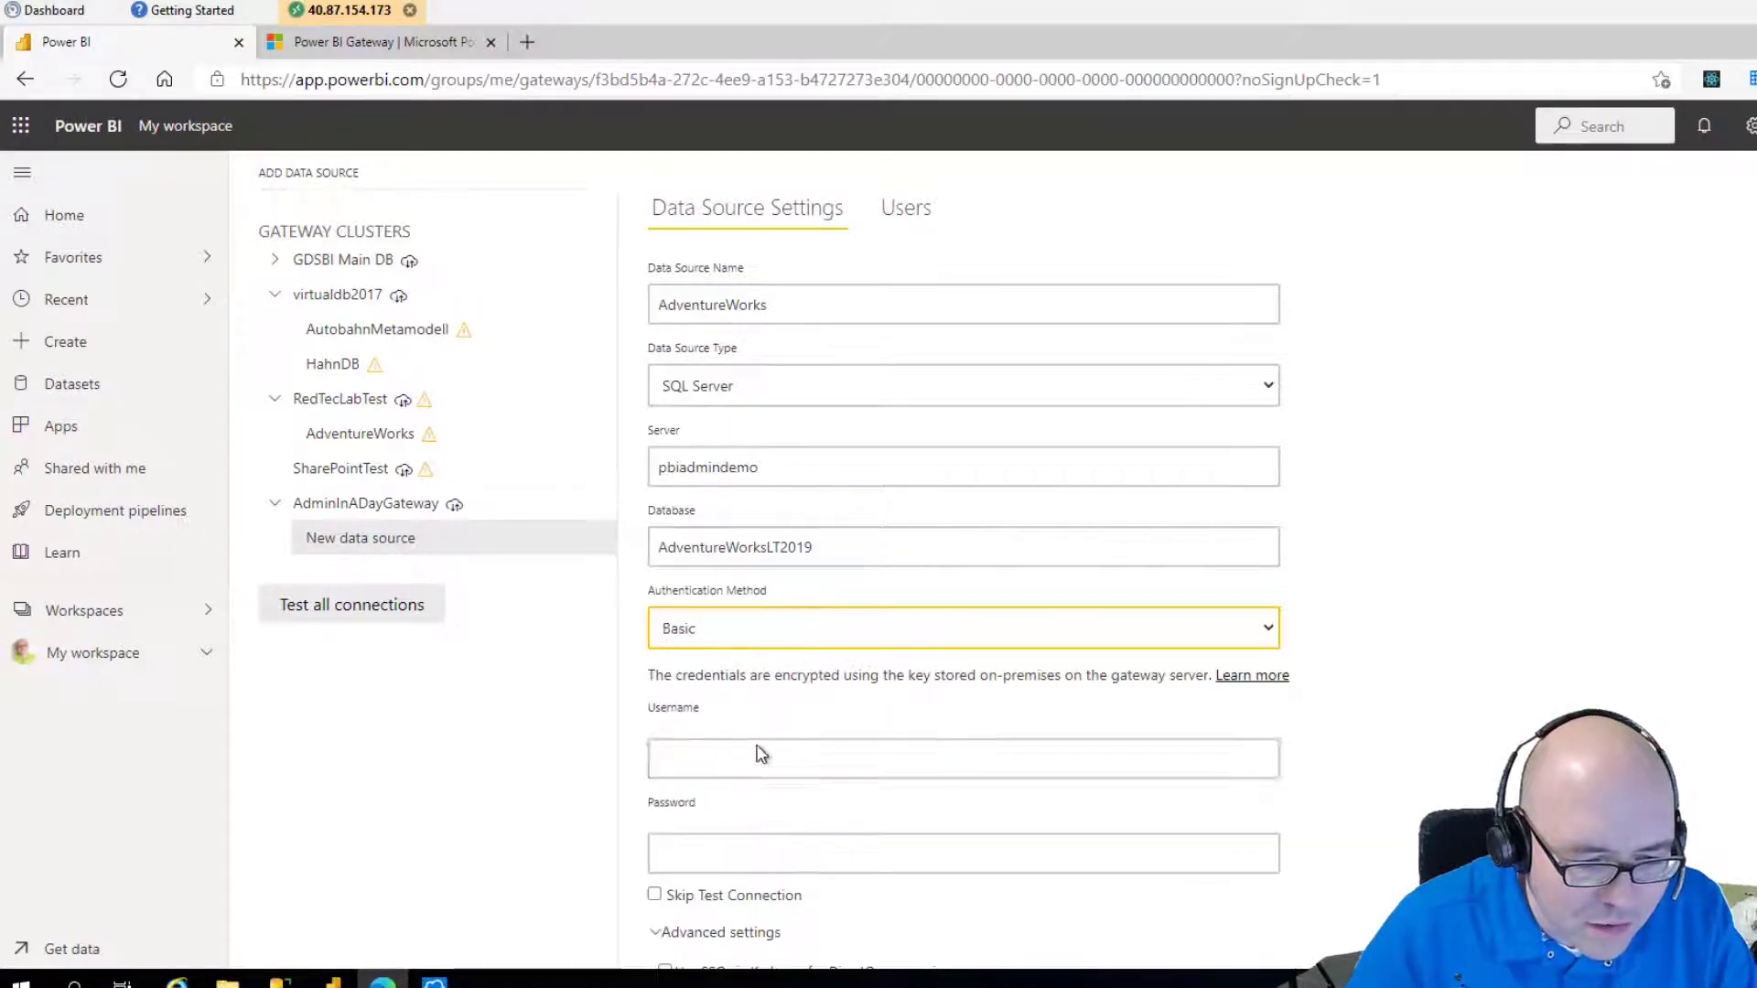
# Enter the SQL login's username and password for the data source.
pyautogui.click(885, 743)
pyautogui.scroll(-1, 886, 741)
pyautogui.write('sa')
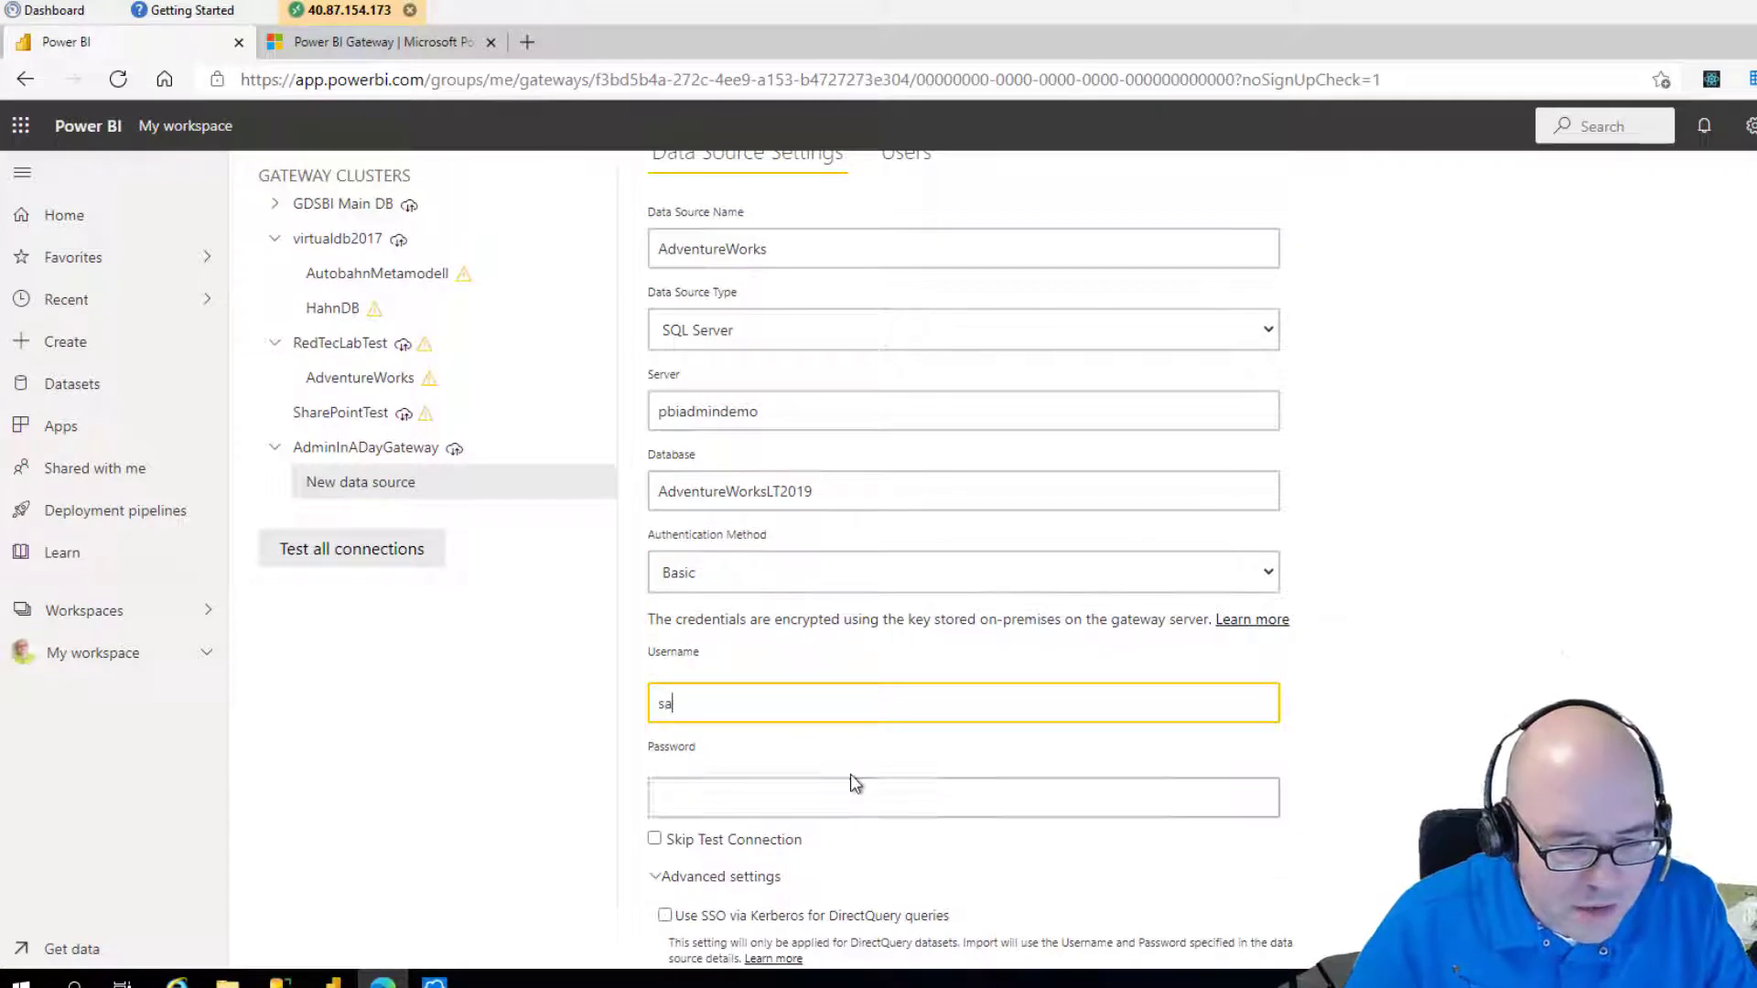
pyautogui.click(853, 792)
pyautogui.write('Pa$$w0rd')
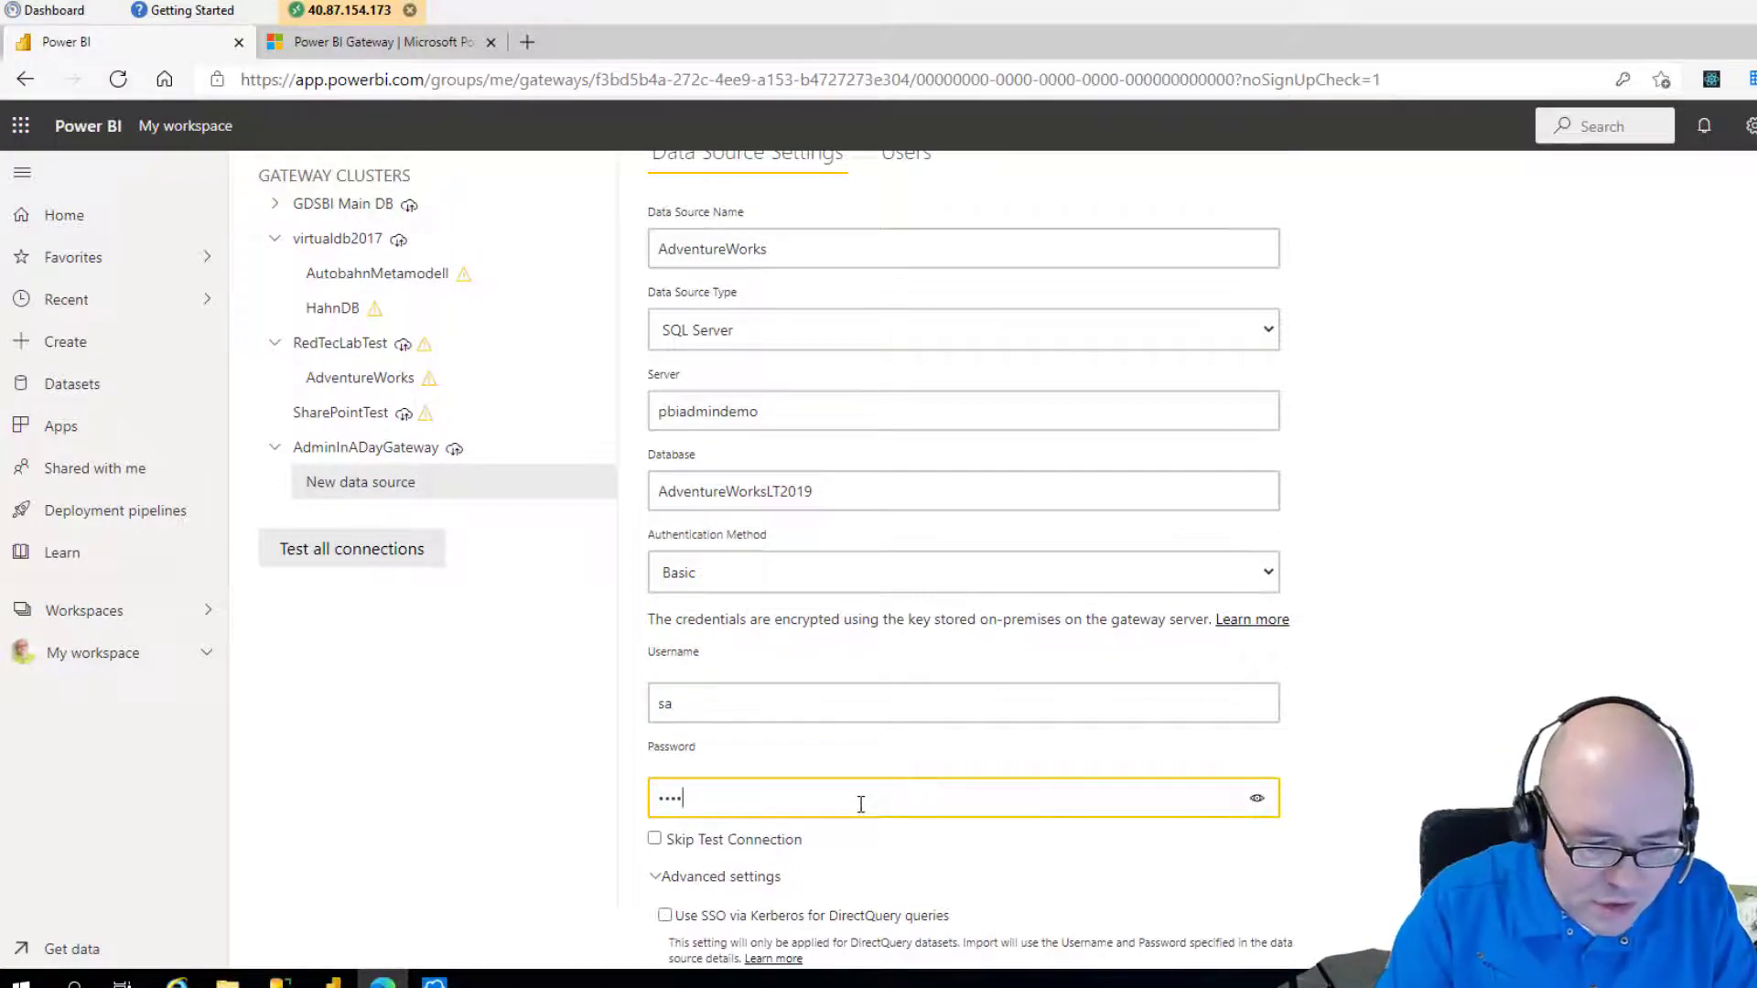
pyautogui.scroll(-3, 888, 787)
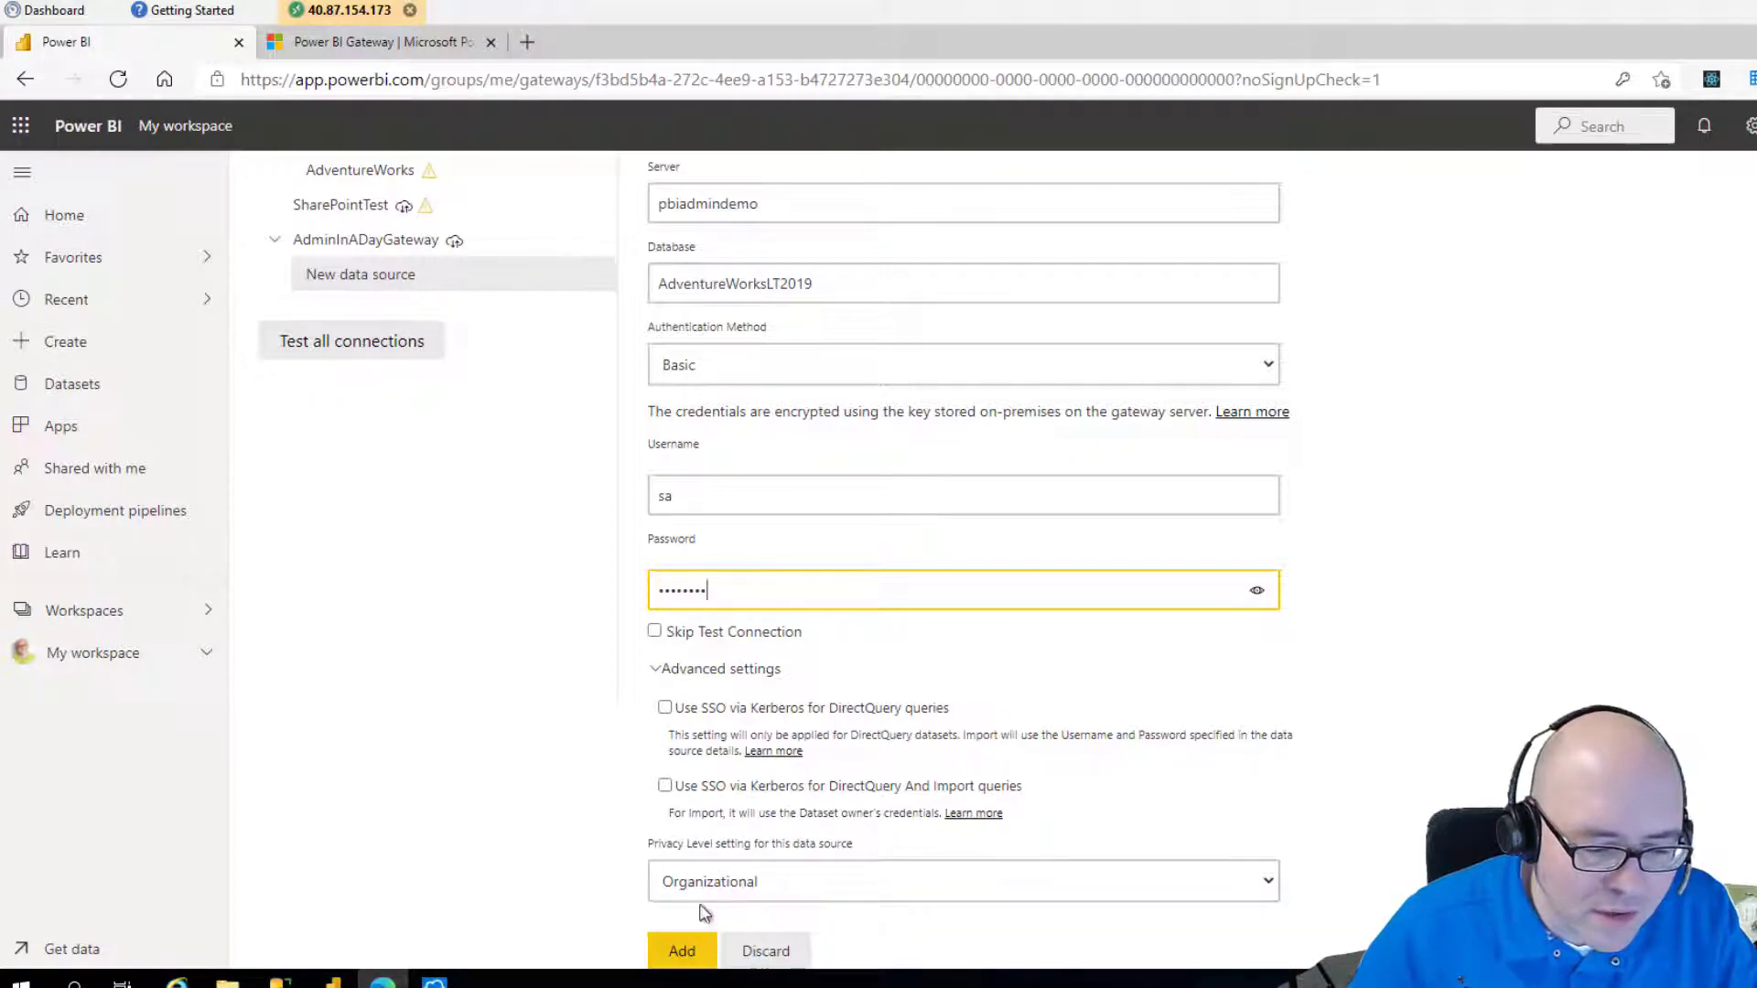
# Add the AdventureWorks data source to the gateway and review its settings and Users list.
pyautogui.click(682, 951)
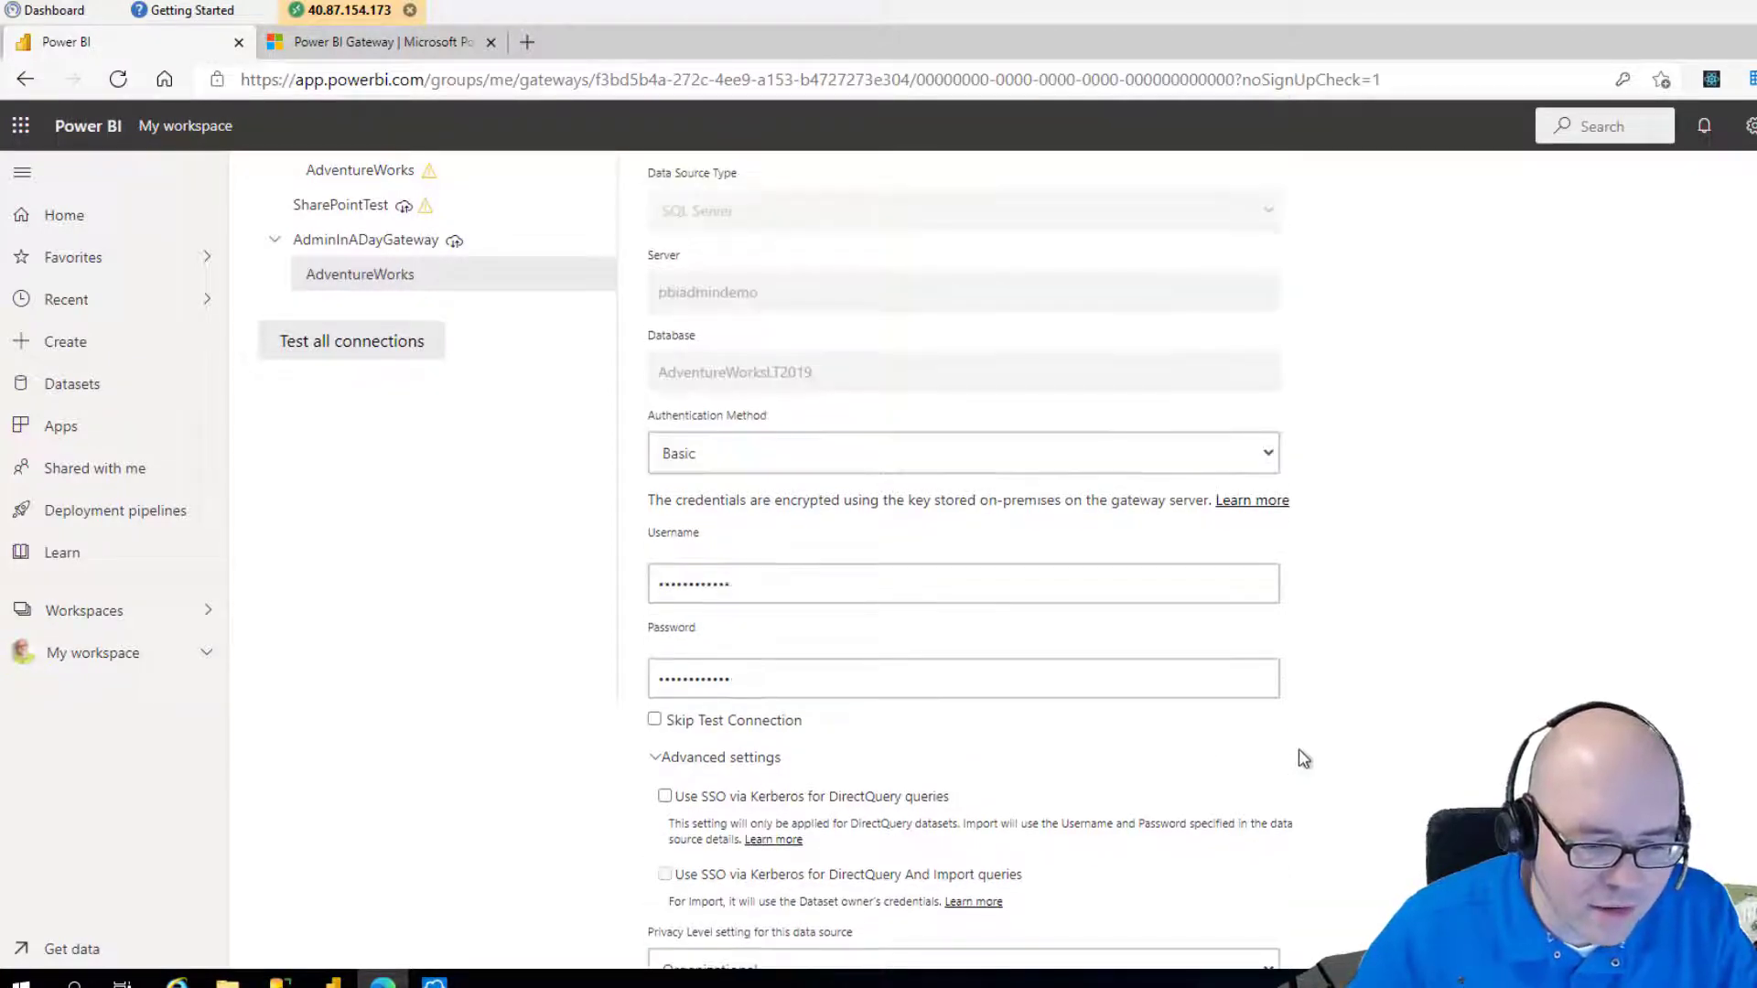
pyautogui.scroll(-1, 1257, 748)
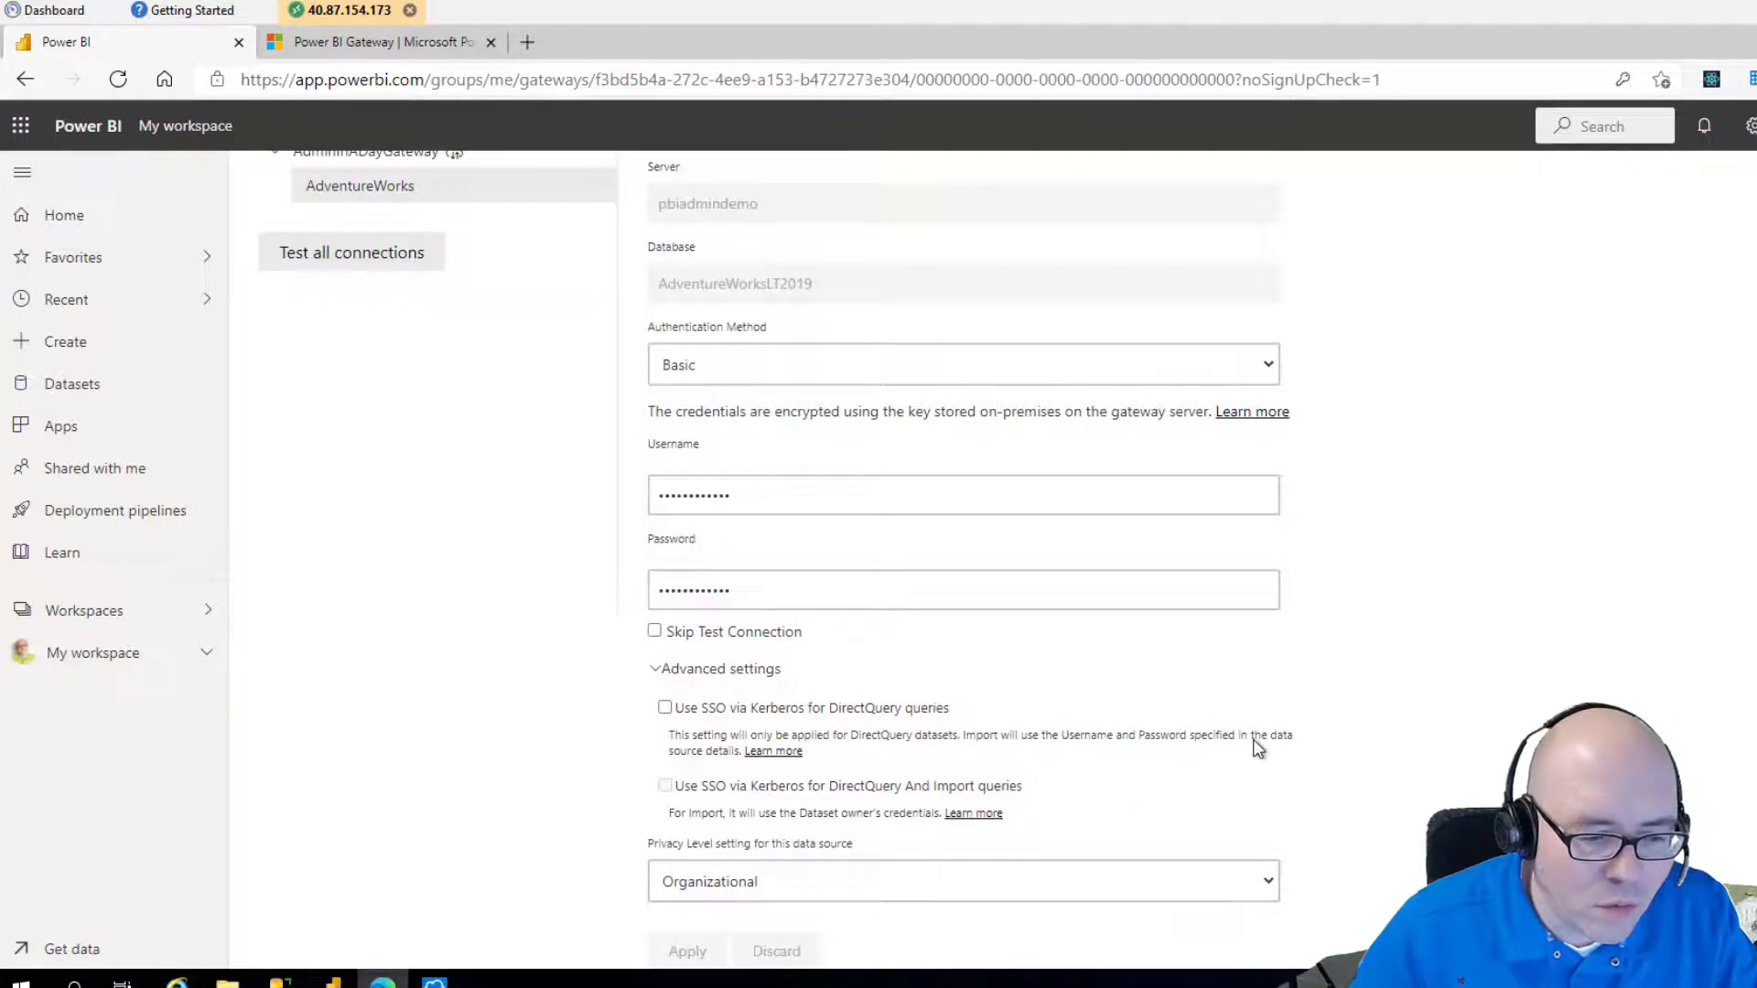
pyautogui.scroll(4, 1127, 706)
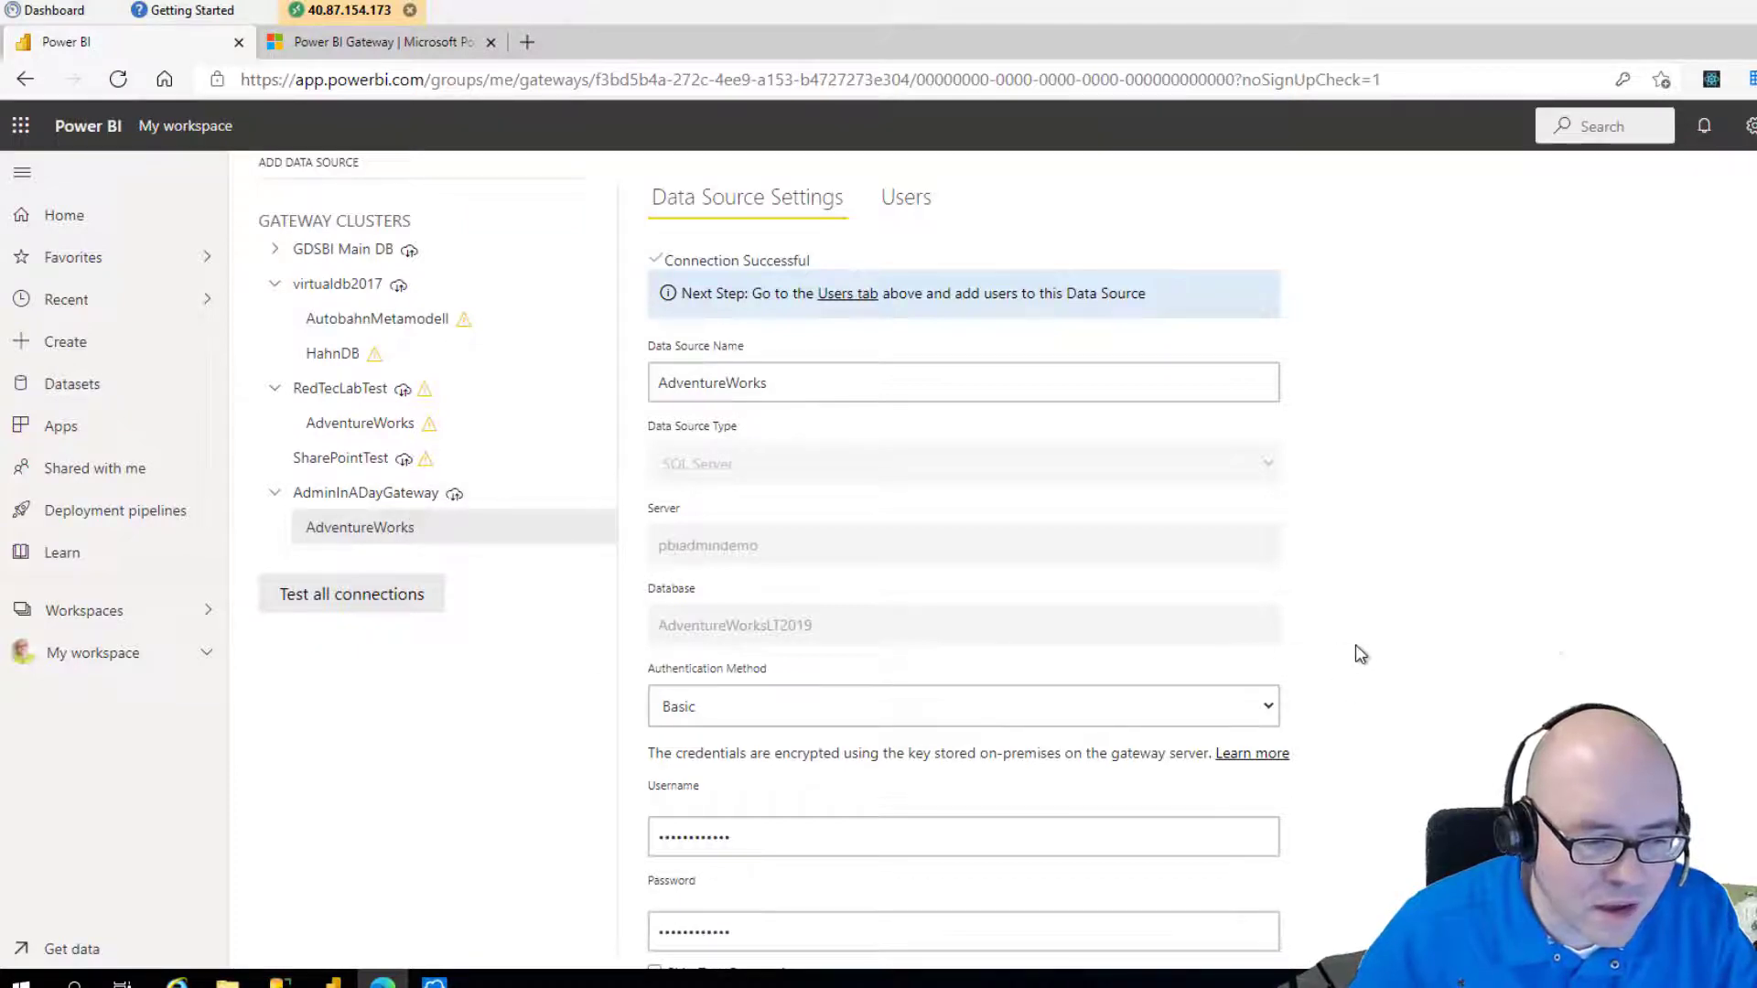
pyautogui.scroll(-4, 1355, 645)
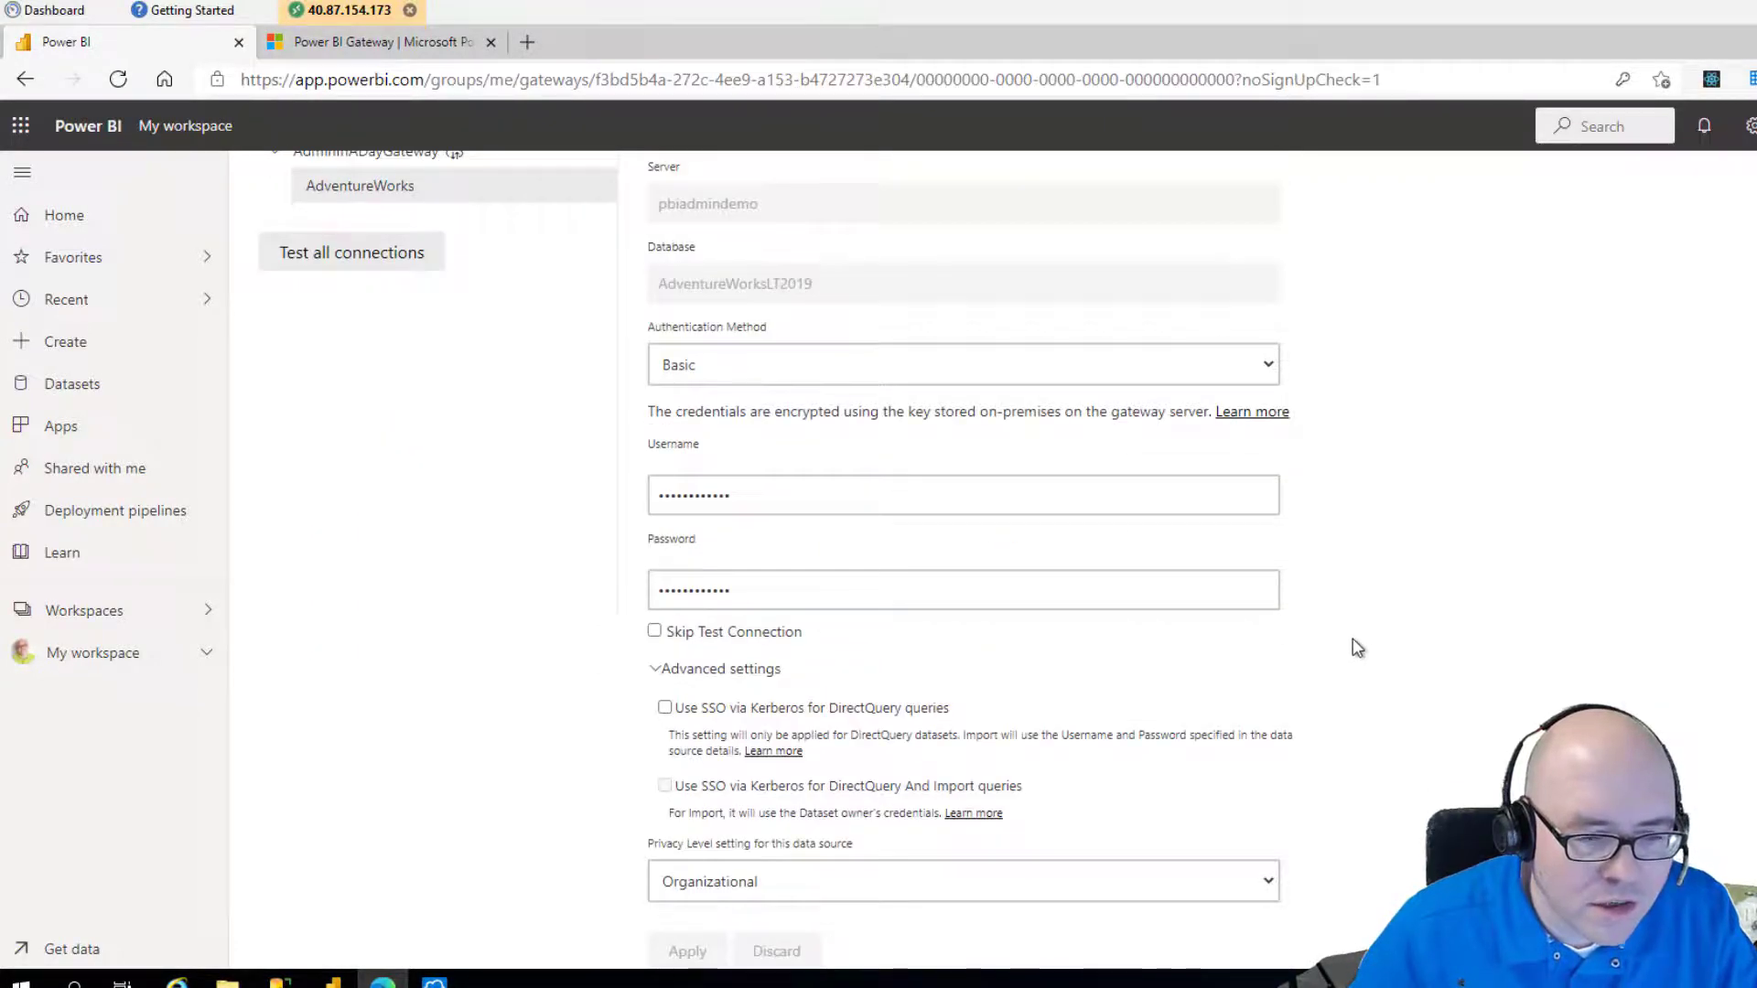
pyautogui.scroll(5, 1298, 615)
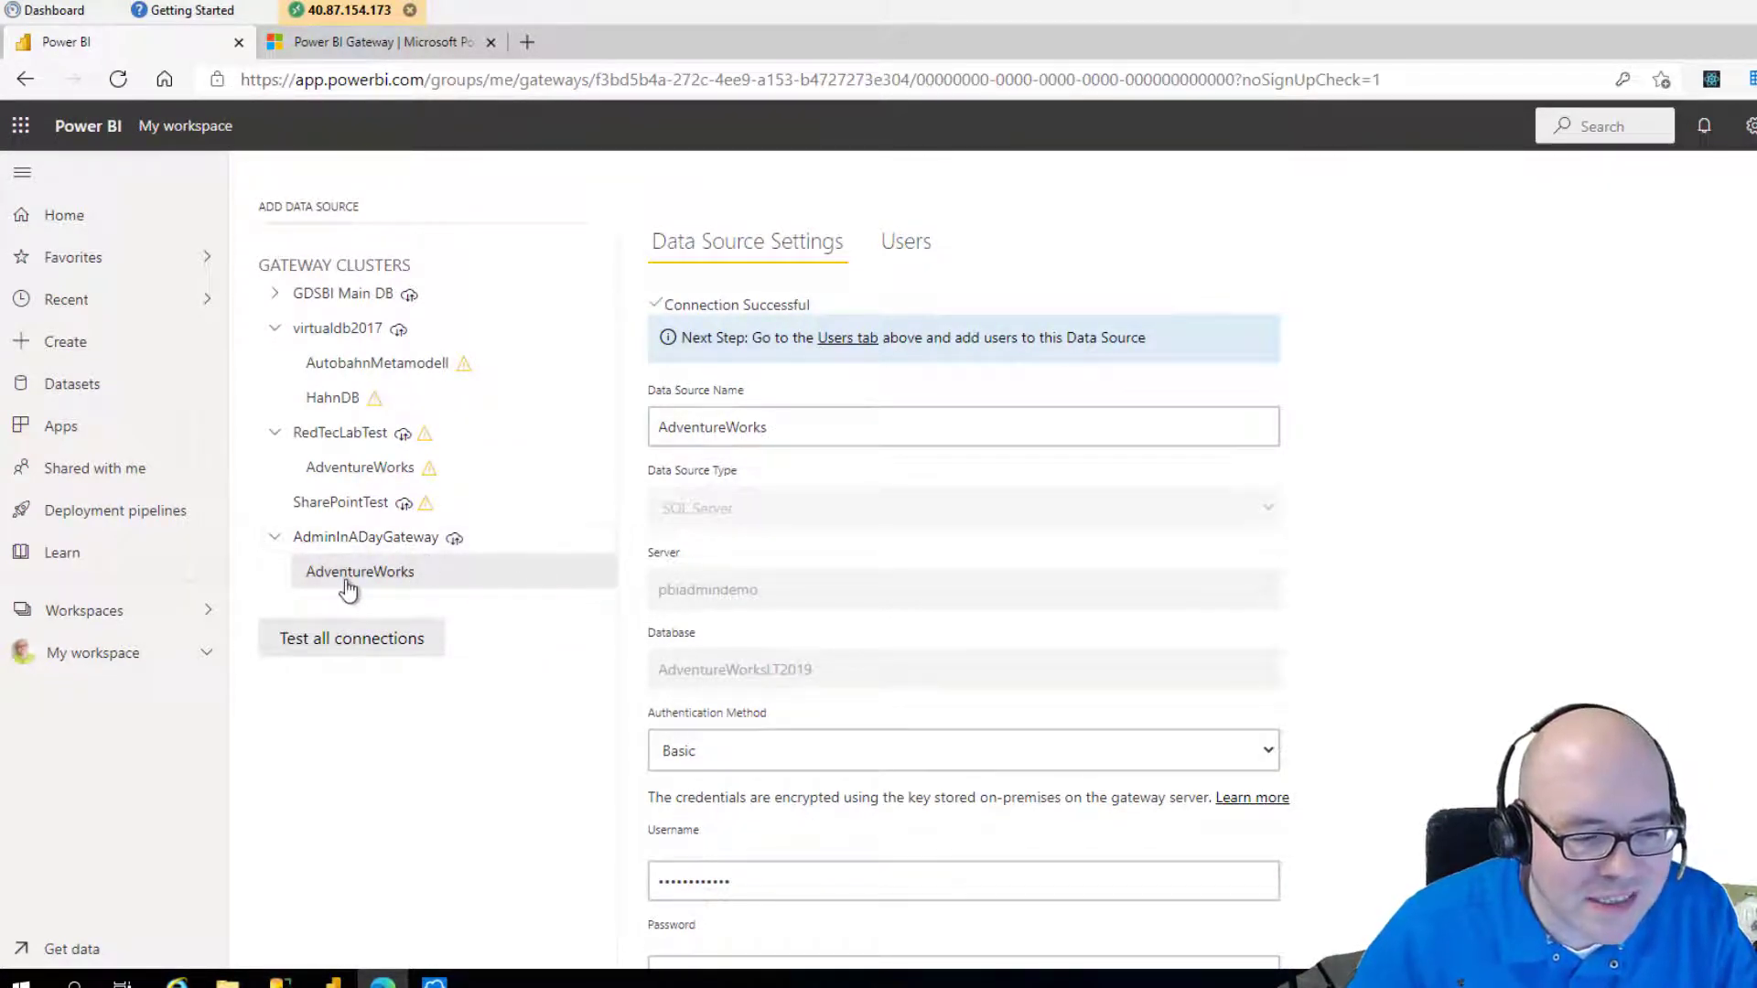
pyautogui.scroll(-4, 1359, 677)
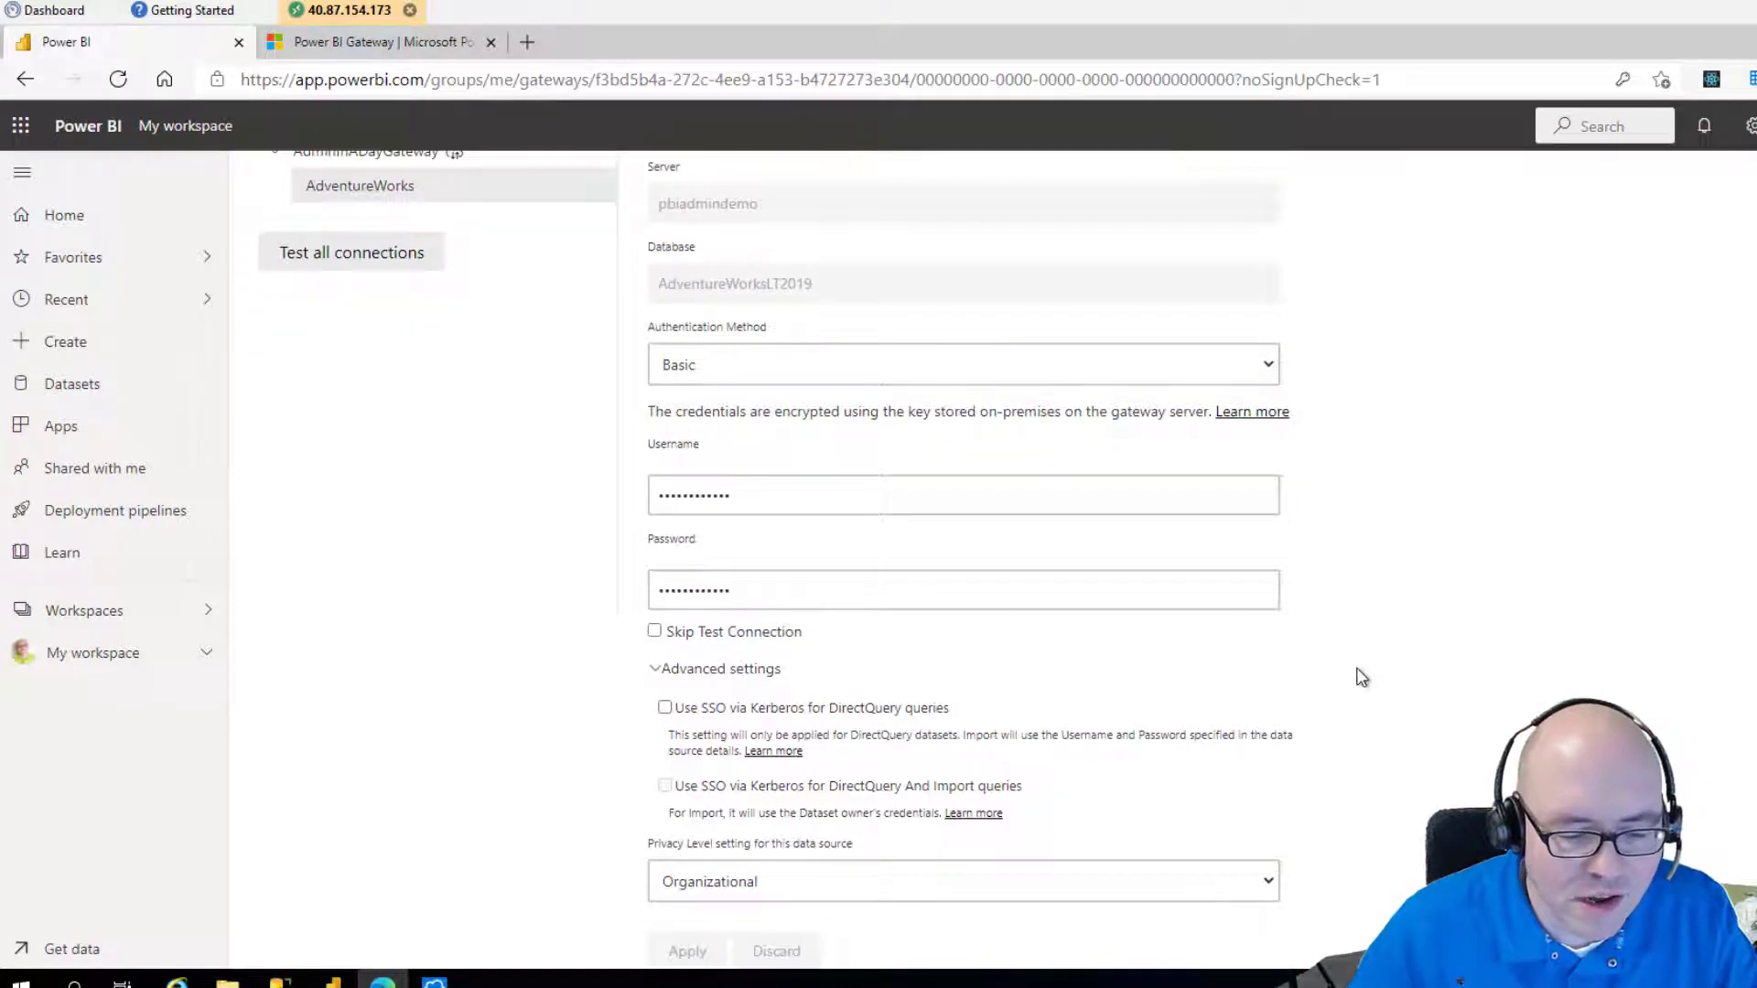
pyautogui.scroll(4, 1190, 549)
pyautogui.click(906, 242)
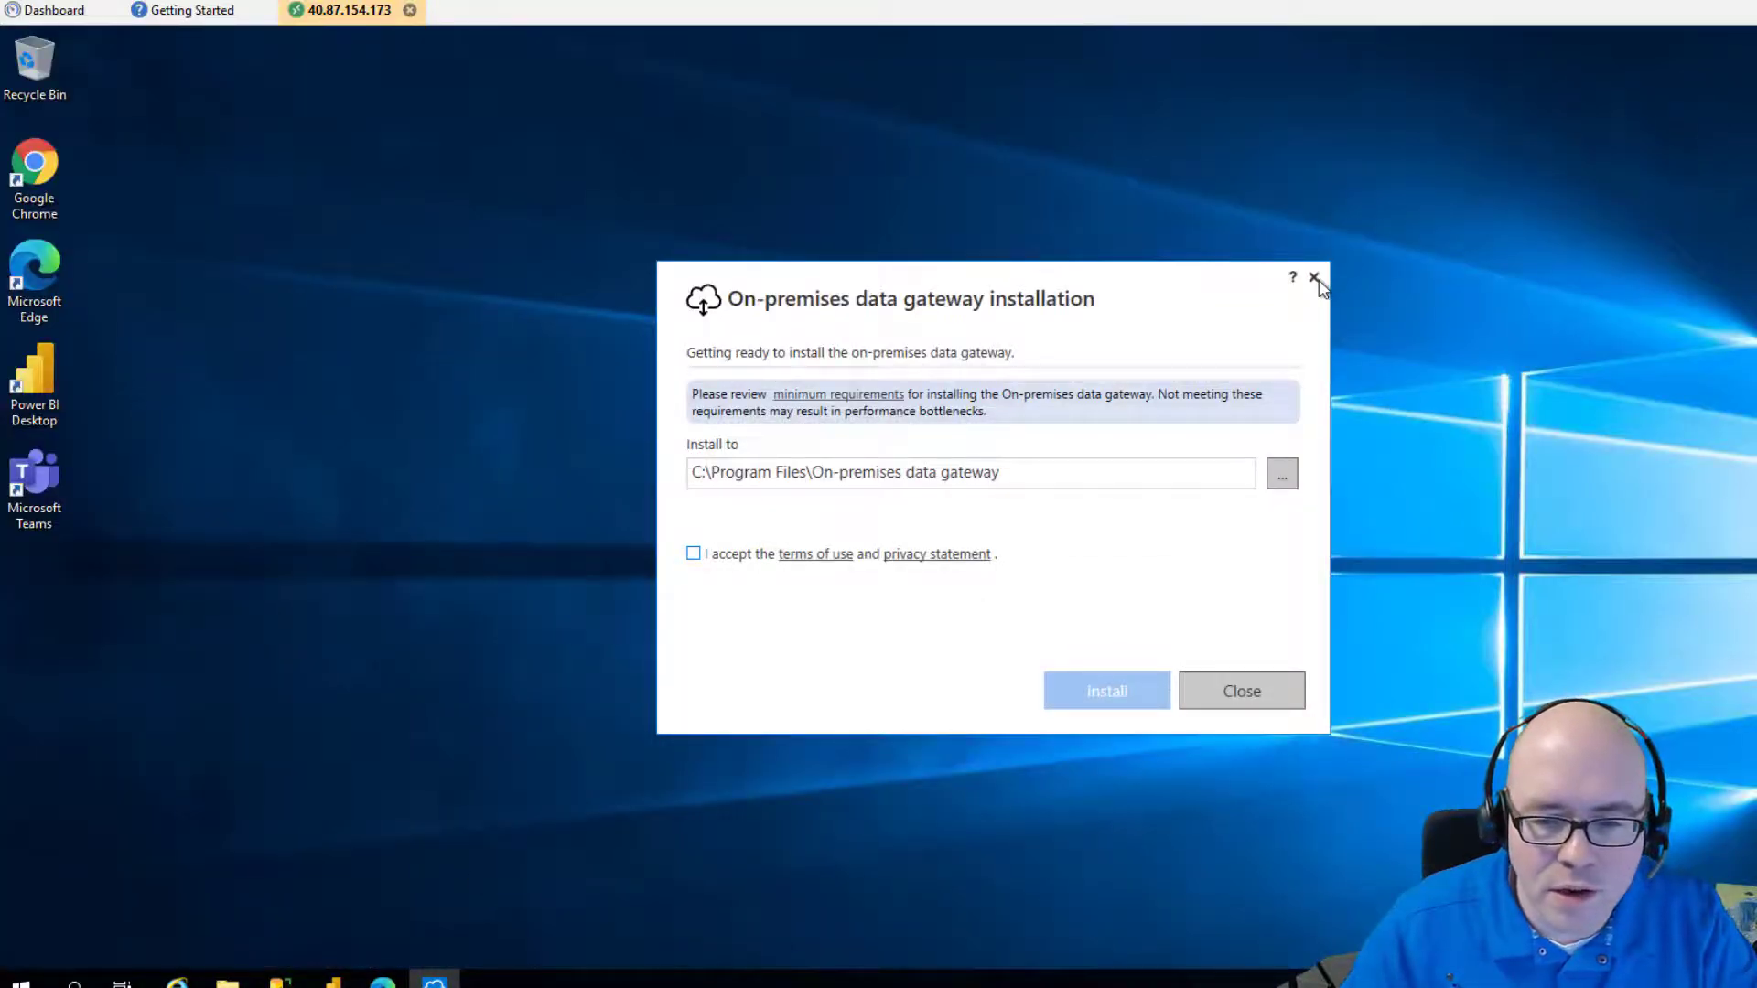
# Publish AdventureWorks.pbix from Power BI Desktop to the GDS Business Intelligence workspace.
pyautogui.click(1314, 278)
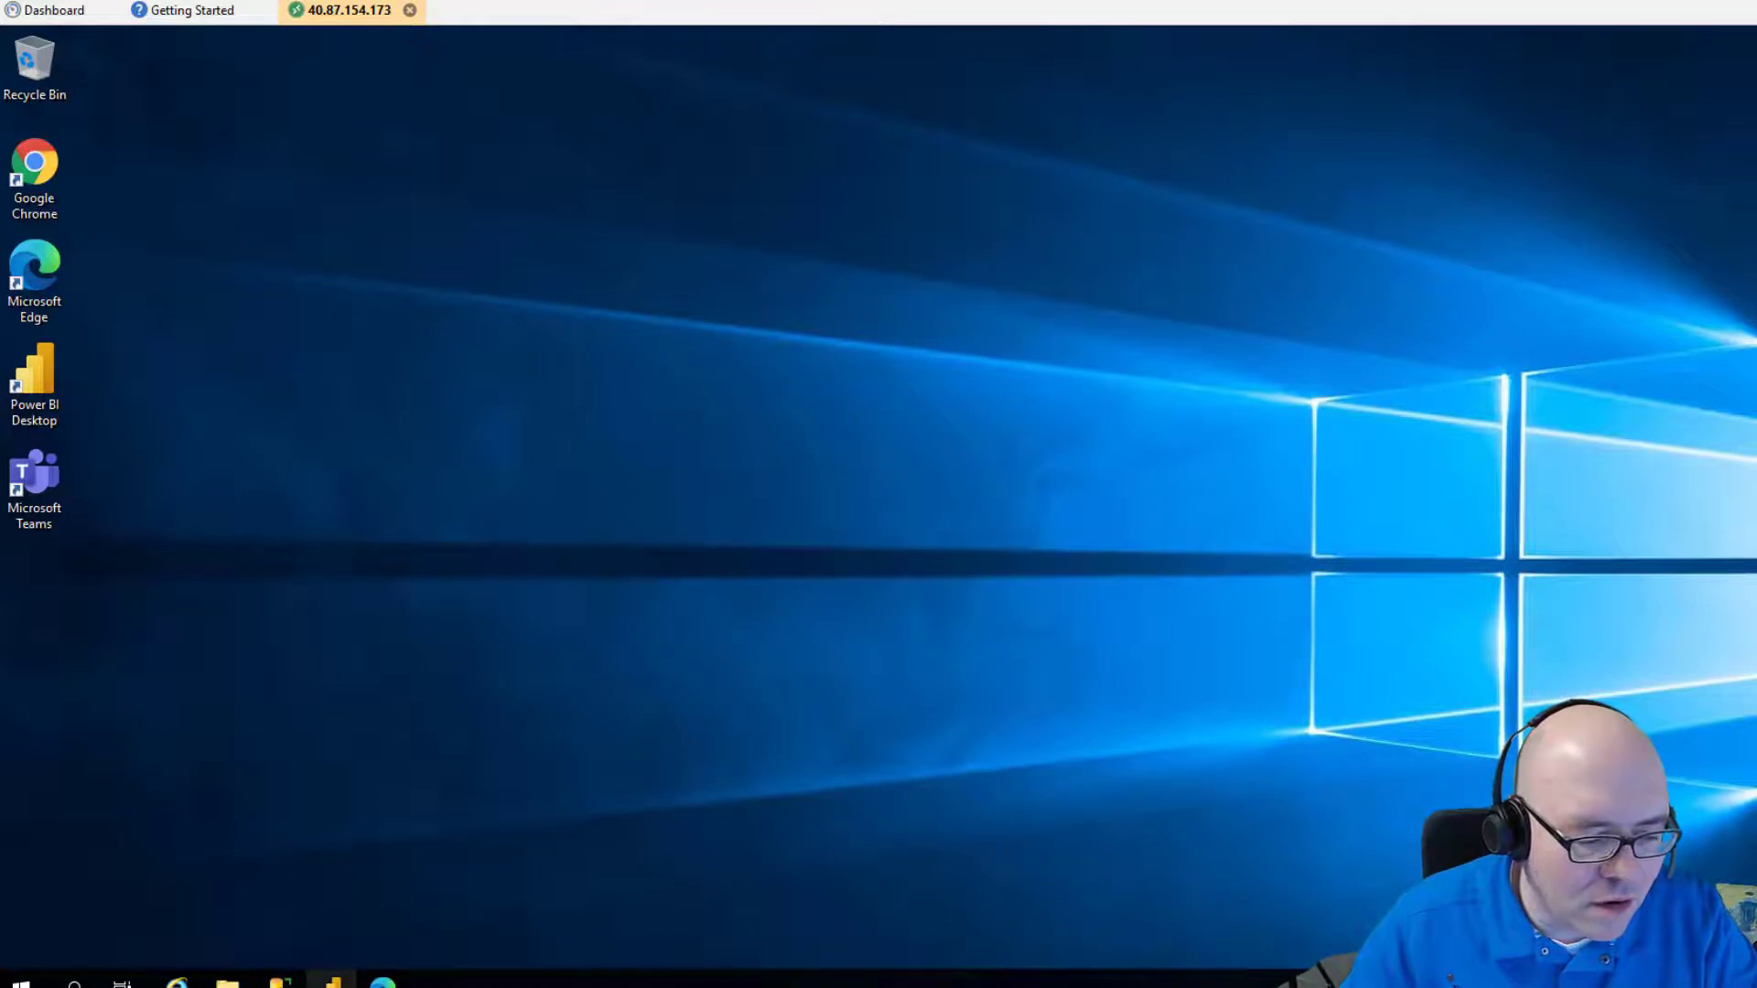
pyautogui.click(332, 981)
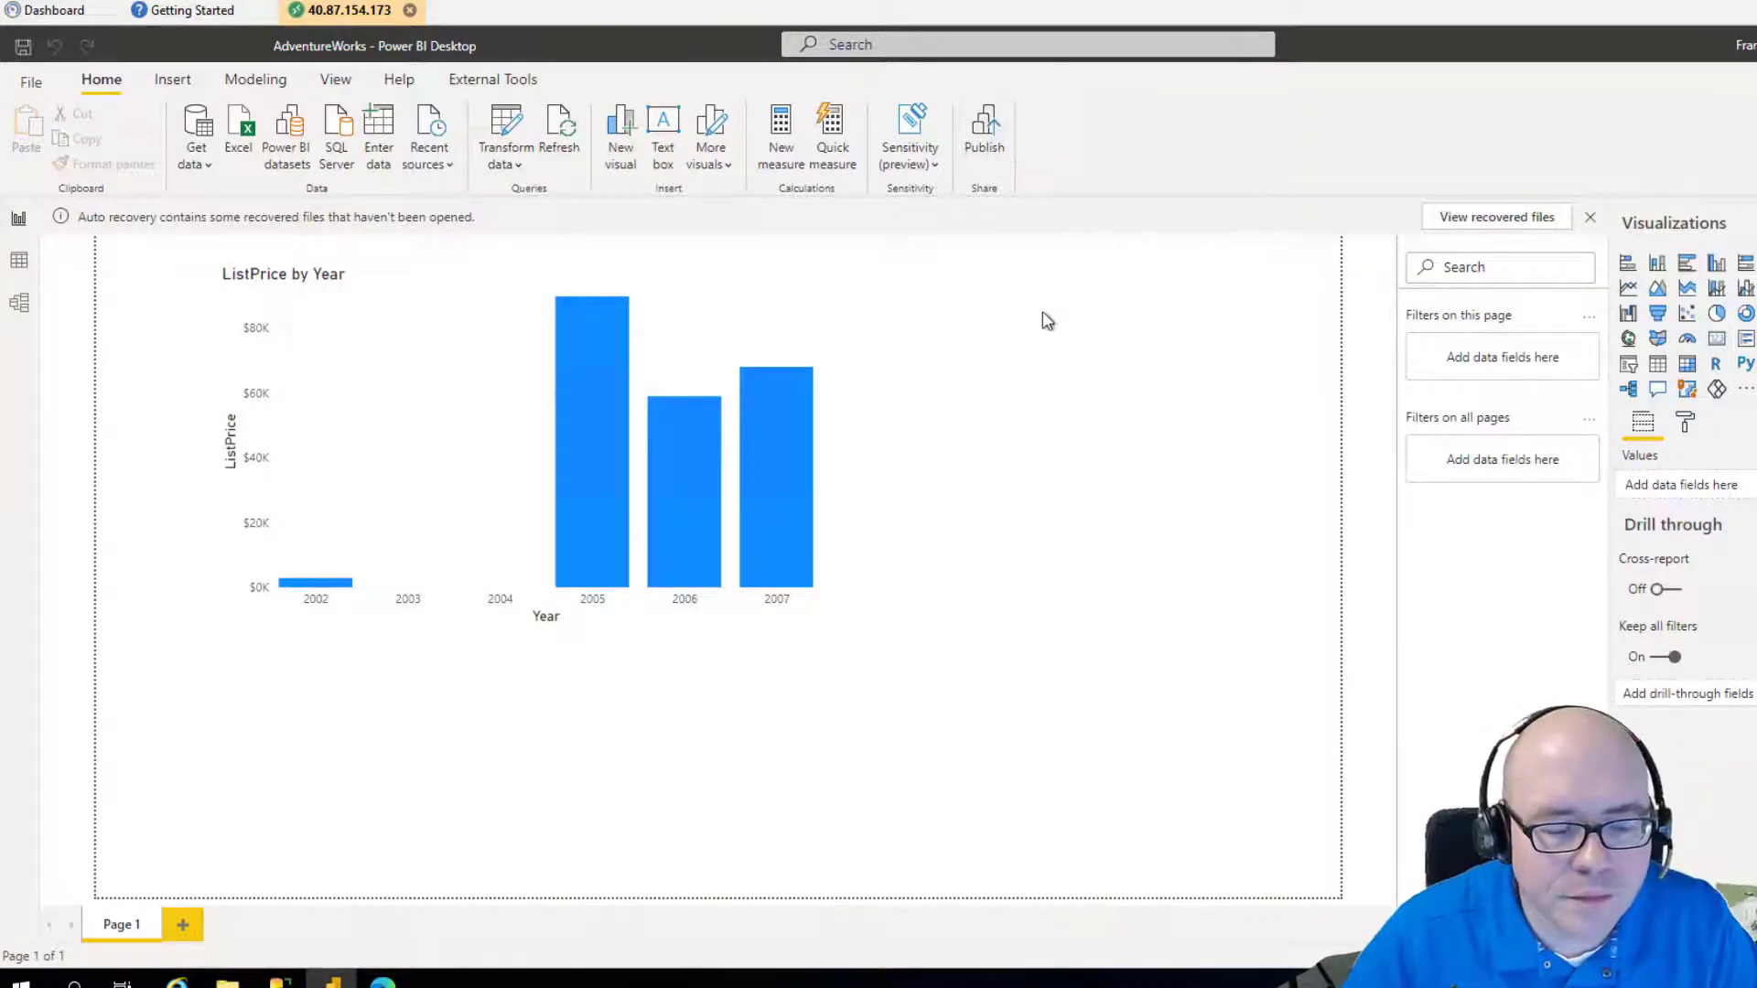
pyautogui.click(992, 125)
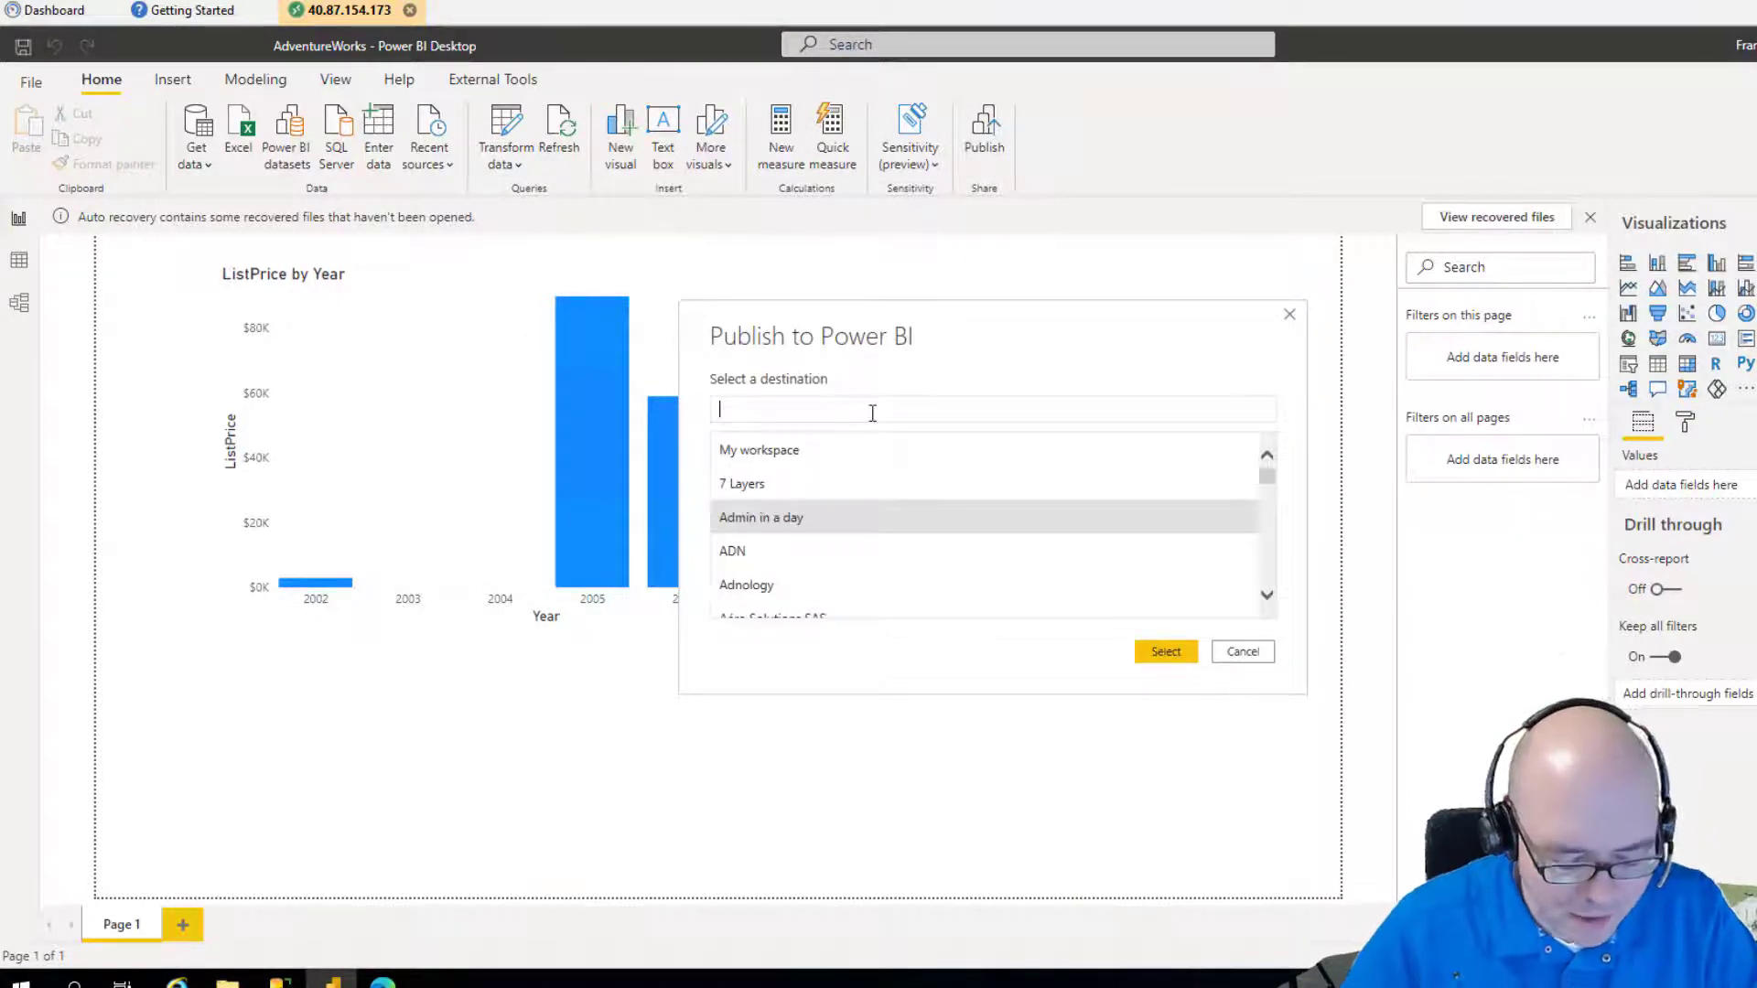
pyautogui.write('gds')
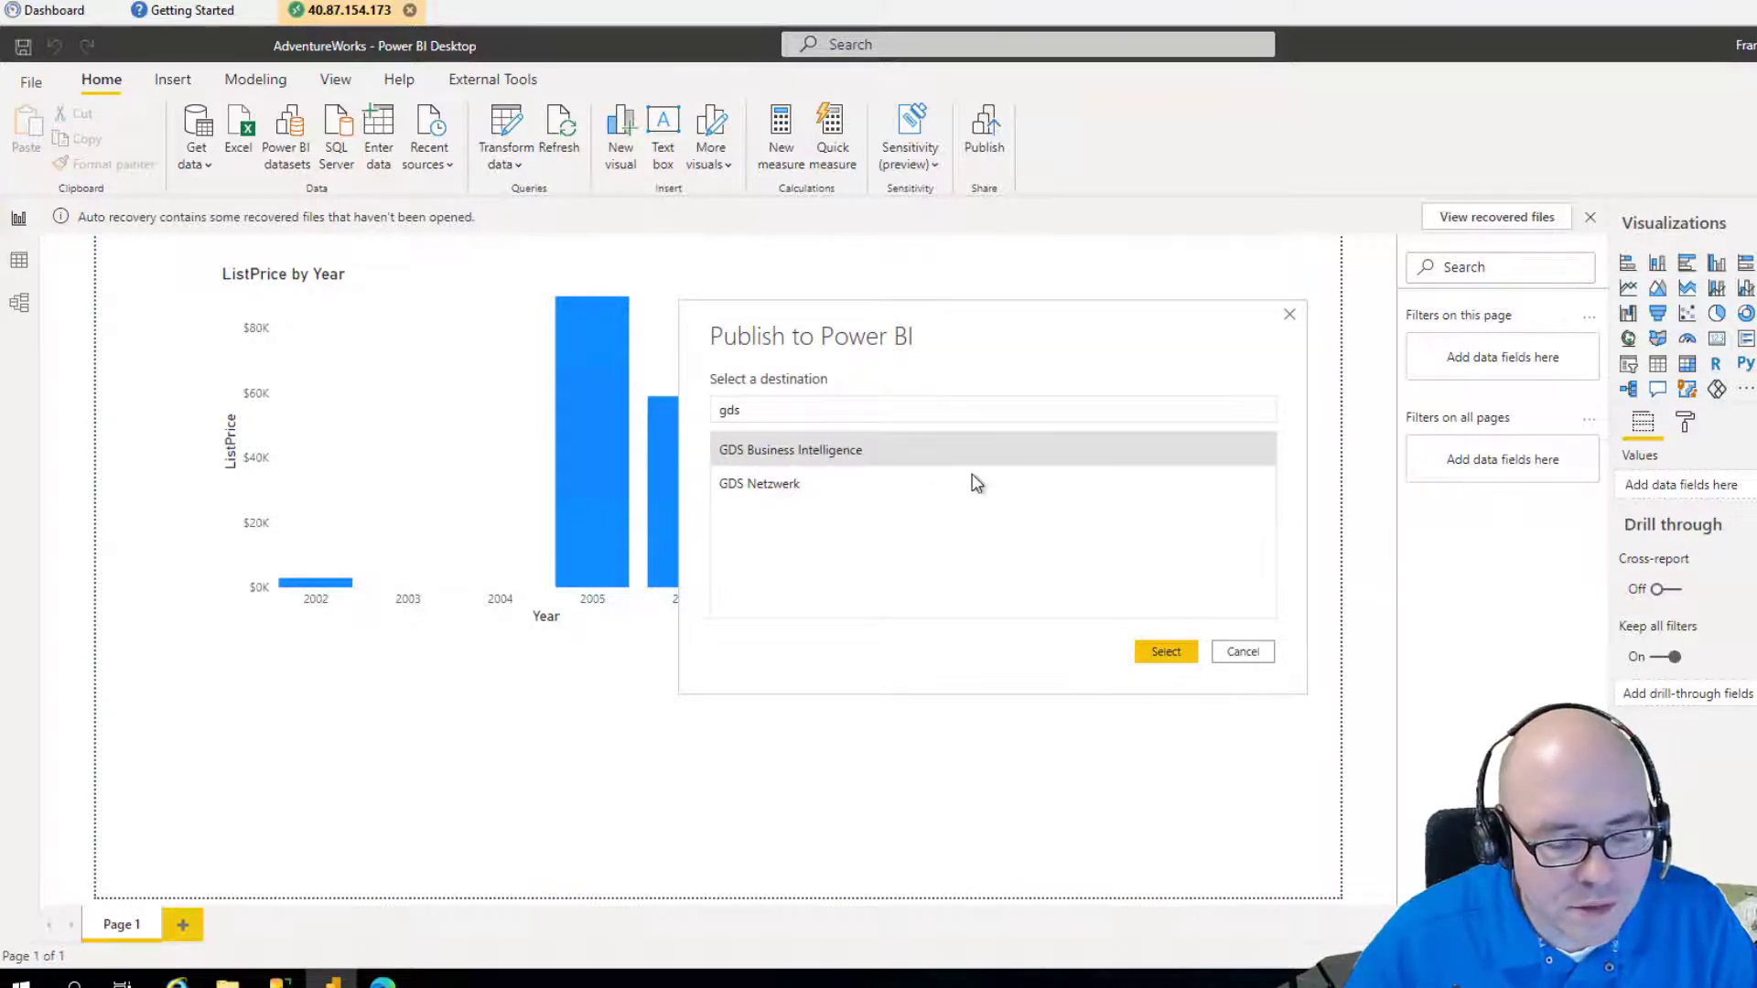
pyautogui.click(1183, 651)
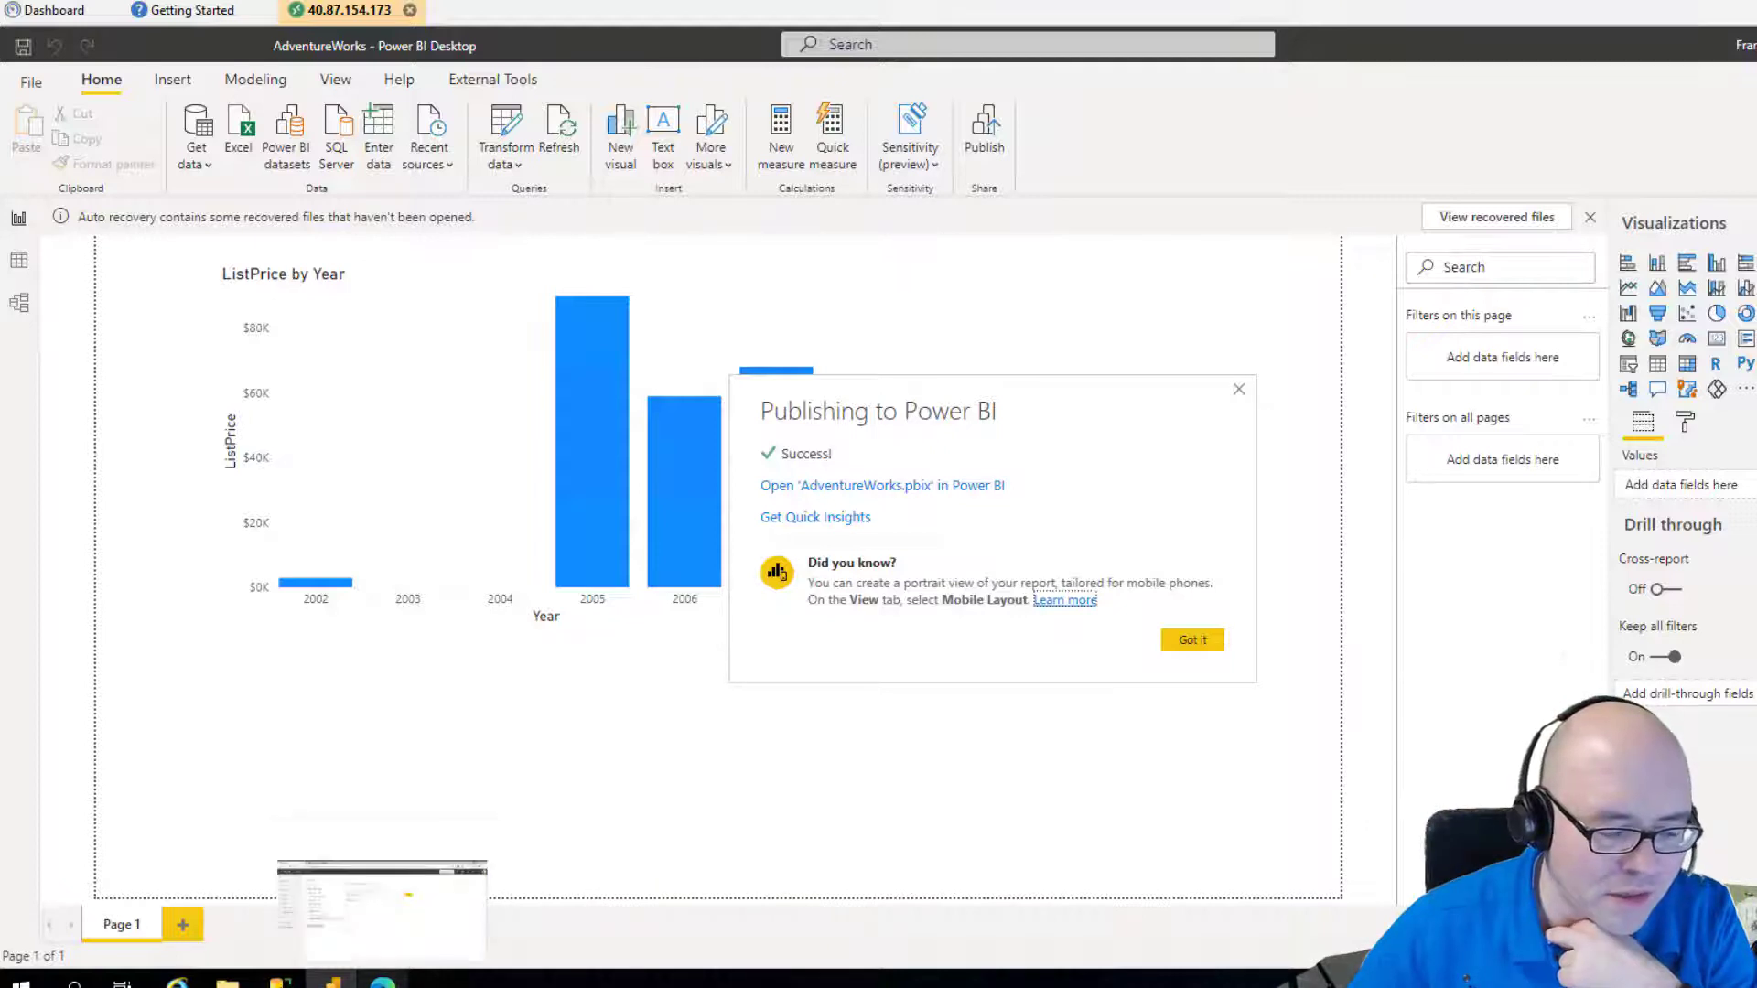
pyautogui.click(383, 983)
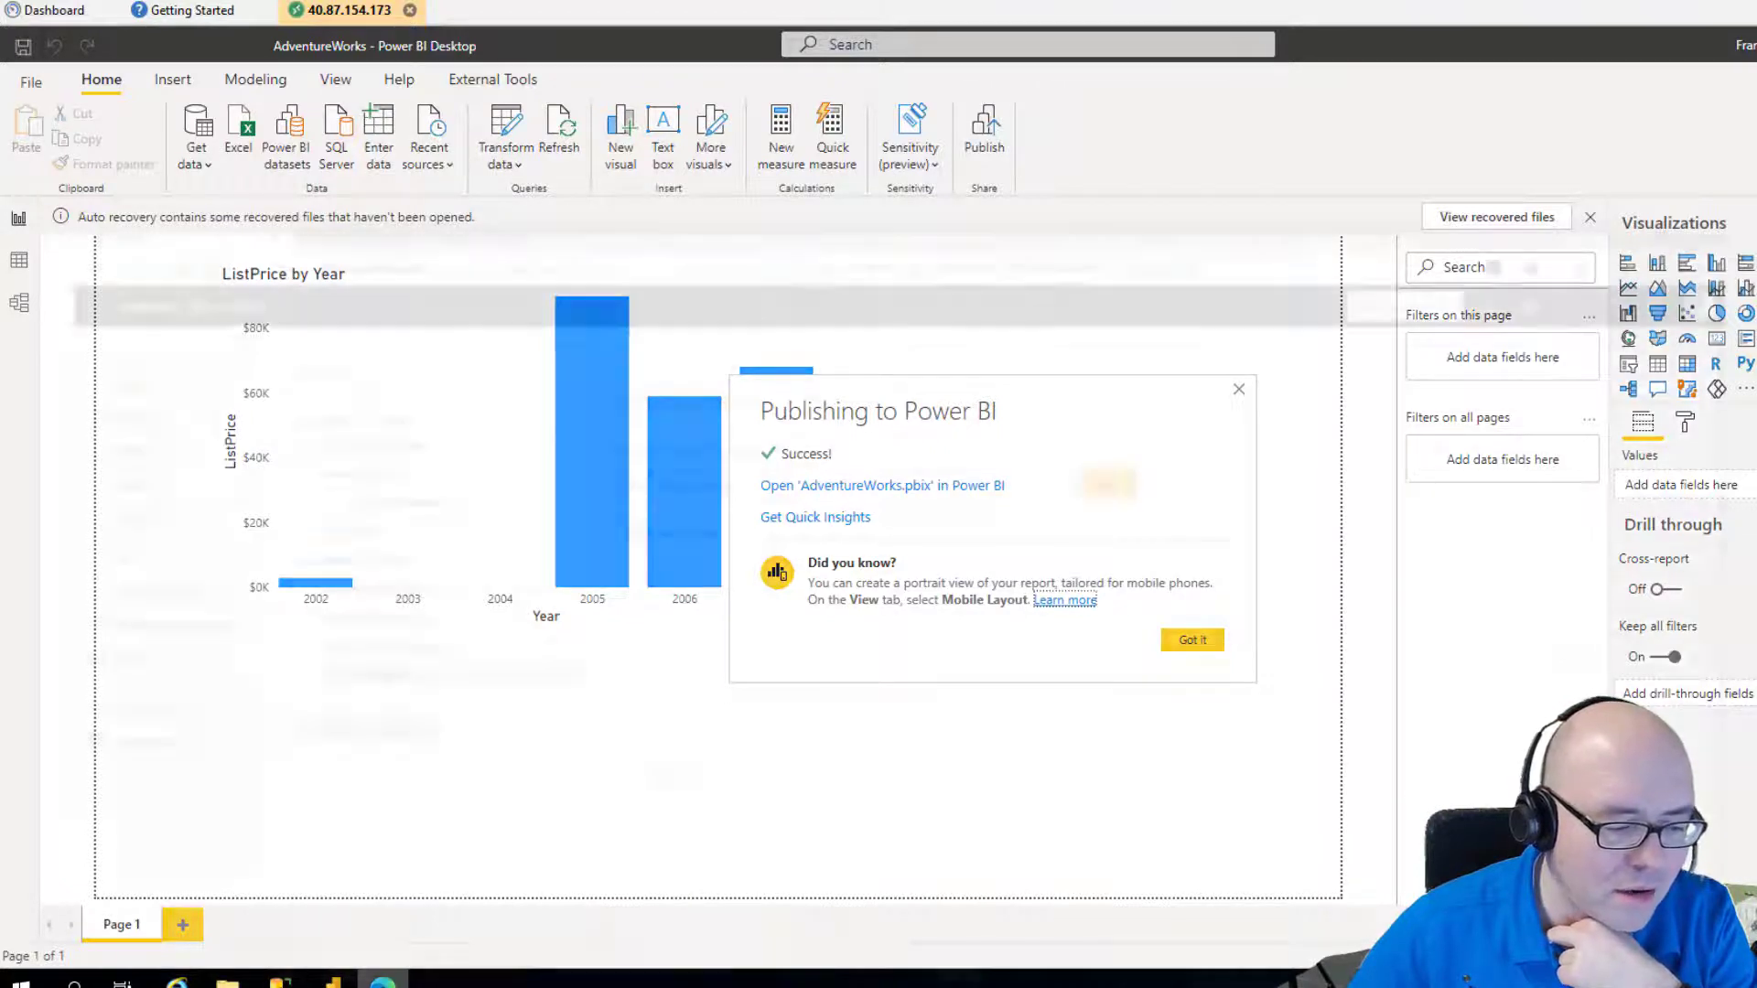
# Open the AdventureWorks dataset settings in the GDS Business Intelligence workspace.
pyautogui.click(151, 620)
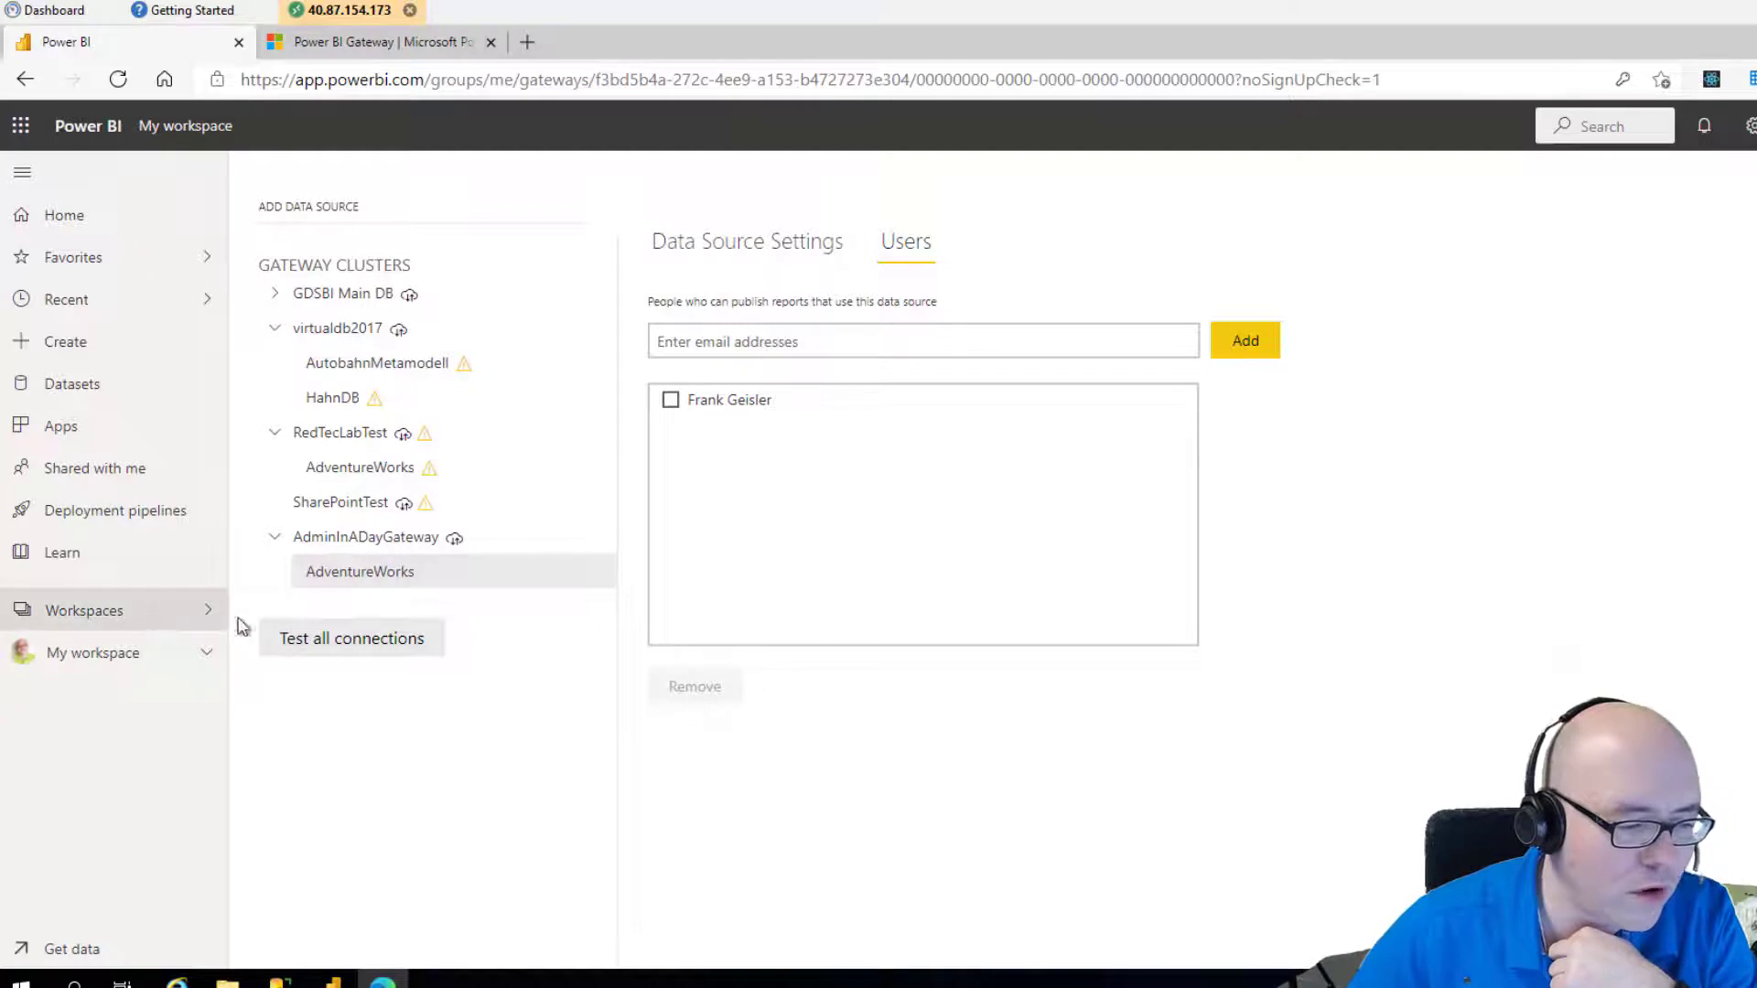
pyautogui.scroll(-5, 509, 538)
pyautogui.click(428, 225)
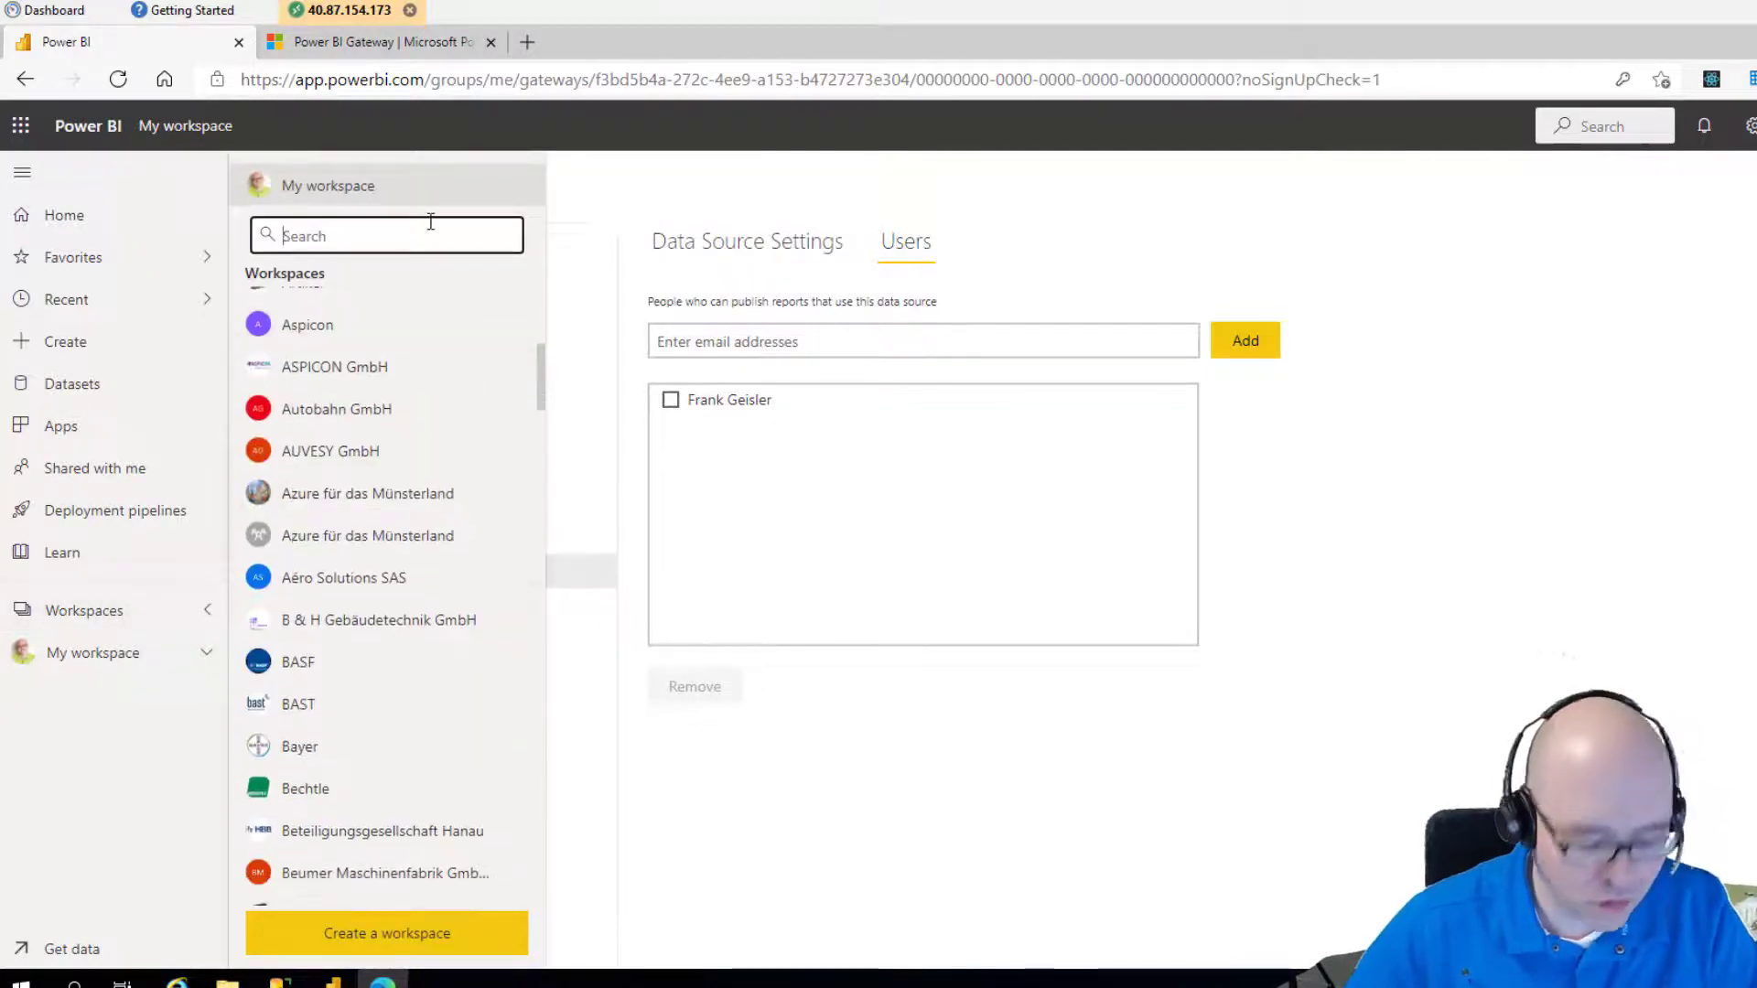
pyautogui.write('gds')
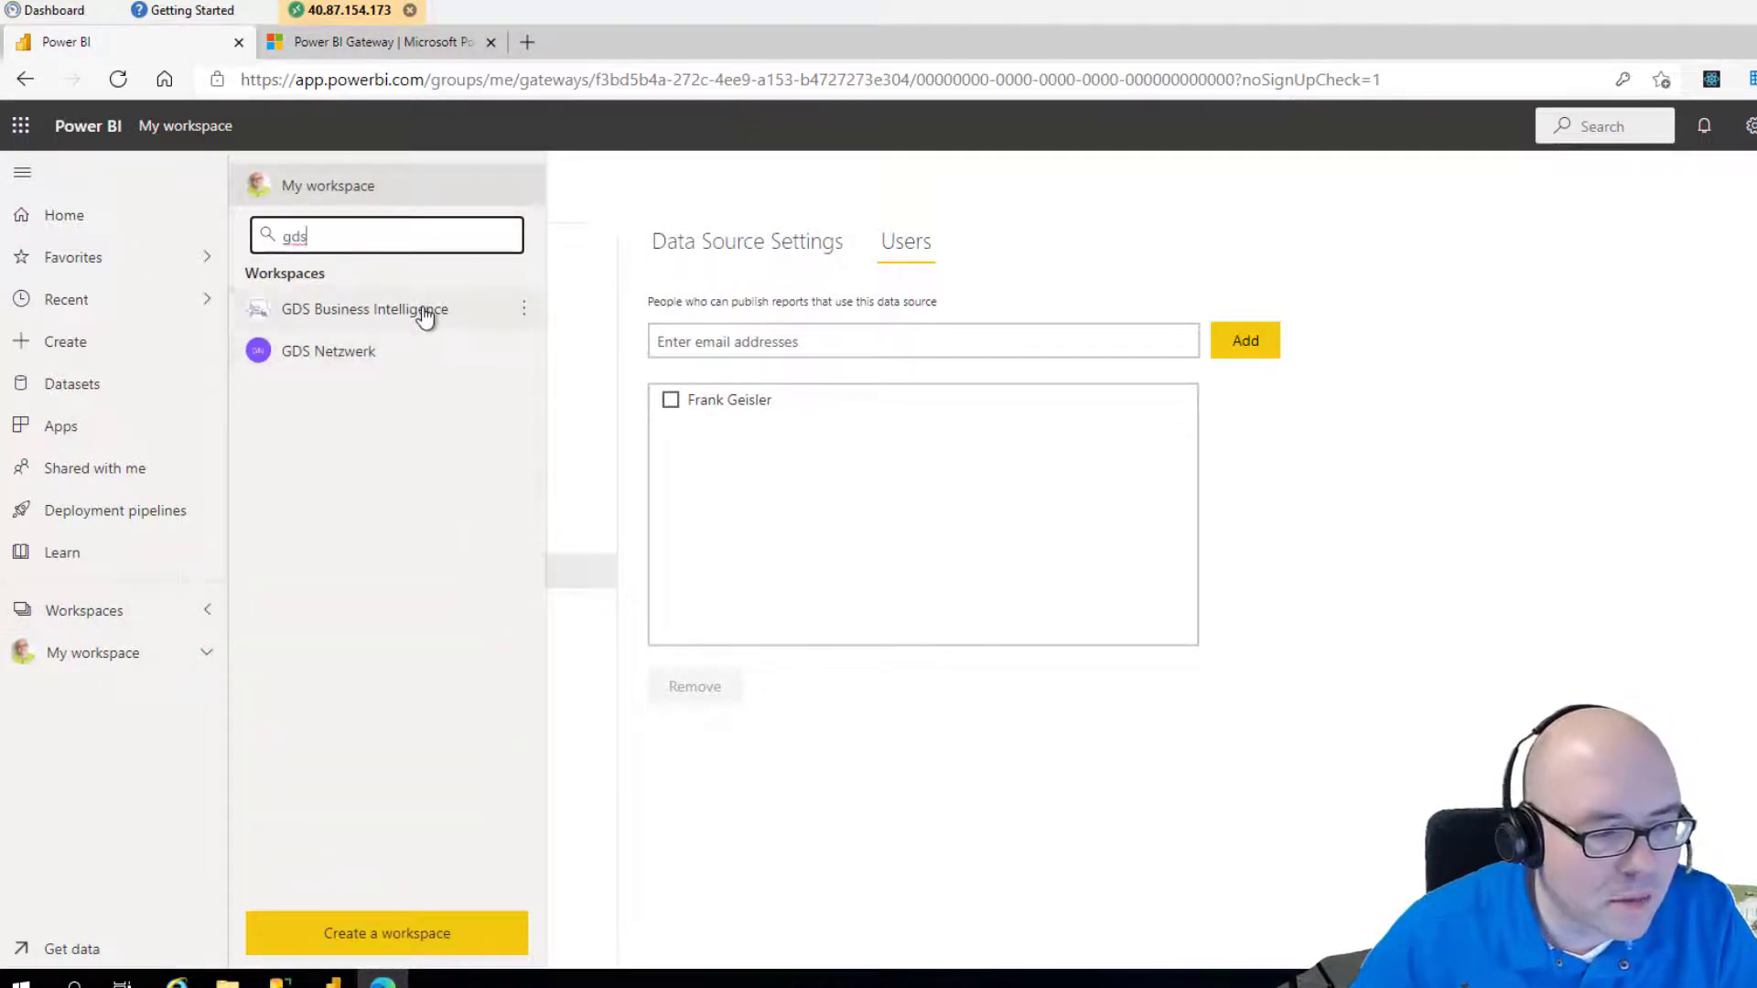
pyautogui.click(424, 311)
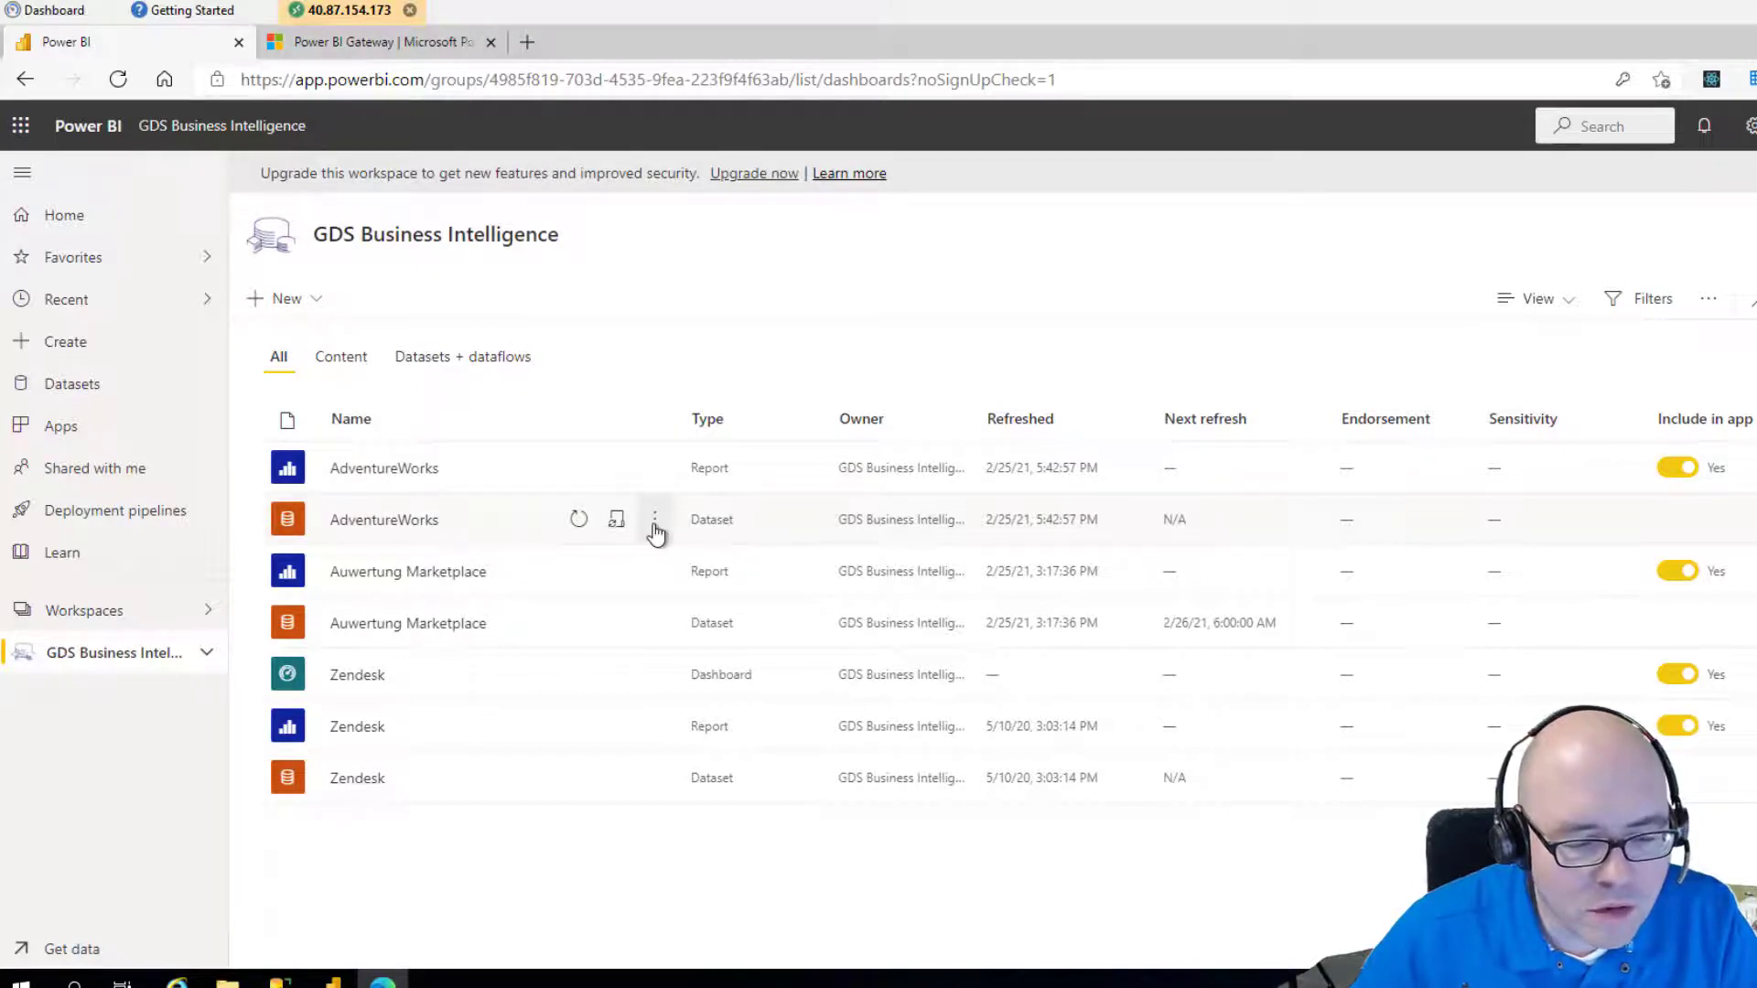
pyautogui.click(655, 524)
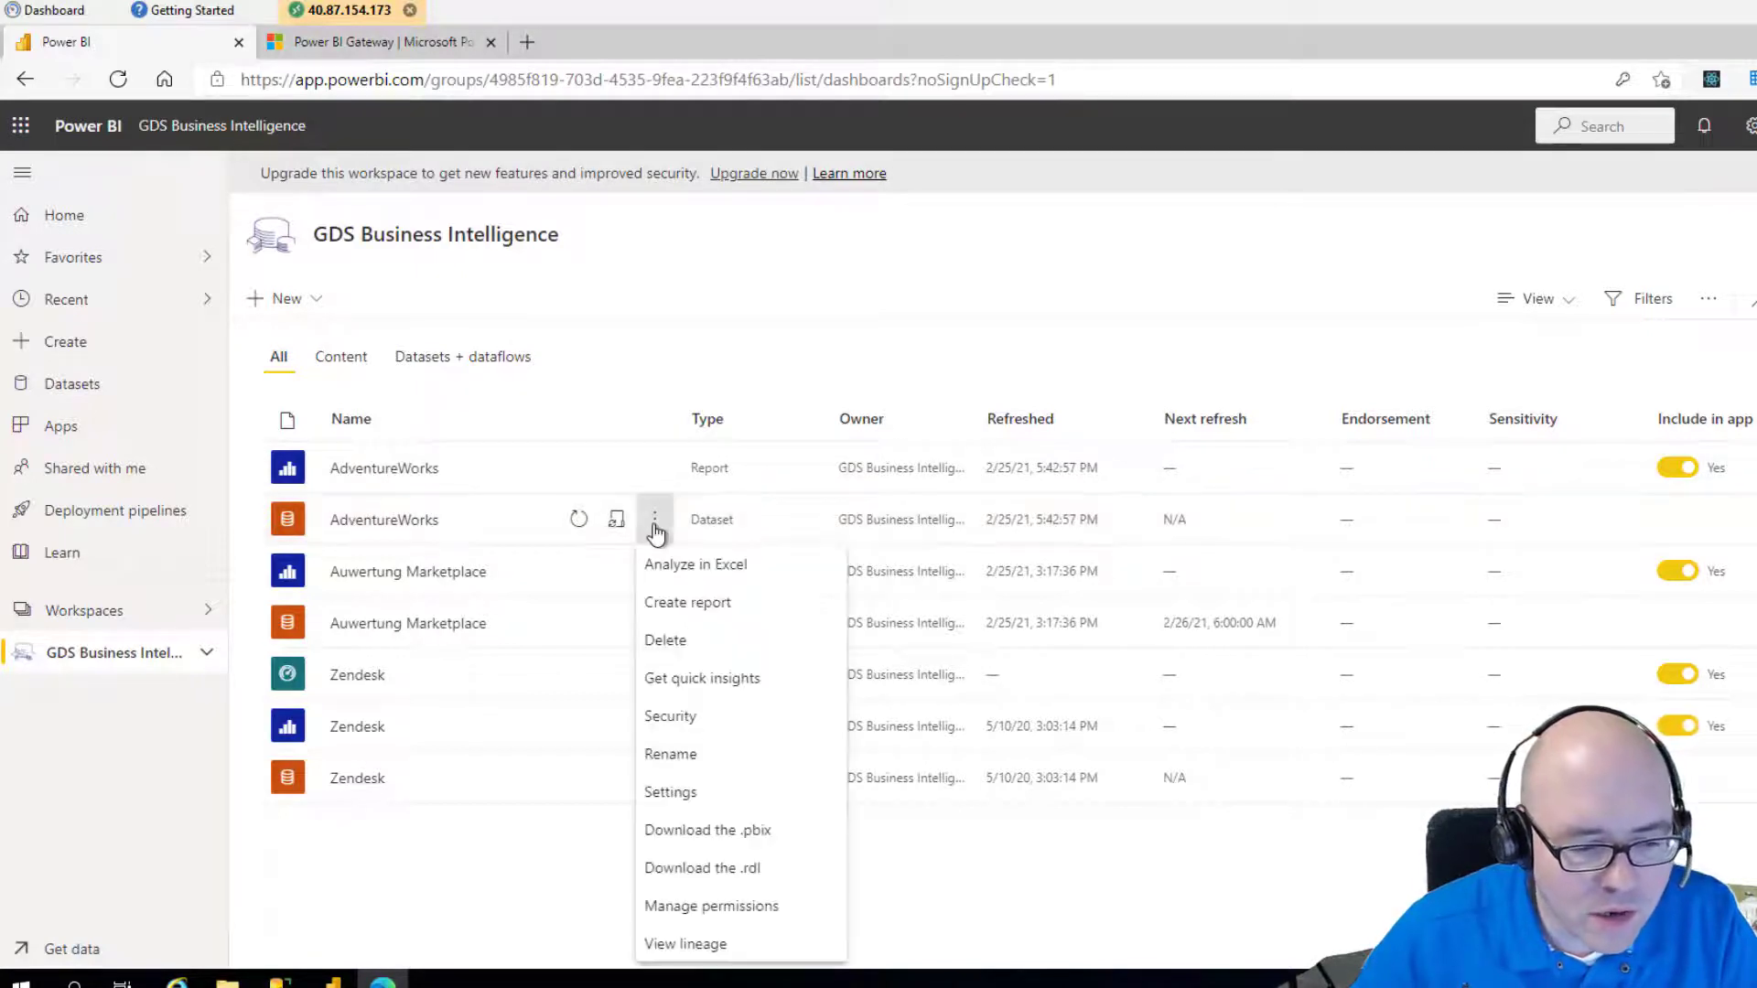
pyautogui.click(677, 793)
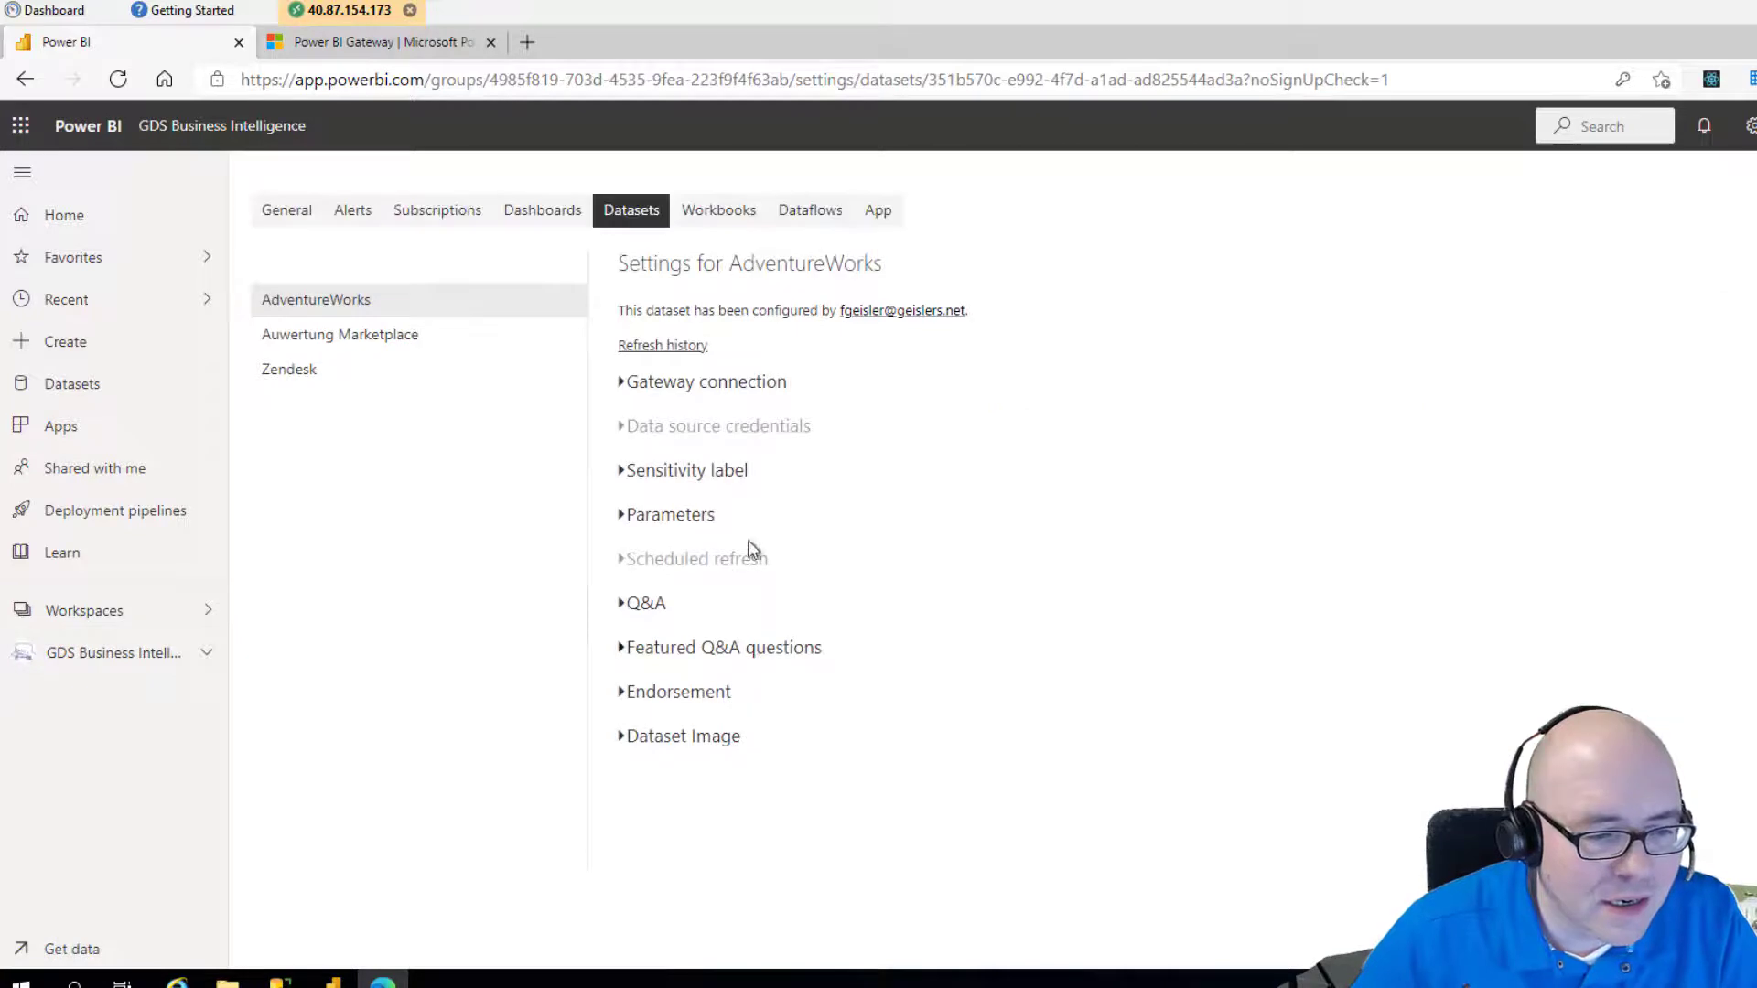
# Map the dataset's SQL Server source to AdventureWorks on AdminInADayGateway and apply.
pyautogui.click(625, 388)
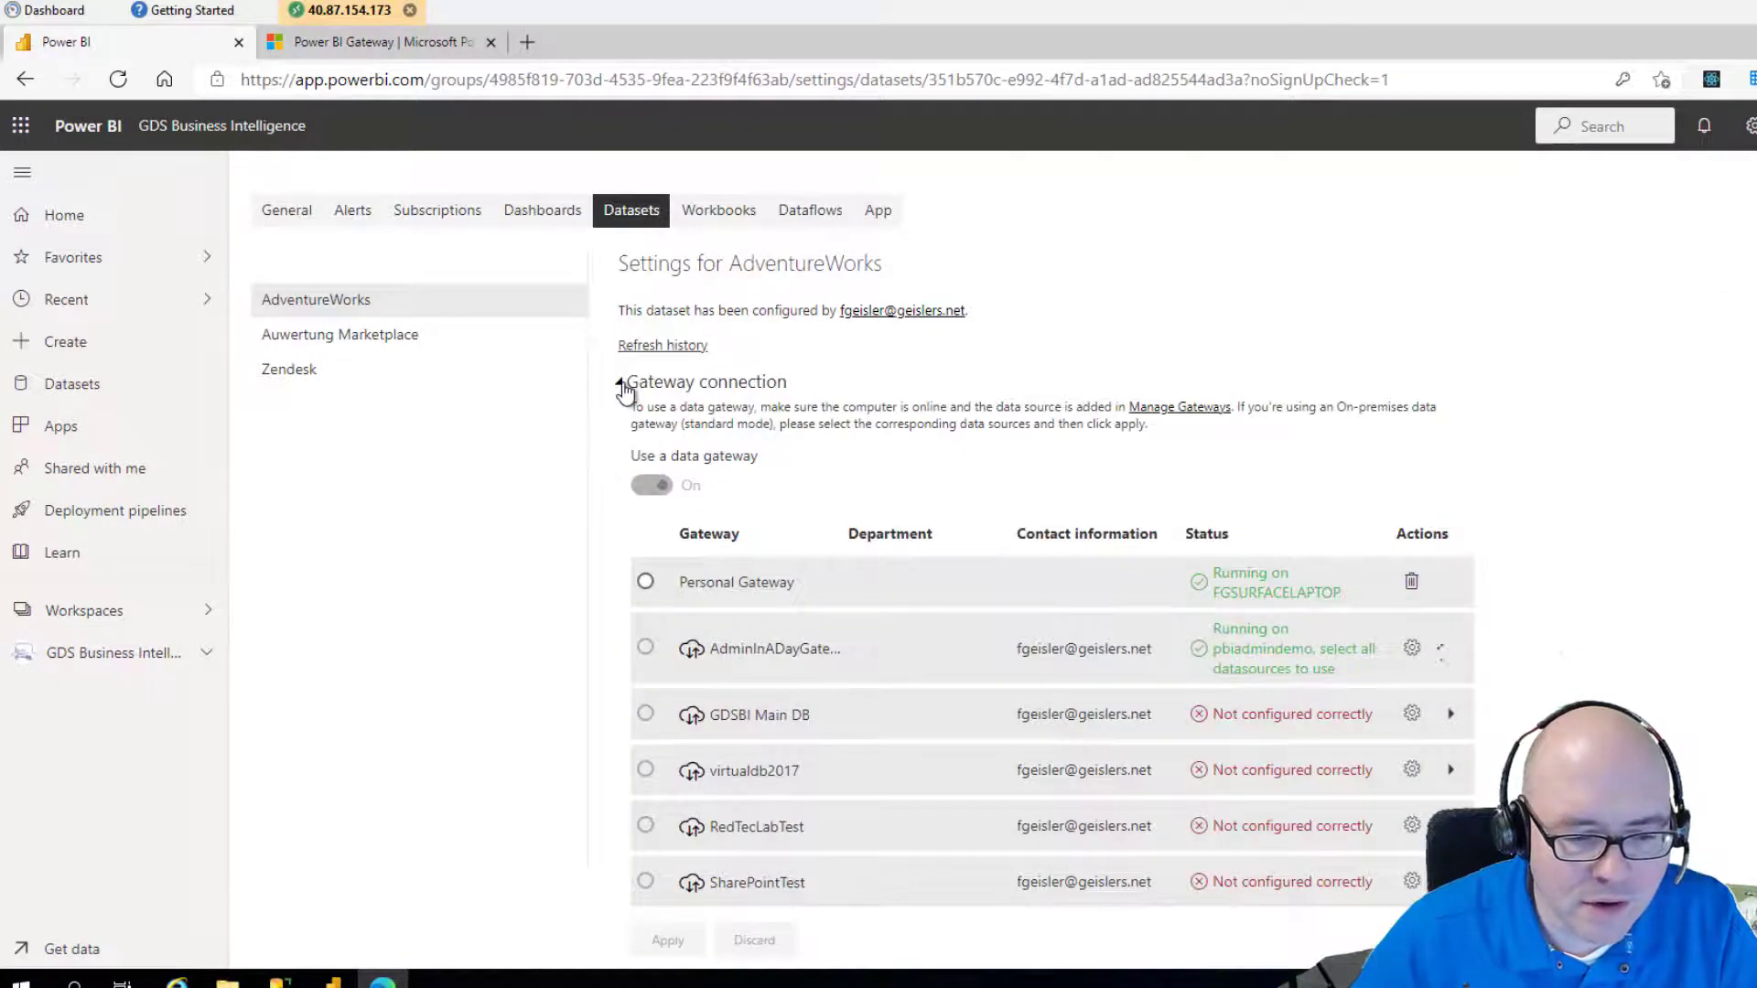
pyautogui.scroll(-1, 796, 622)
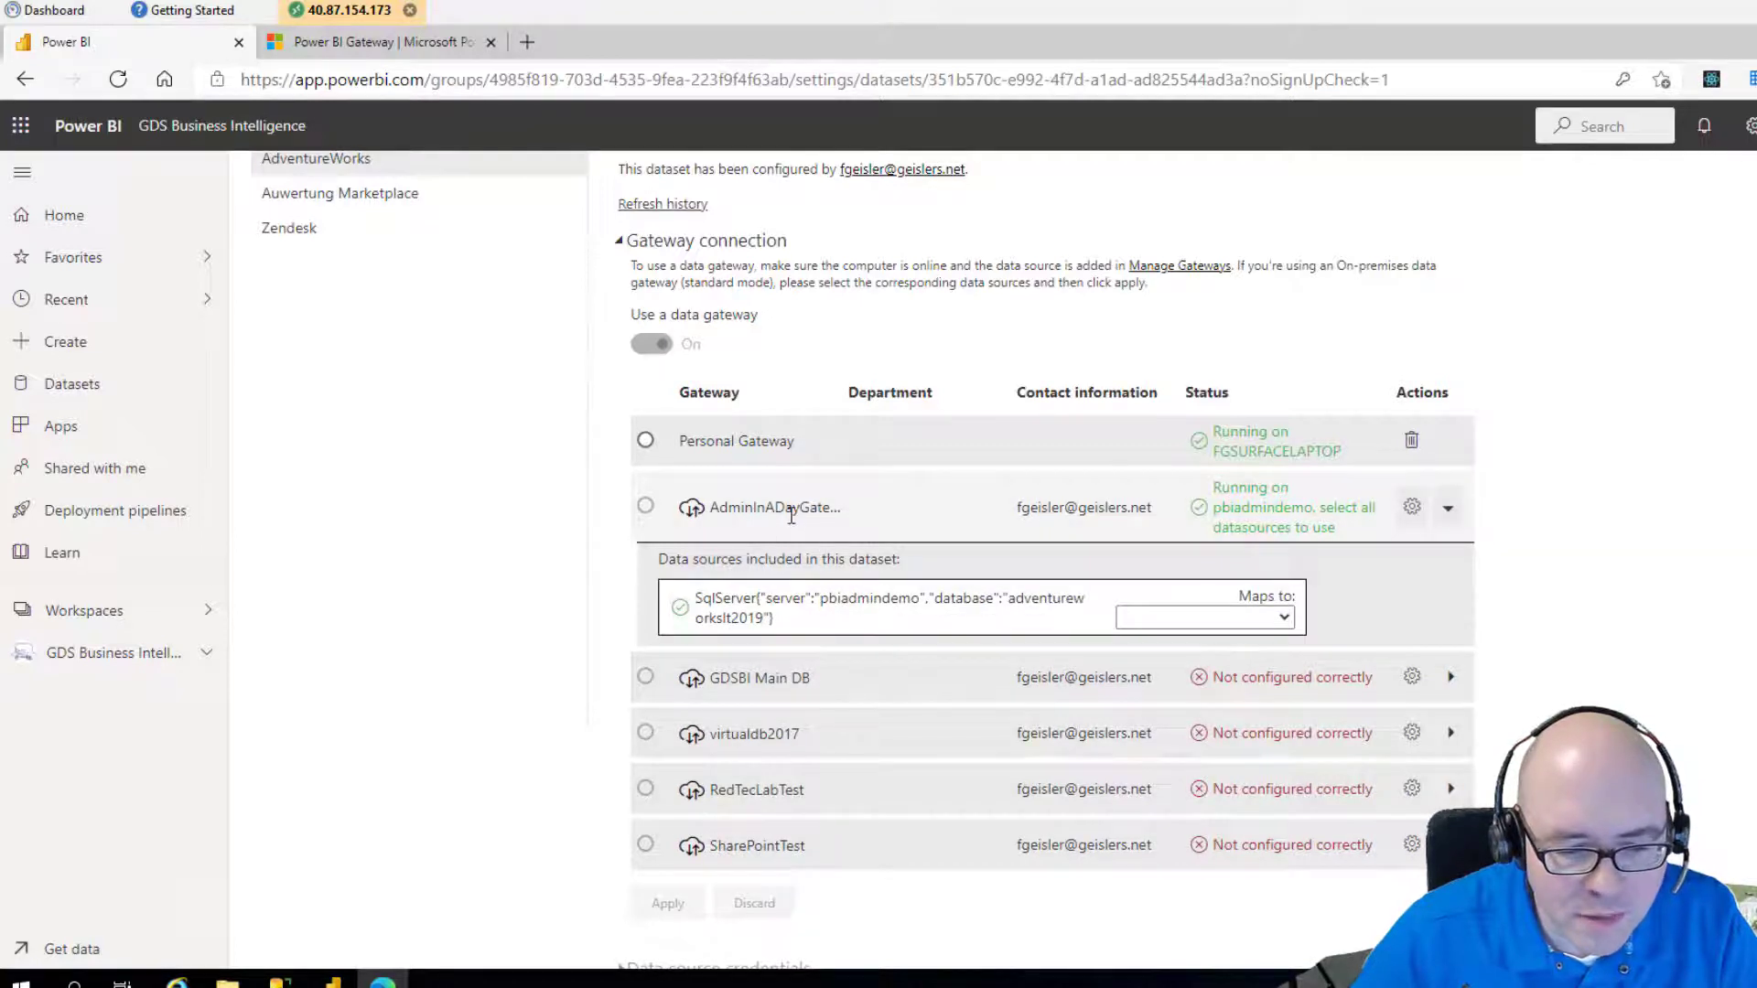
pyautogui.click(1256, 620)
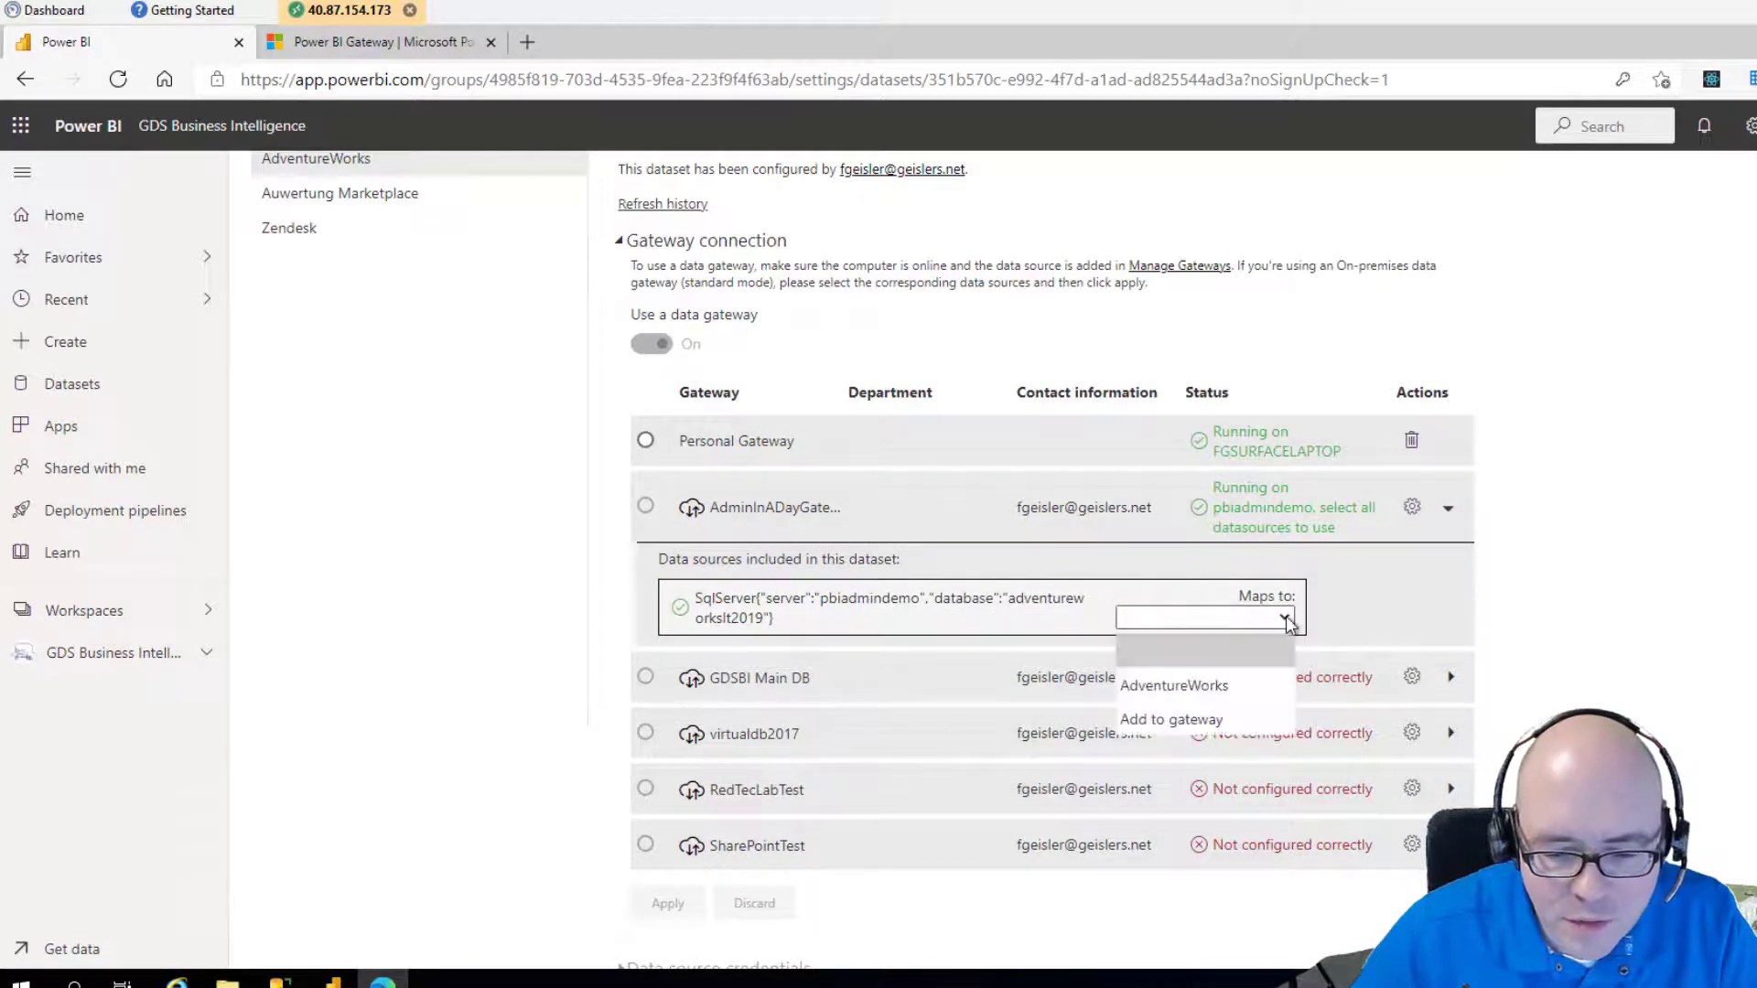
pyautogui.moveTo(898, 606); pyautogui.dragTo(890, 606)
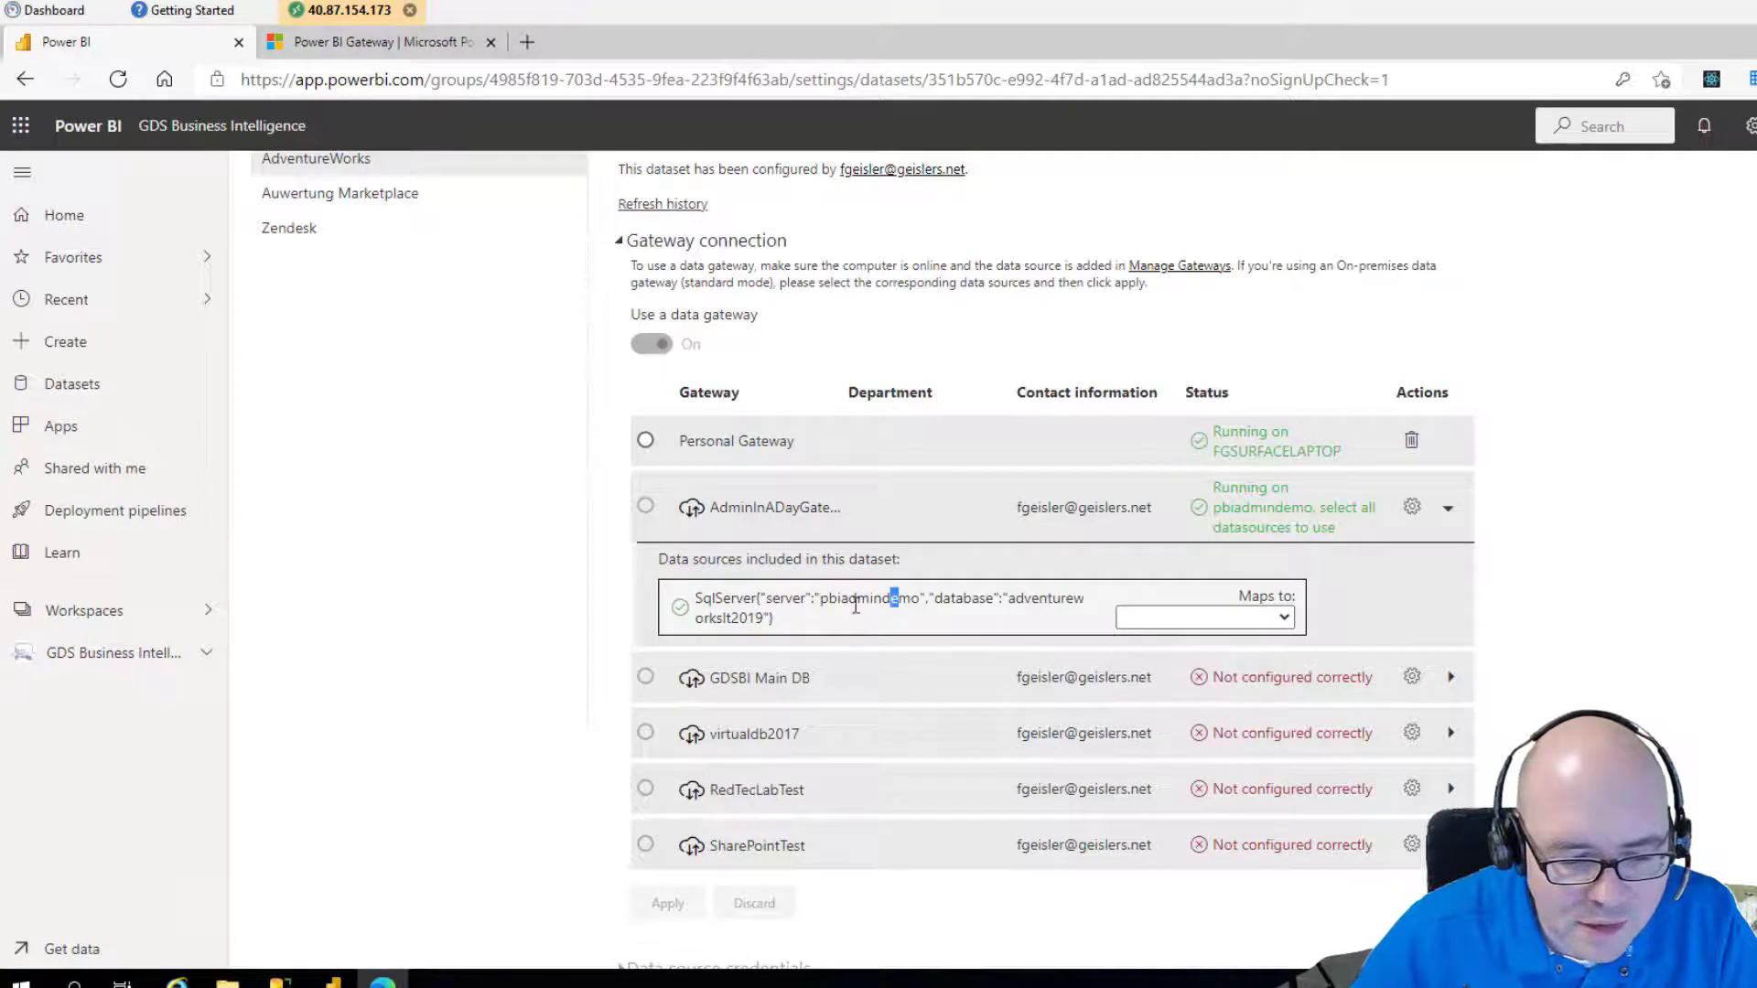
pyautogui.moveTo(785, 600)
pyautogui.mouseDown()
pyautogui.moveTo(961, 601)
pyautogui.moveTo(777, 625)
pyautogui.mouseUp()
pyautogui.click(1161, 618)
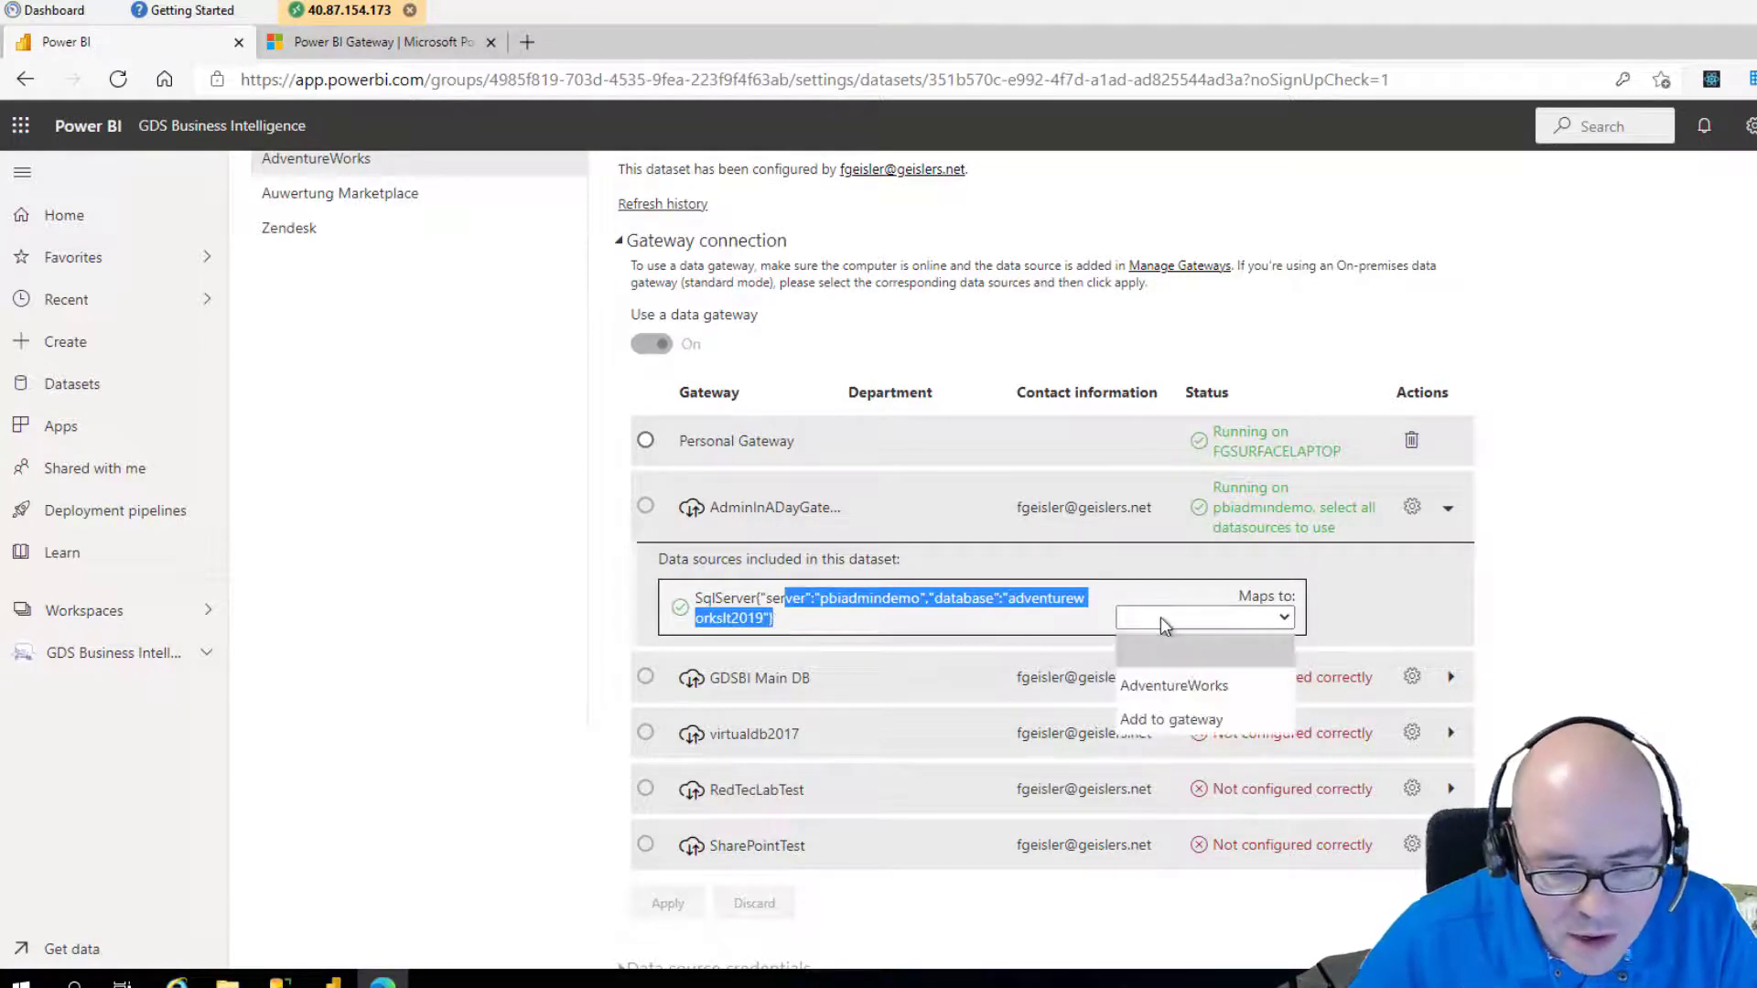
pyautogui.click(1163, 685)
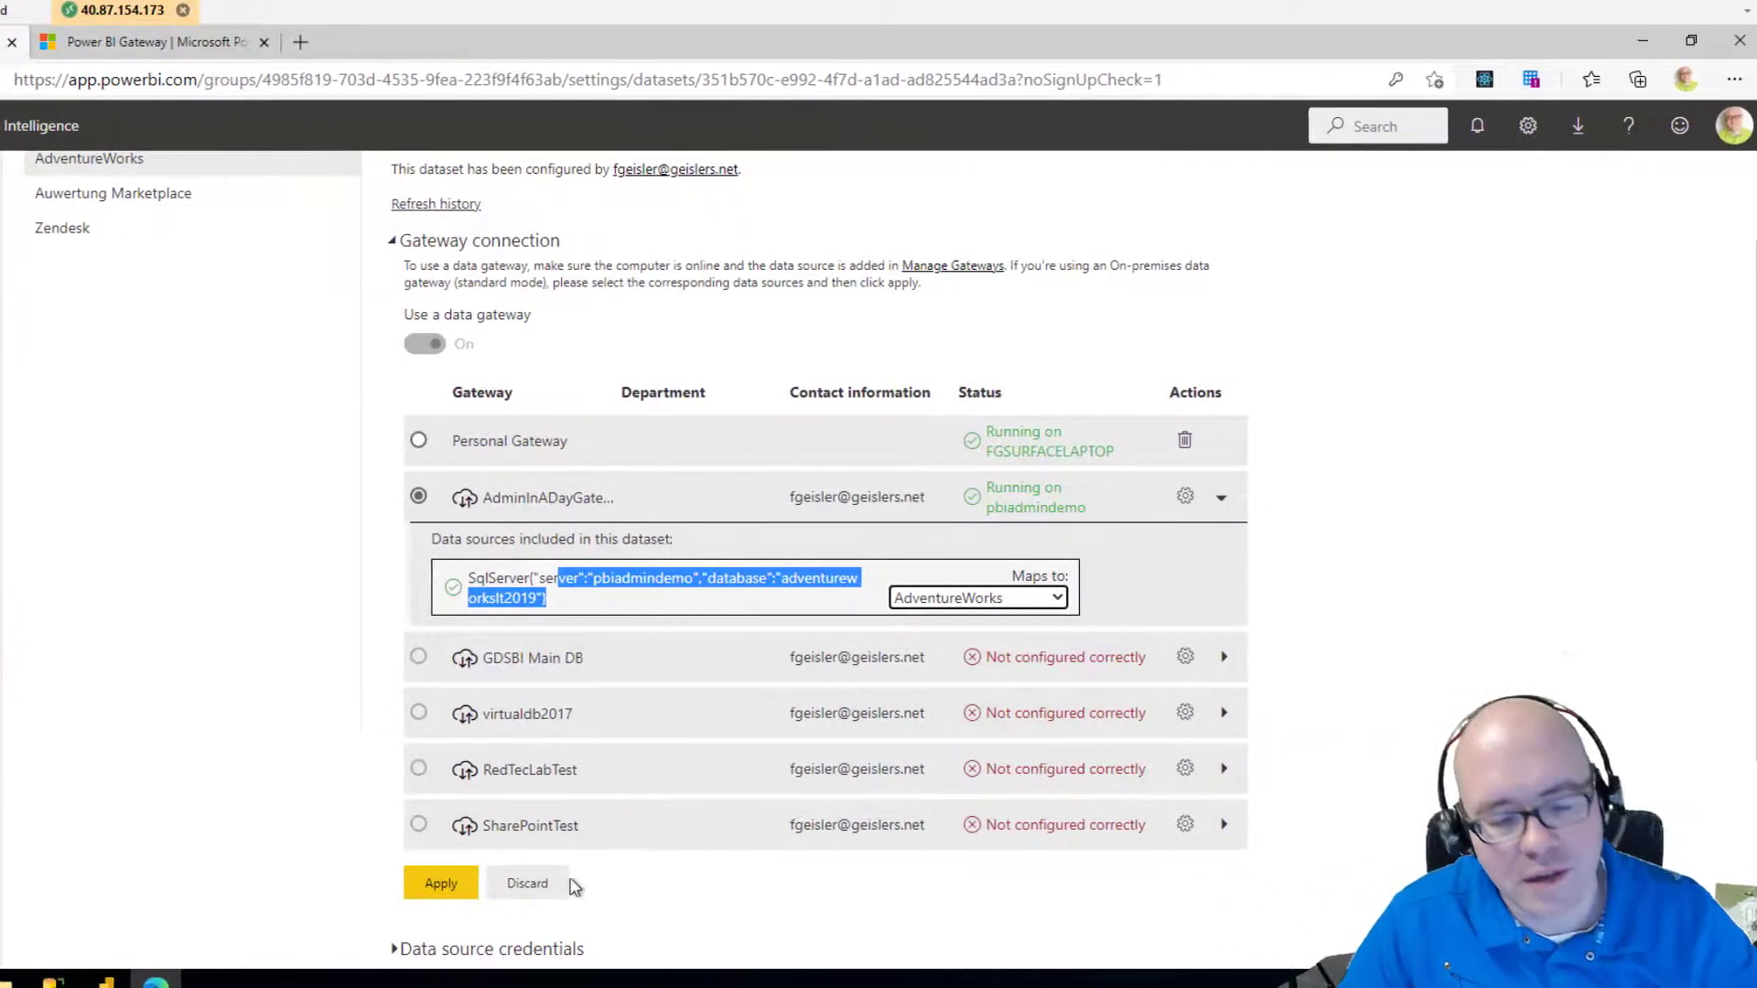
pyautogui.click(445, 885)
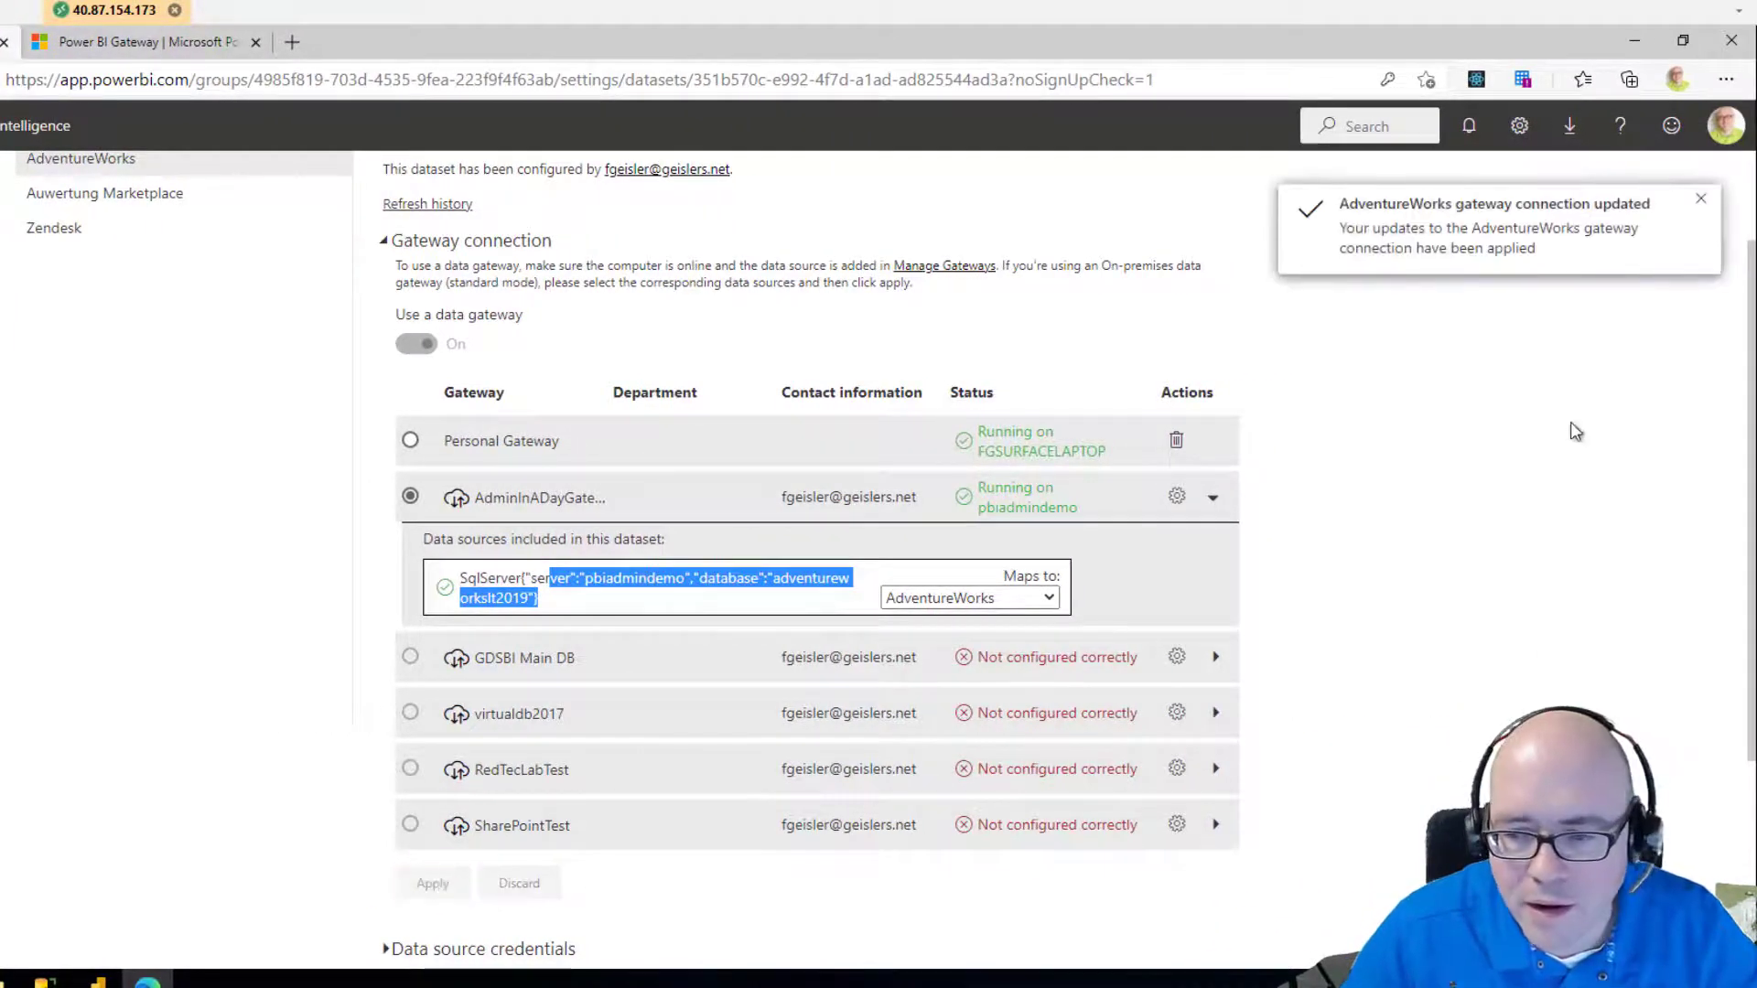
pyautogui.click(1700, 199)
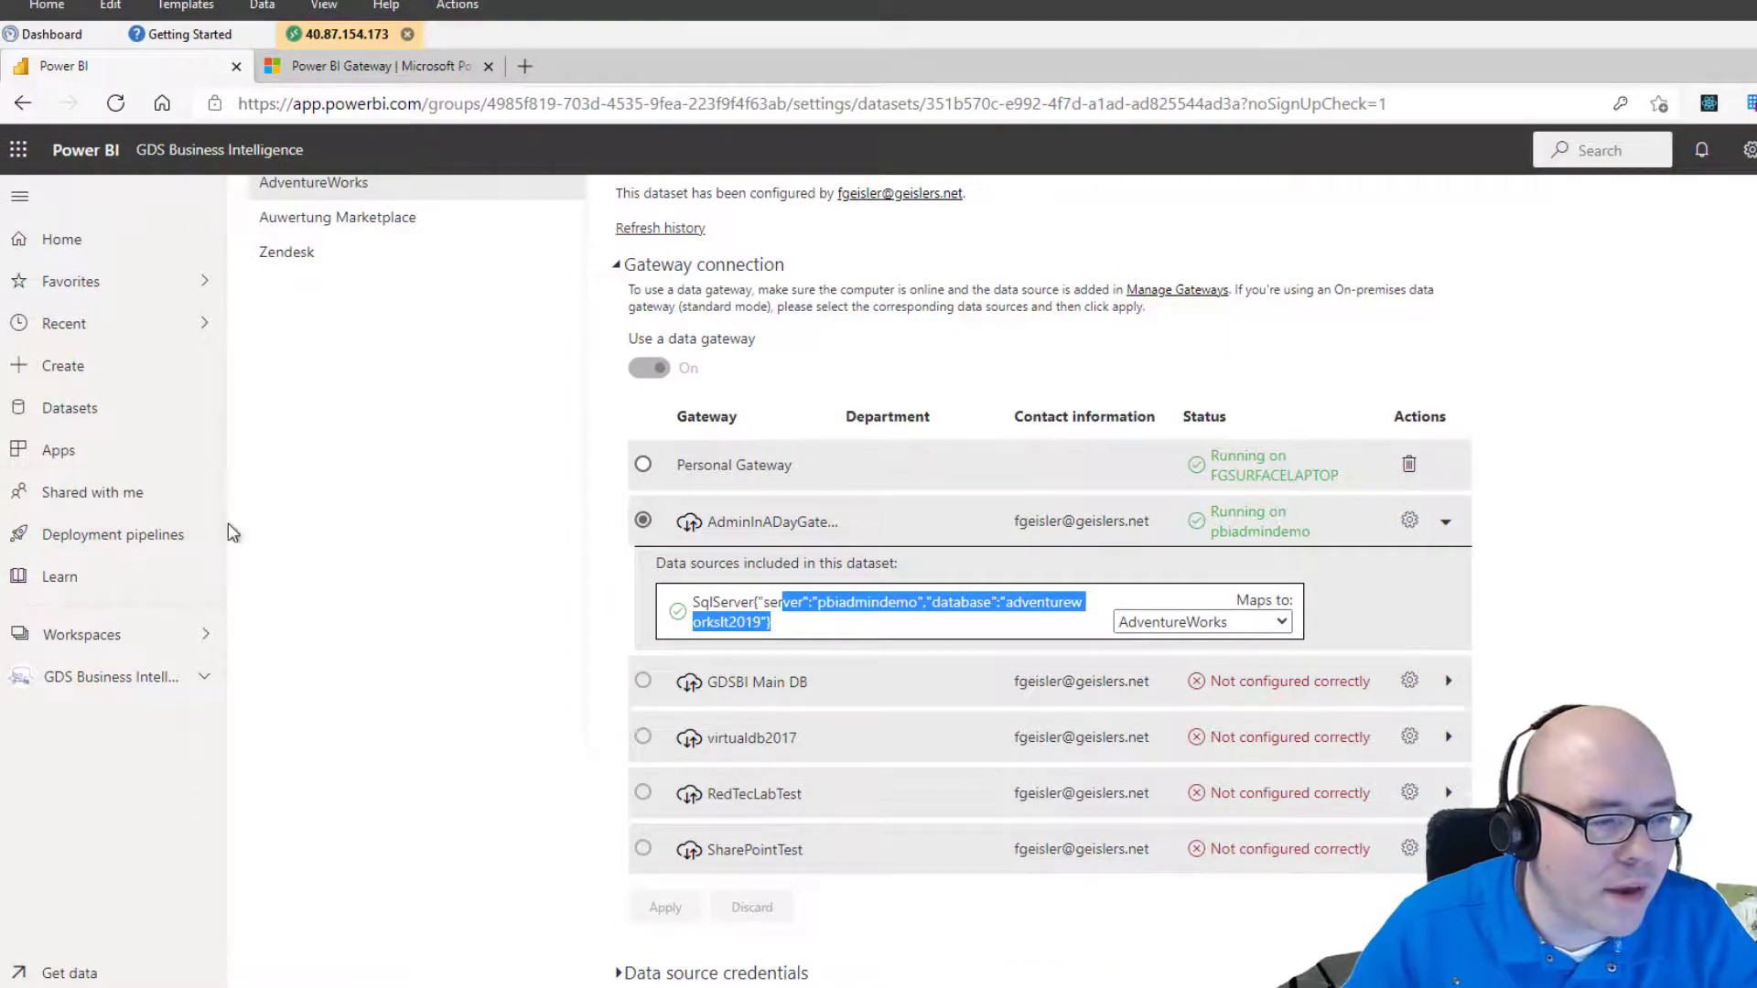
pyautogui.scroll(2, 266, 527)
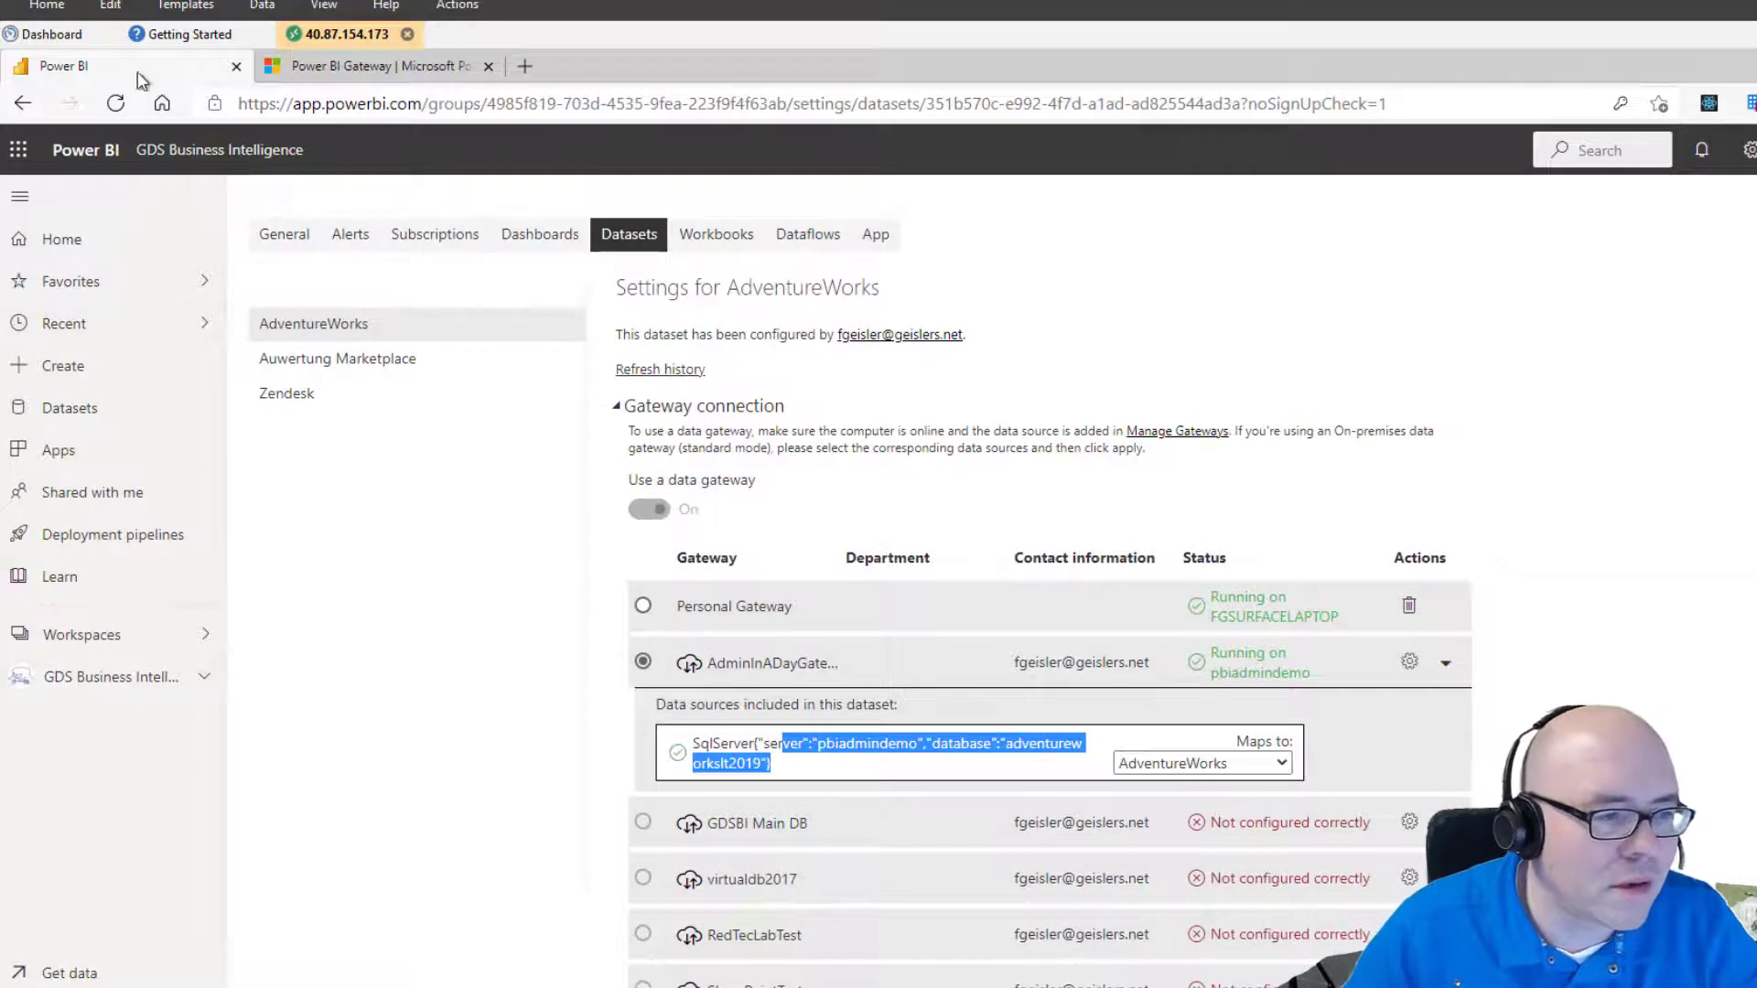
# View the published AdventureWorks report with its ListPrice by Year chart in the workspace.
pyautogui.click(96, 680)
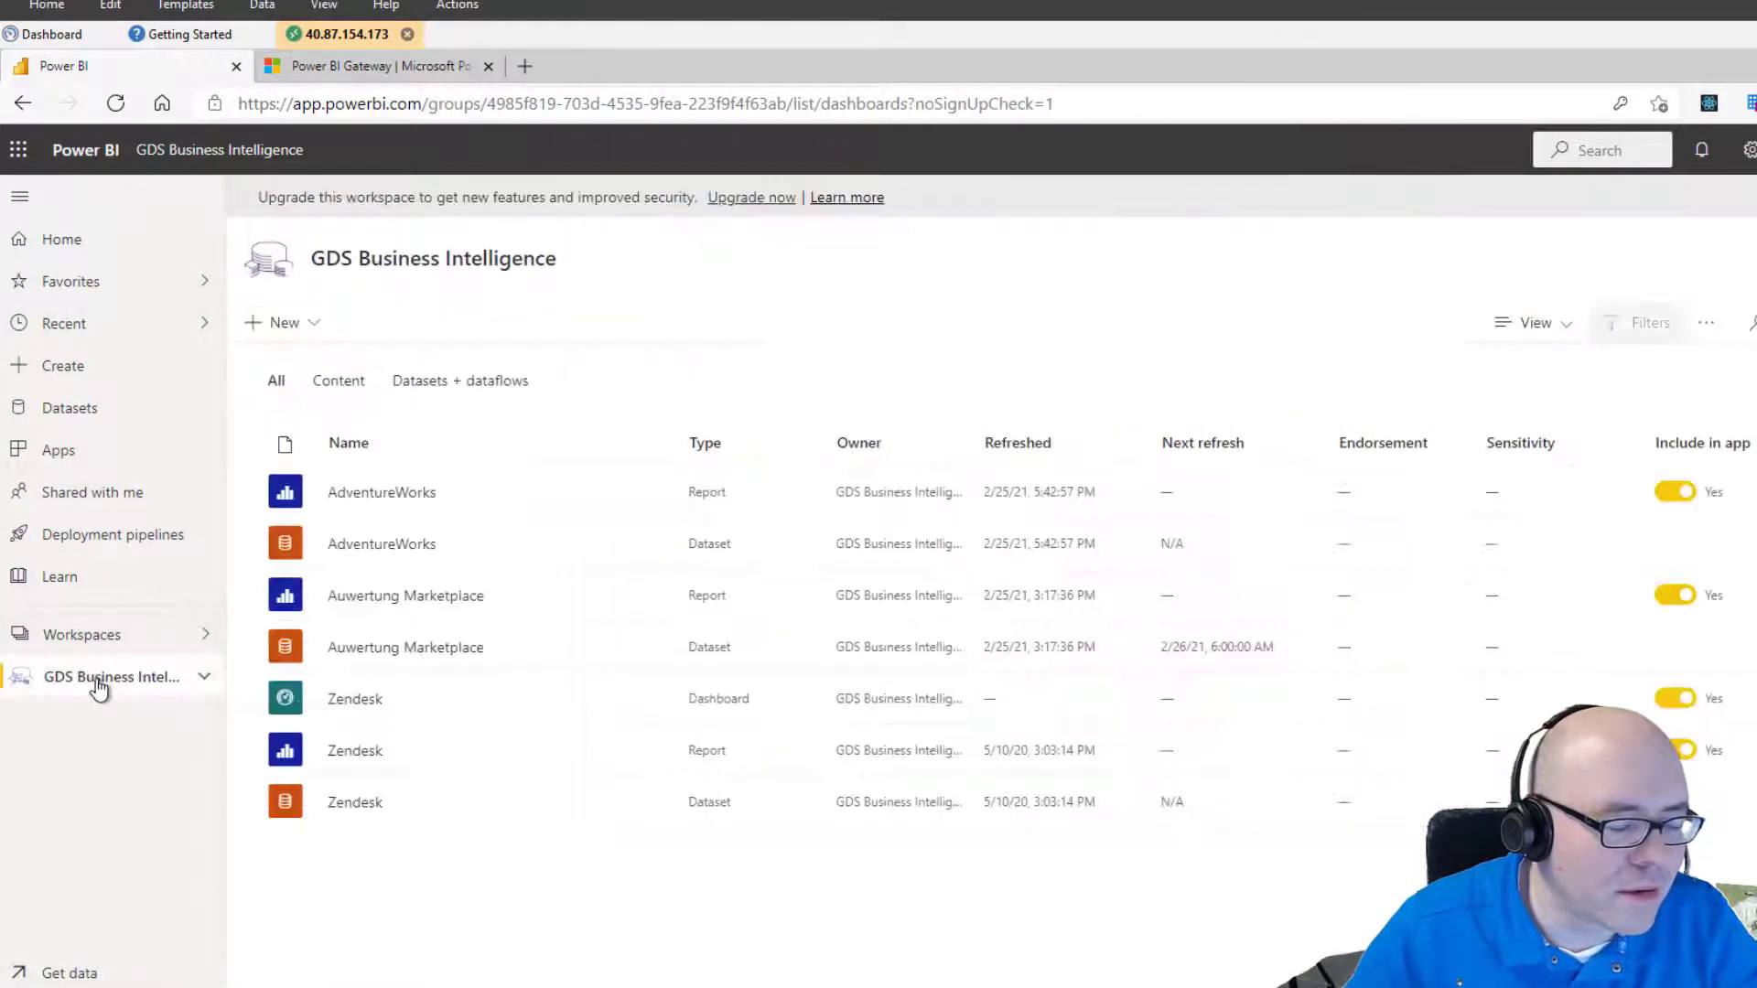
pyautogui.click(396, 496)
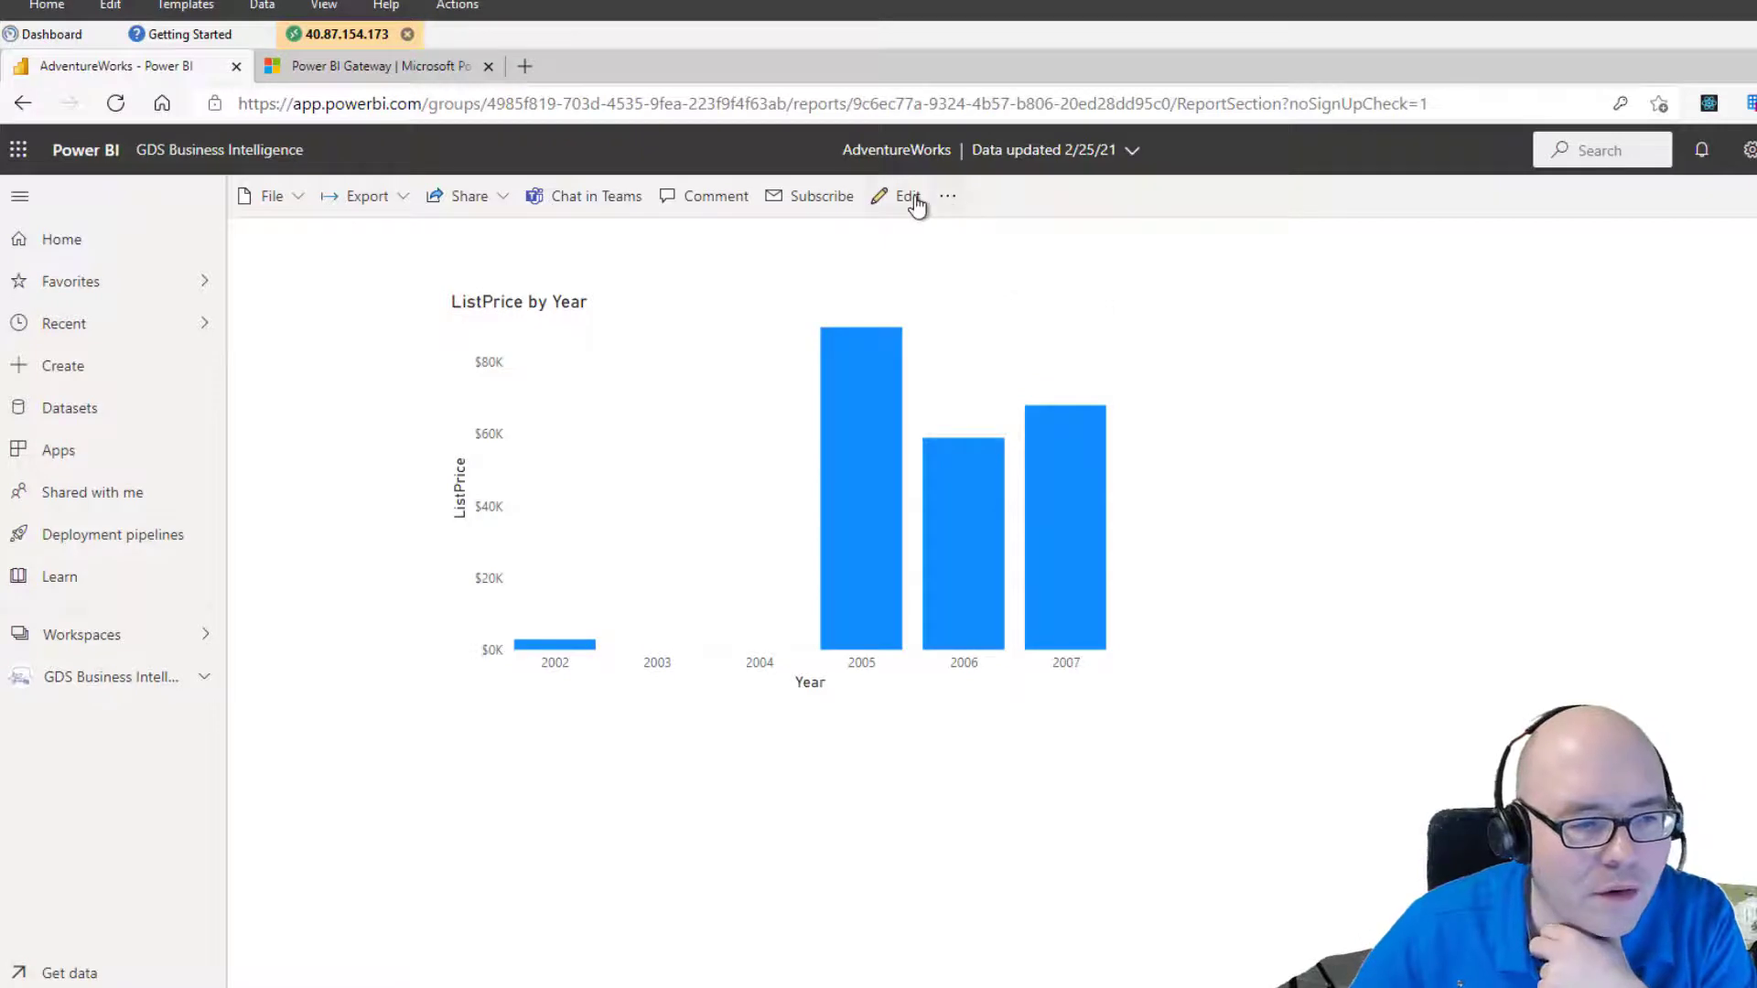
pyautogui.click(948, 196)
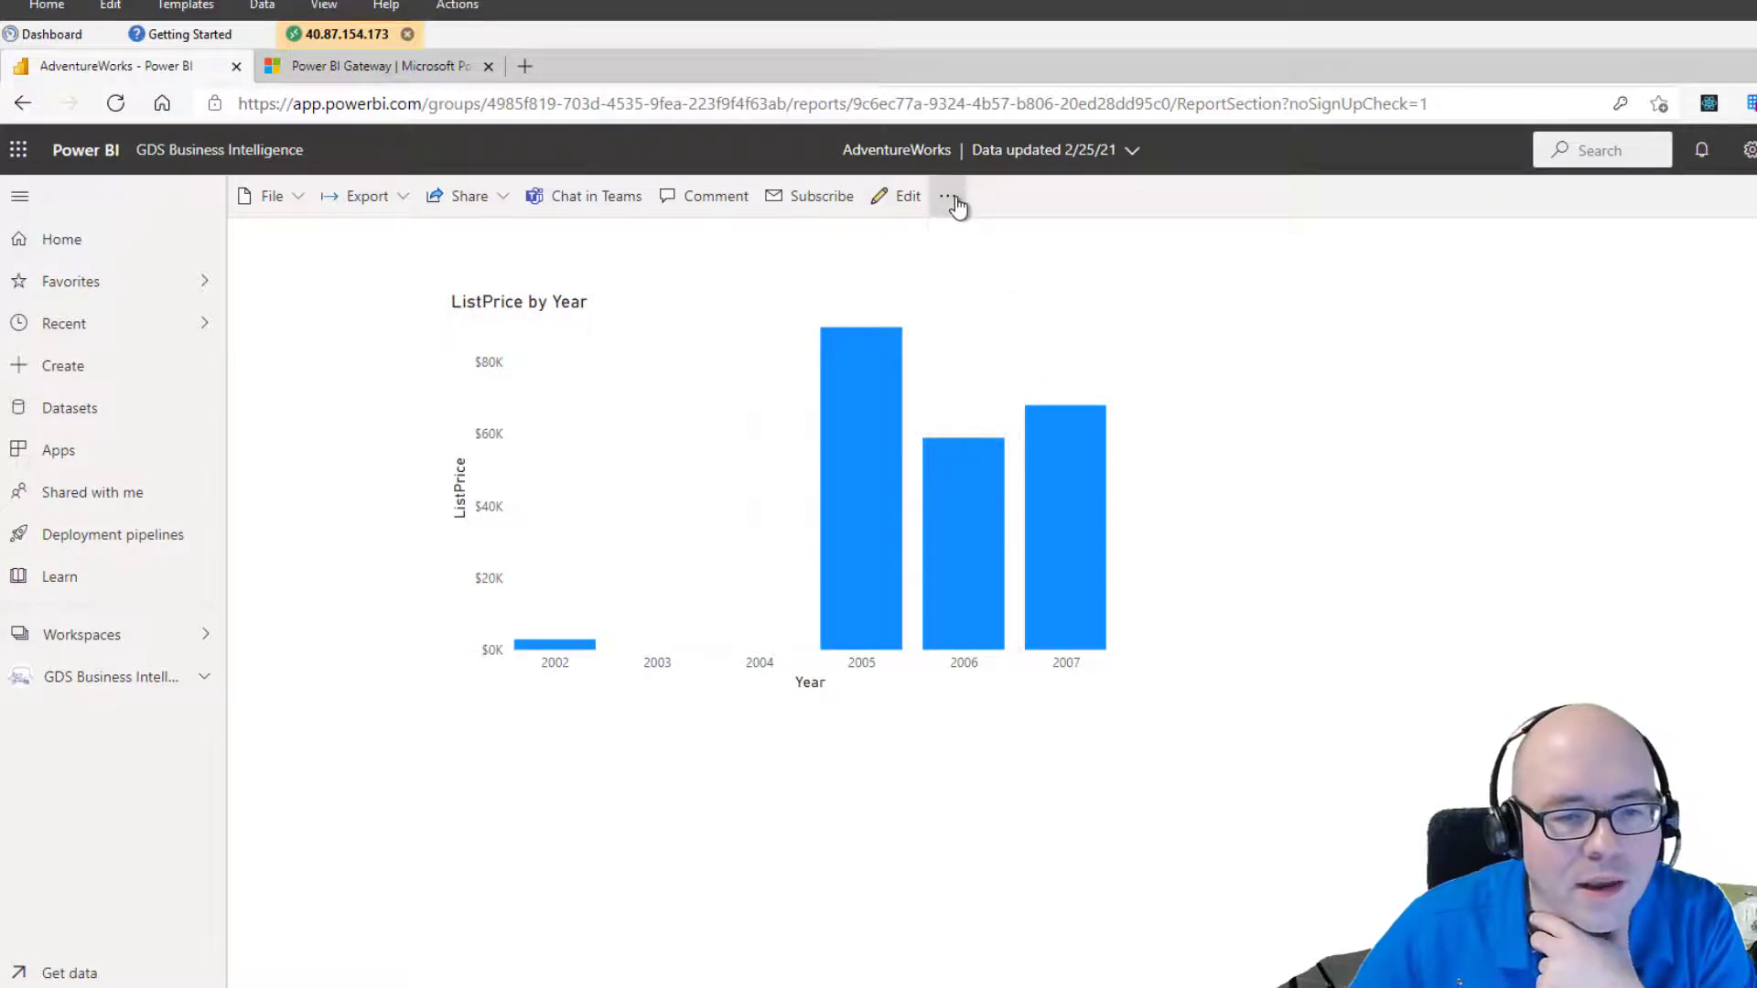
pyautogui.click(1036, 196)
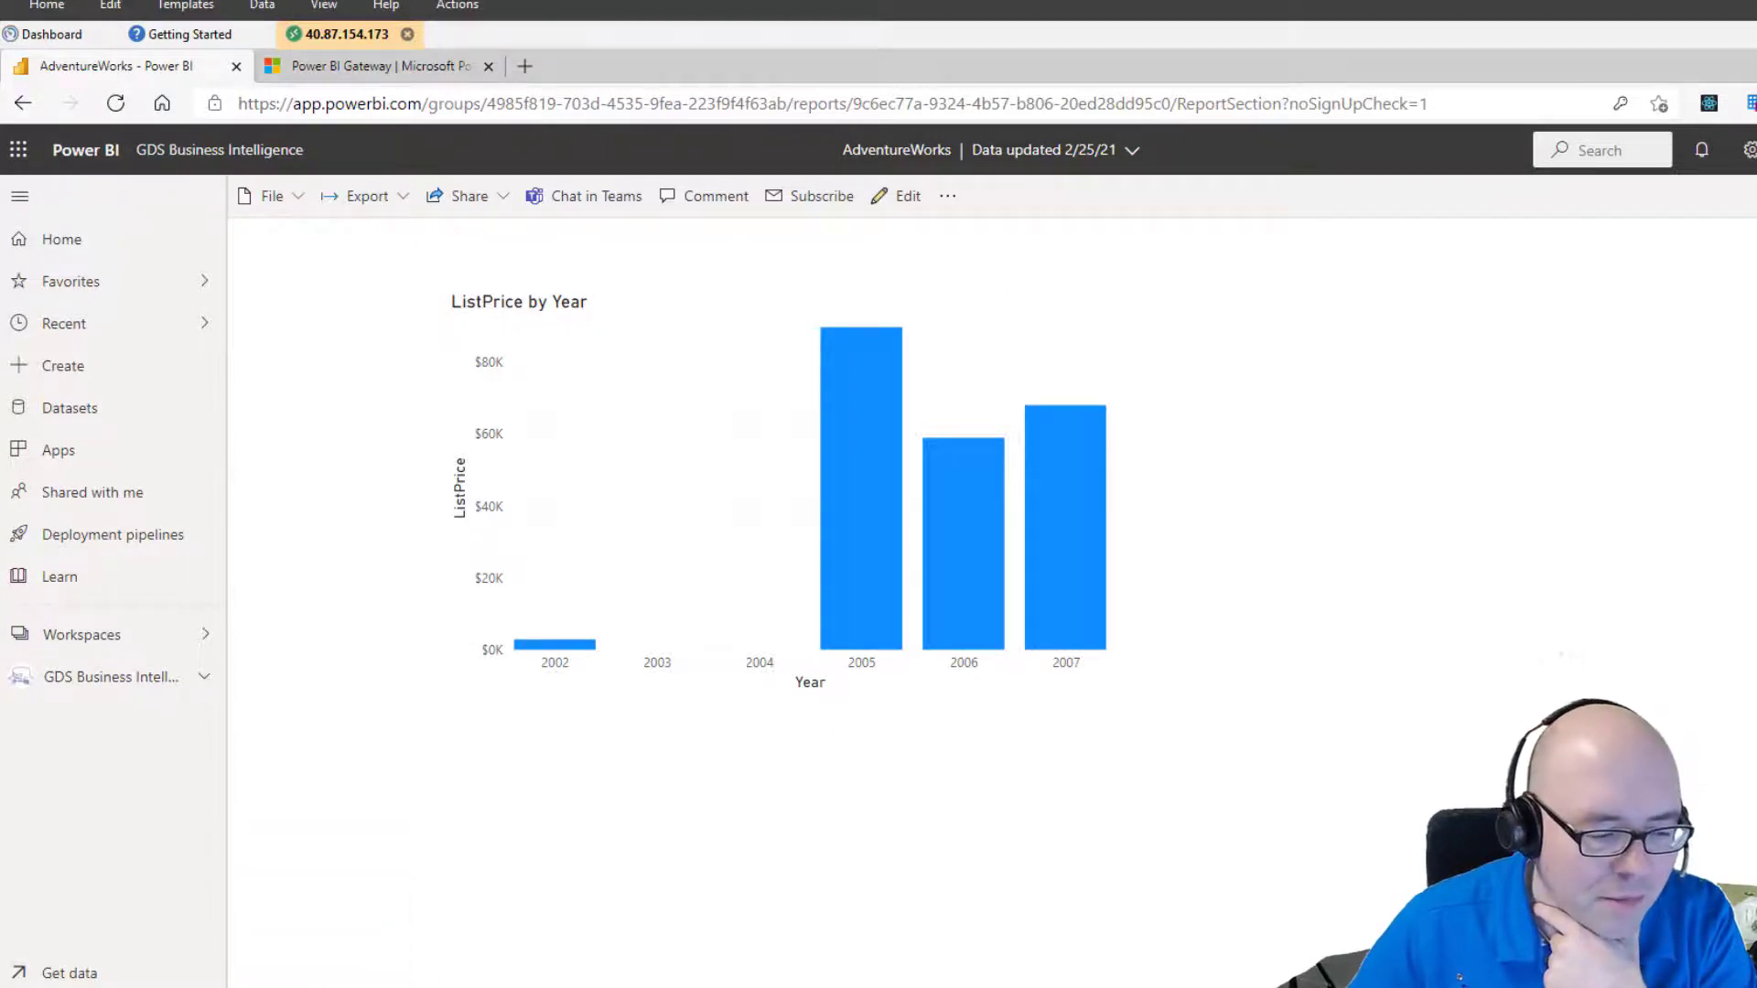
pyautogui.click(279, 920)
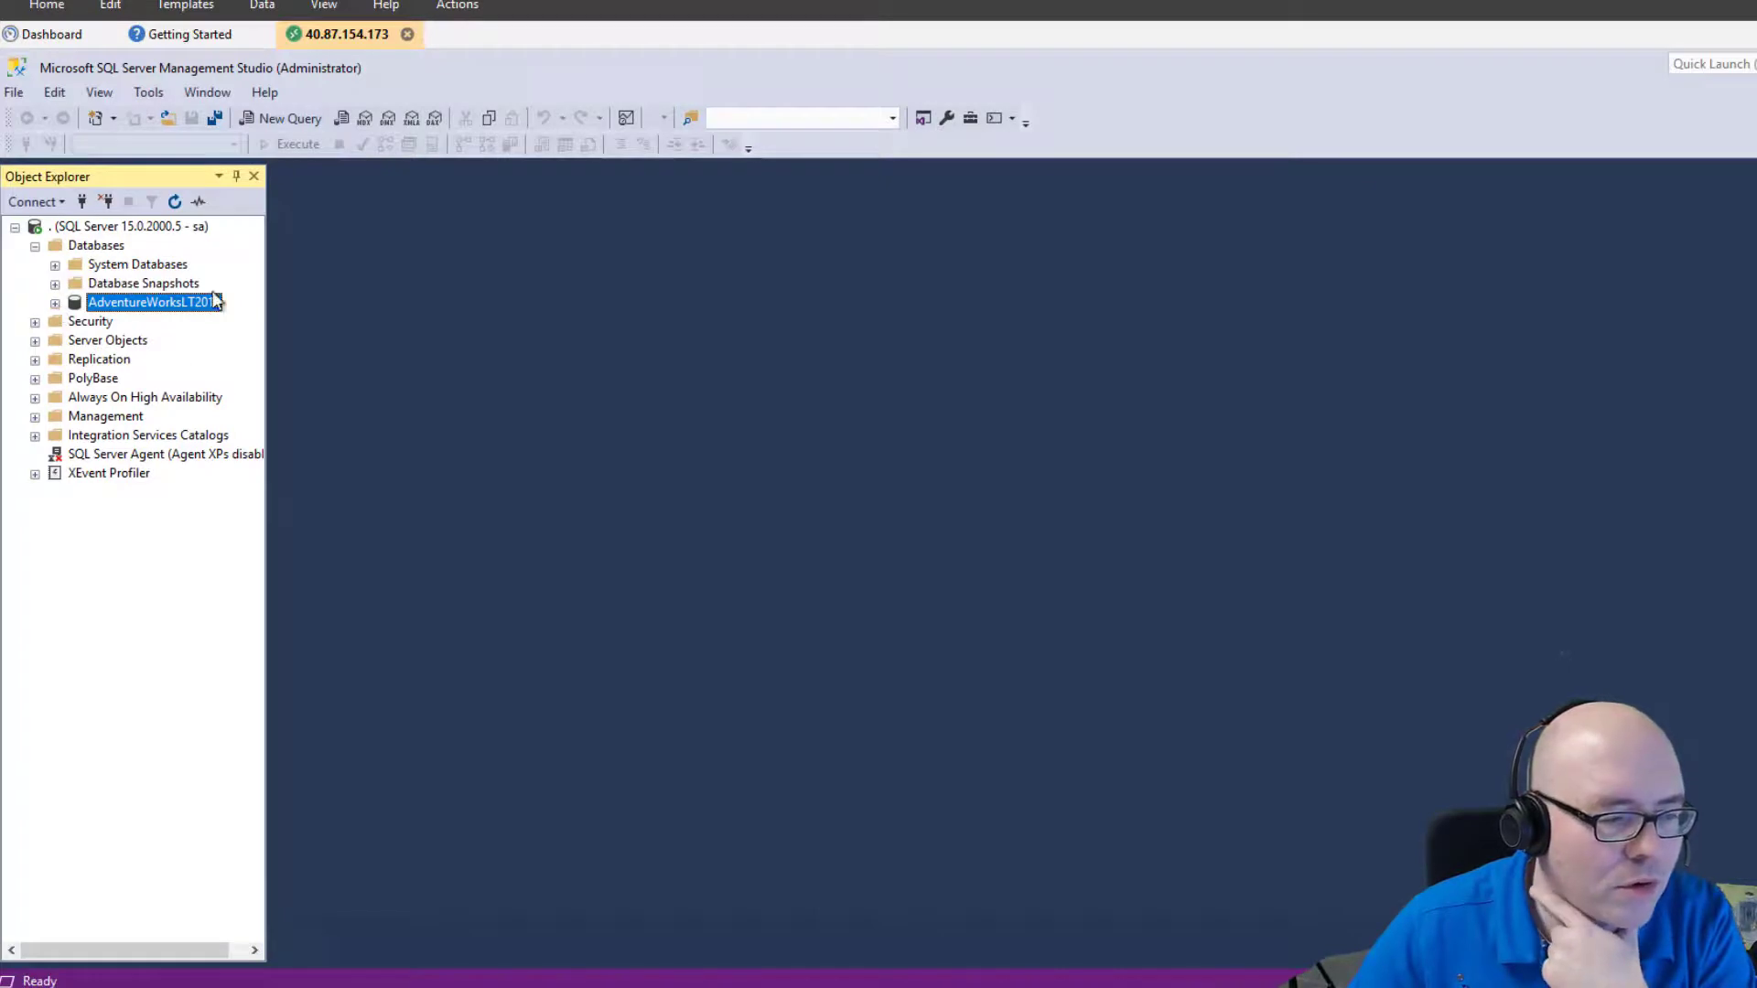
# Start a new query on the AdventureWorksLT2019 database in SSMS.
pyautogui.rightClick(186, 316)
pyautogui.click(291, 343)
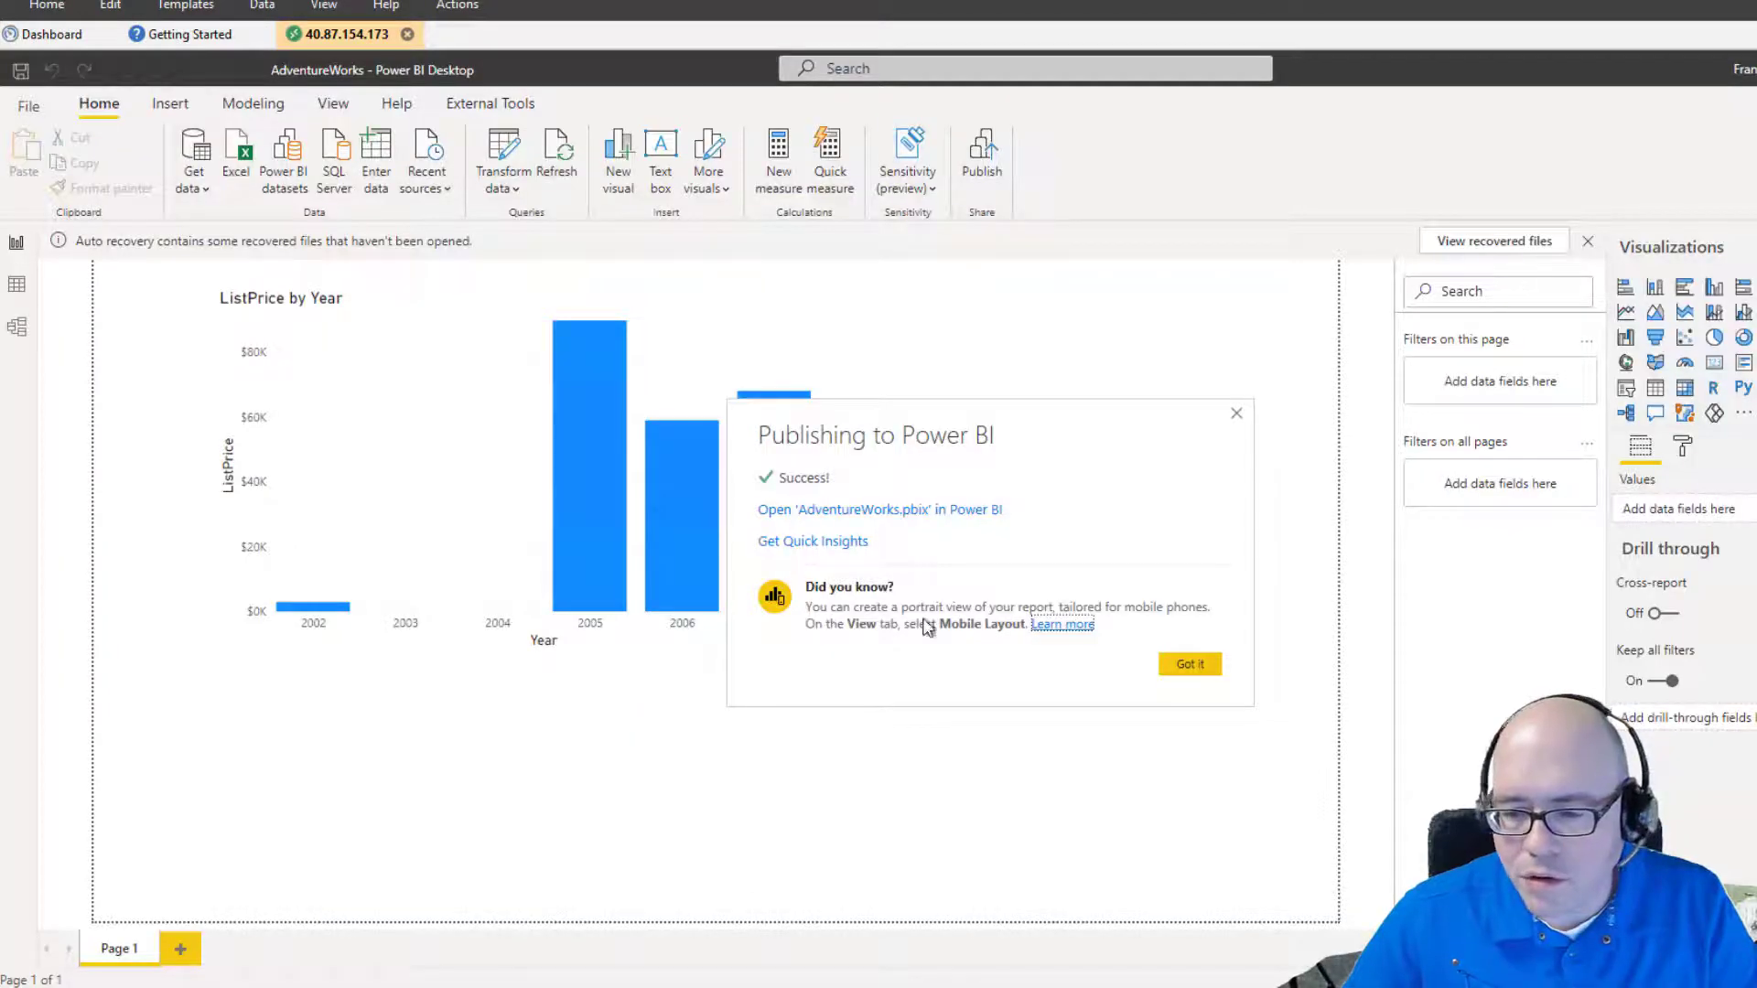
# Dismiss the publish message, select the ListPrice by Year chart and expand the SalesLT Product fields.
pyautogui.click(1236, 414)
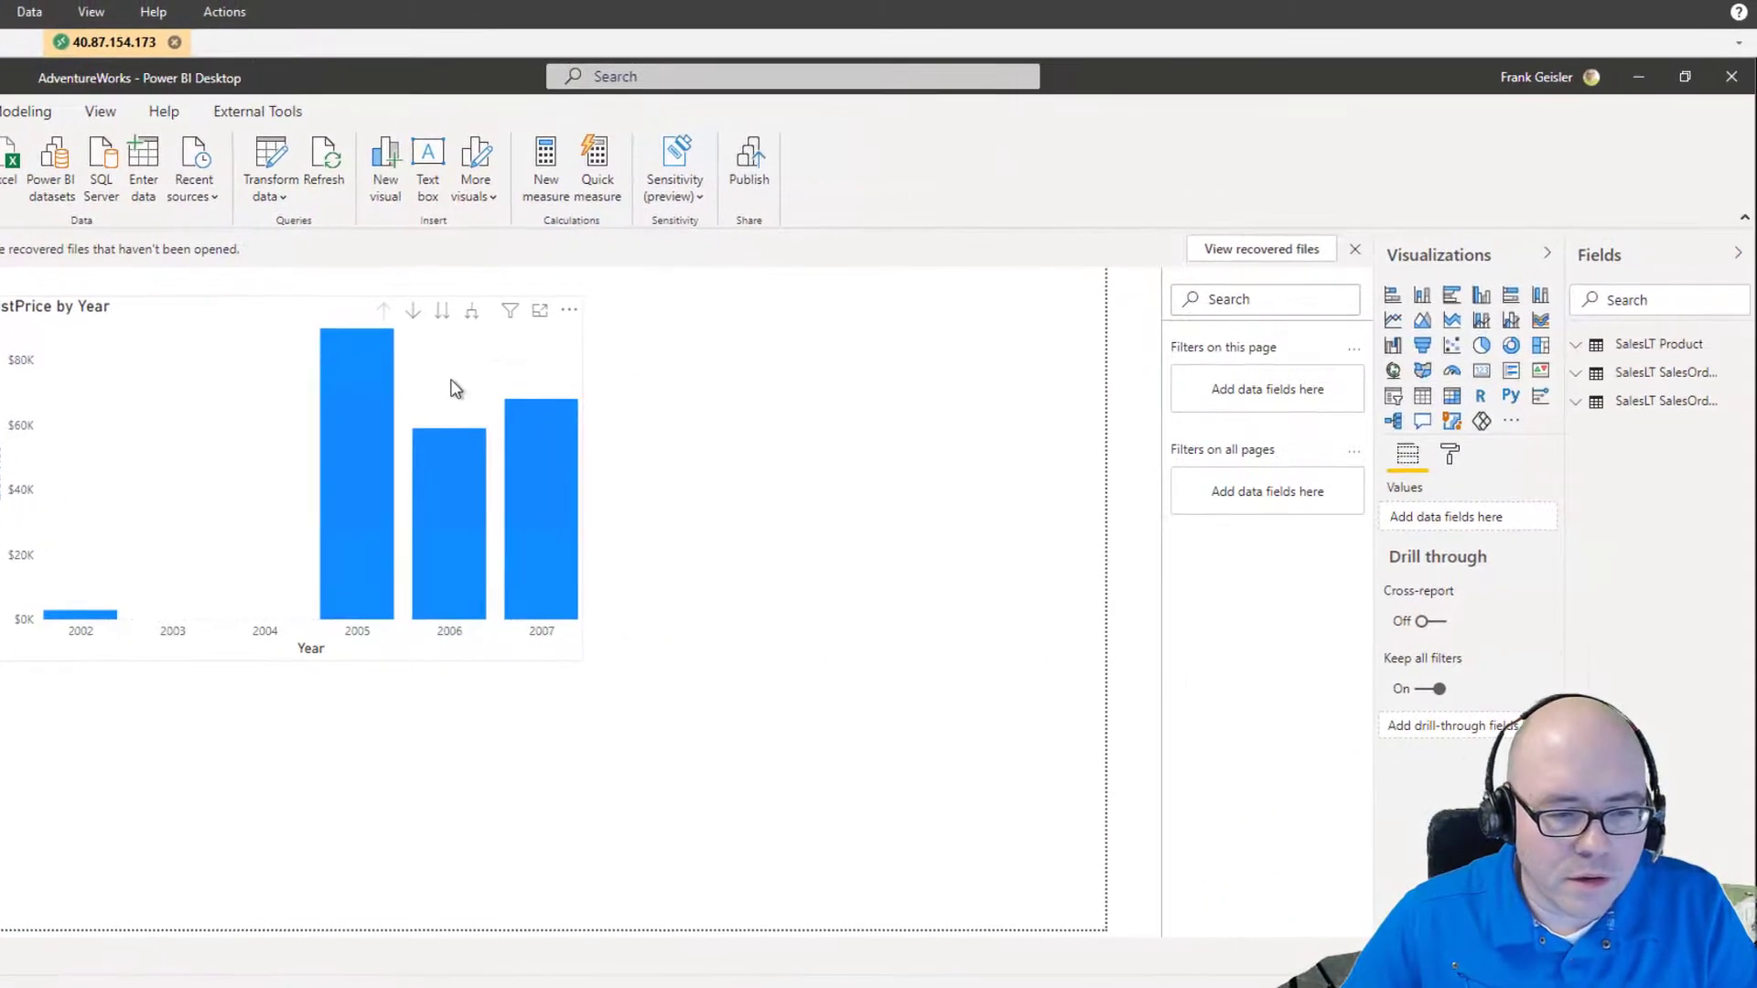
pyautogui.click(454, 388)
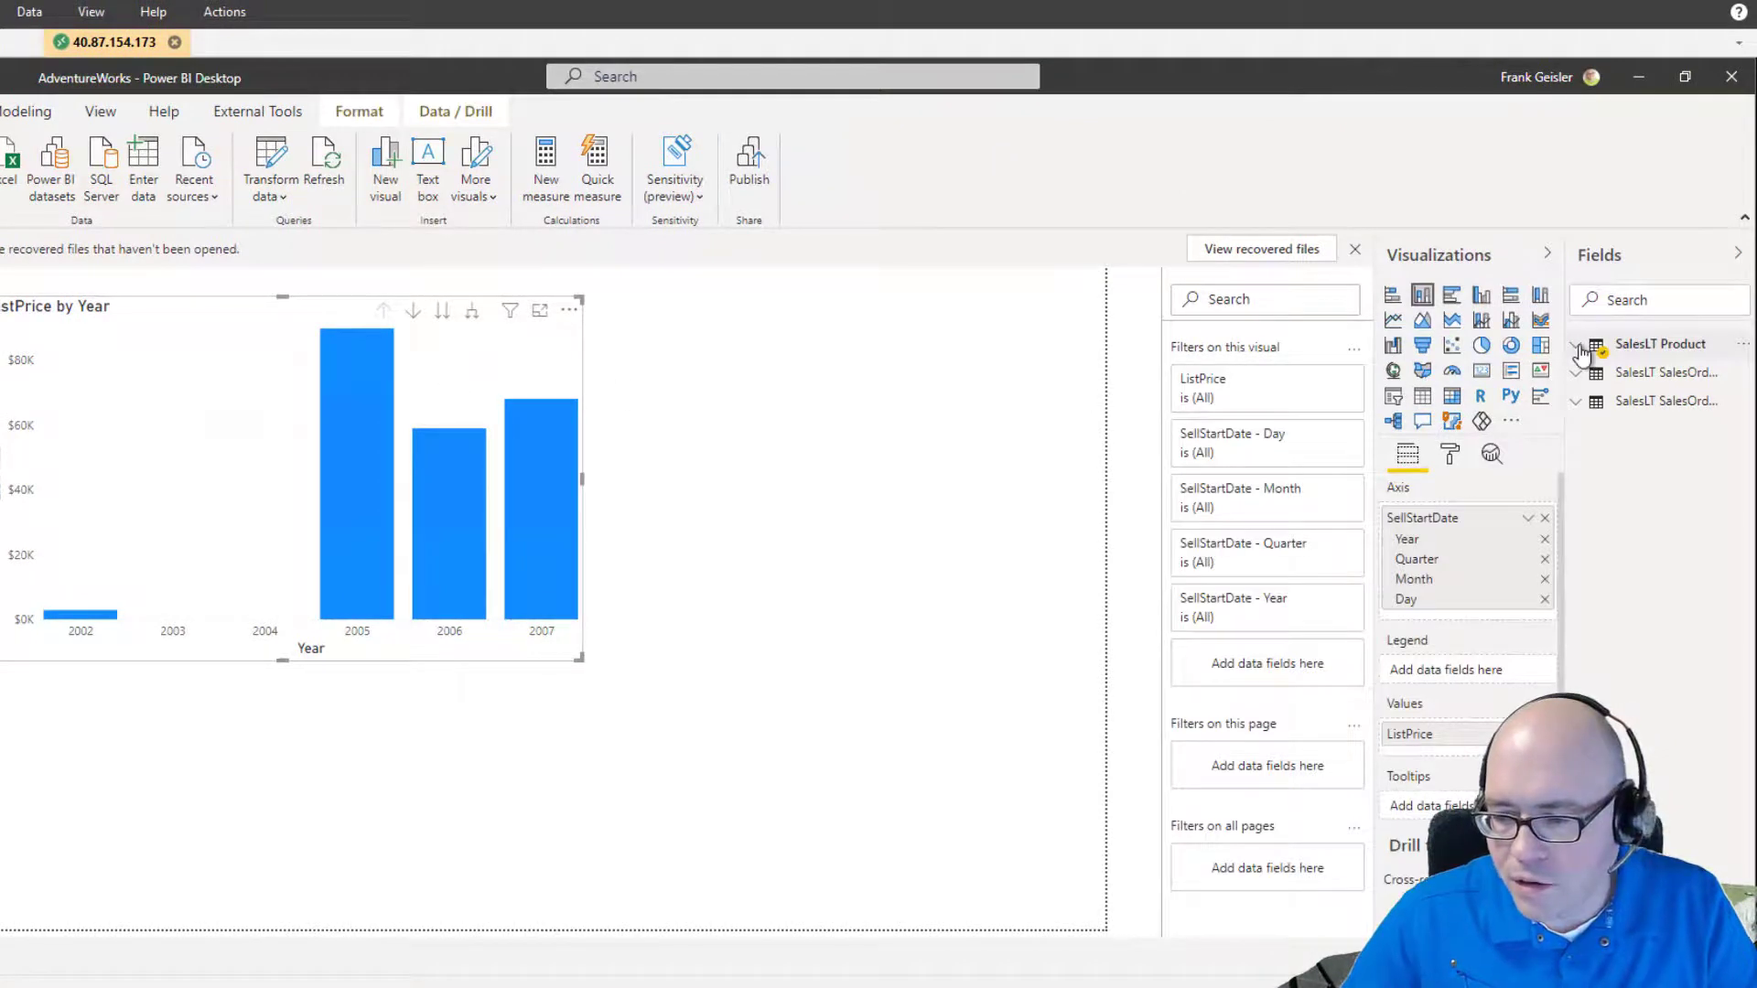
pyautogui.click(1707, 355)
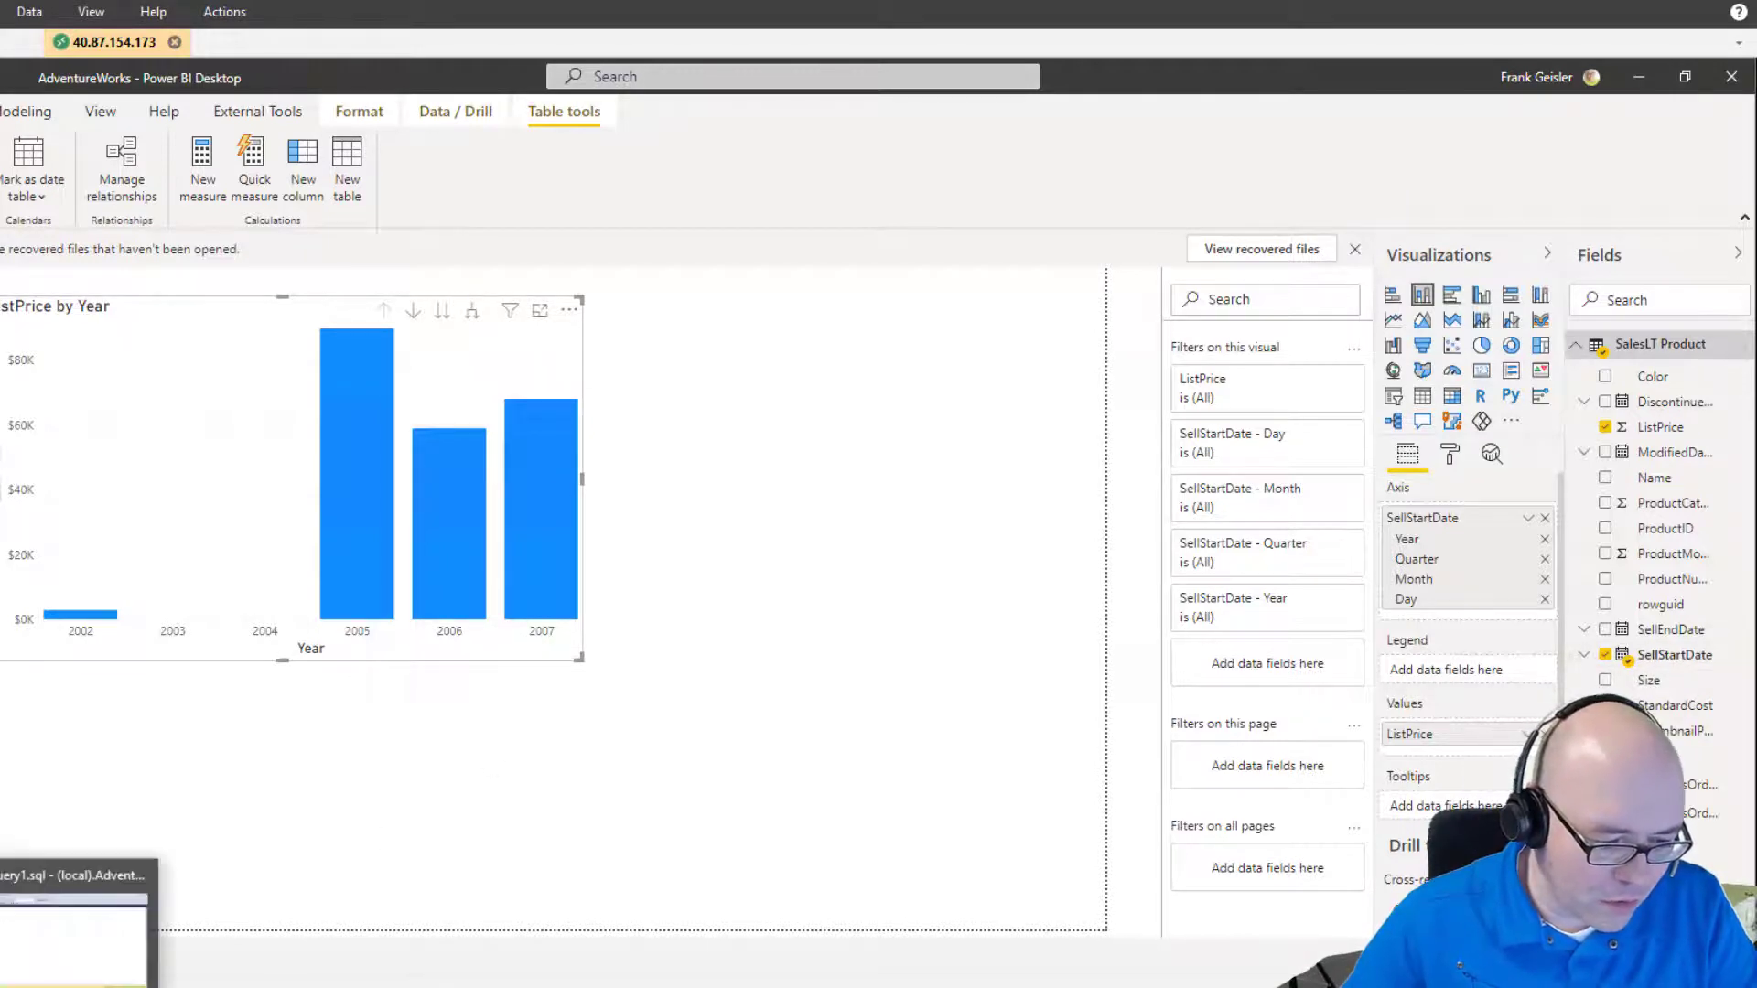
pyautogui.click(55, 985)
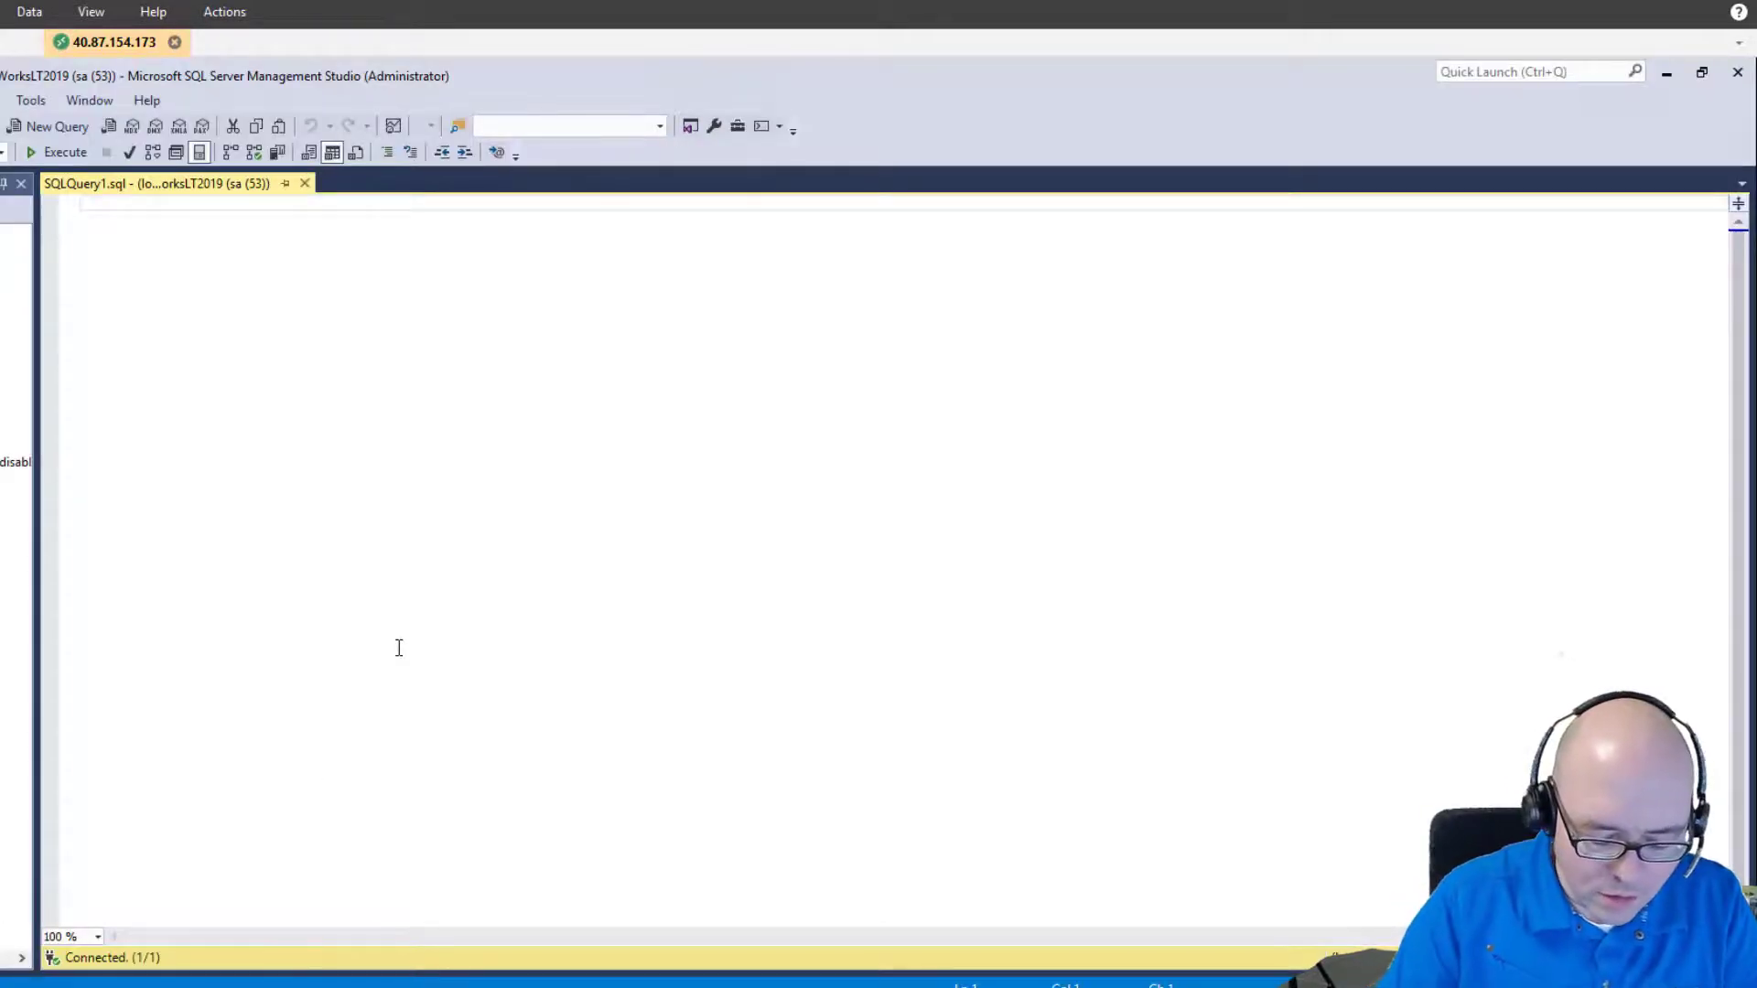
# Expand the AdventureWorksLT2019 database and widen Object Explorer so the full table names are readable.
pyautogui.write('Update')
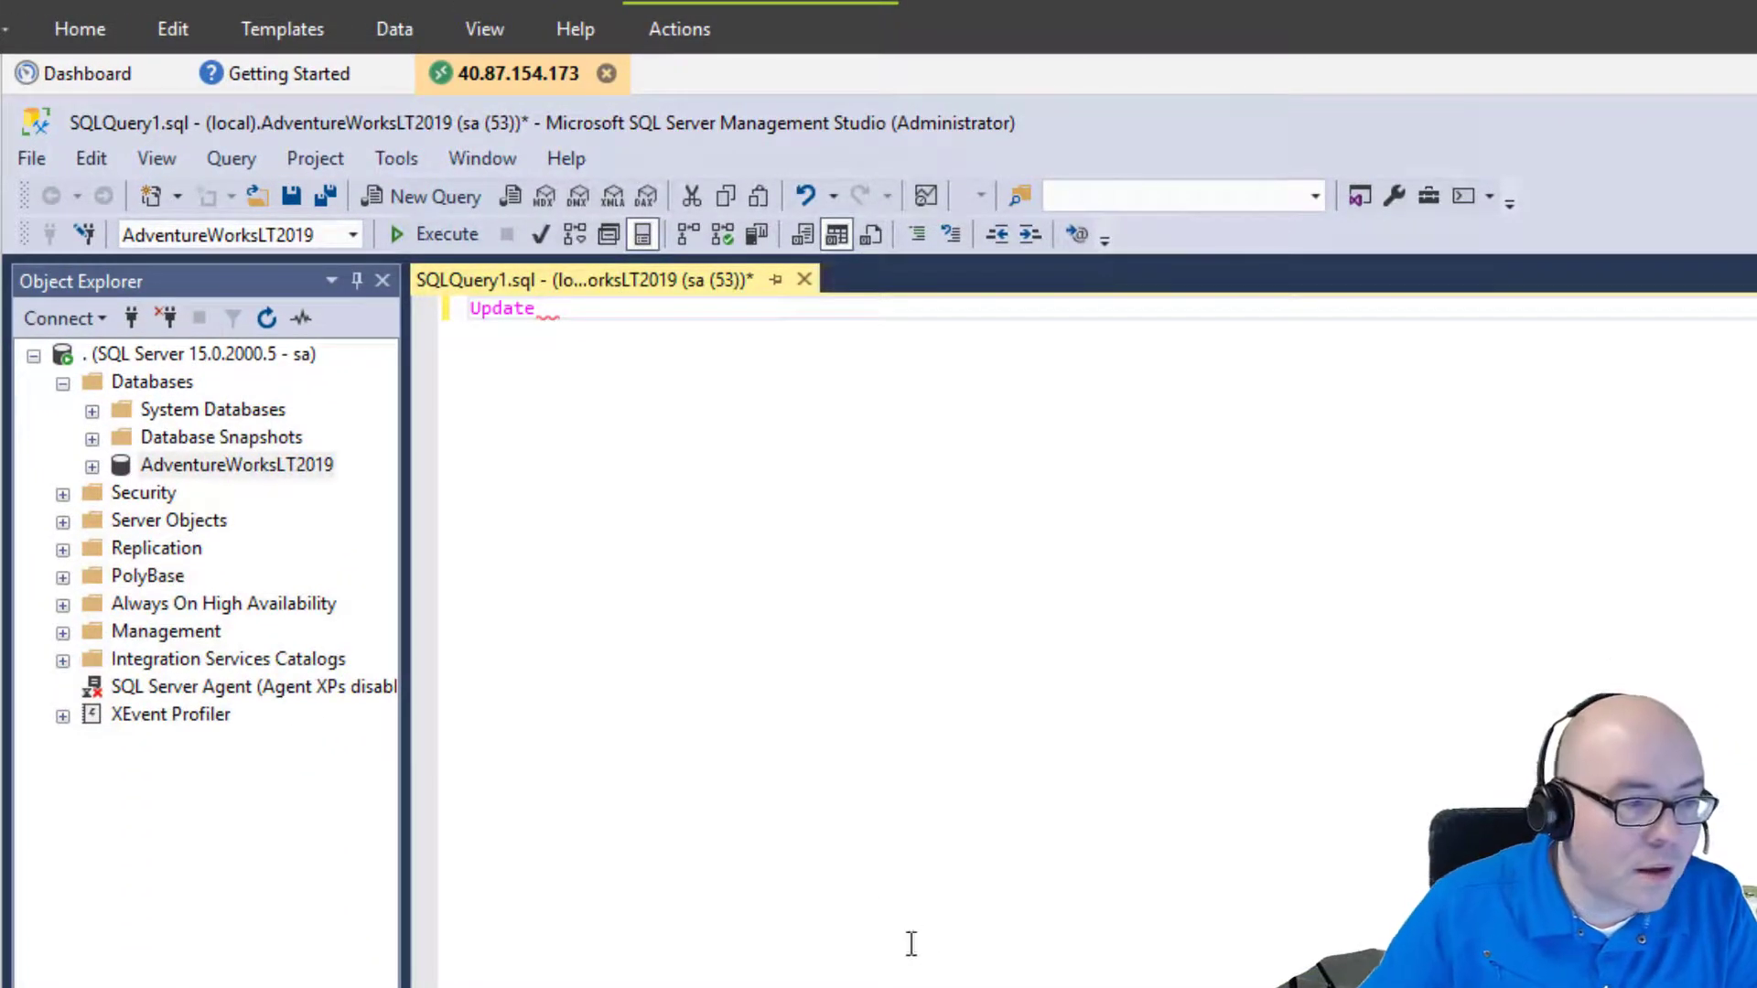
pyautogui.click(91, 466)
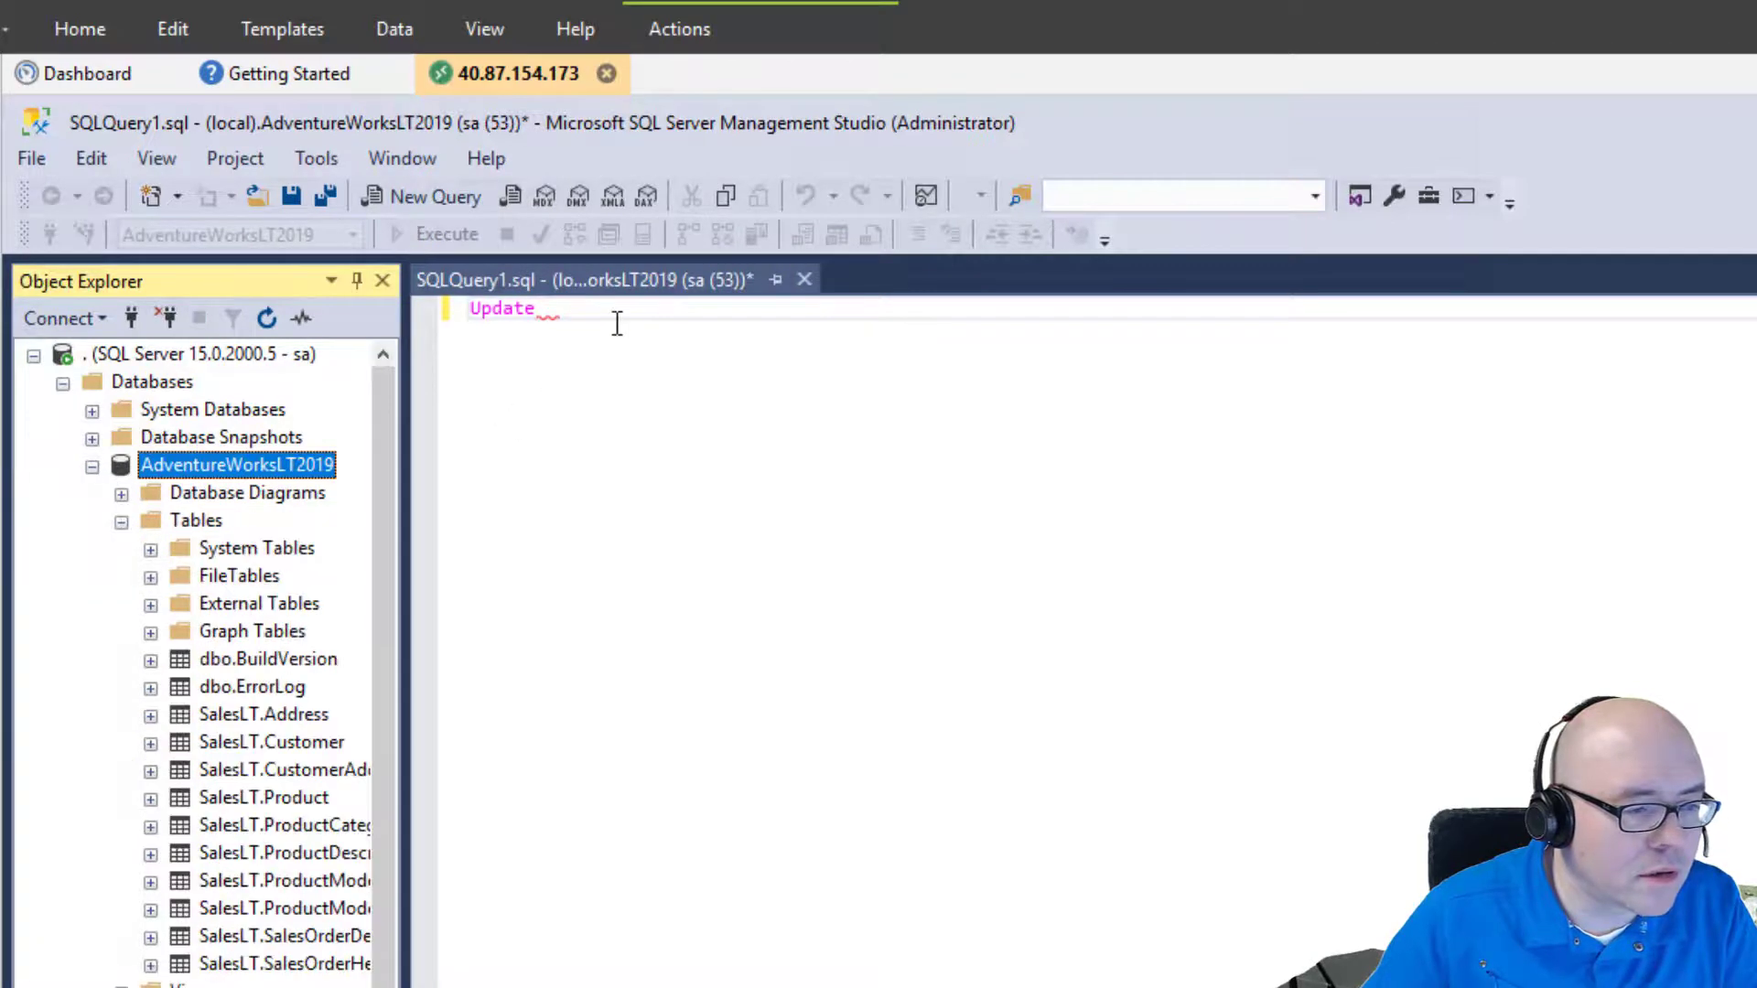
pyautogui.click(486, 524)
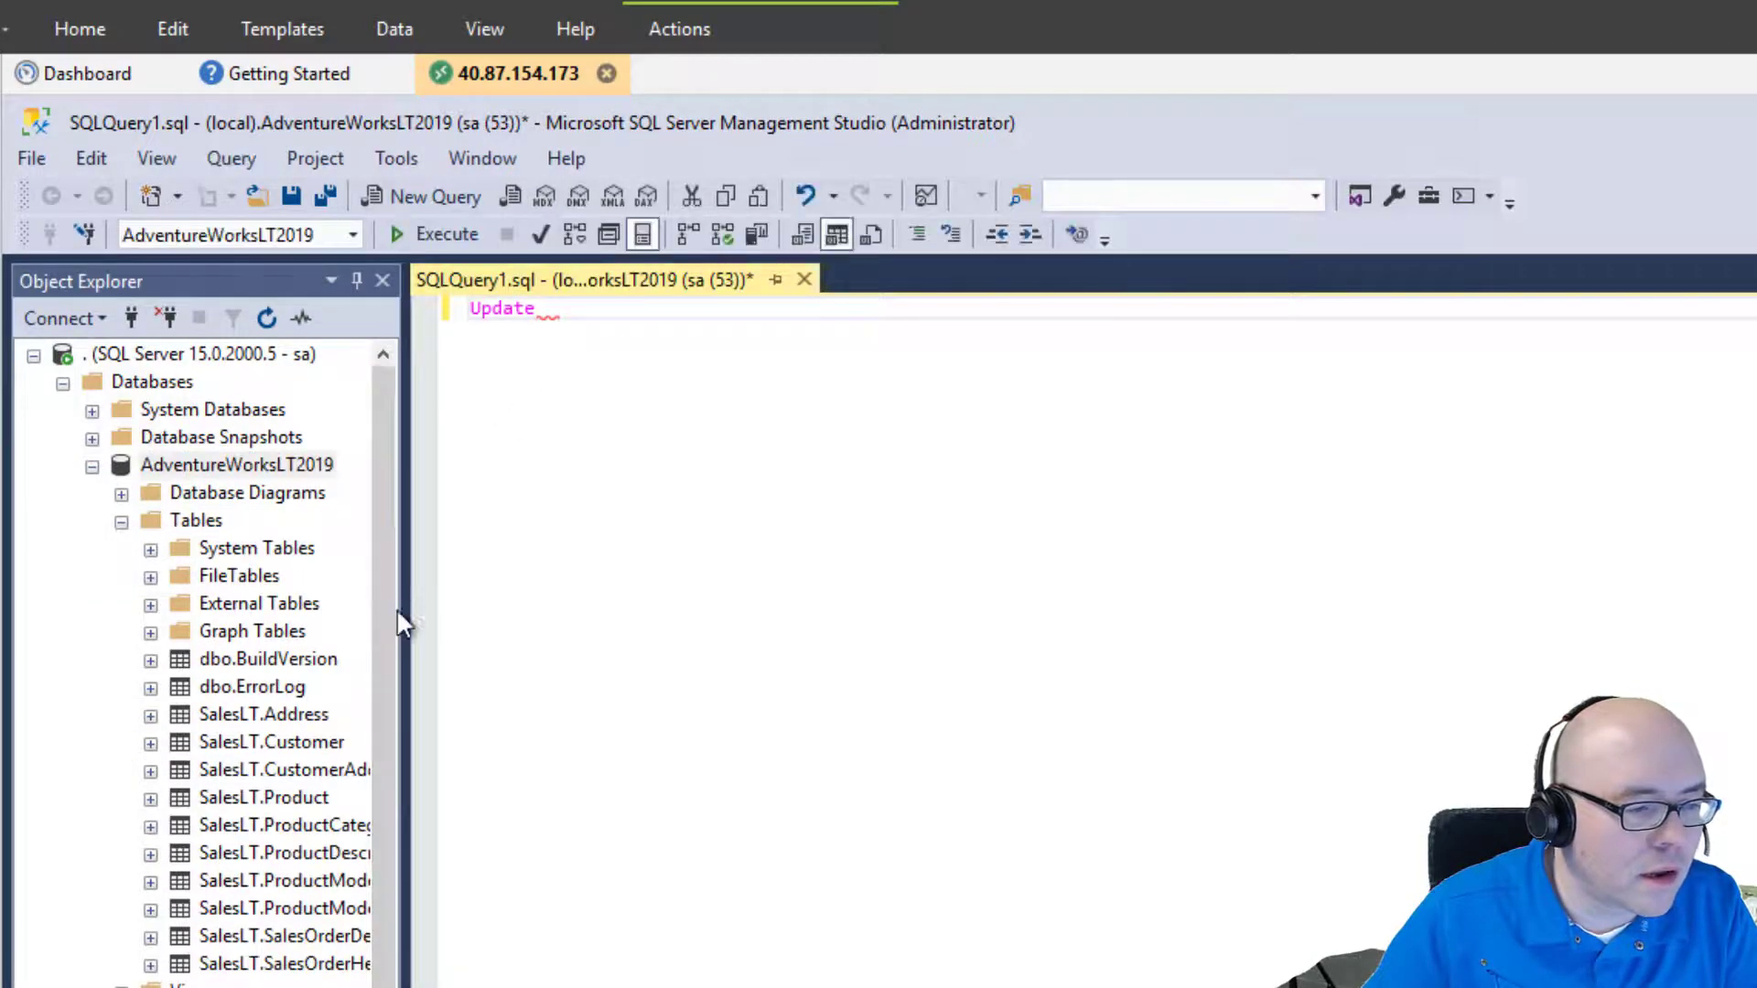
pyautogui.moveTo(406, 610); pyautogui.dragTo(568, 608)
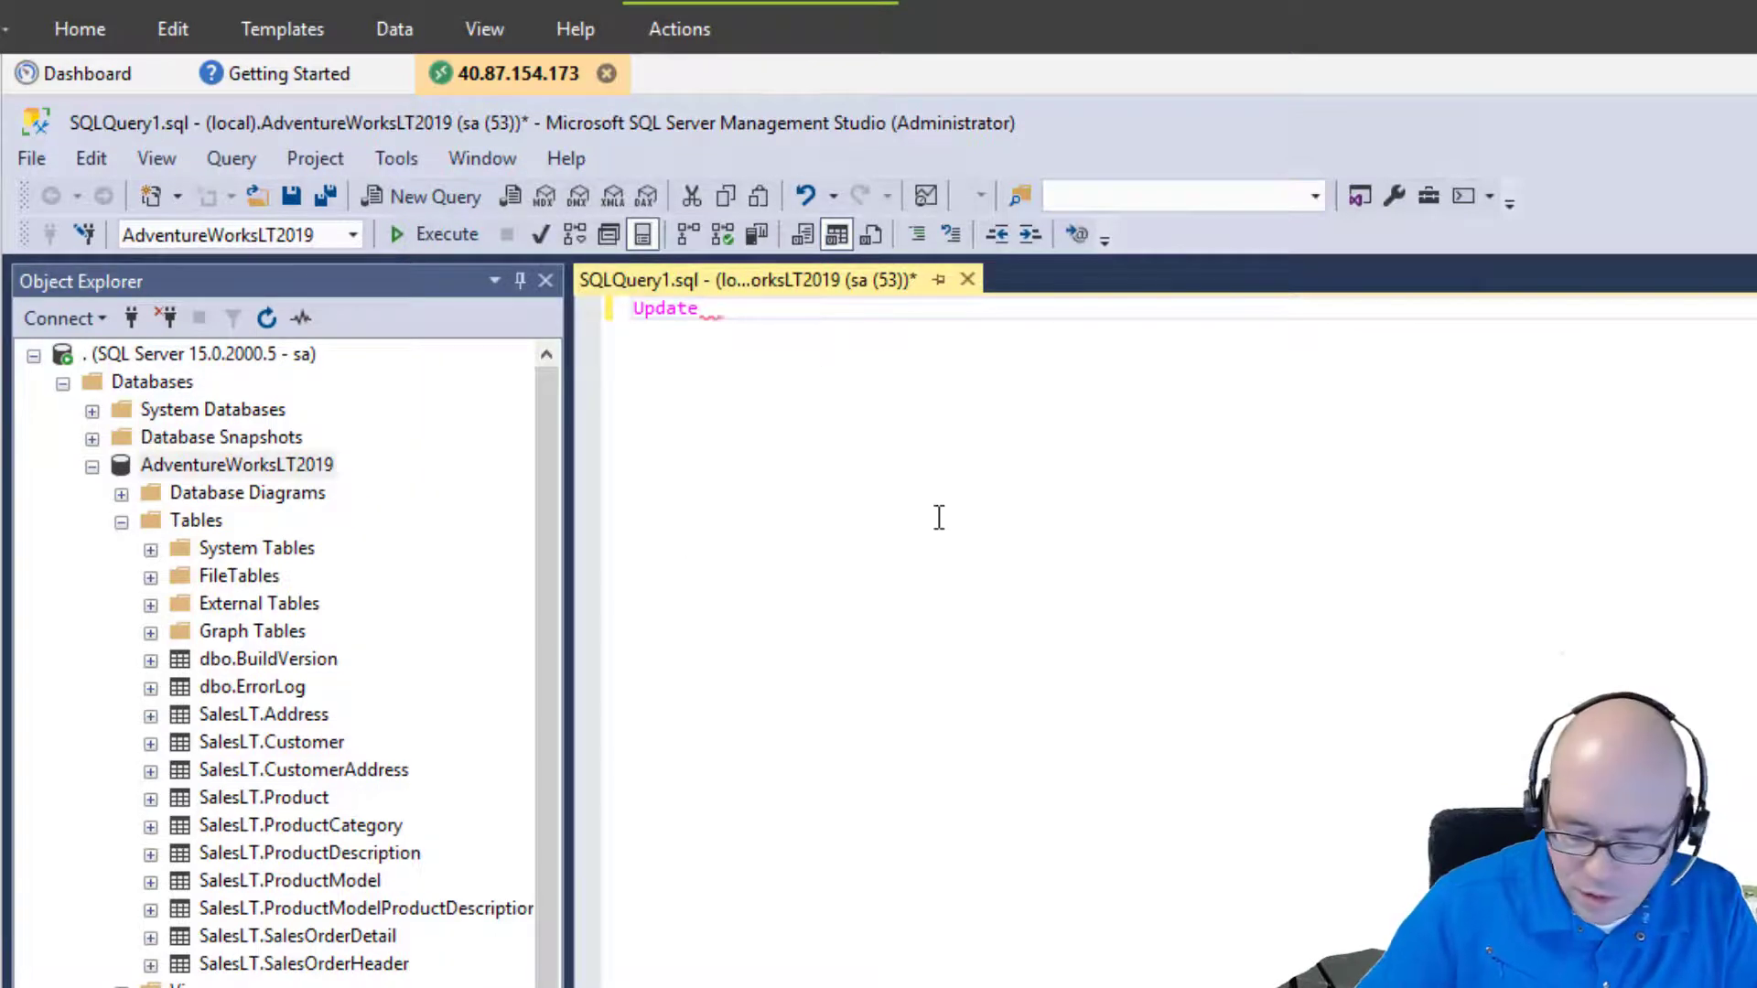
# Replace the Update text with the query 'Select * From SalesLT.Product'.
pyautogui.hotkey('ctrl', 'a')
pyautogui.write('Sele')
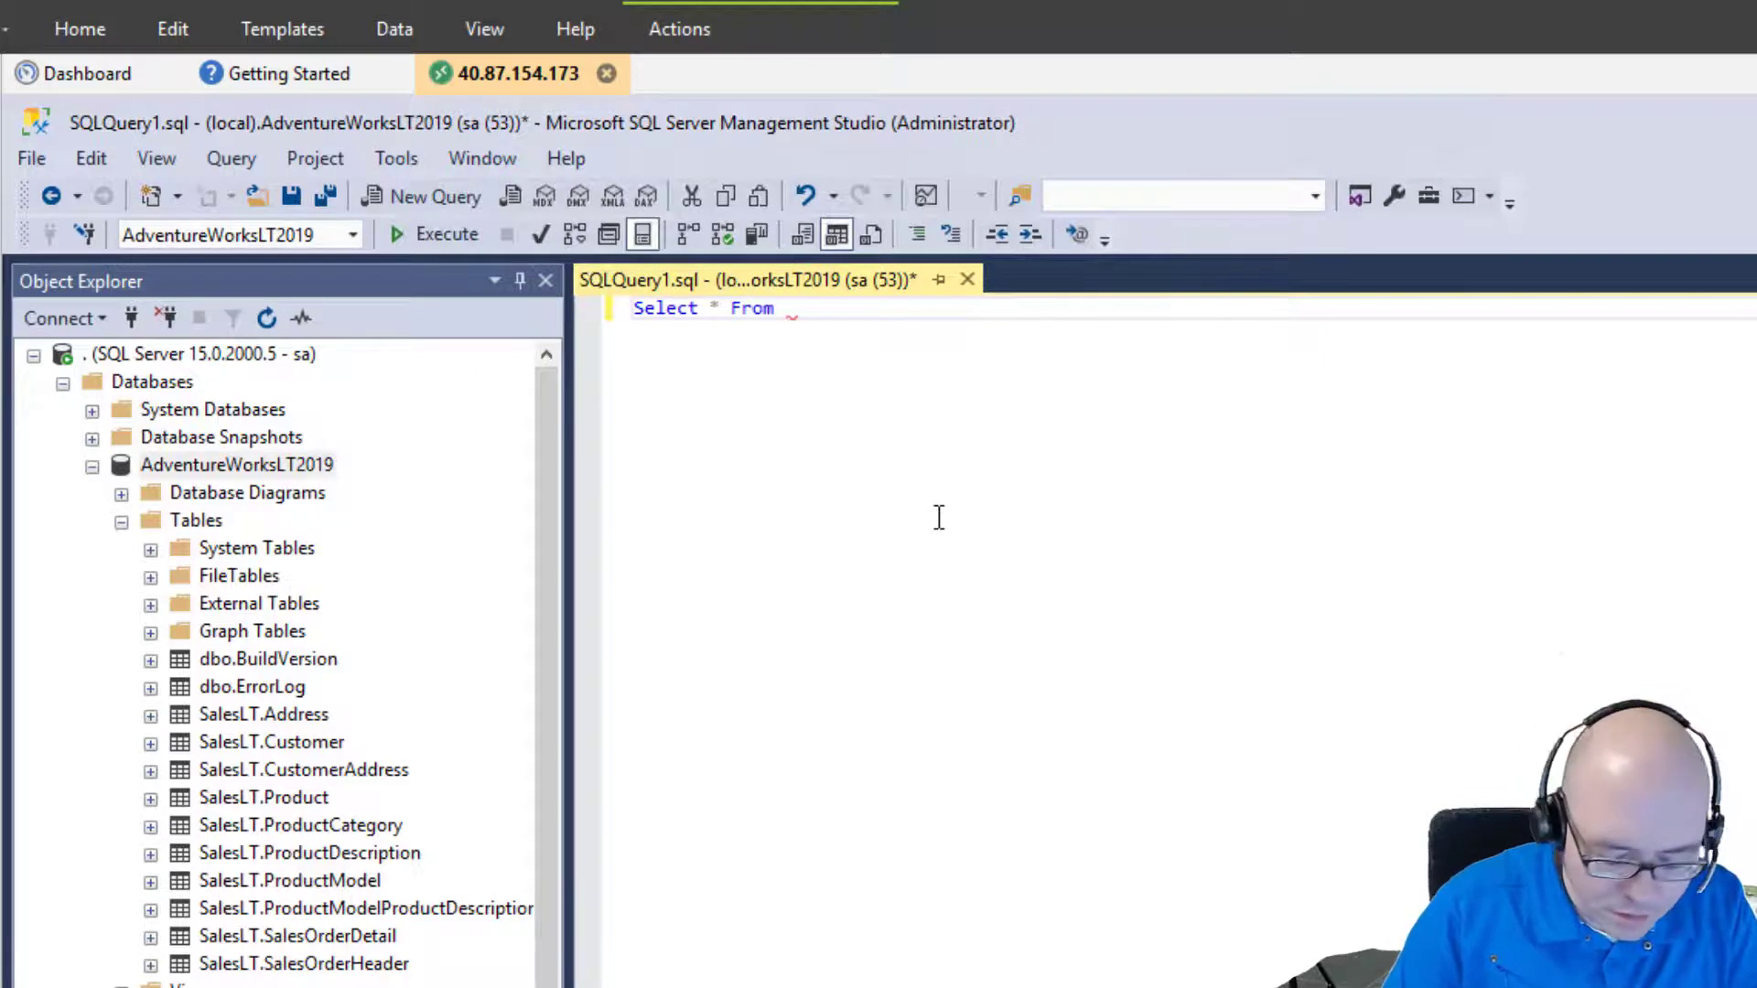
pyautogui.write('ct * From Sql')
pyautogui.press('BackSpace')
pyautogui.press('BackSpace')
pyautogui.write('a')
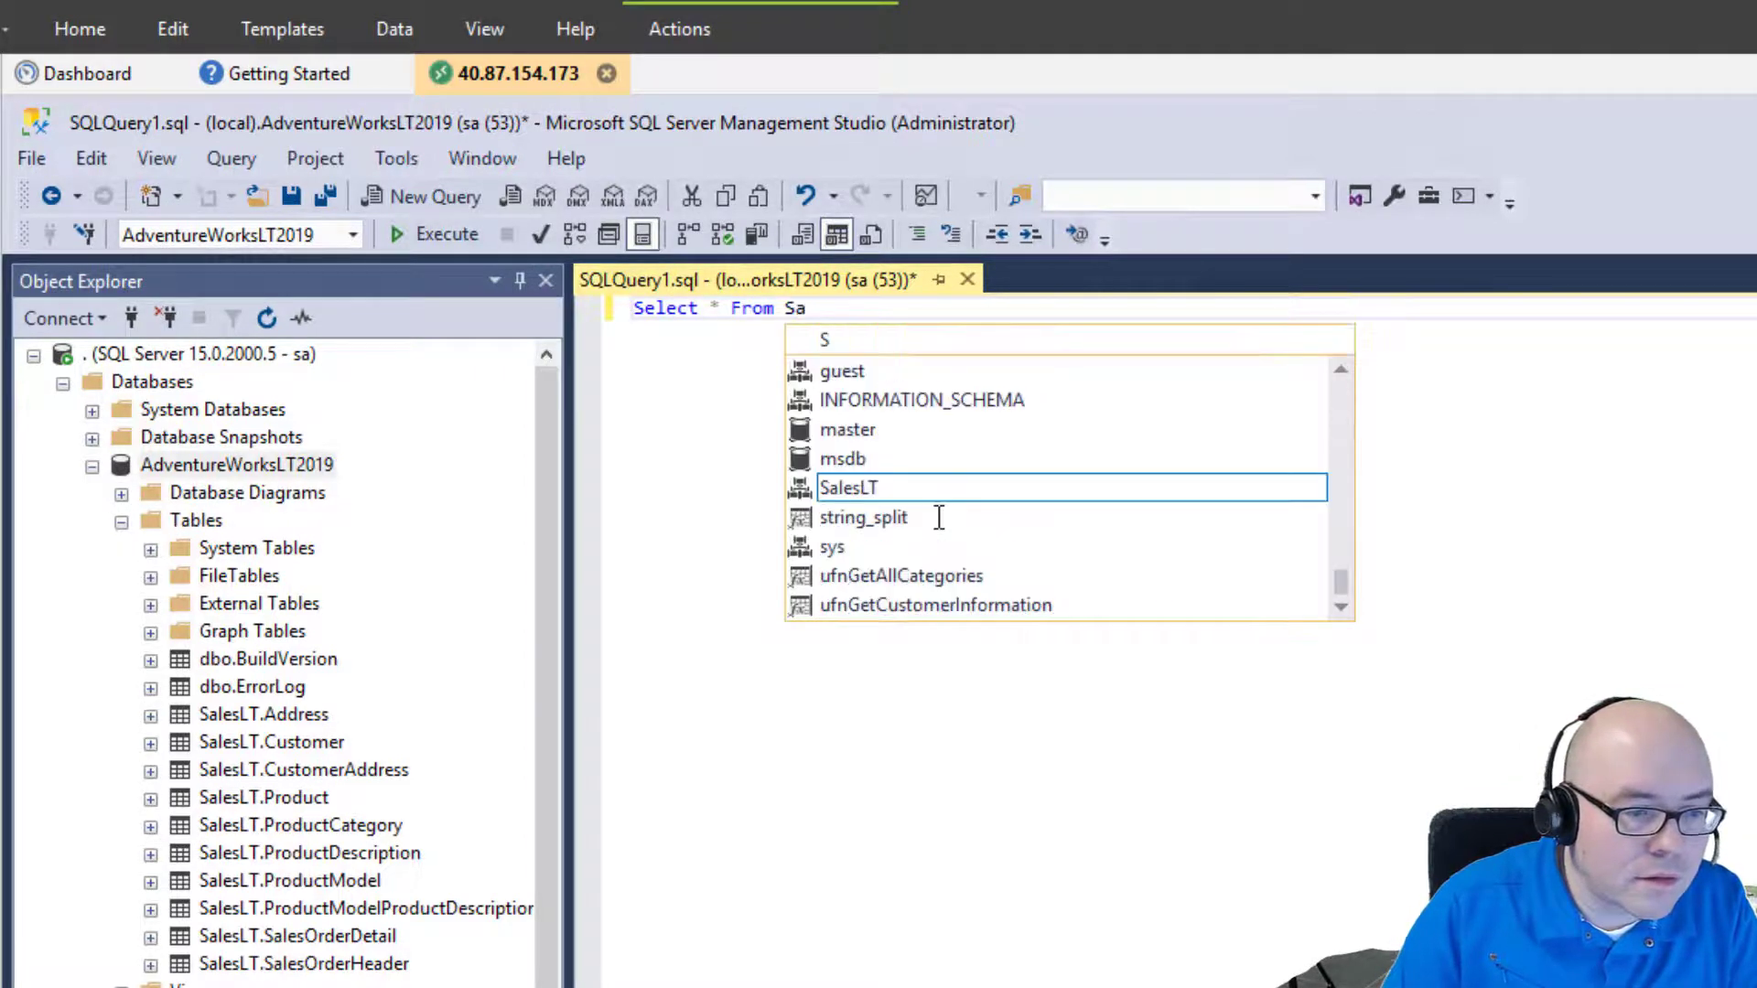
pyautogui.write('les')
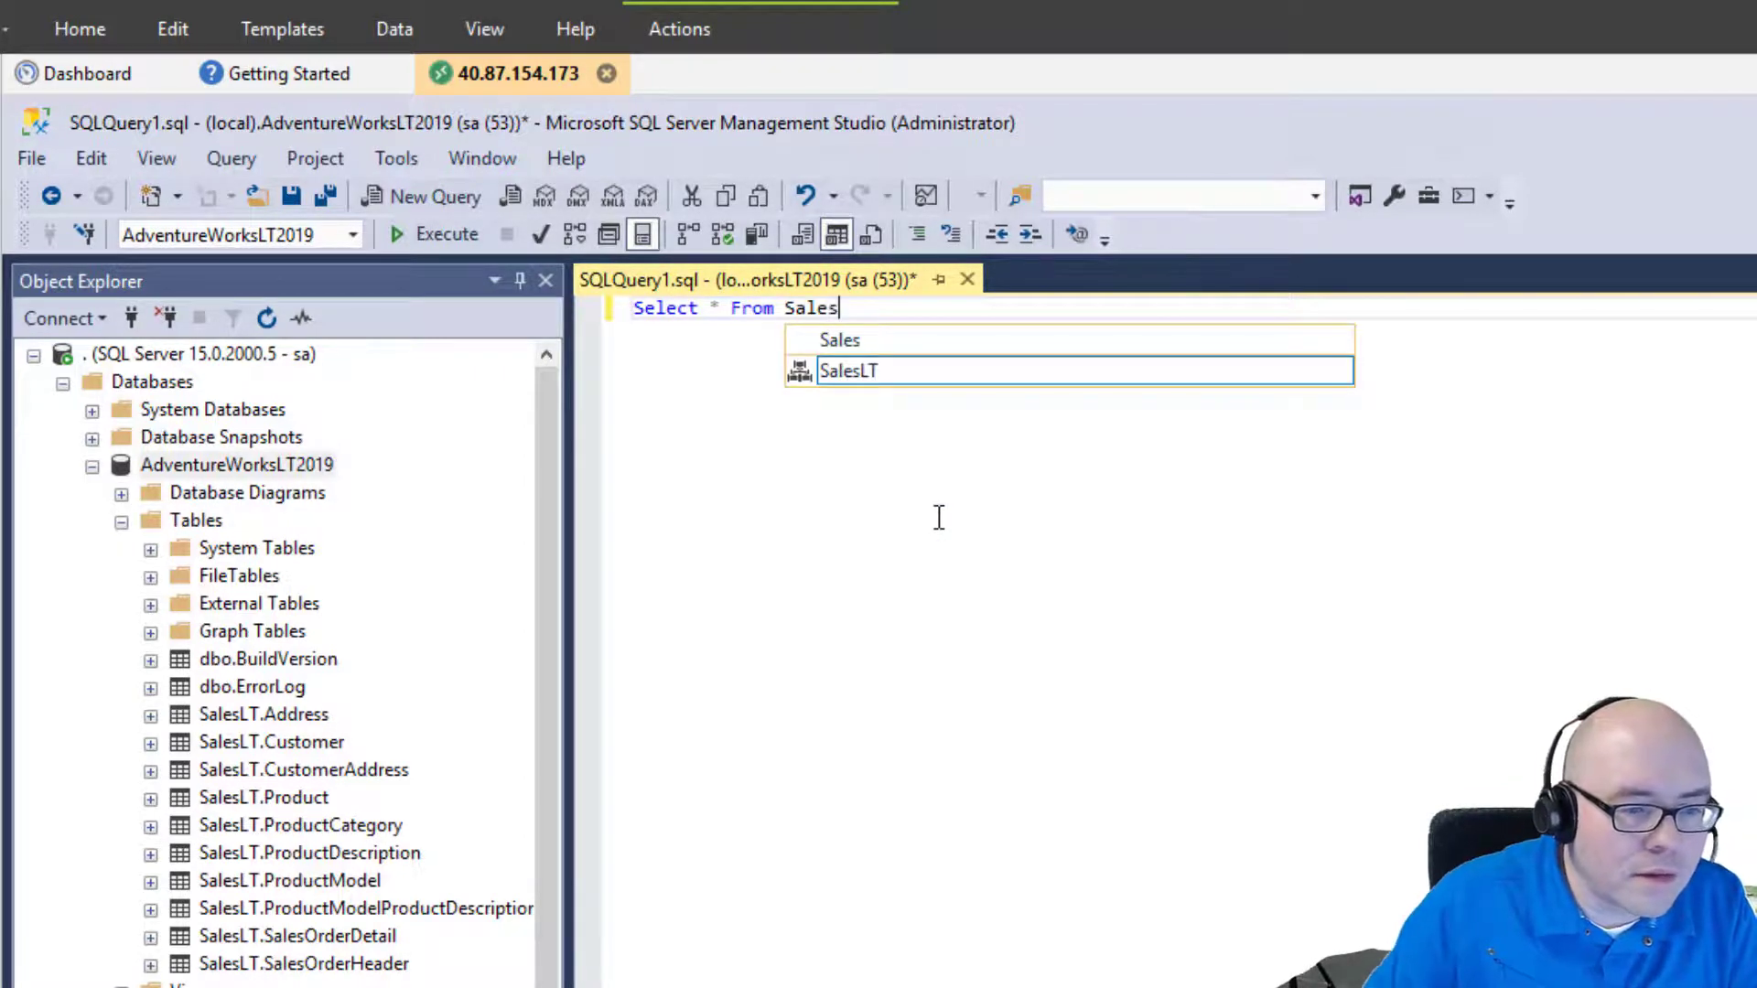
pyautogui.press('Tab')
pyautogui.write('.')
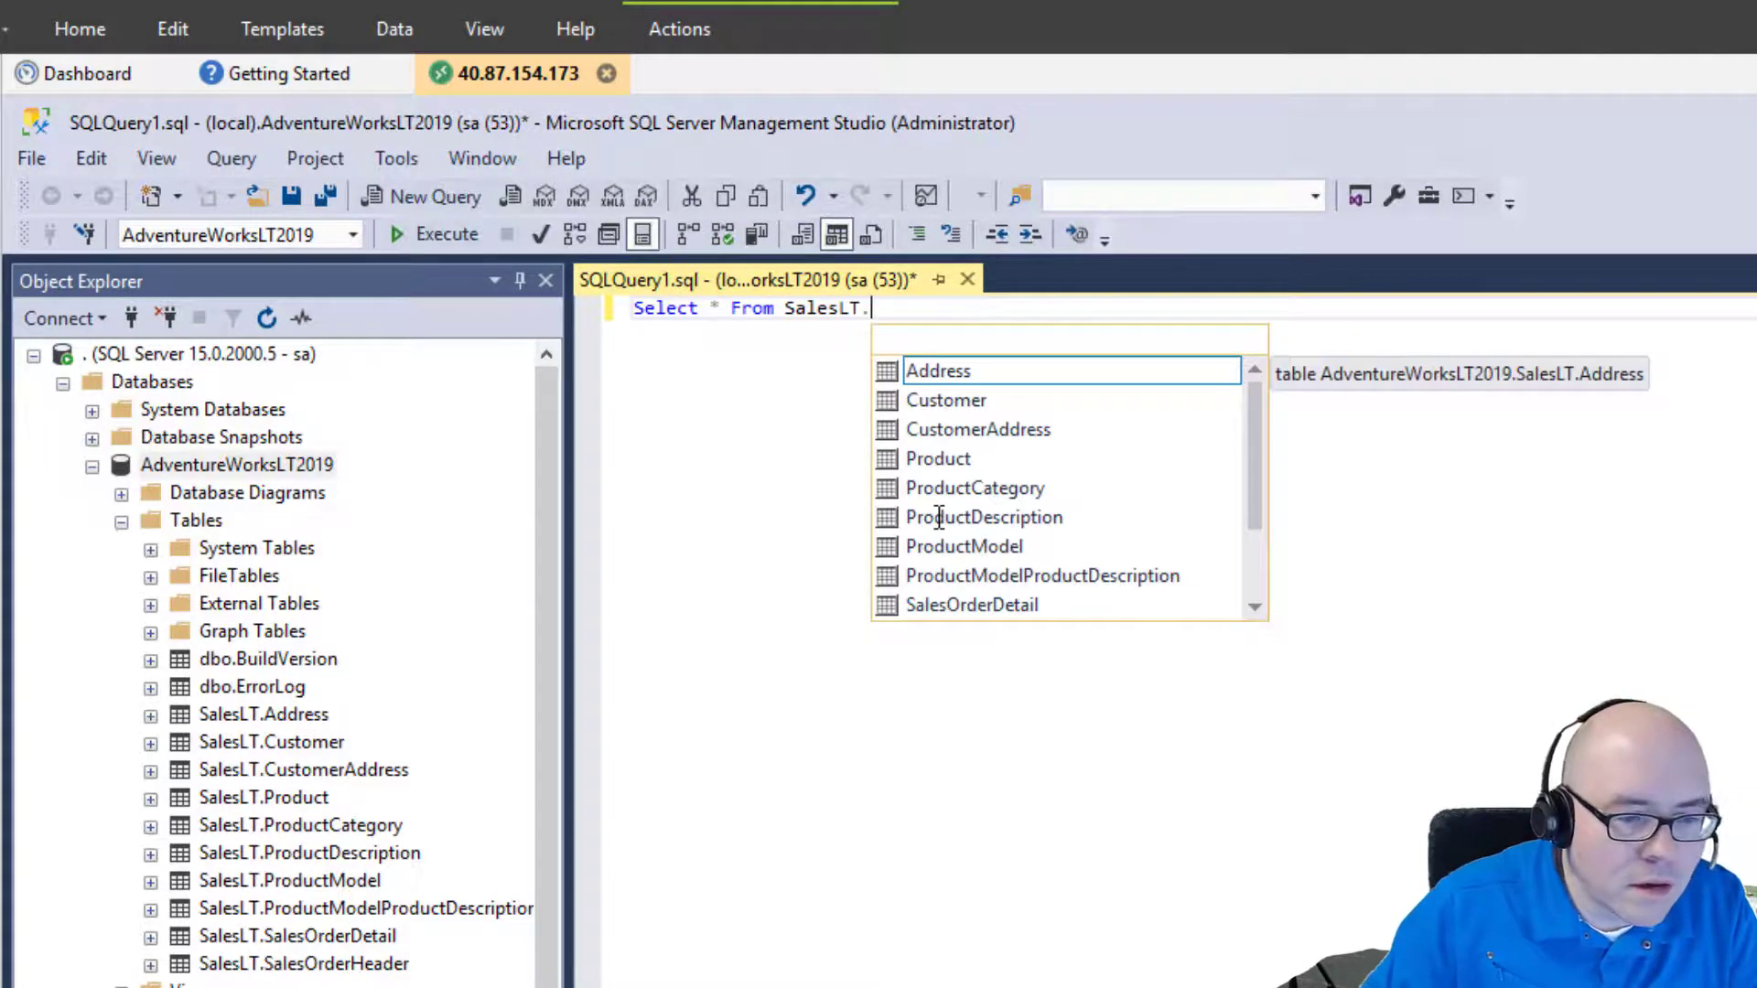
pyautogui.write('po')
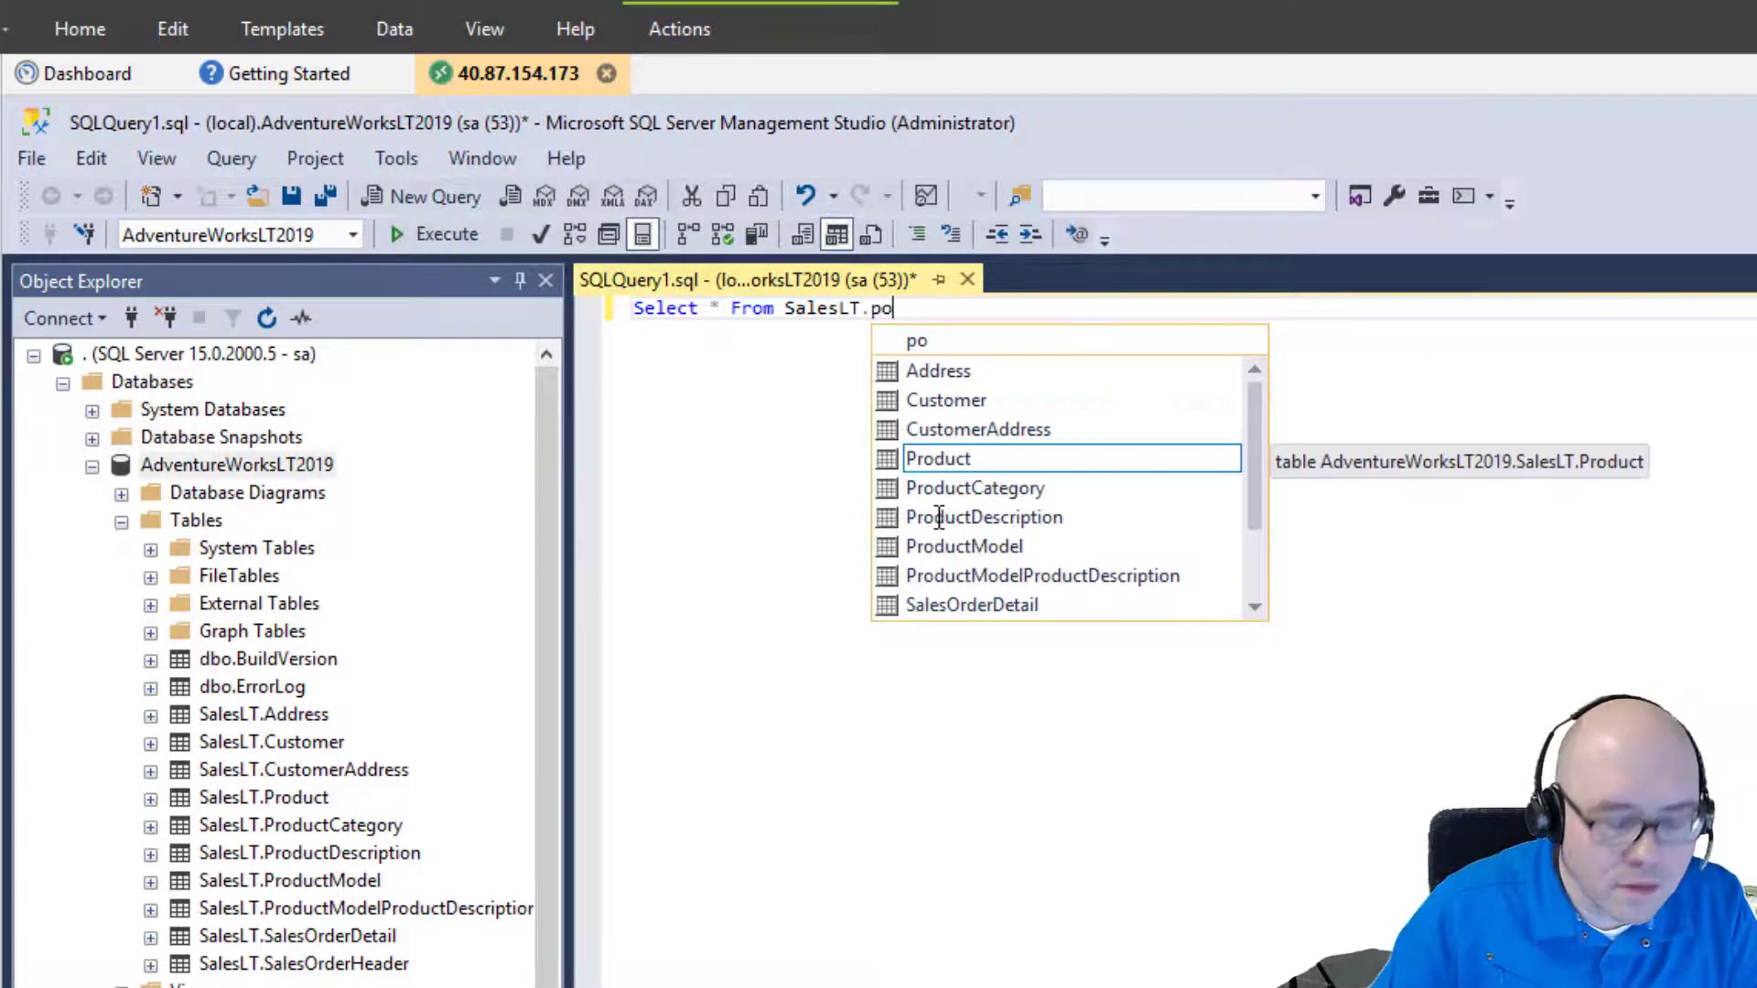
pyautogui.press('BackSpace')
pyautogui.write('r')
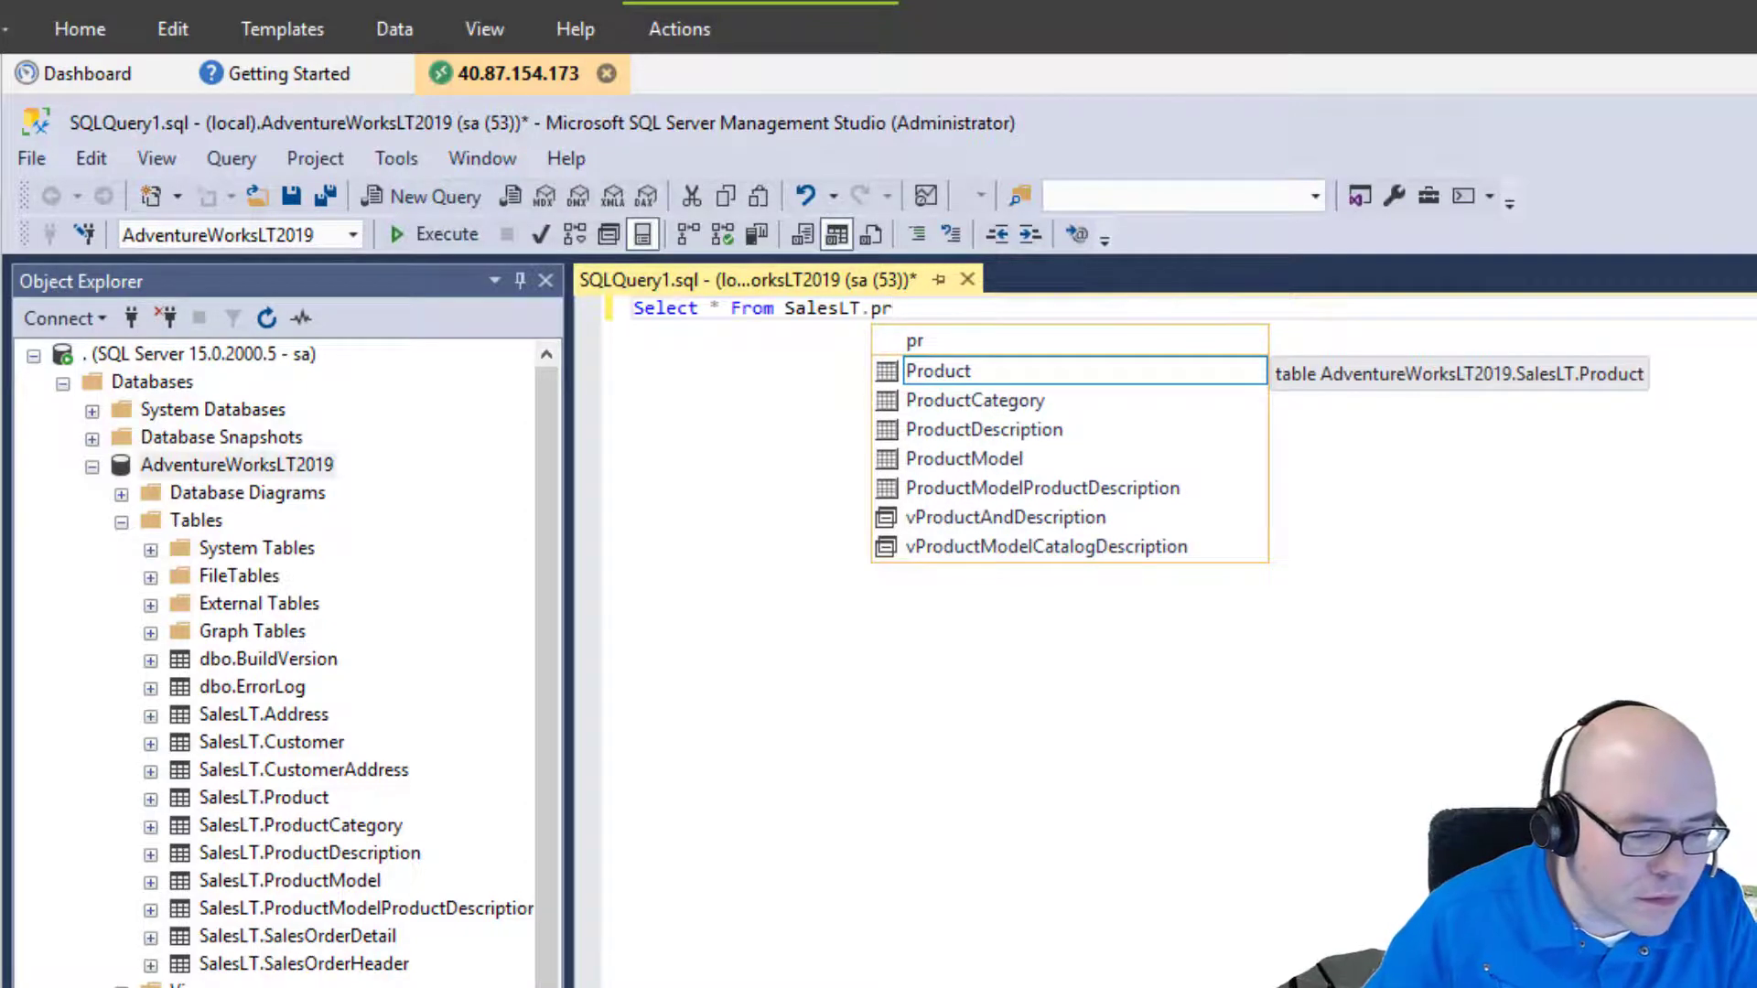
pyautogui.hotkey('alt', 'Tab')
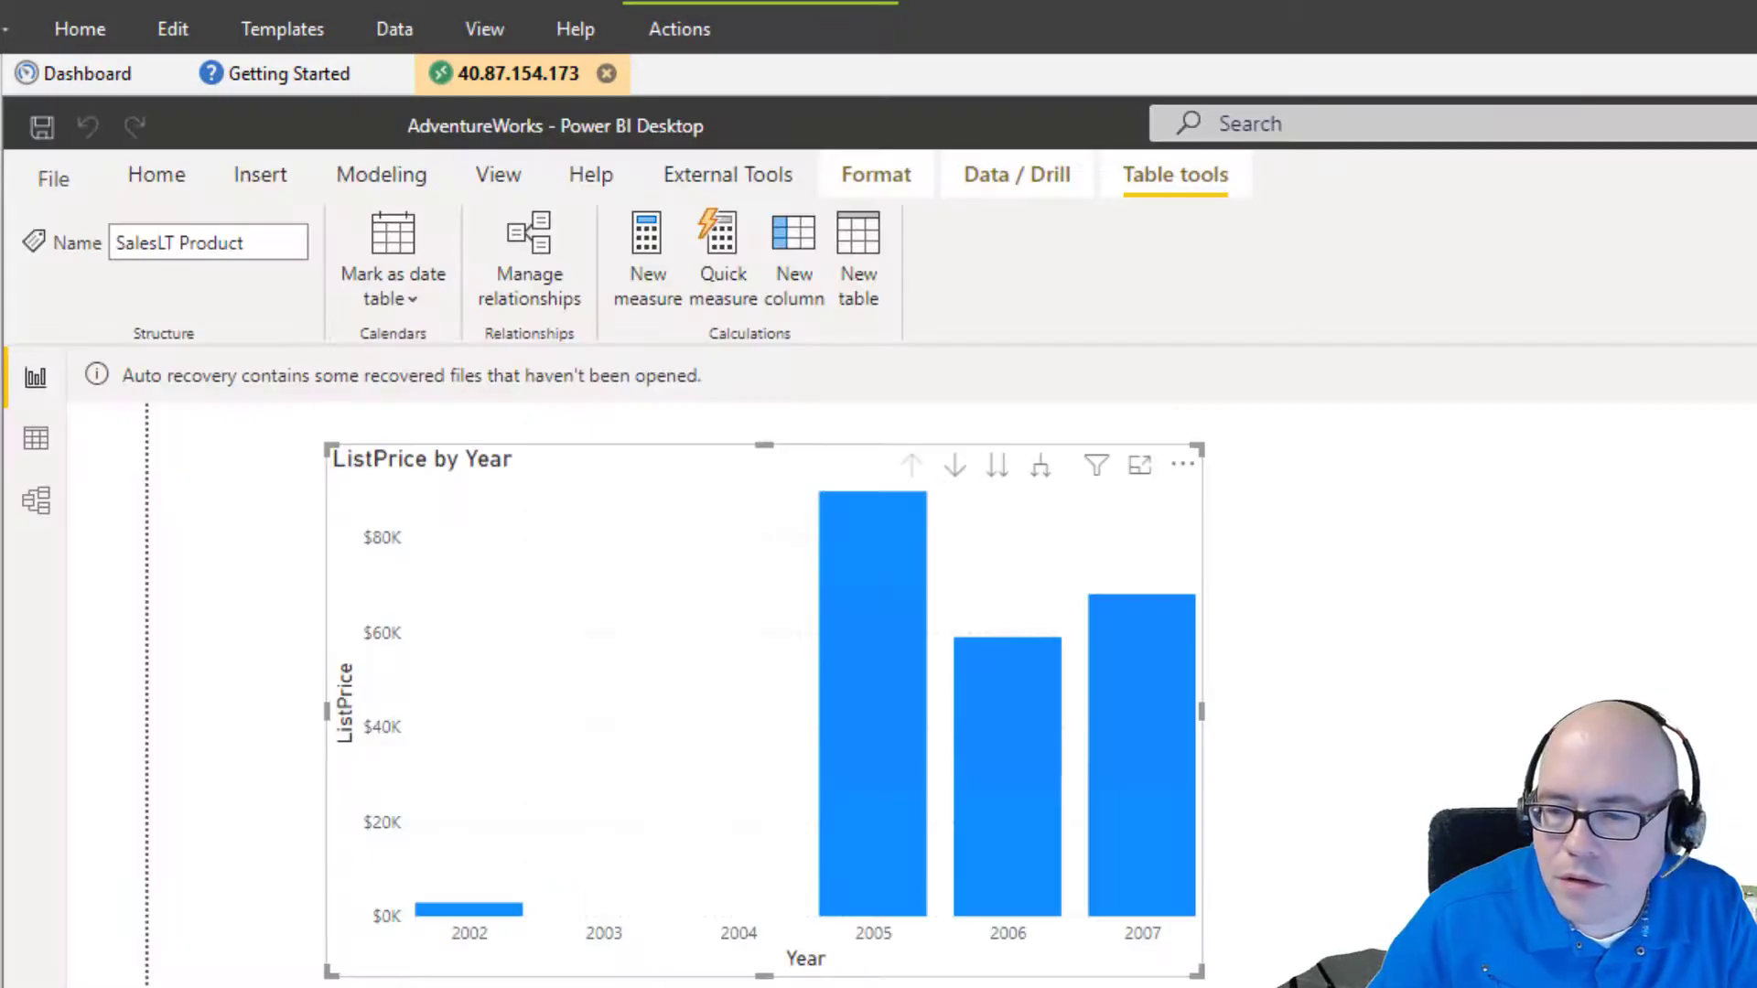
pyautogui.hotkey('alt', 'Tab')
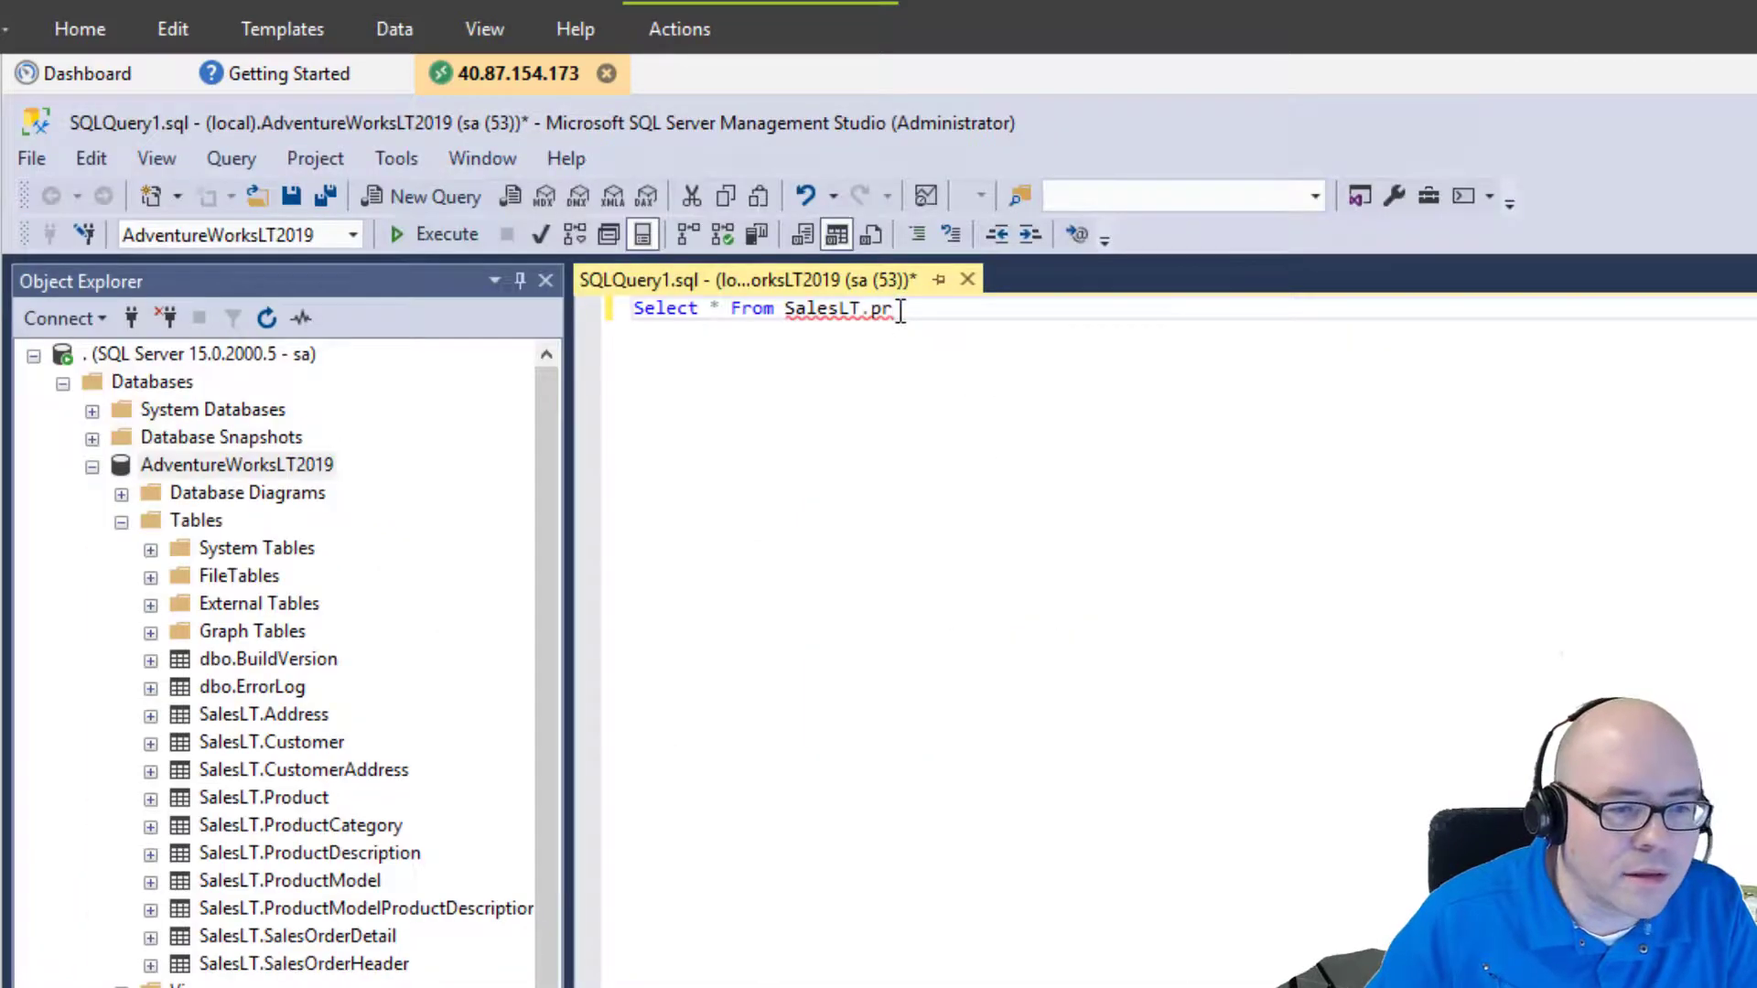
pyautogui.write('od')
pyautogui.press('Down')
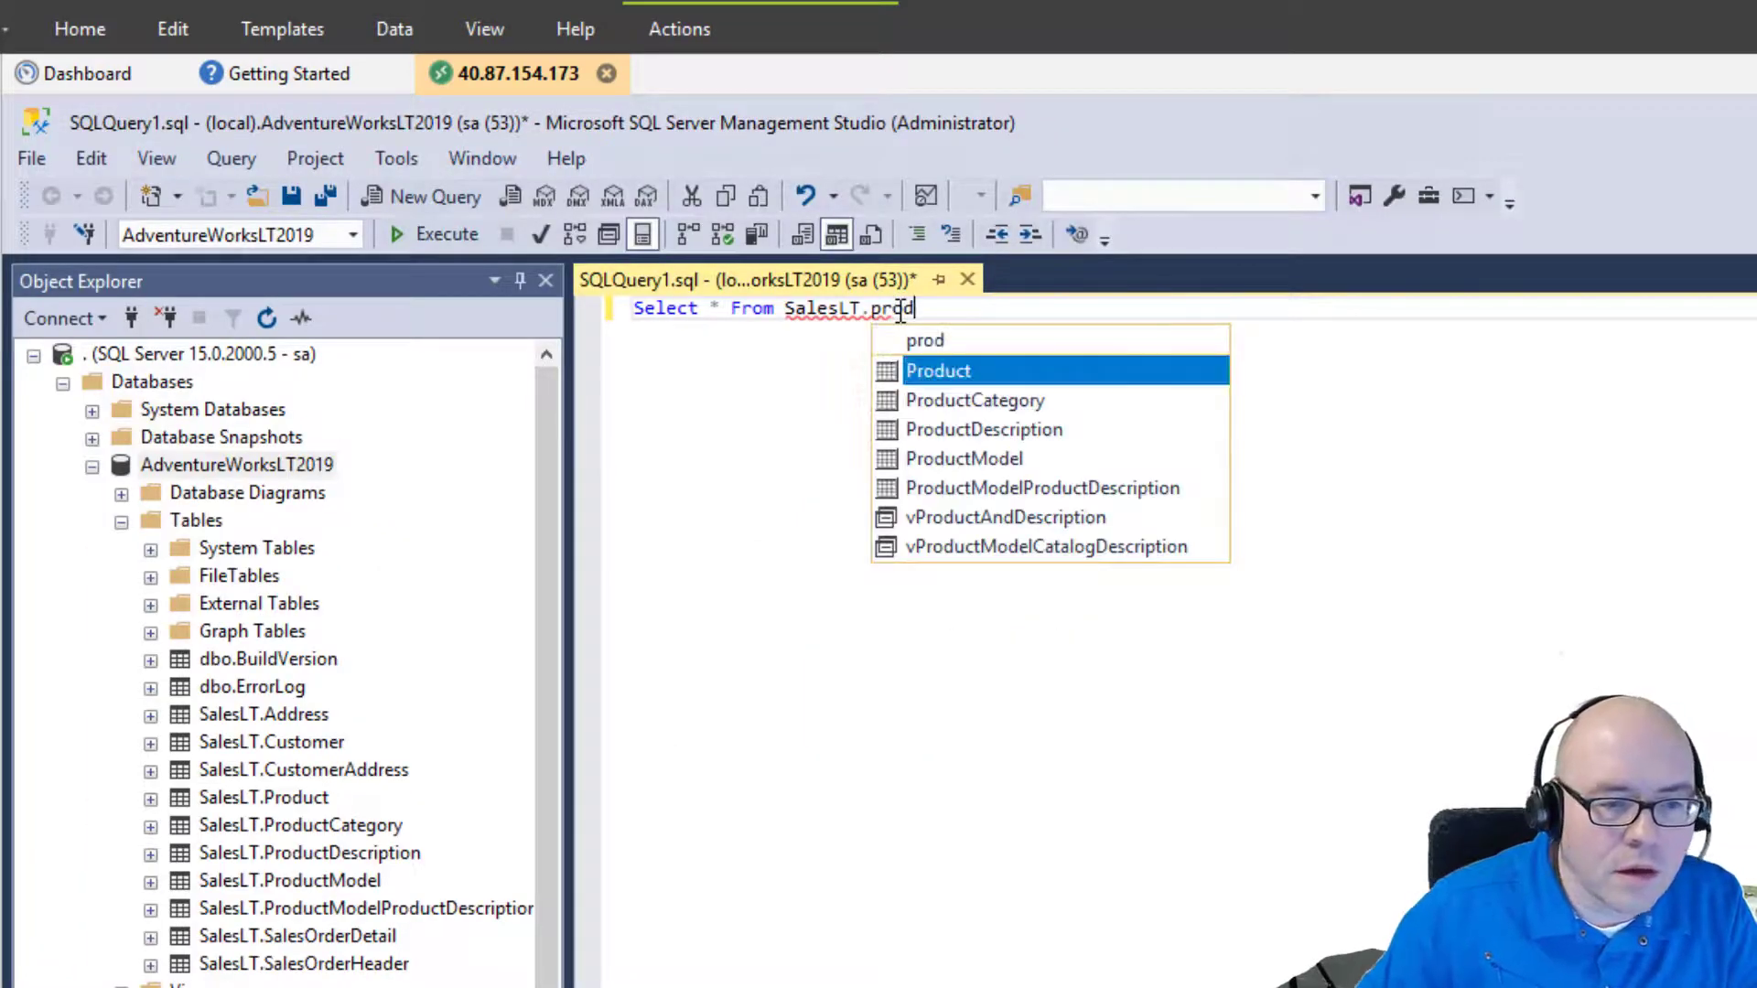
pyautogui.press('Return')
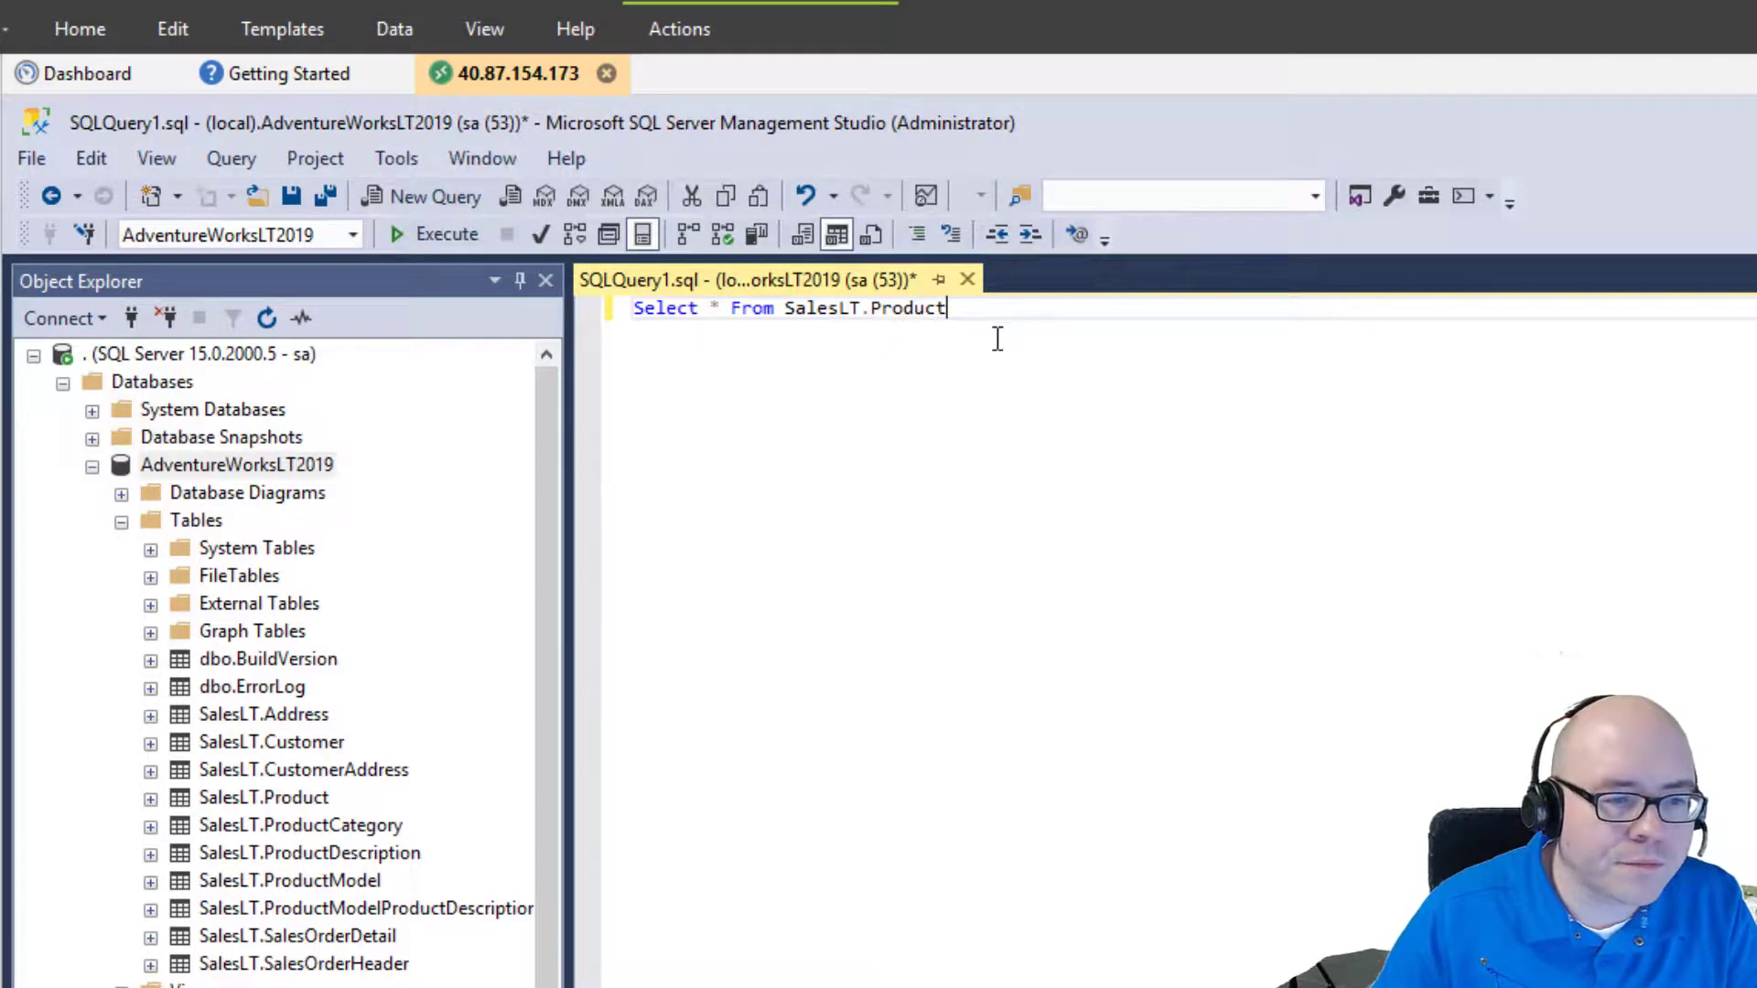
# Start the condition 'where year(salesstartdate) = 20', listing SalesLT.Product's columns for reference.
pyautogui.write('where')
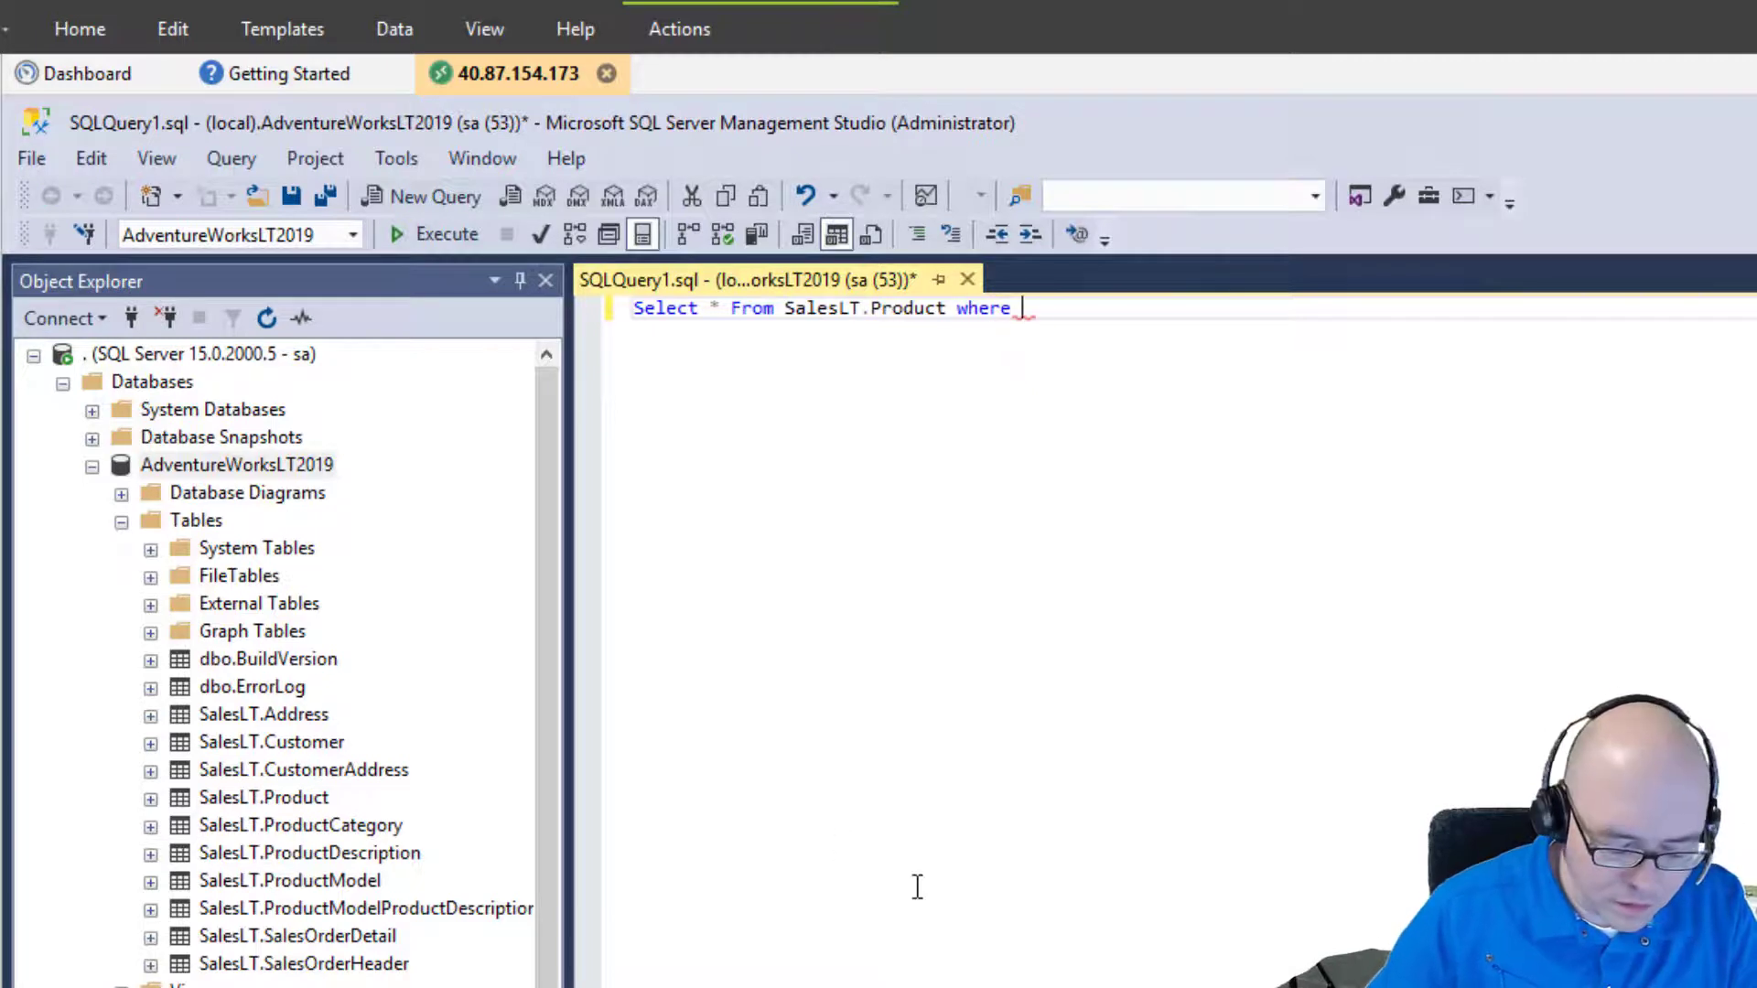
pyautogui.write(' date')
pyautogui.press('BackSpace')
pyautogui.press('BackSpace')
pyautogui.press('BackSpace')
pyautogui.press('BackSpace')
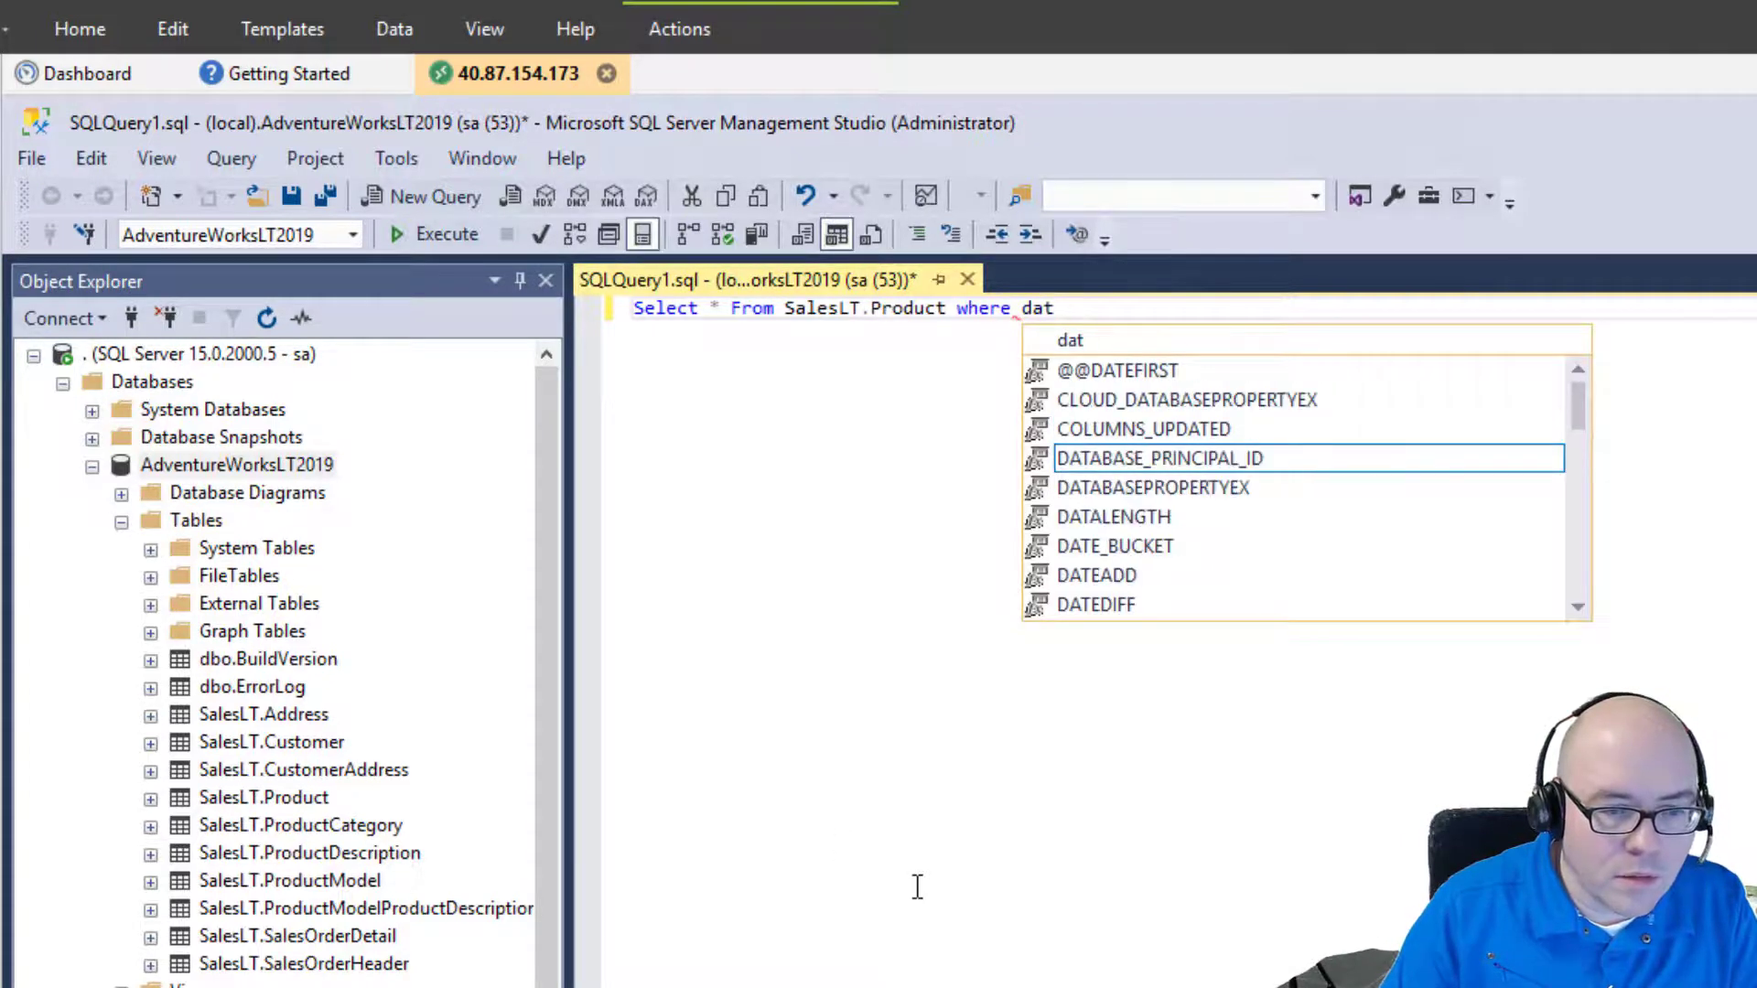
pyautogui.write('year')
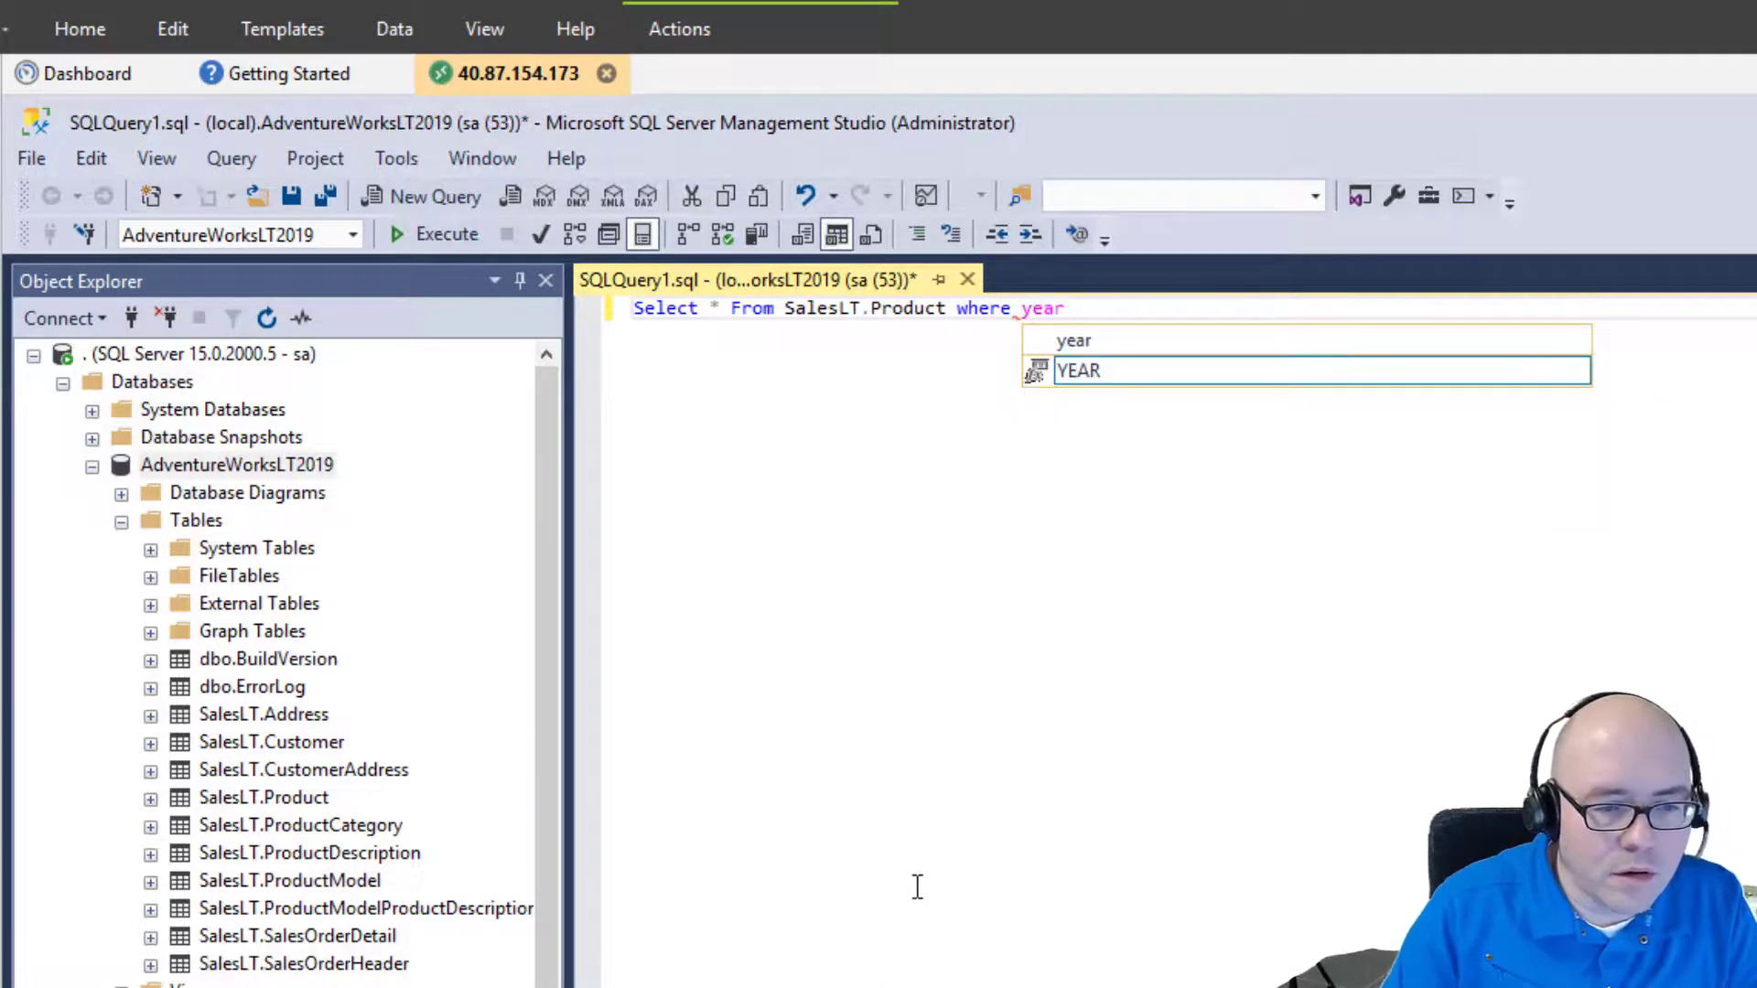
pyautogui.write('(sa')
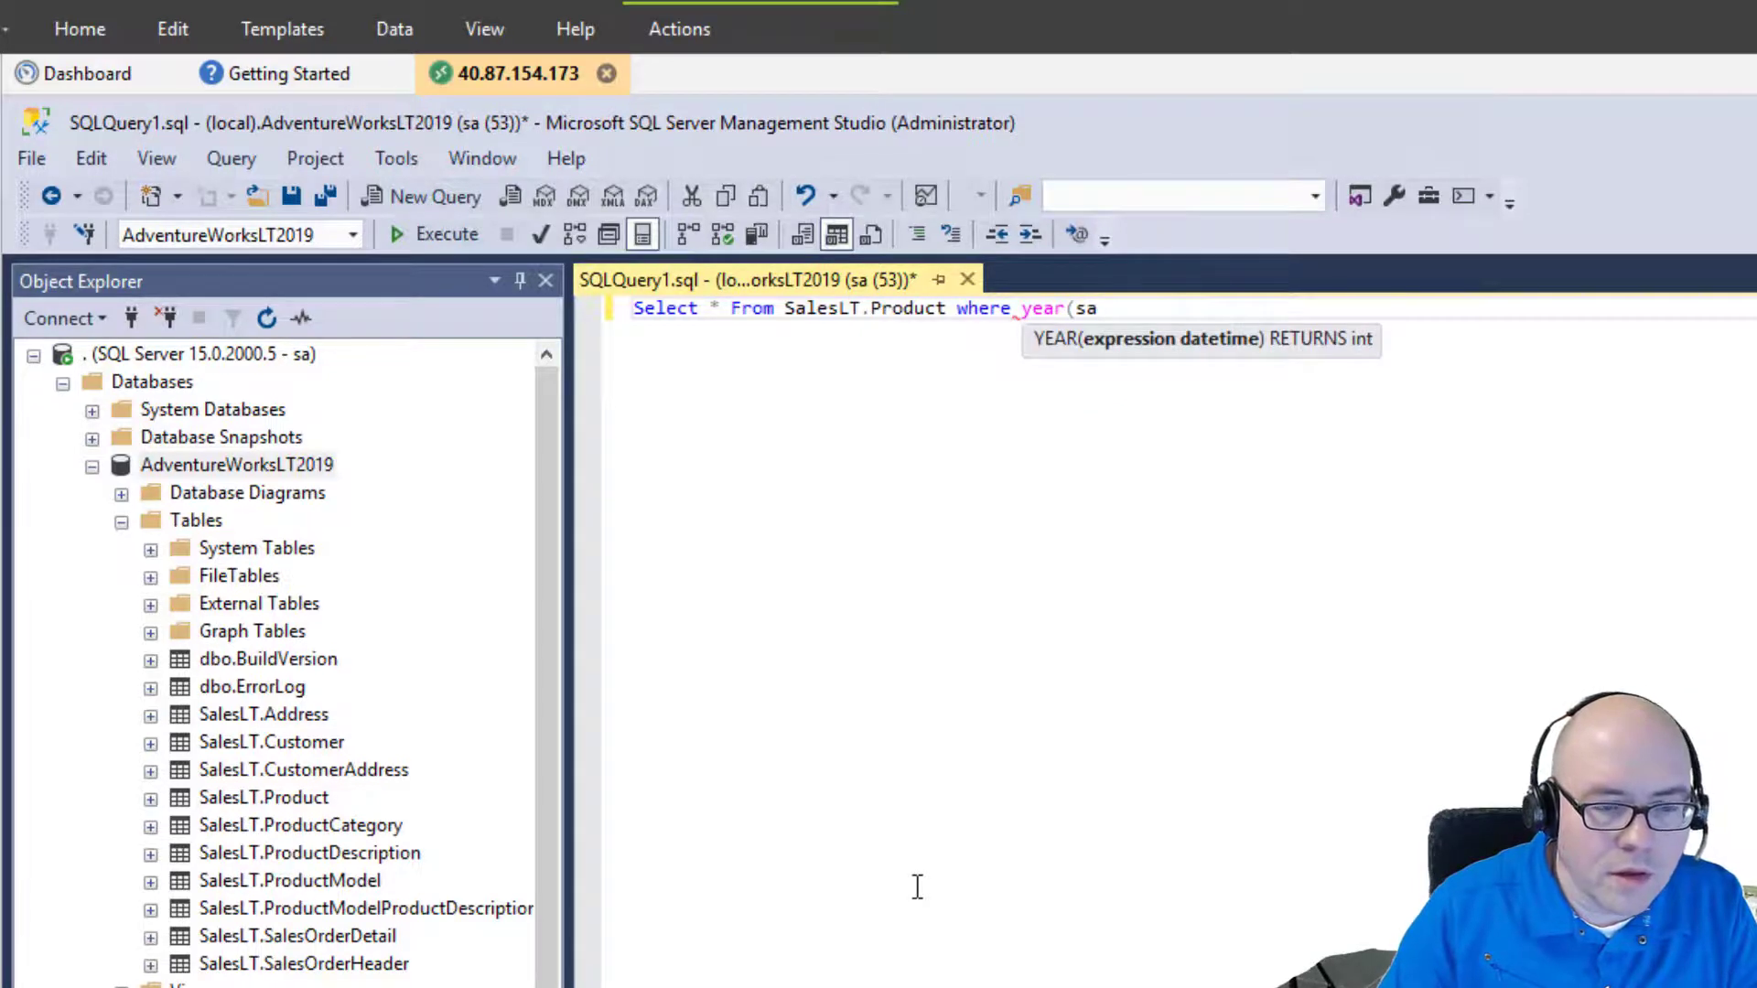
pyautogui.write('les')
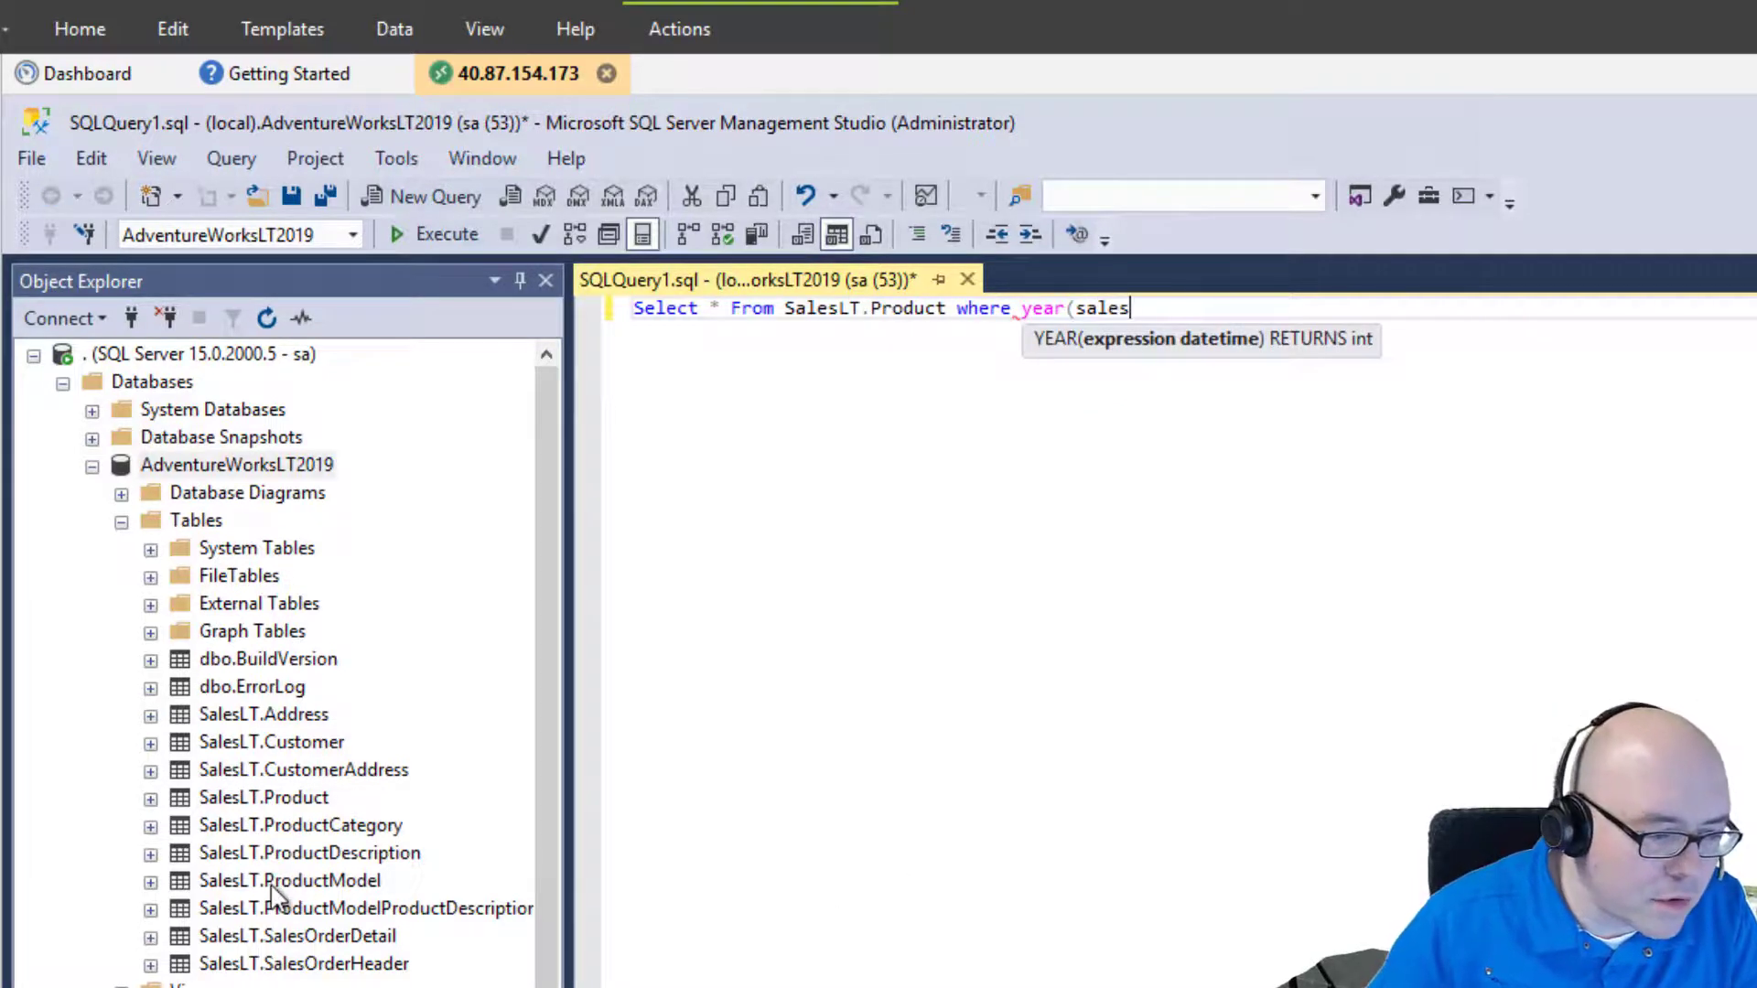
pyautogui.click(150, 799)
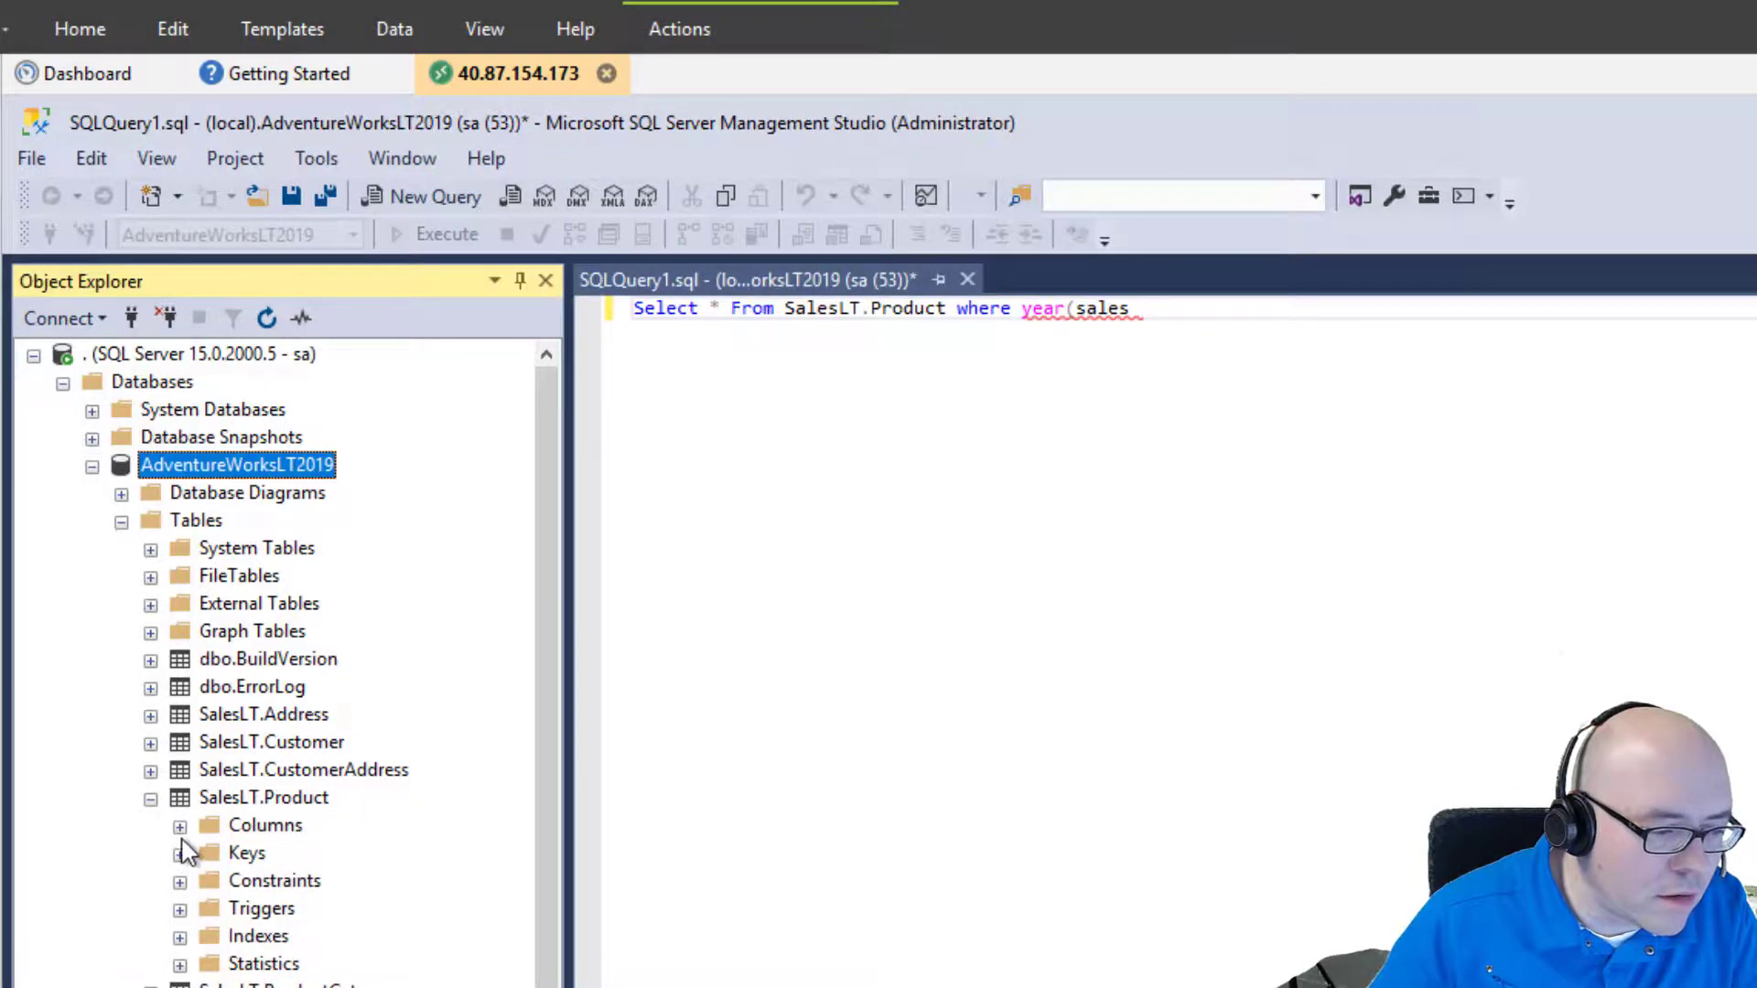
pyautogui.click(180, 827)
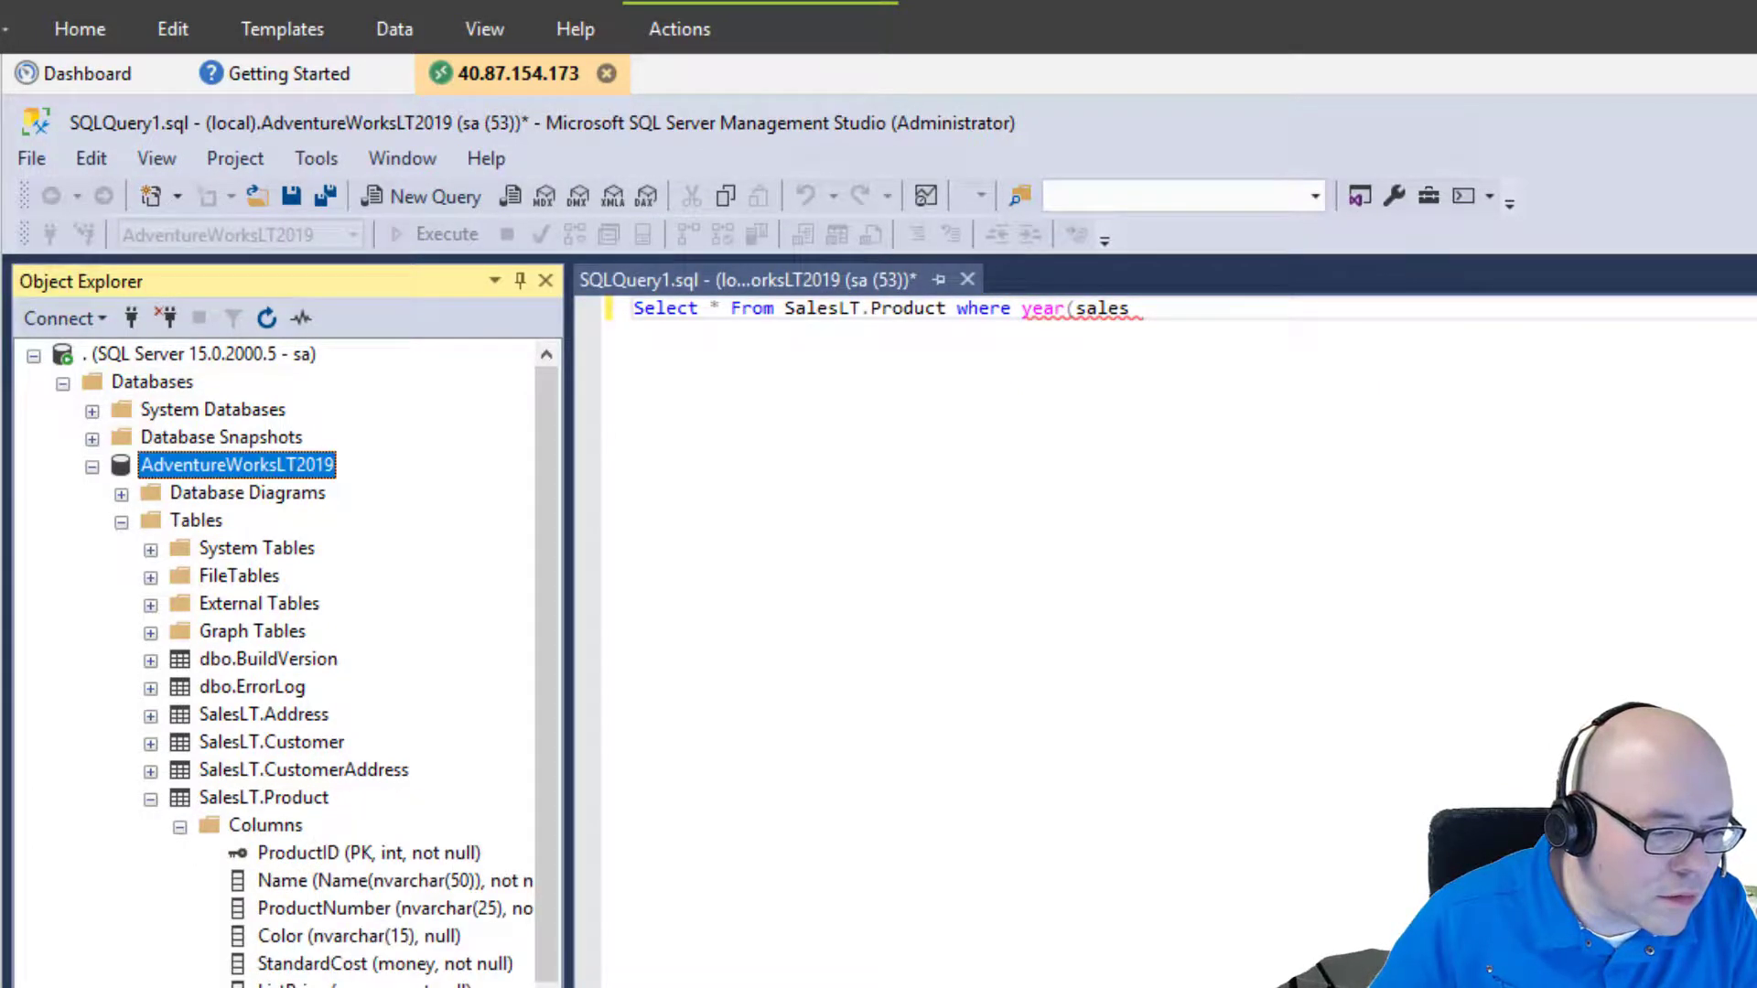
pyautogui.click(1148, 316)
pyautogui.press('BackSpace')
pyautogui.press('BackSpace')
pyautogui.press('BackSpace')
pyautogui.press('BackSpace')
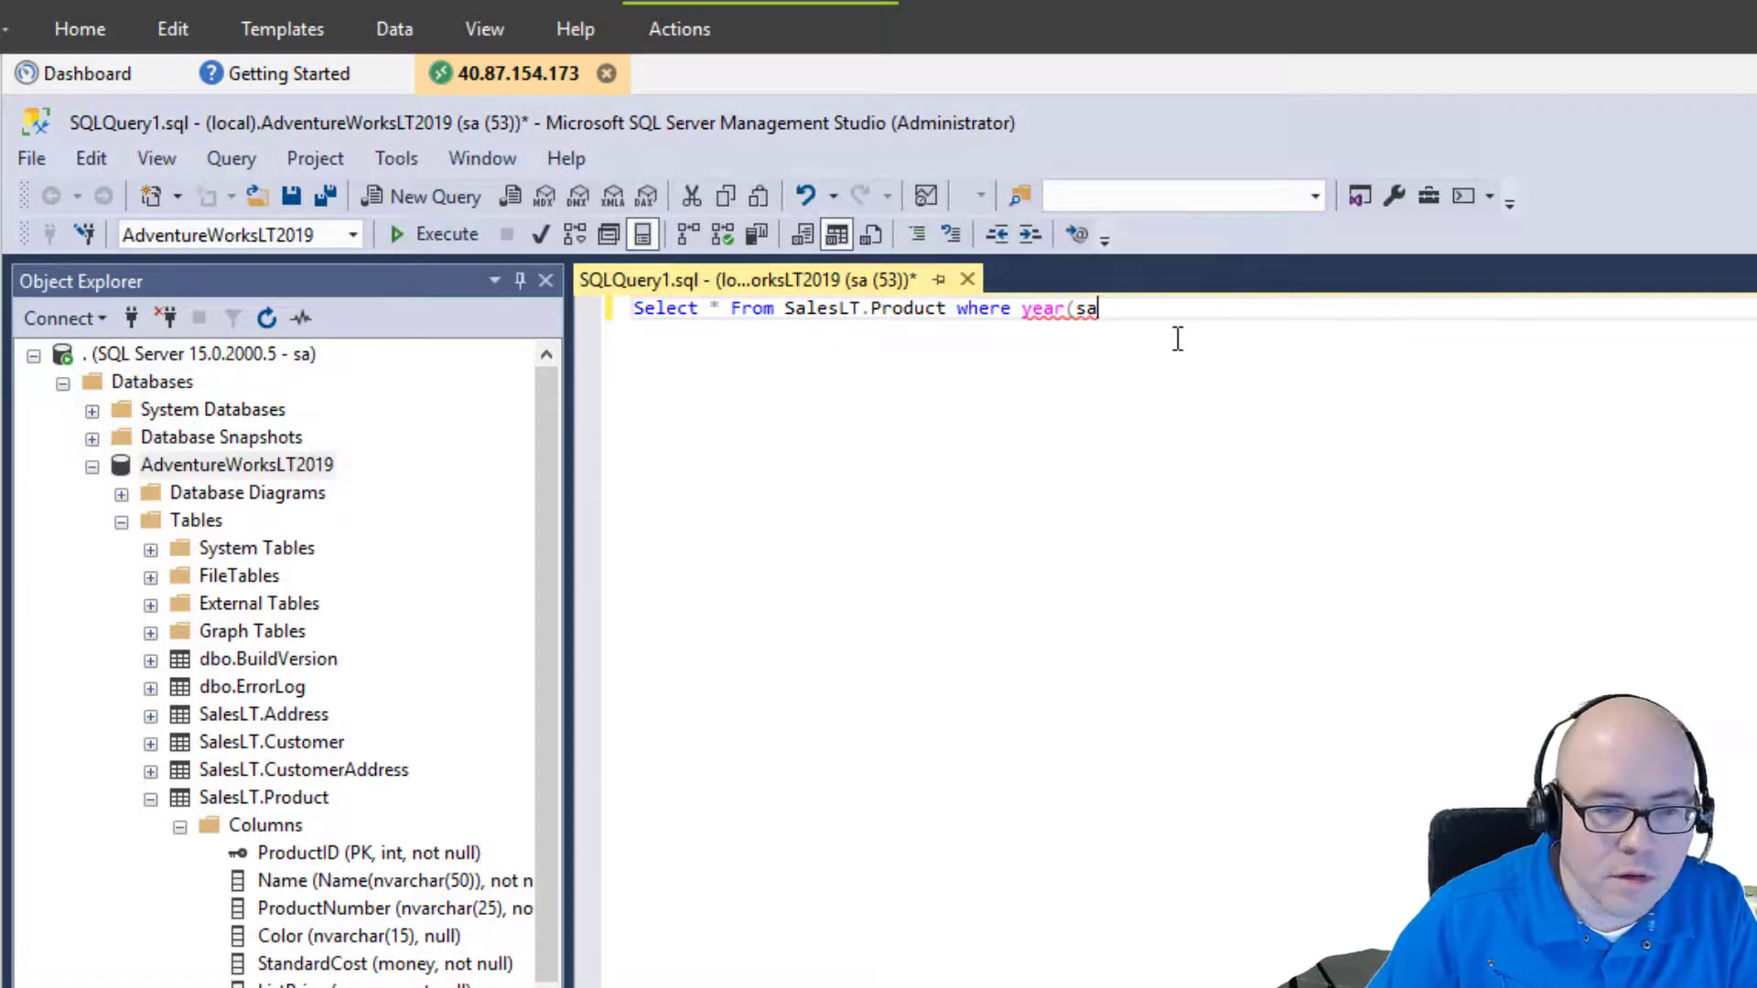
pyautogui.write('ak')
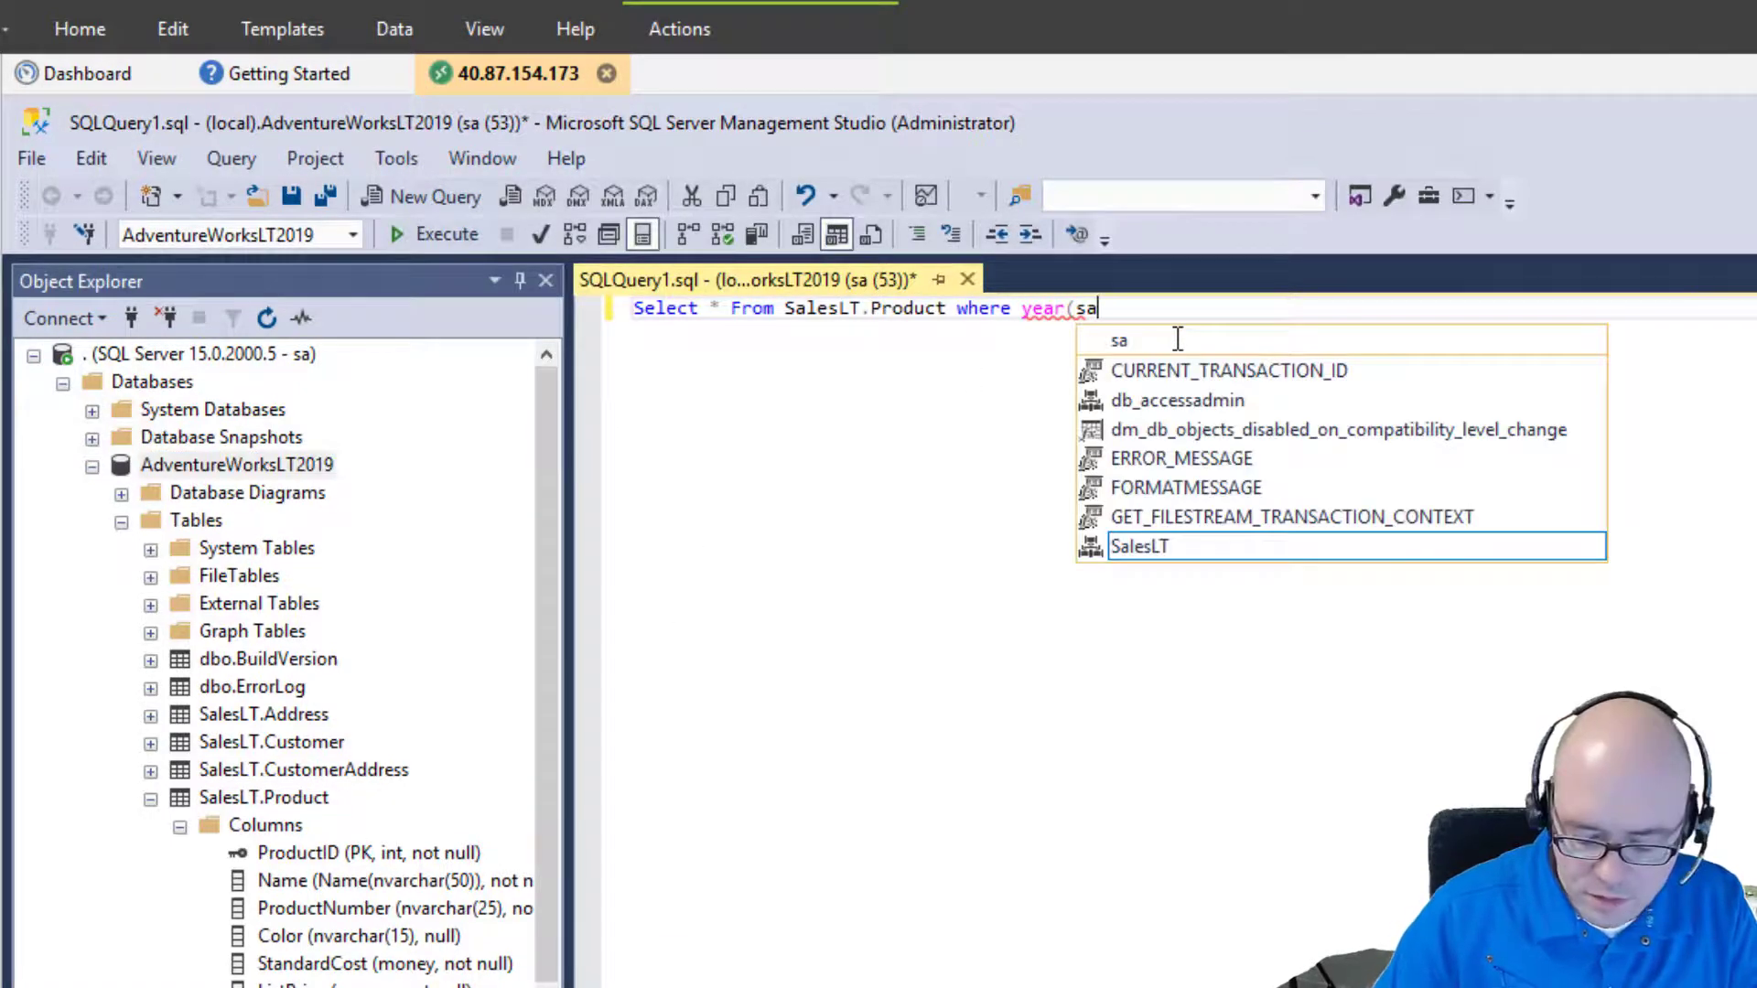
pyautogui.write('les')
pyautogui.write('date')
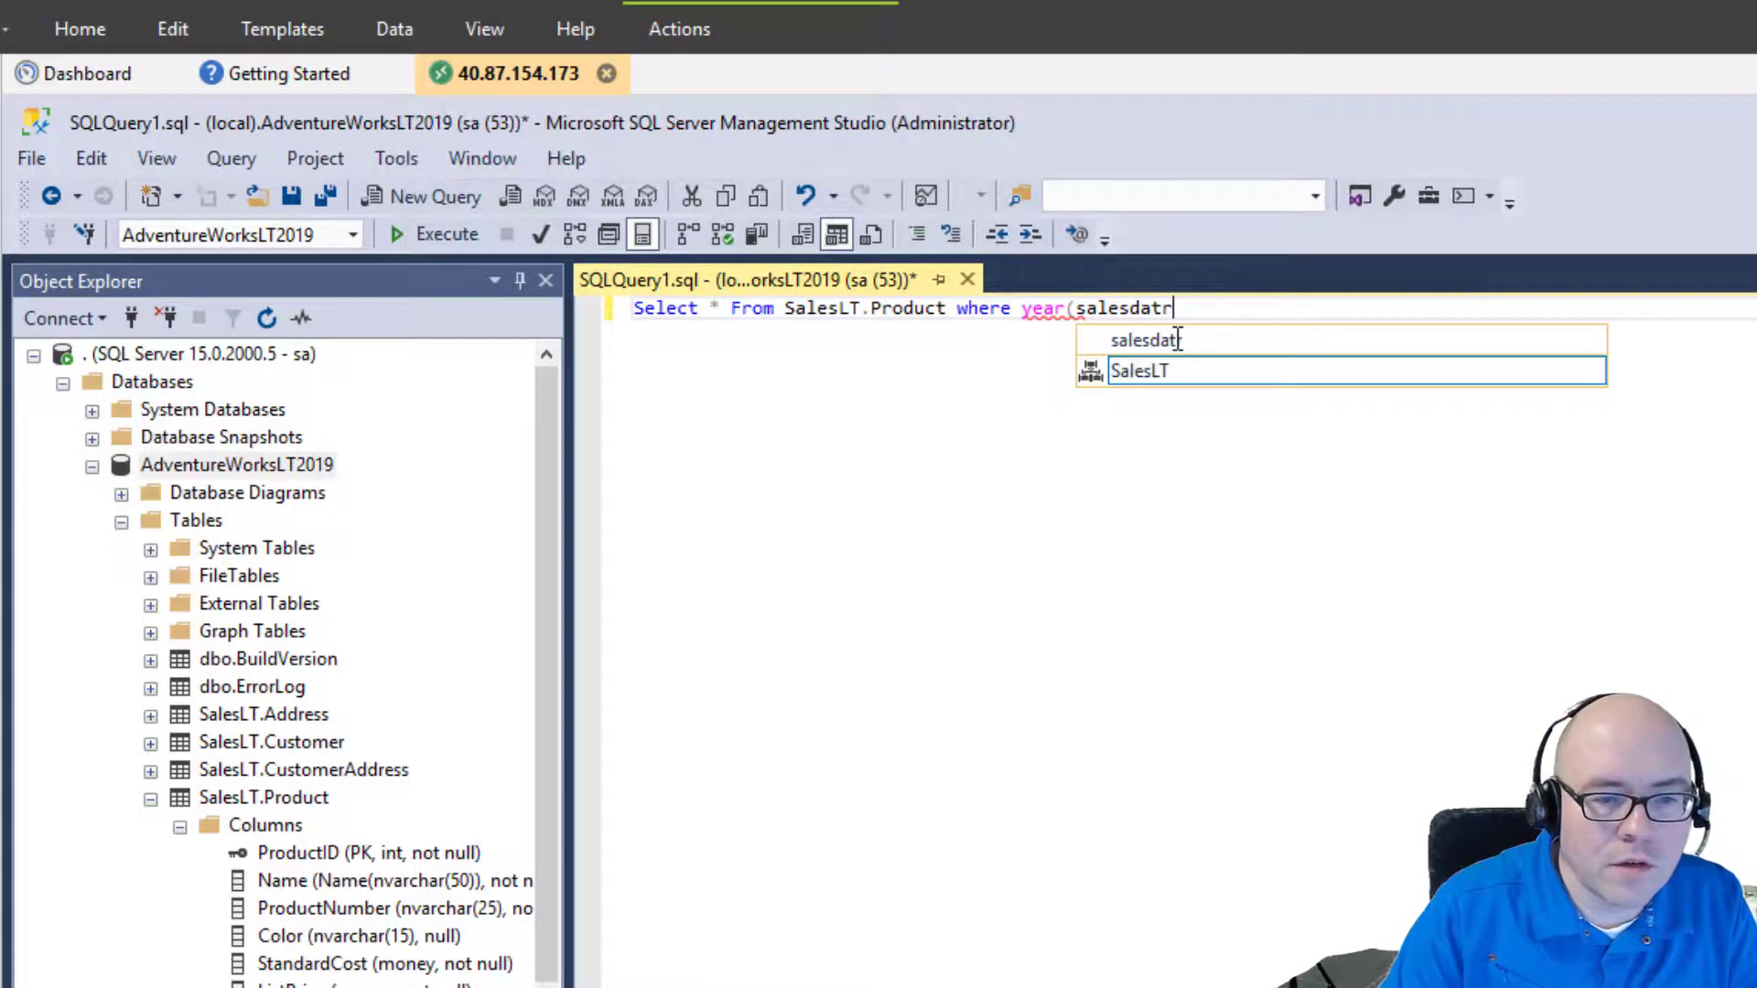
pyautogui.press('BackSpace')
pyautogui.press('BackSpace')
pyautogui.press('BackSpace')
pyautogui.press('BackSpace')
pyautogui.write('sta')
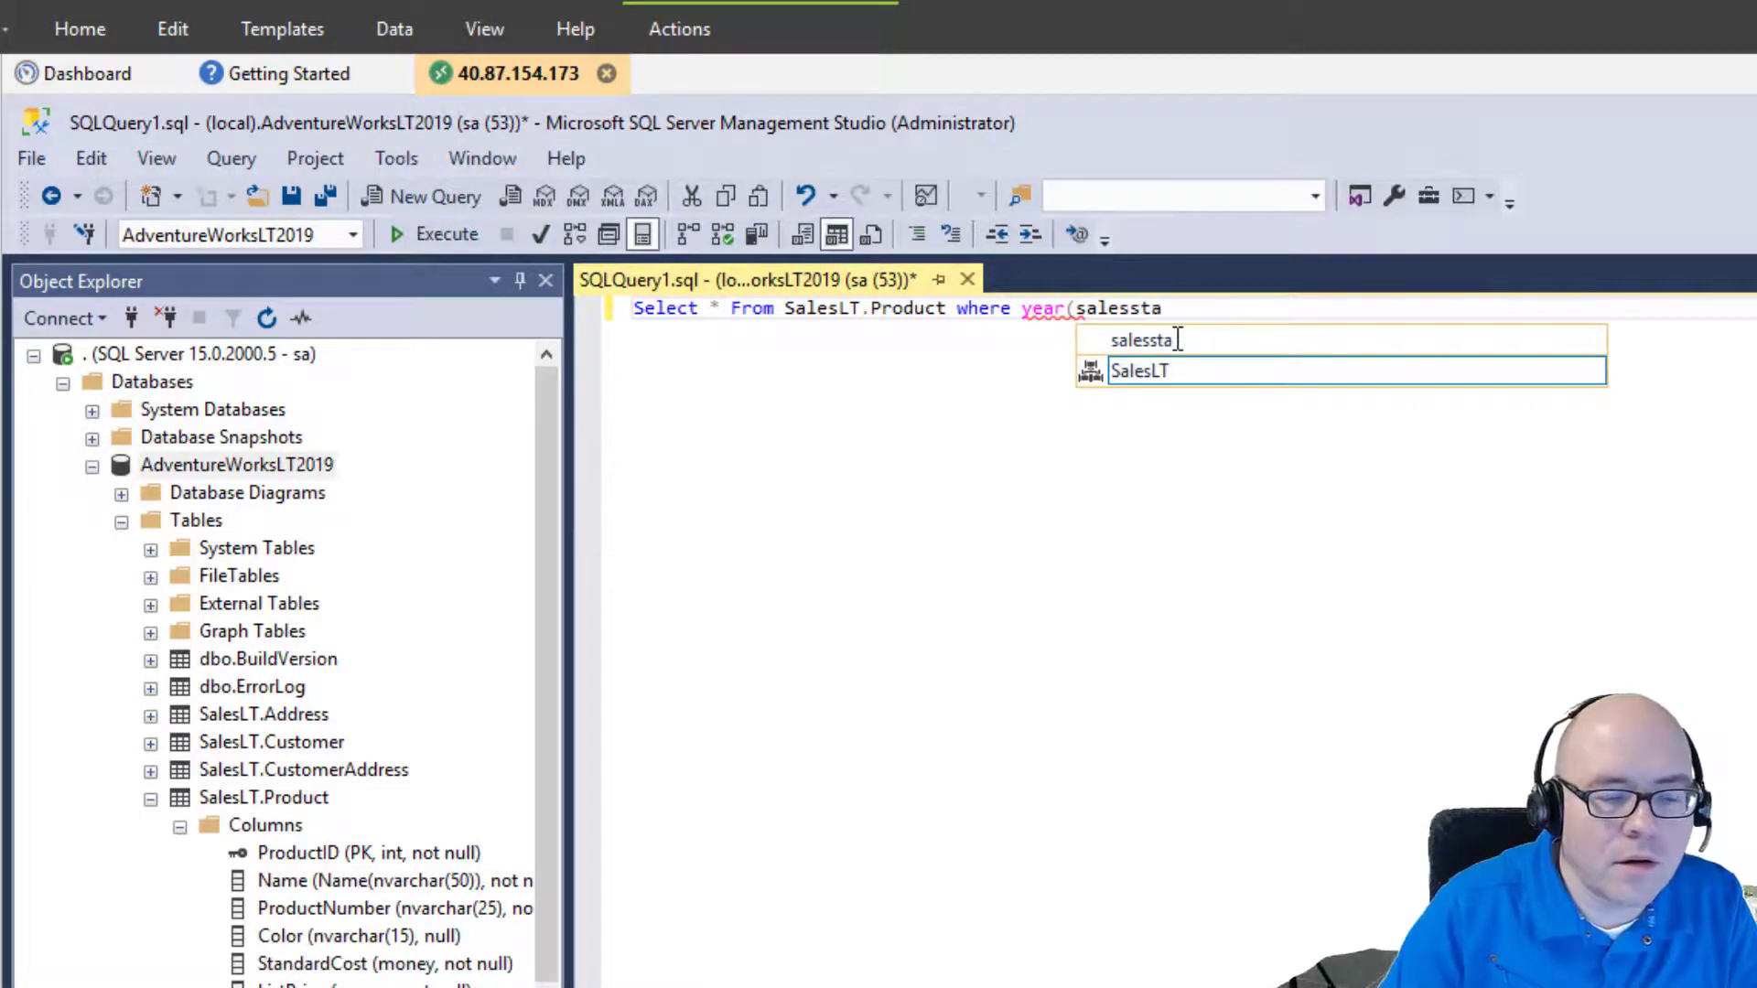
pyautogui.write('rtdate')
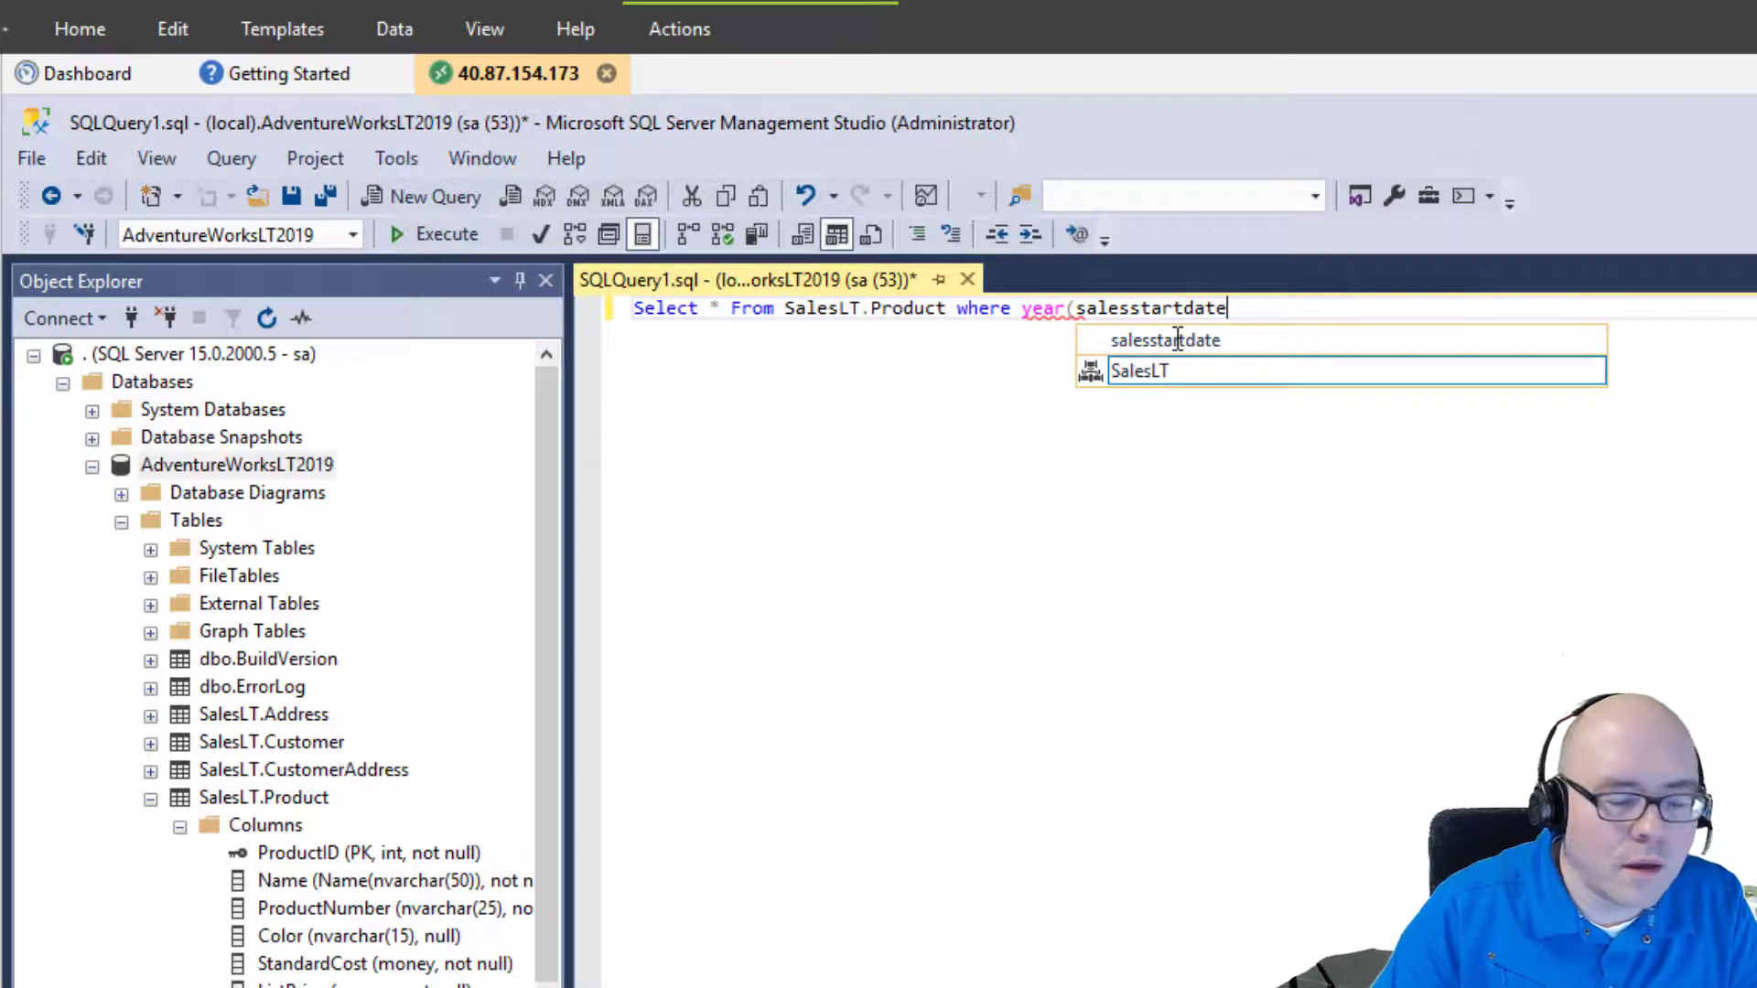
pyautogui.press('Escape')
pyautogui.write(')')
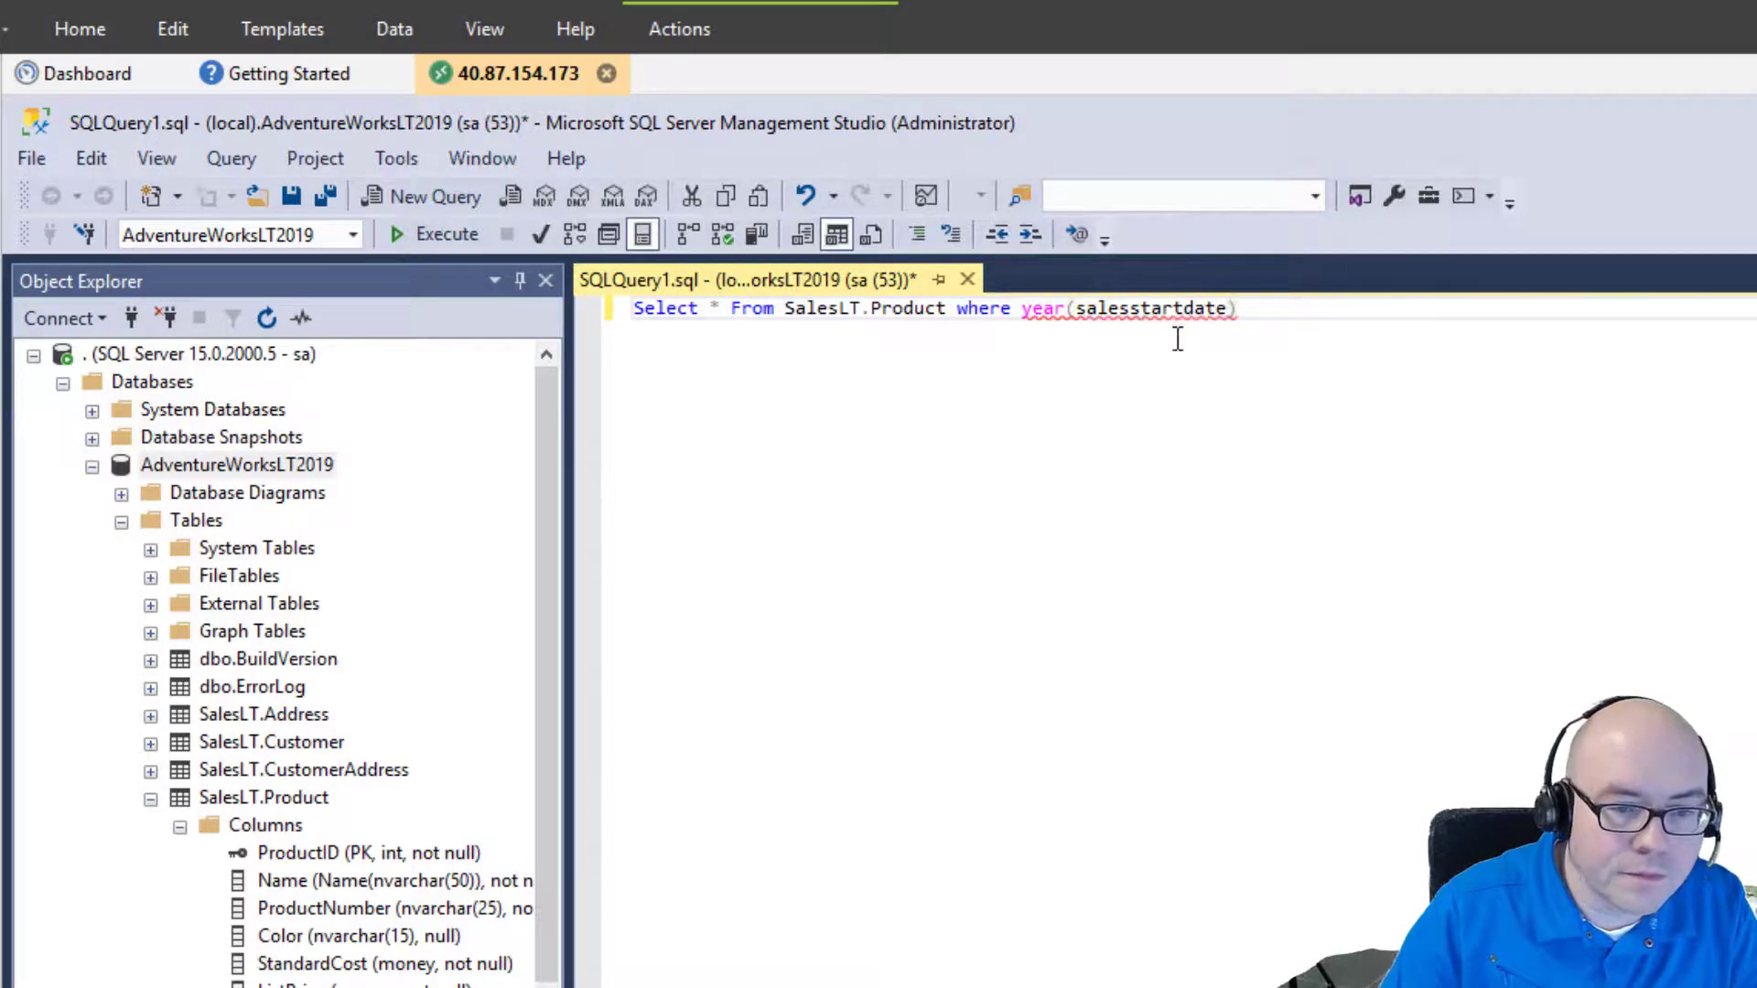
pyautogui.write(' = ')
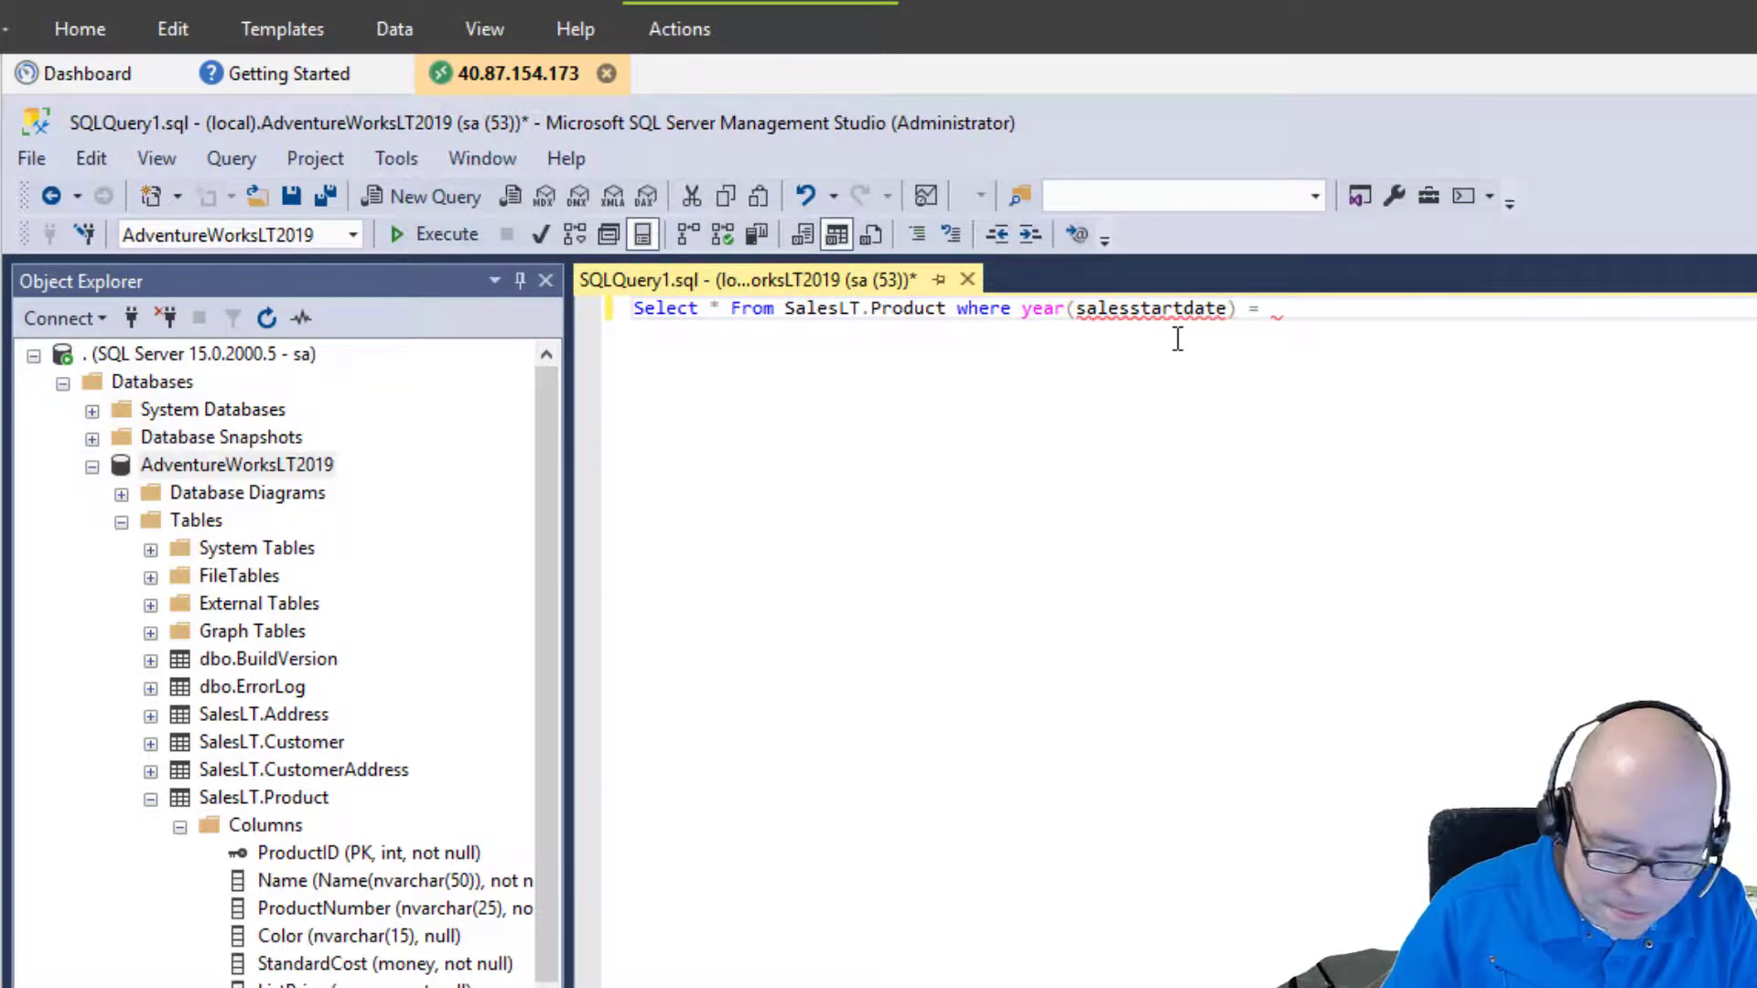
pyautogui.write('20')
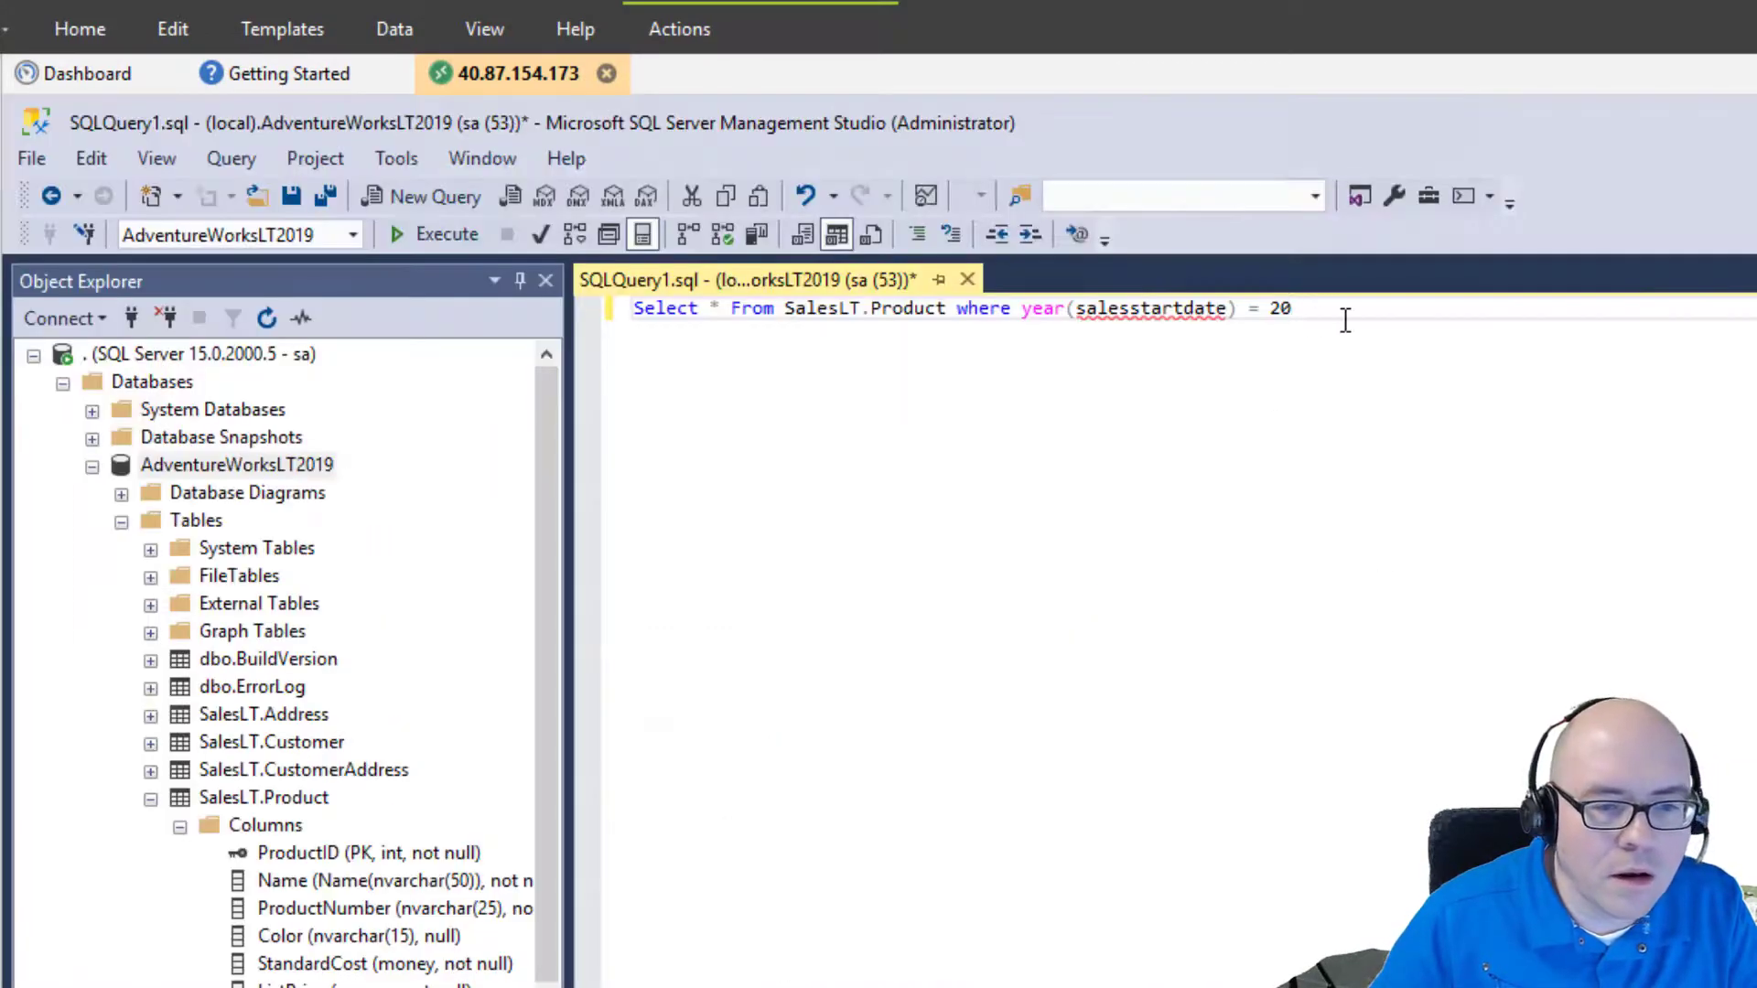
# Complete the 2002 filter, fix the column to sellstartdate, and run it to get two HL Road Frame rows.
pyautogui.write('02')
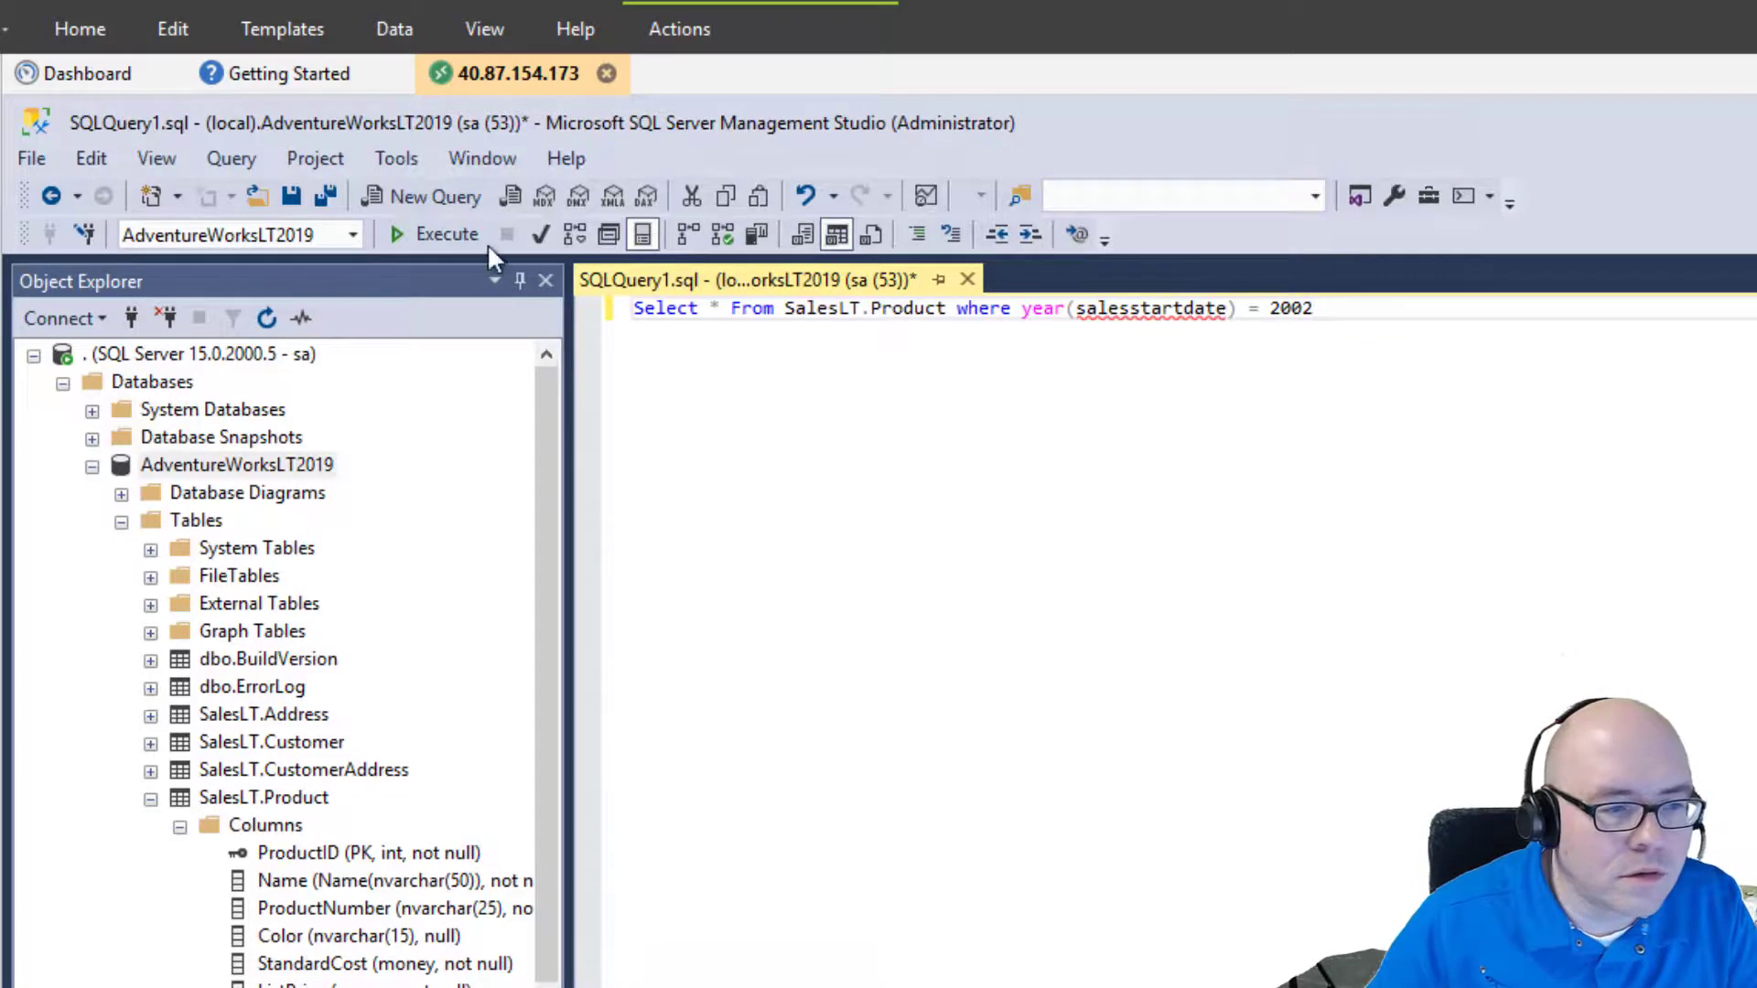
pyautogui.click(419, 233)
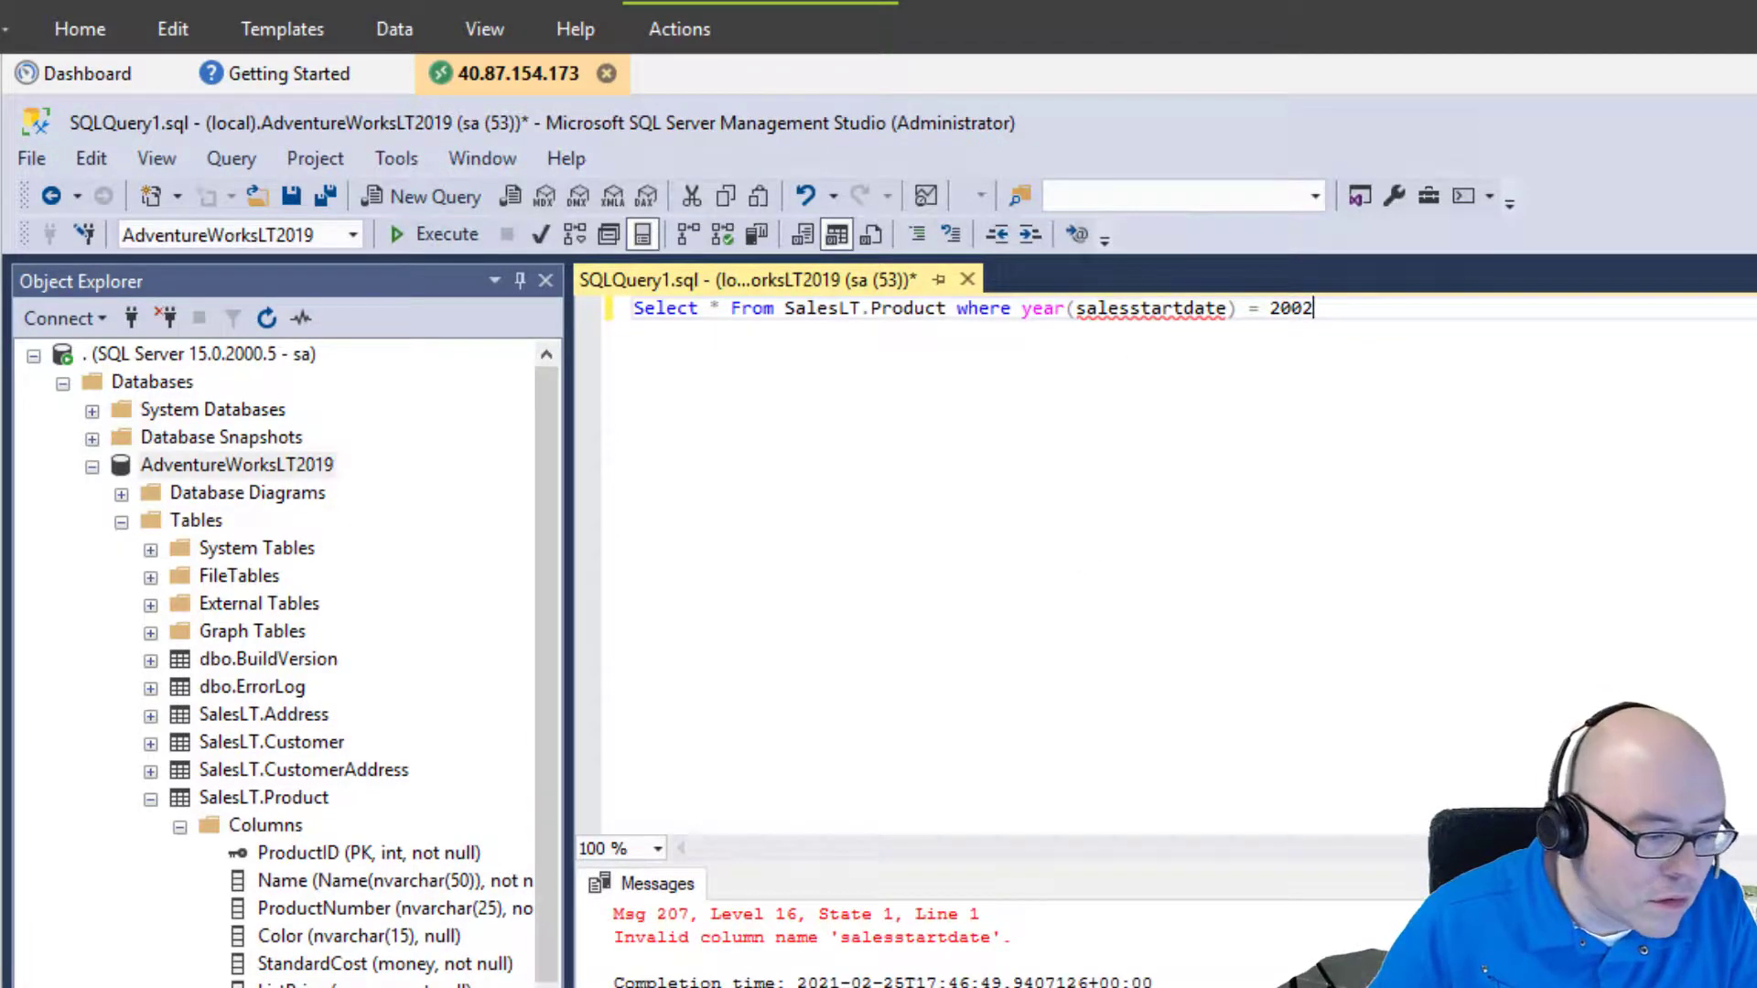
pyautogui.click(1129, 310)
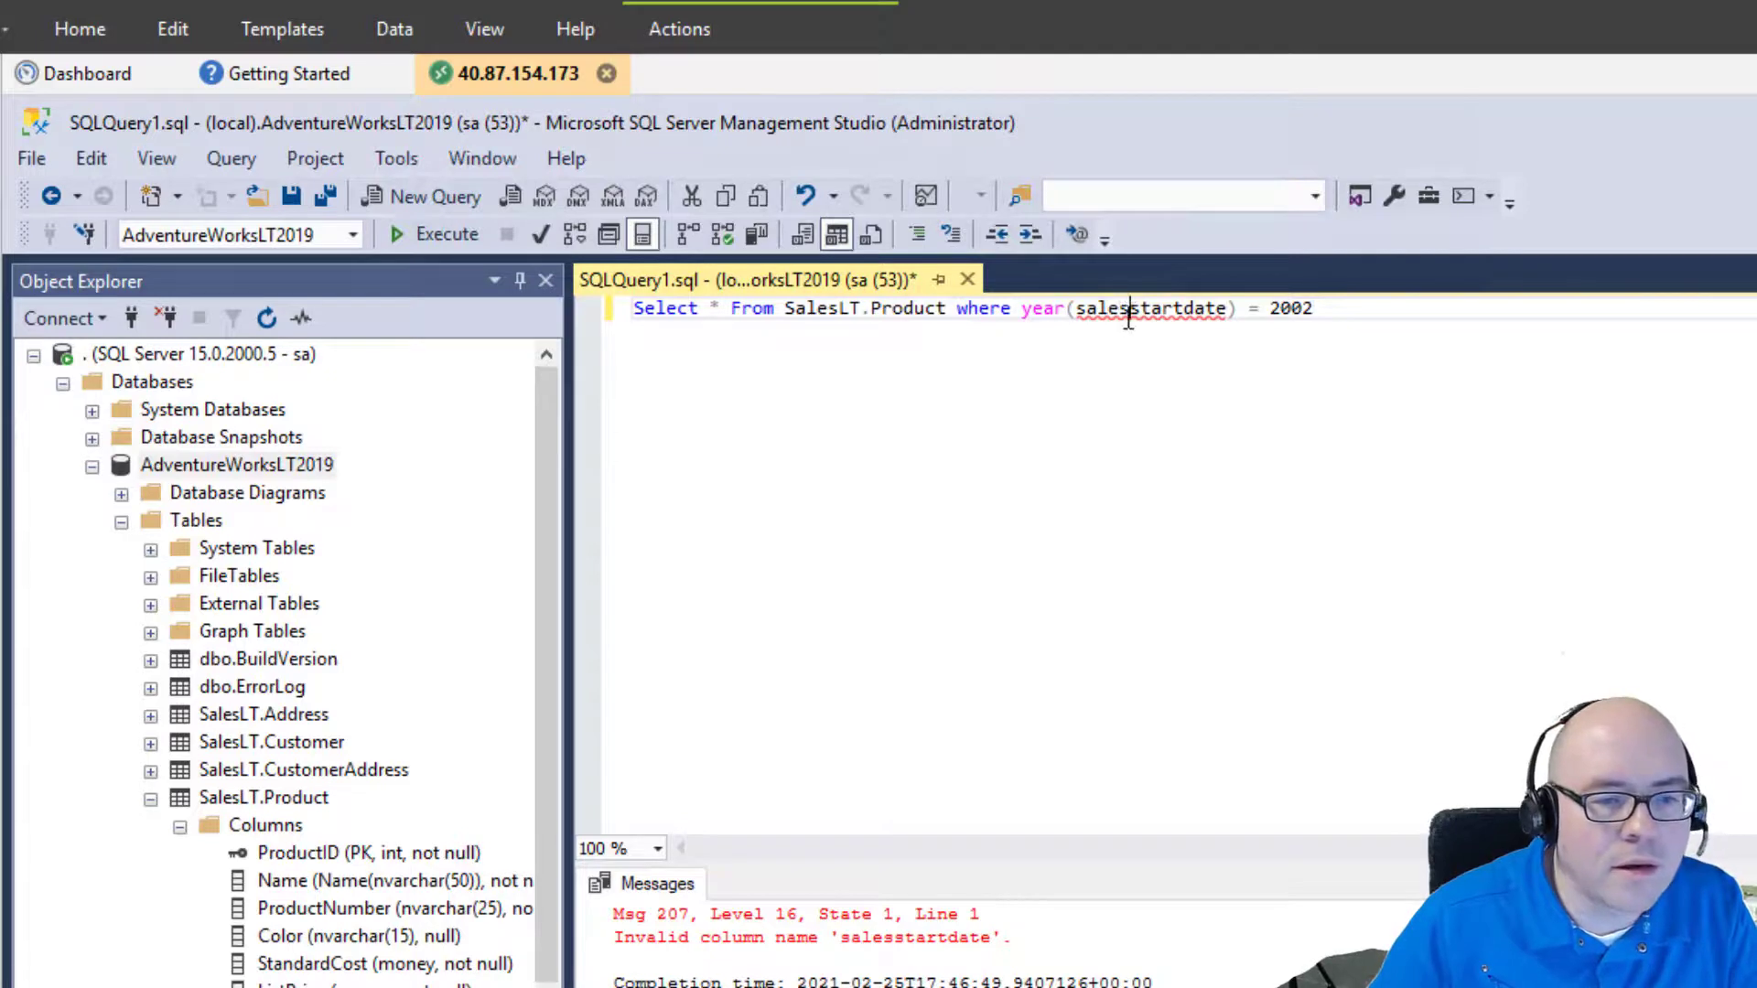
pyautogui.press('BackSpace')
pyautogui.press('BackSpace')
pyautogui.press('BackSpace')
pyautogui.press('BackSpace')
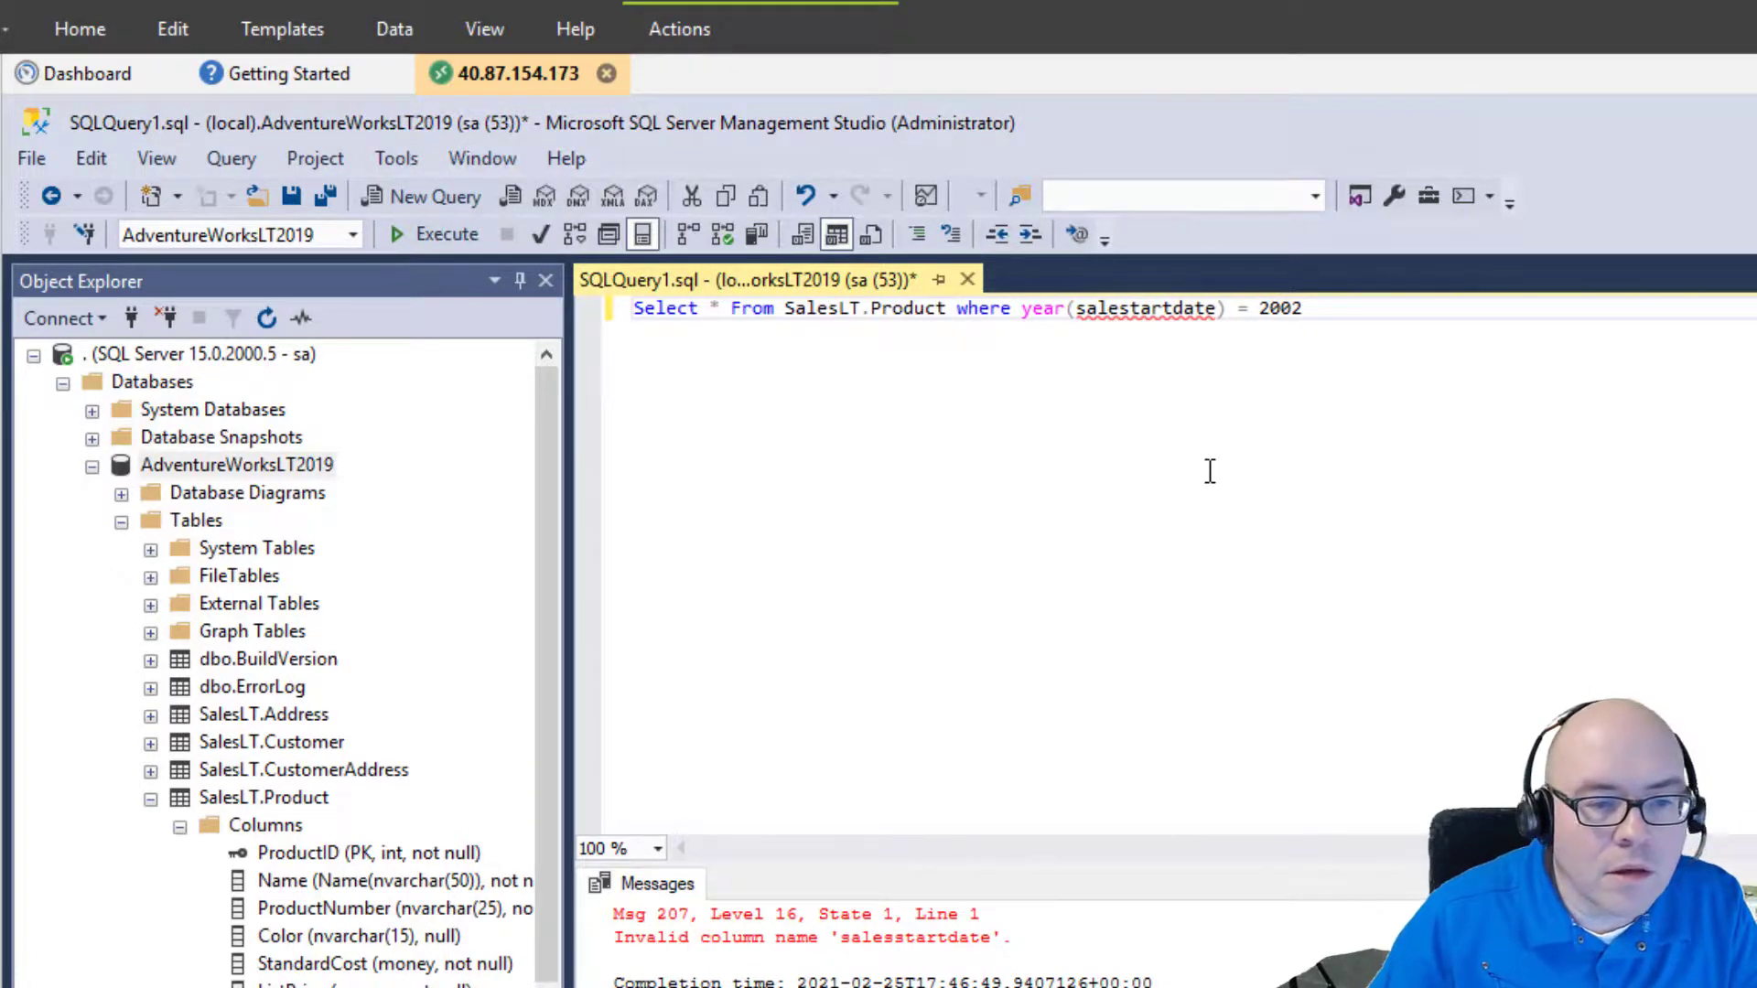
pyautogui.write('ell')
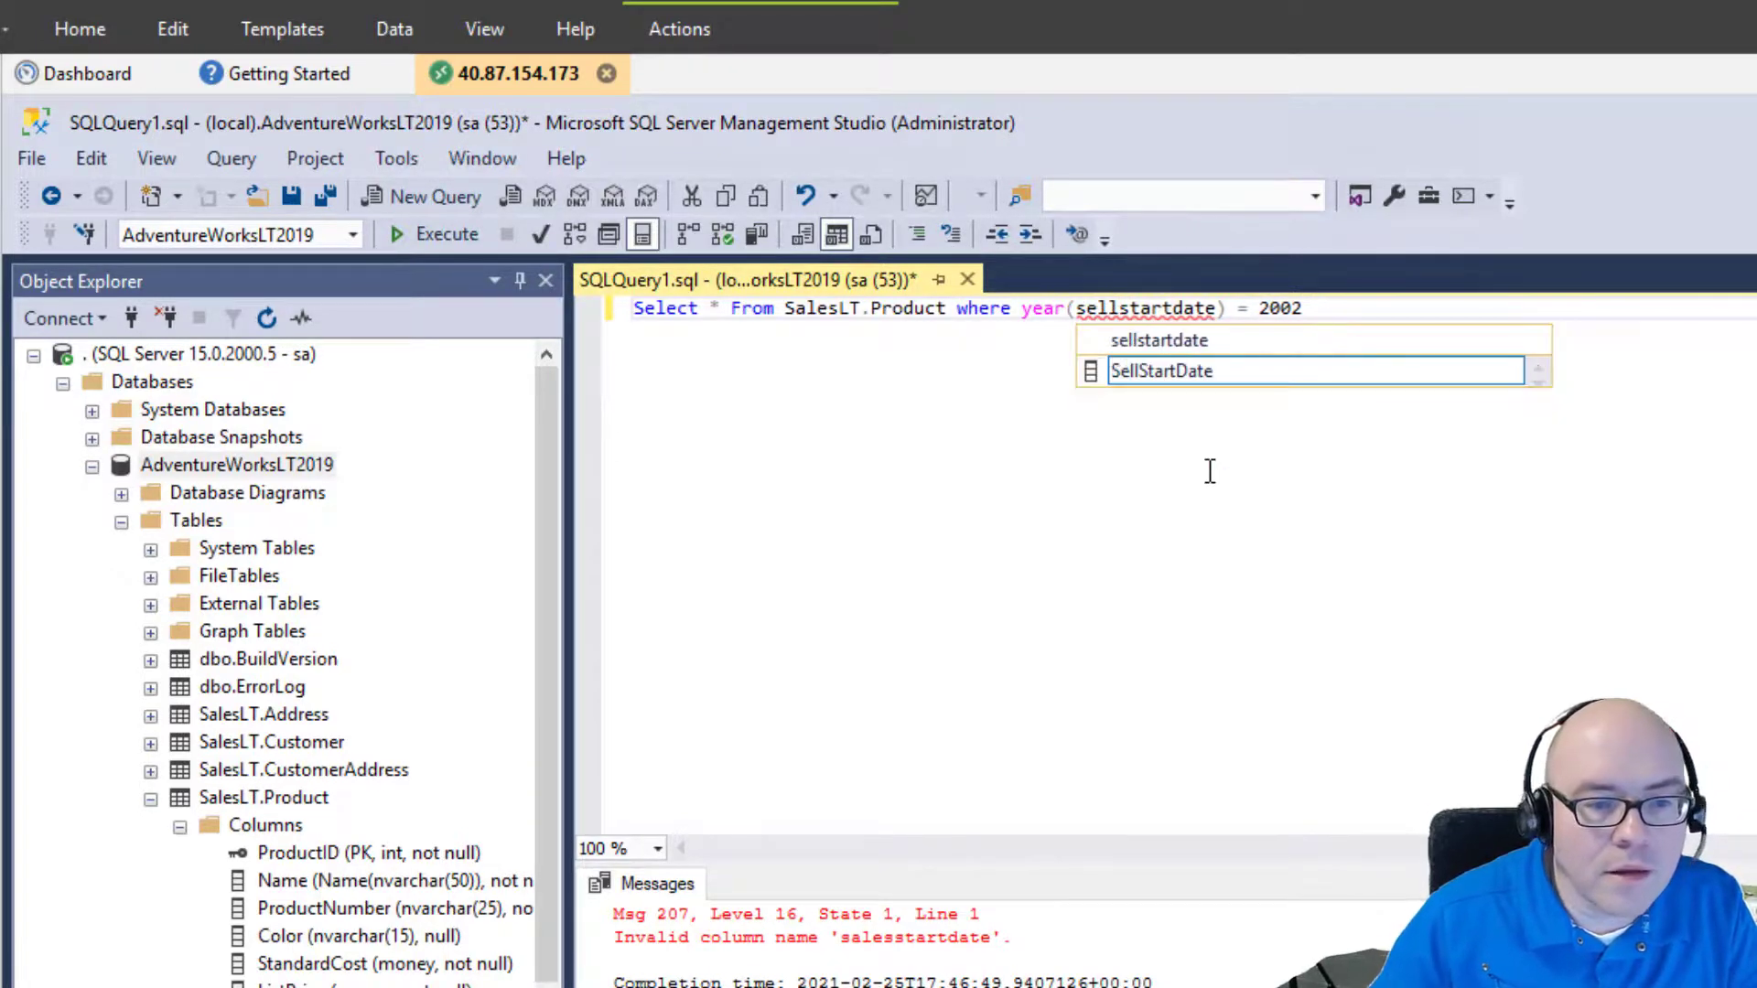
pyautogui.press('Escape')
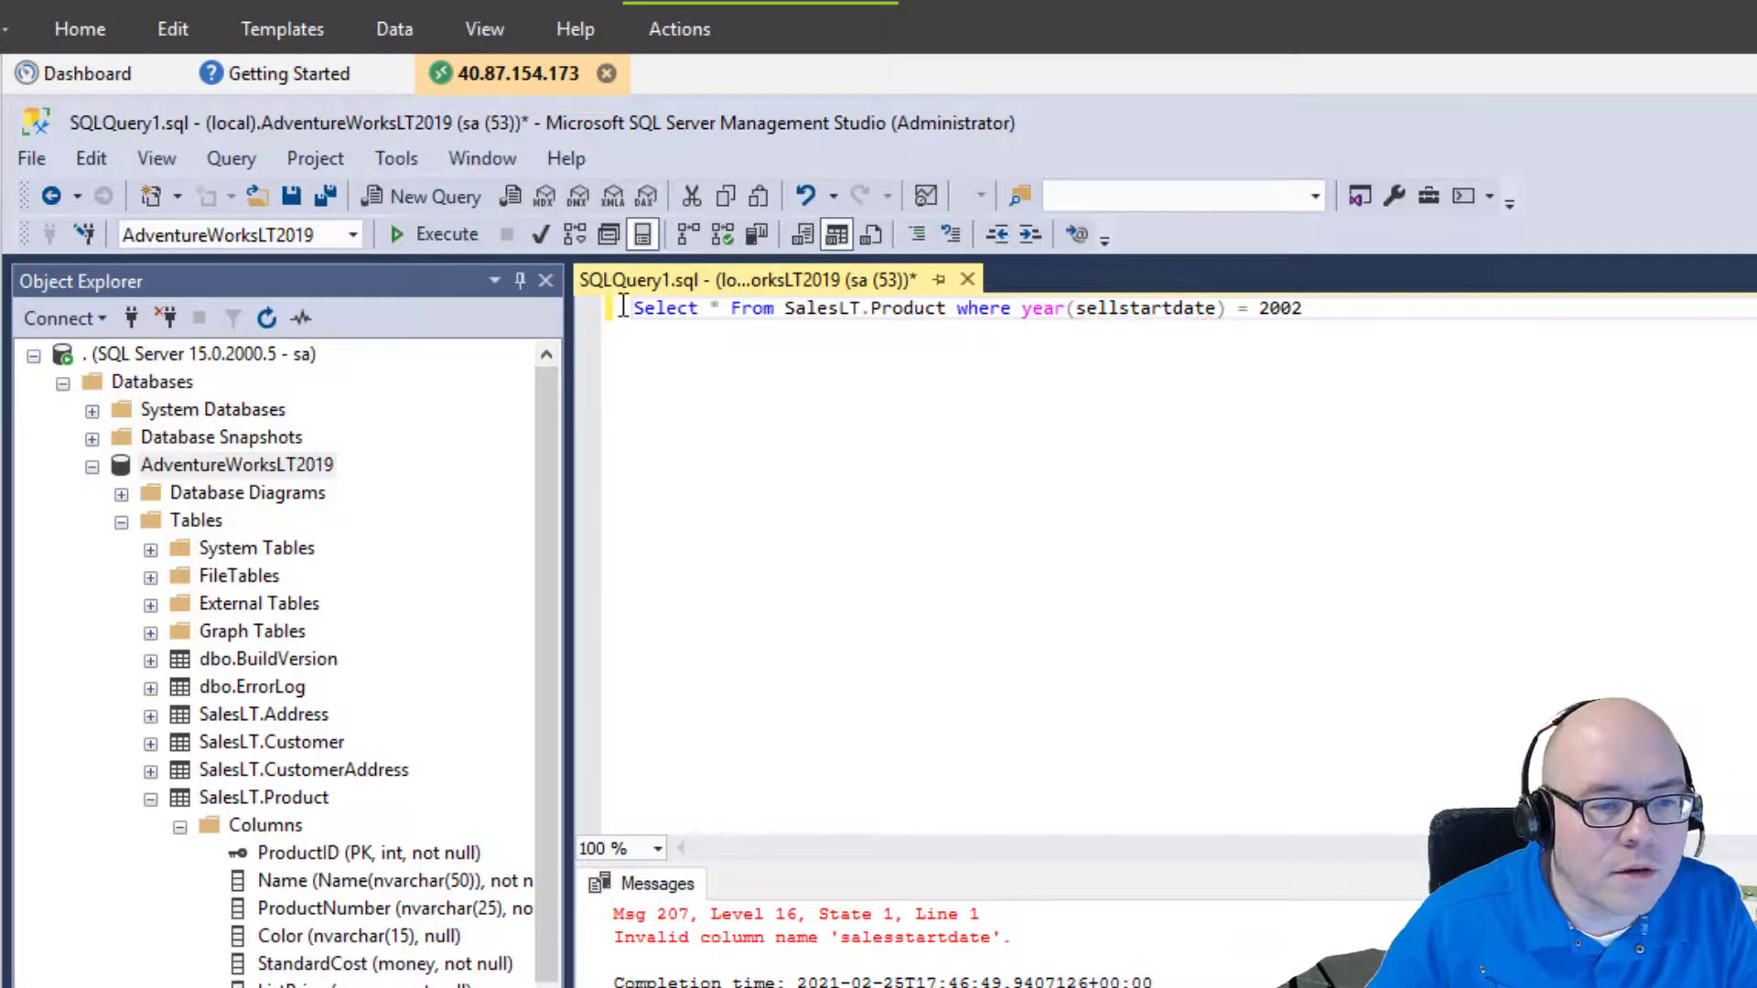
pyautogui.click(432, 236)
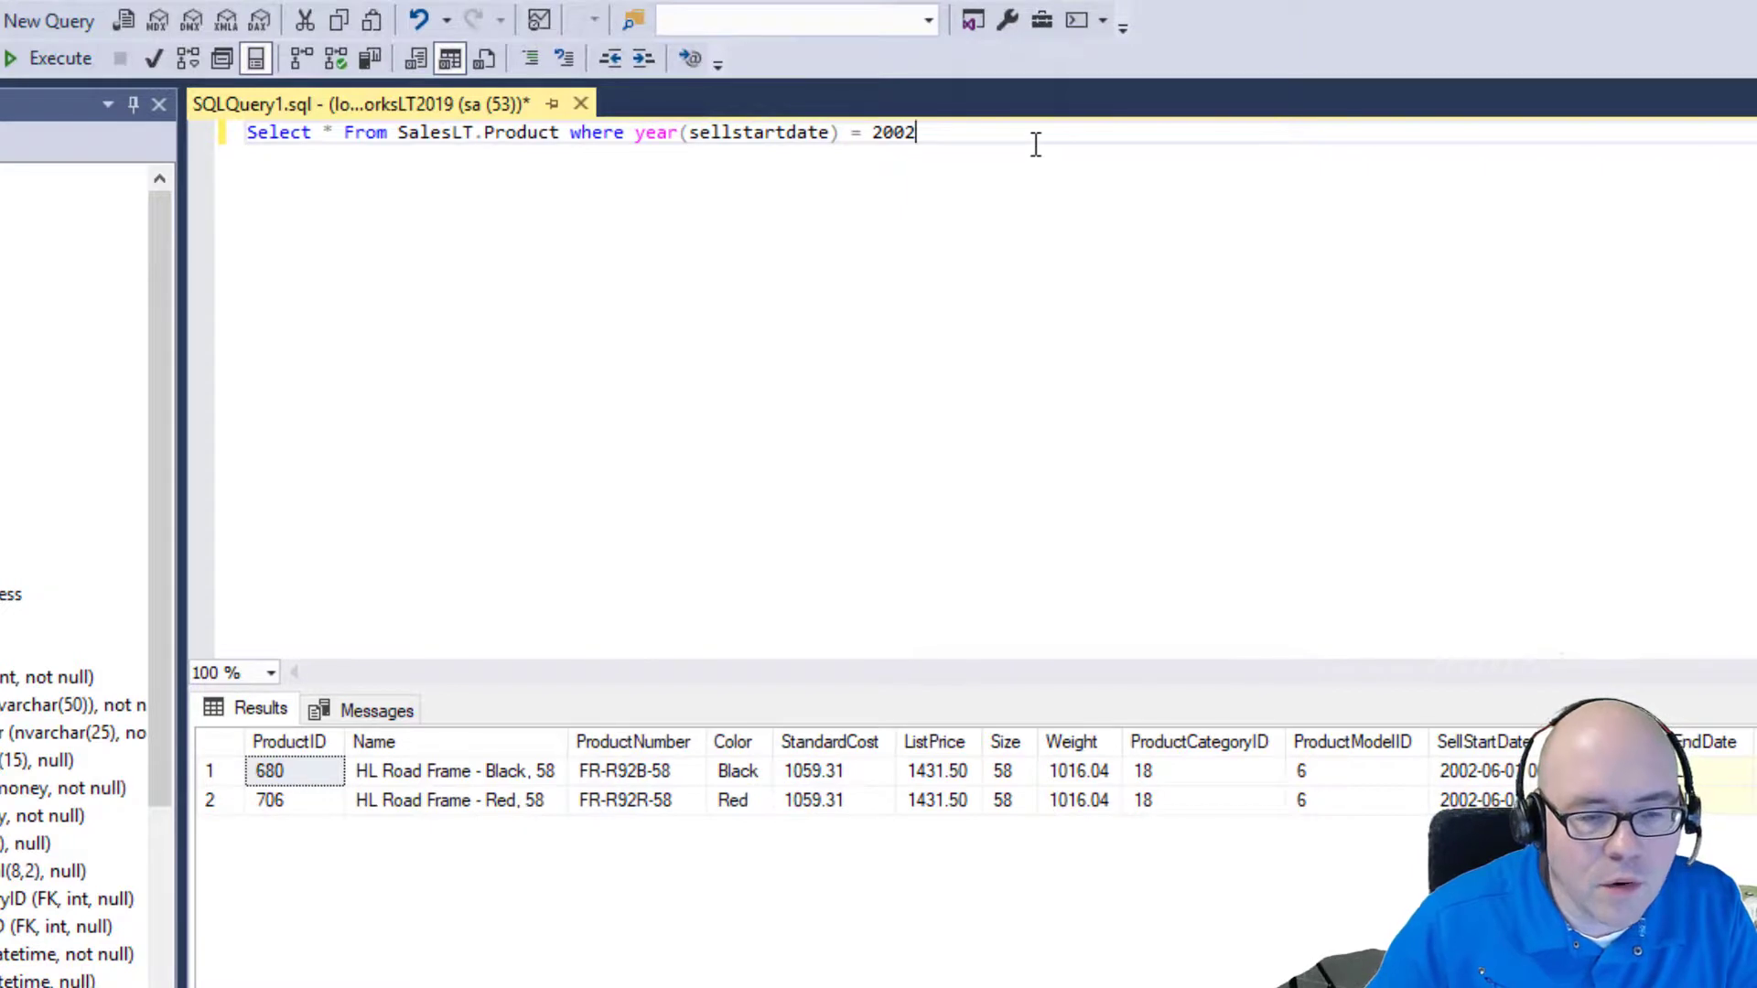
pyautogui.press('Return')
pyautogui.press('Return')
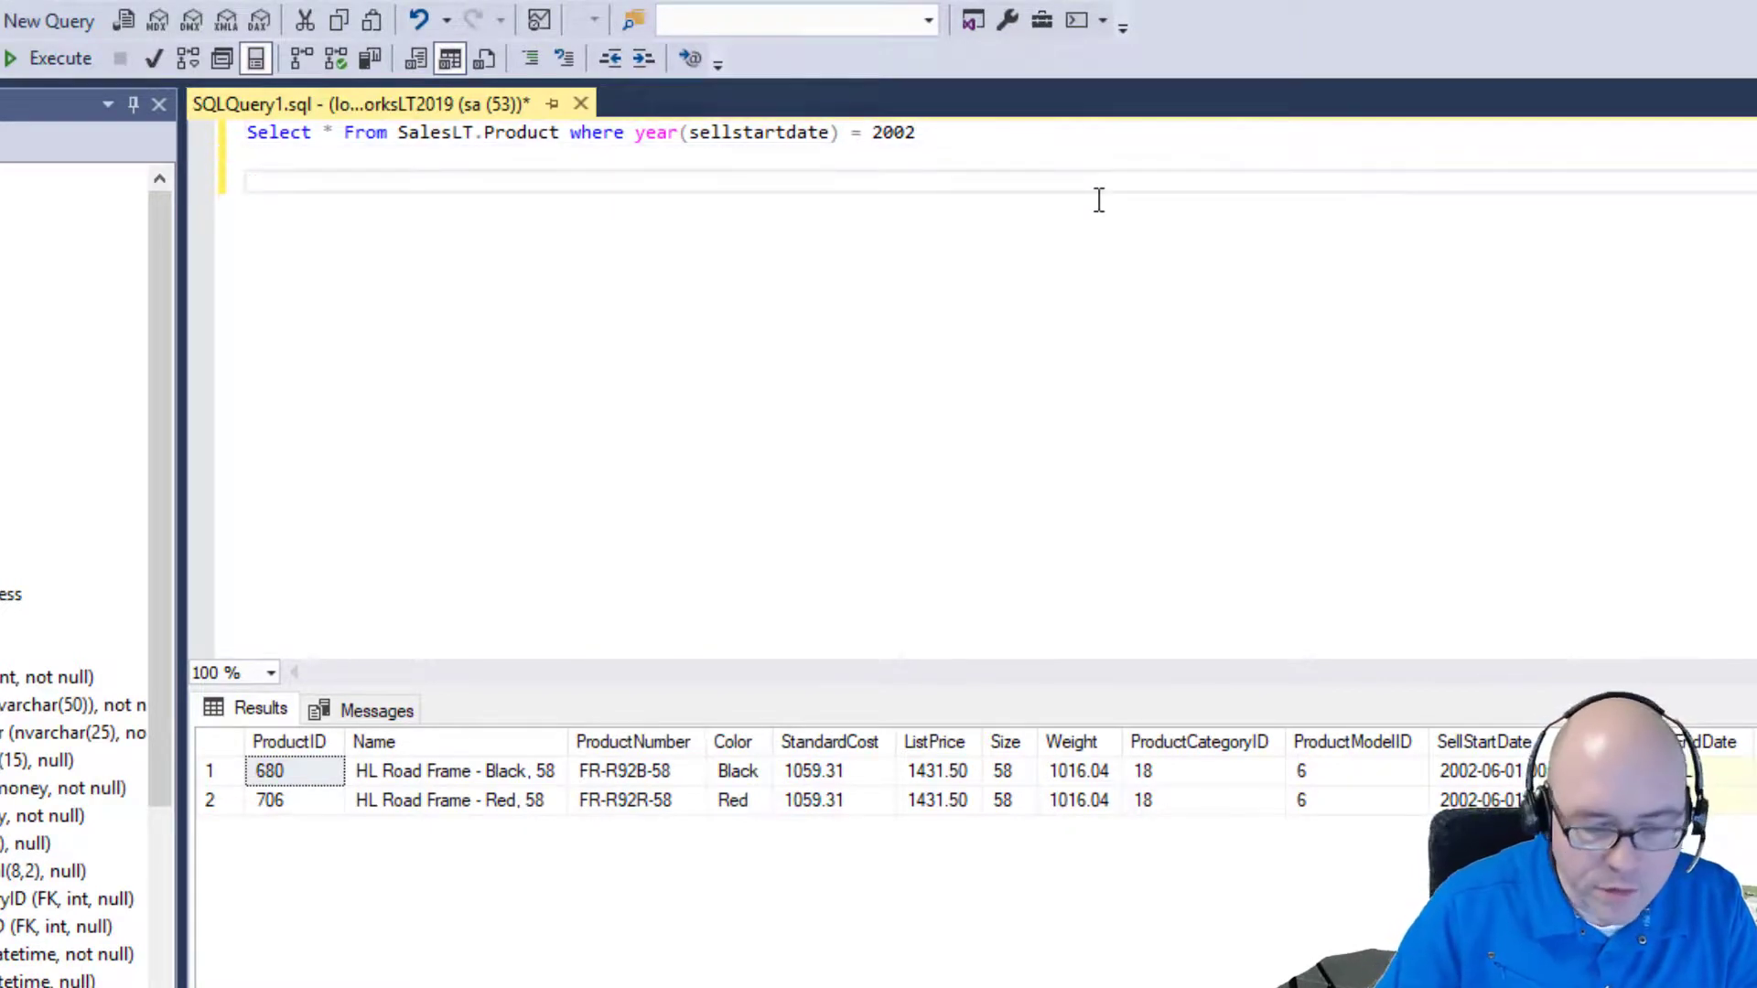
# Write "Update SalesLT.Product set SellStartDate = '20030101' where" below the Select query.
pyautogui.write('Update')
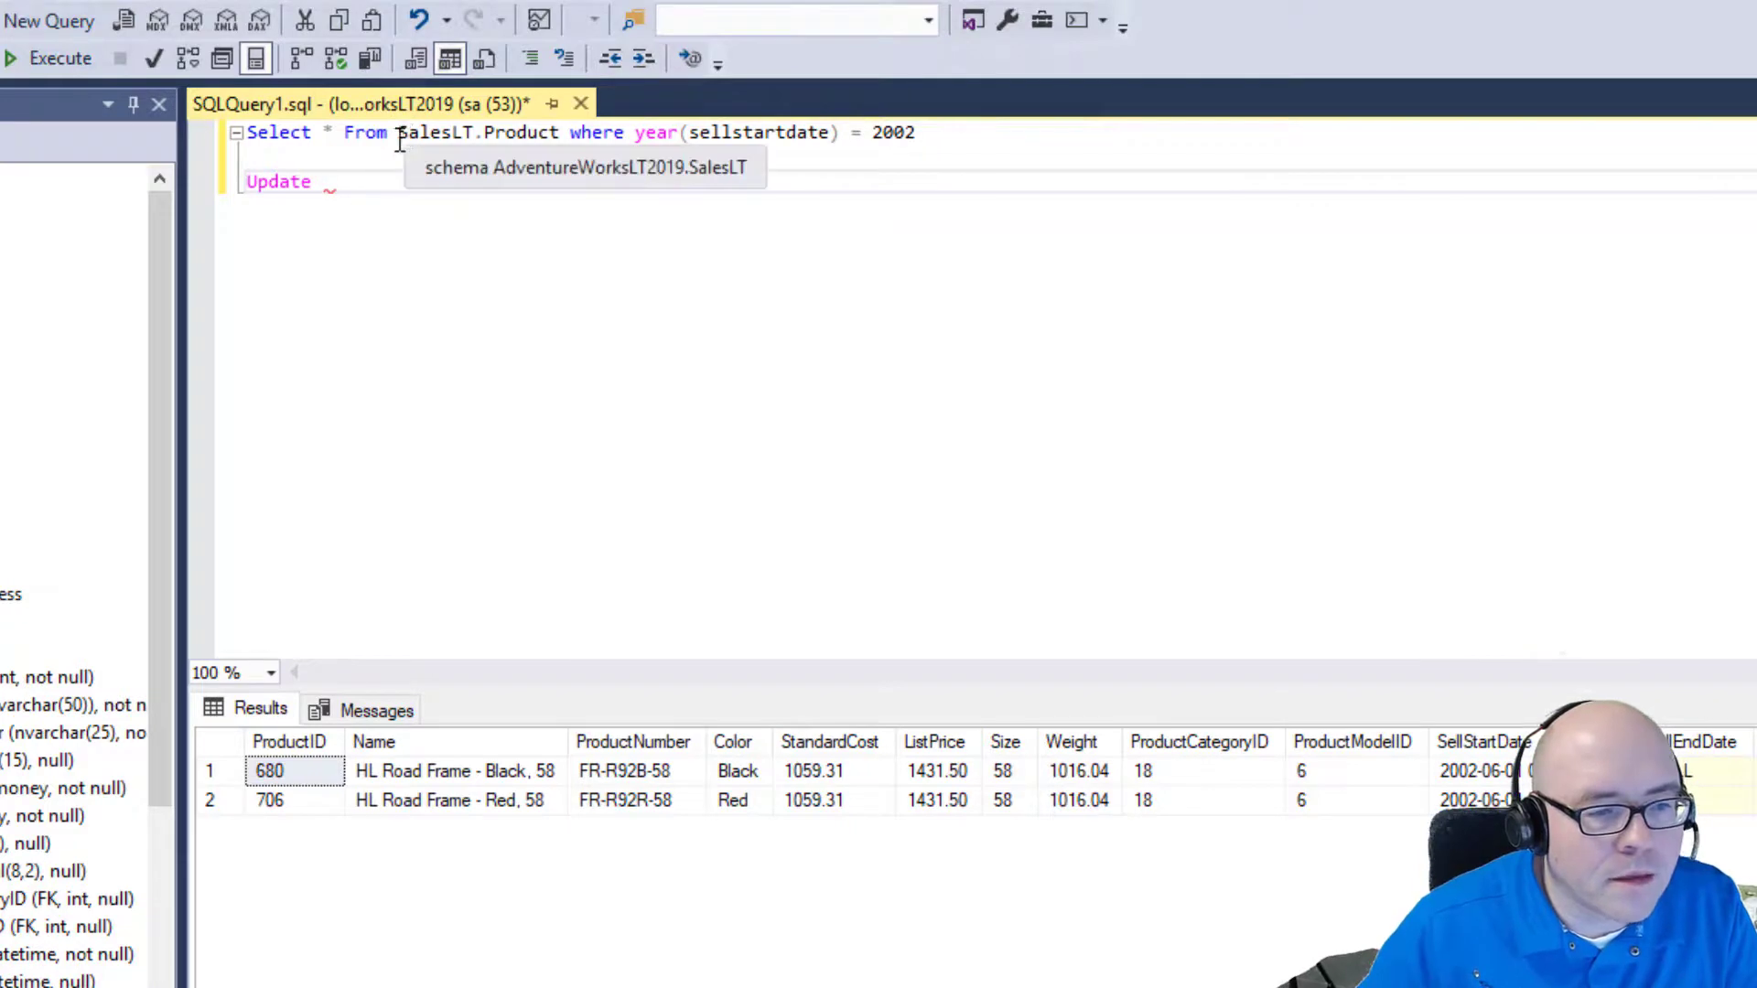
pyautogui.moveTo(399, 137); pyautogui.dragTo(560, 138)
pyautogui.hotkey('ctrl', 'c')
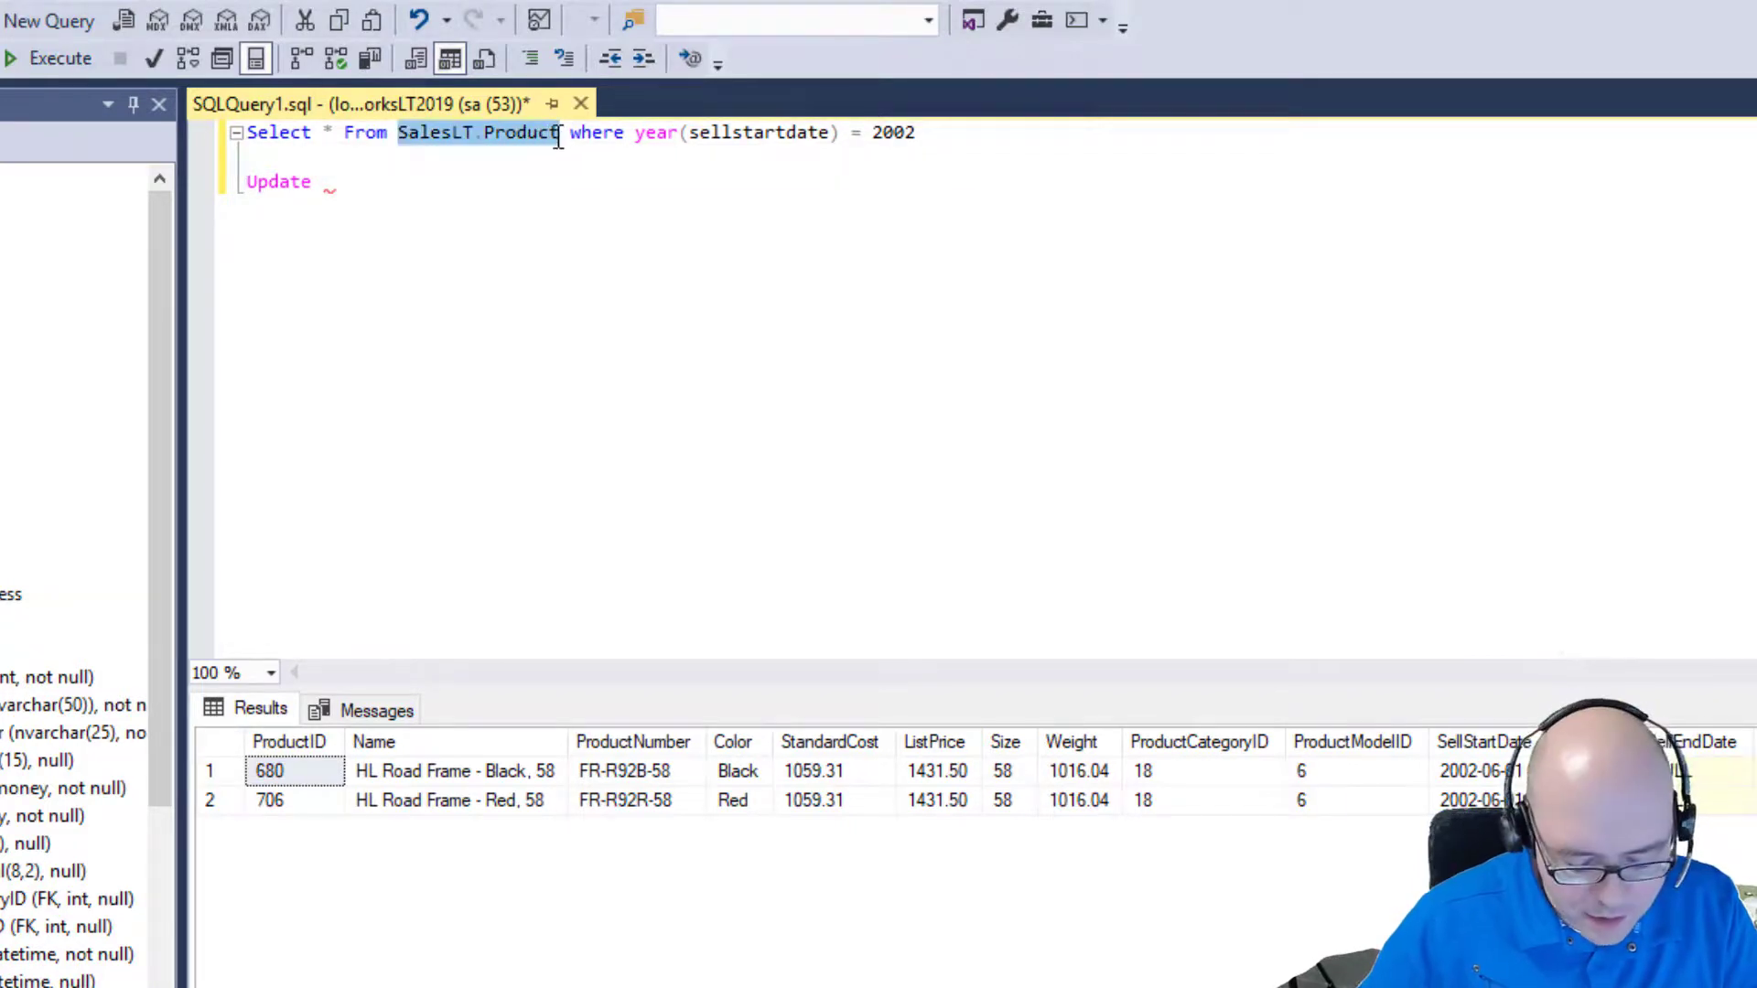
pyautogui.click(393, 188)
pyautogui.hotkey('ctrl', 'v')
pyautogui.write('setr')
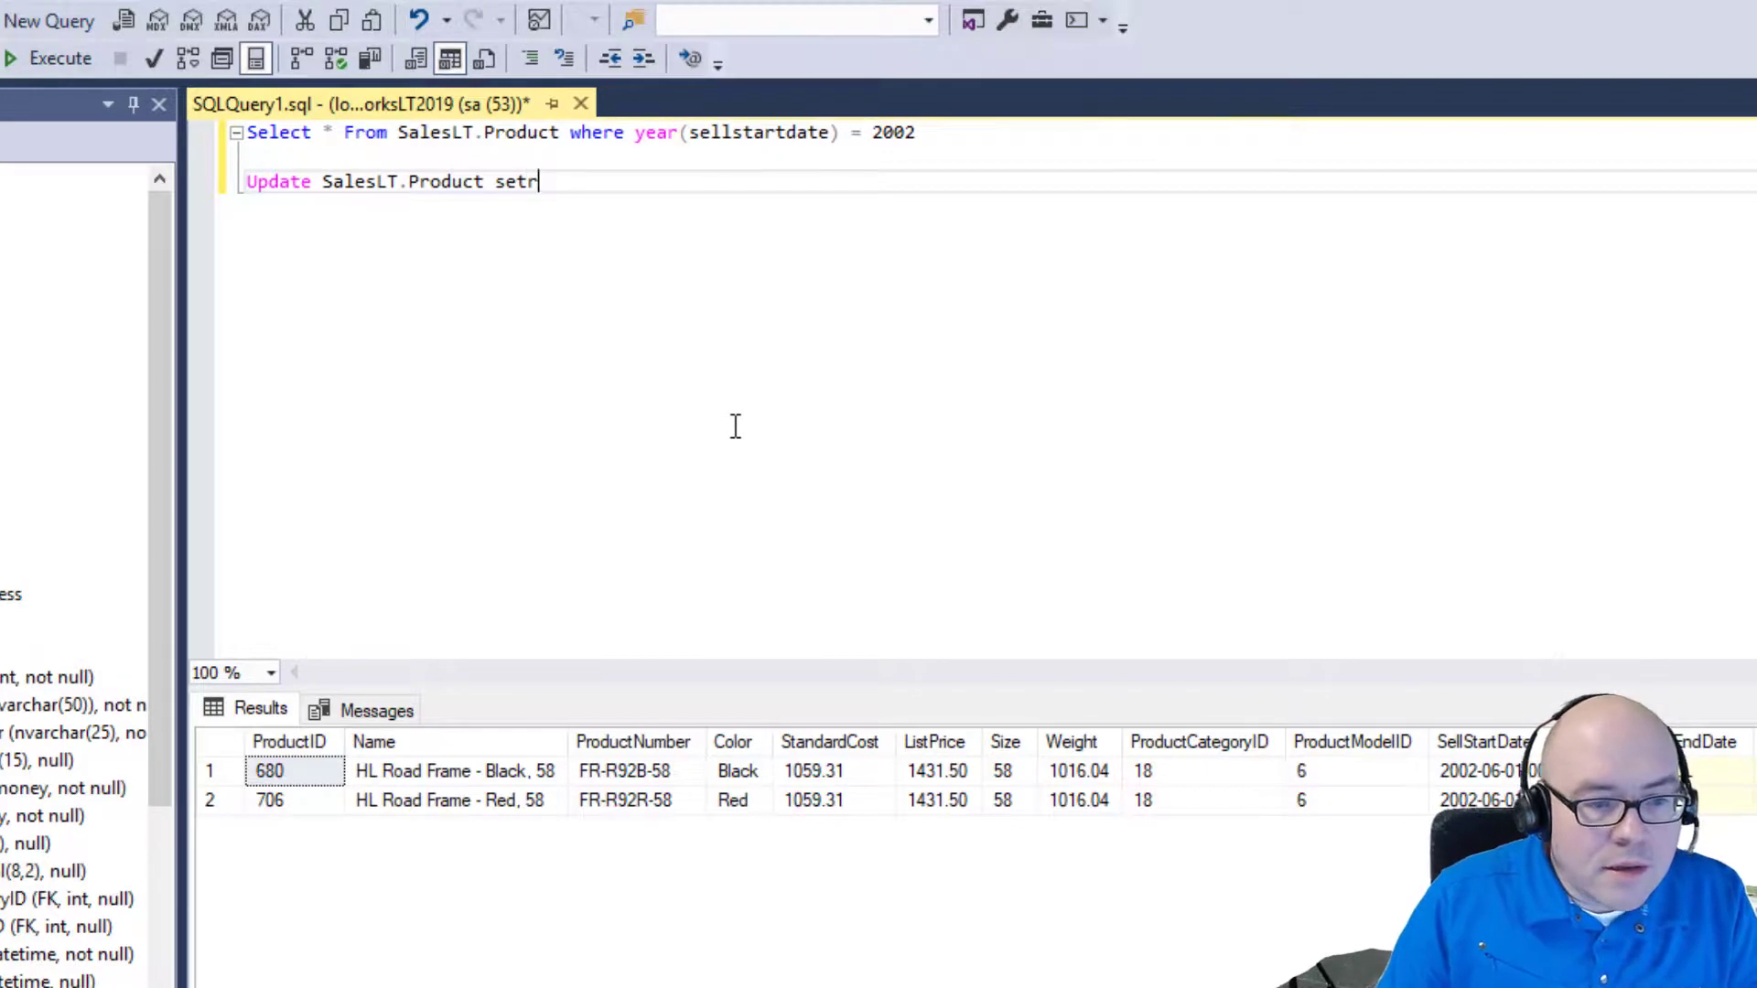
pyautogui.press('BackSpace')
pyautogui.write('sell')
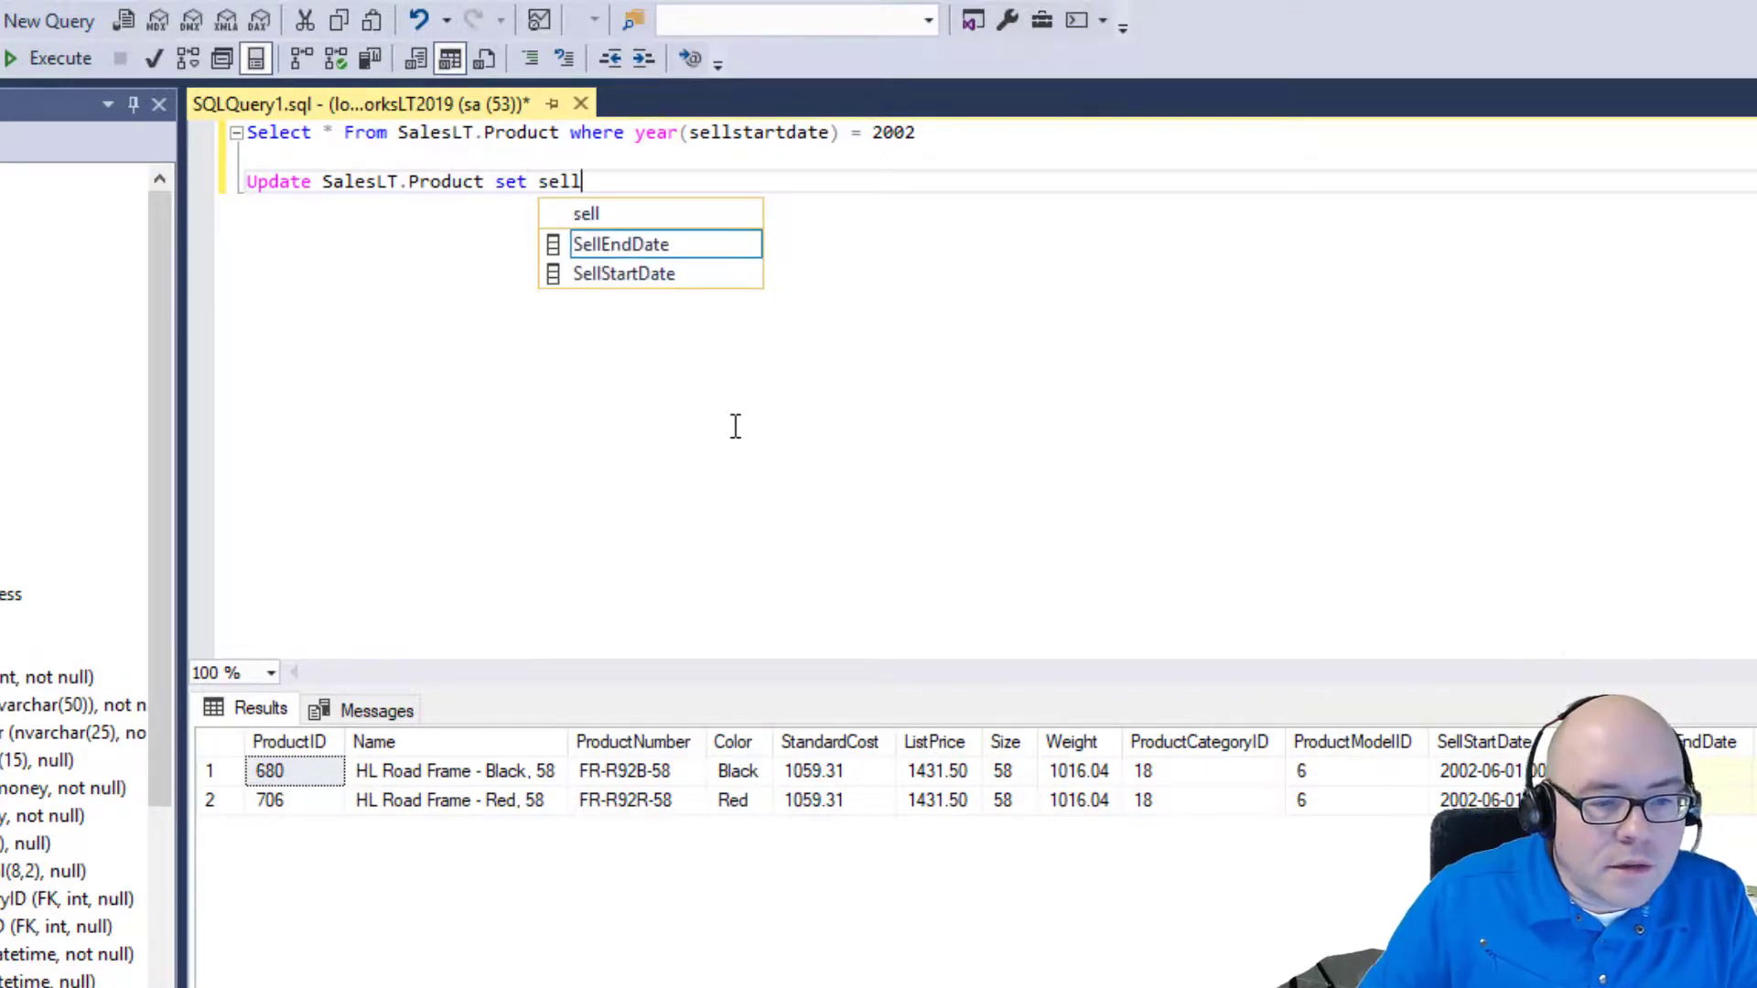
pyautogui.press('Down')
pyautogui.press('Tab')
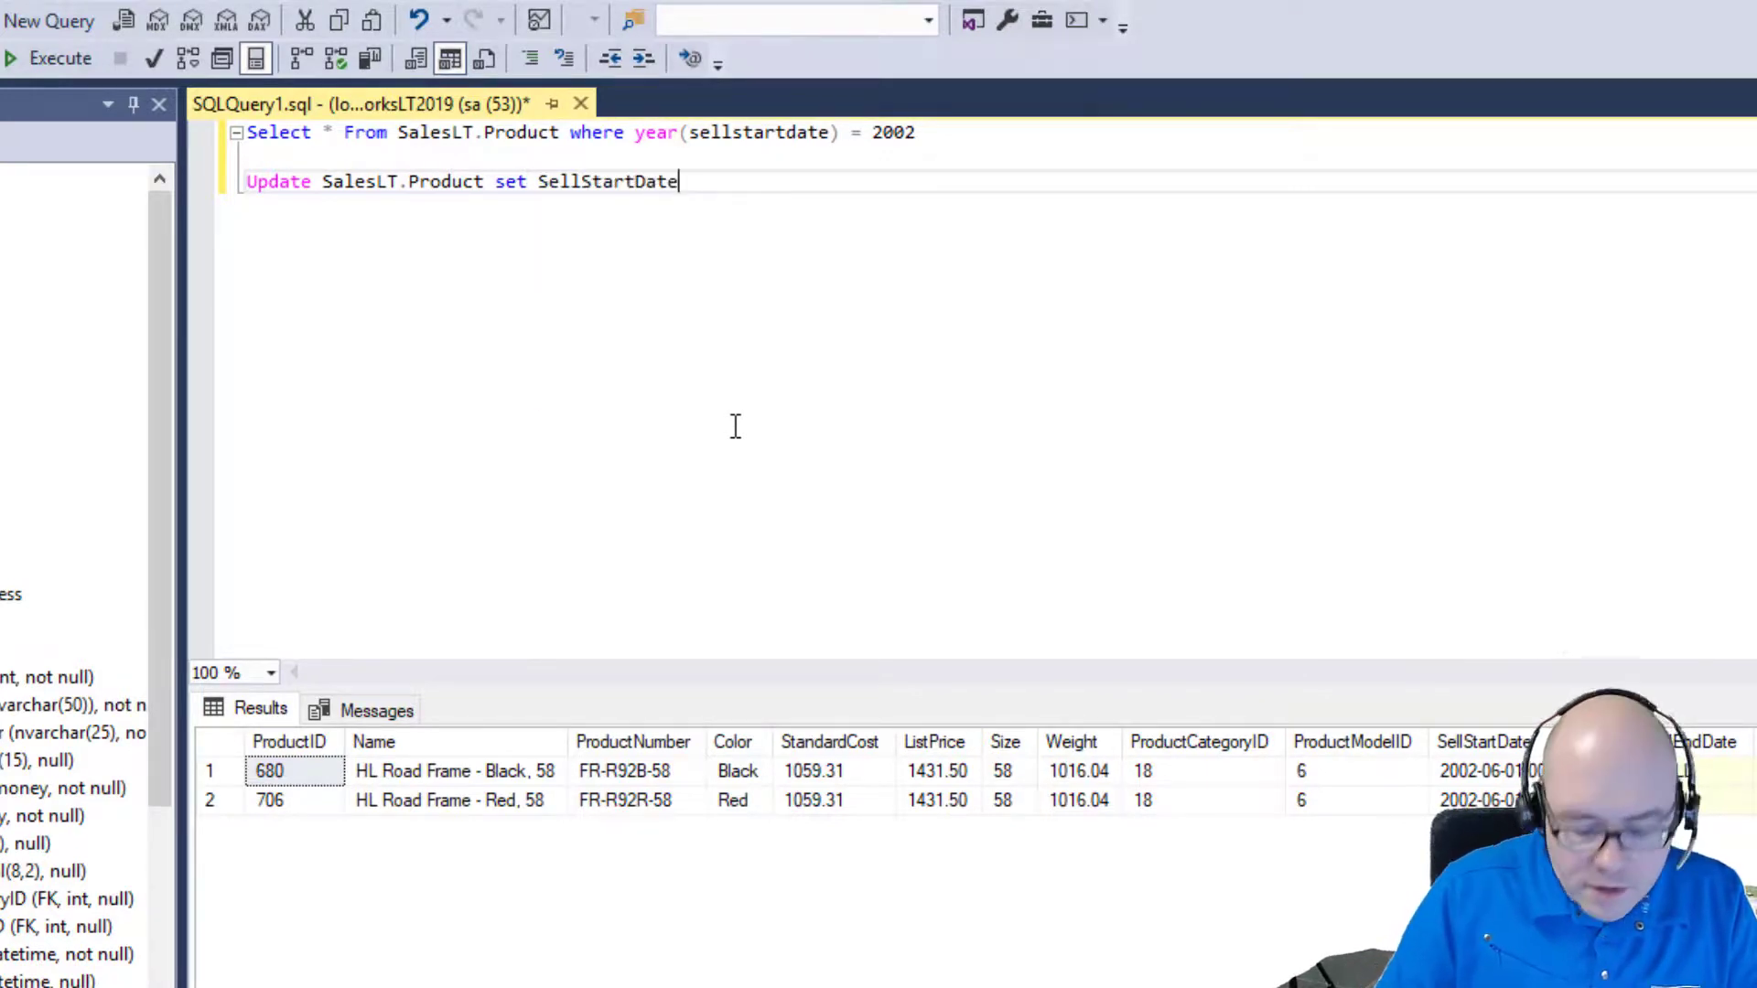
pyautogui.write("= '")
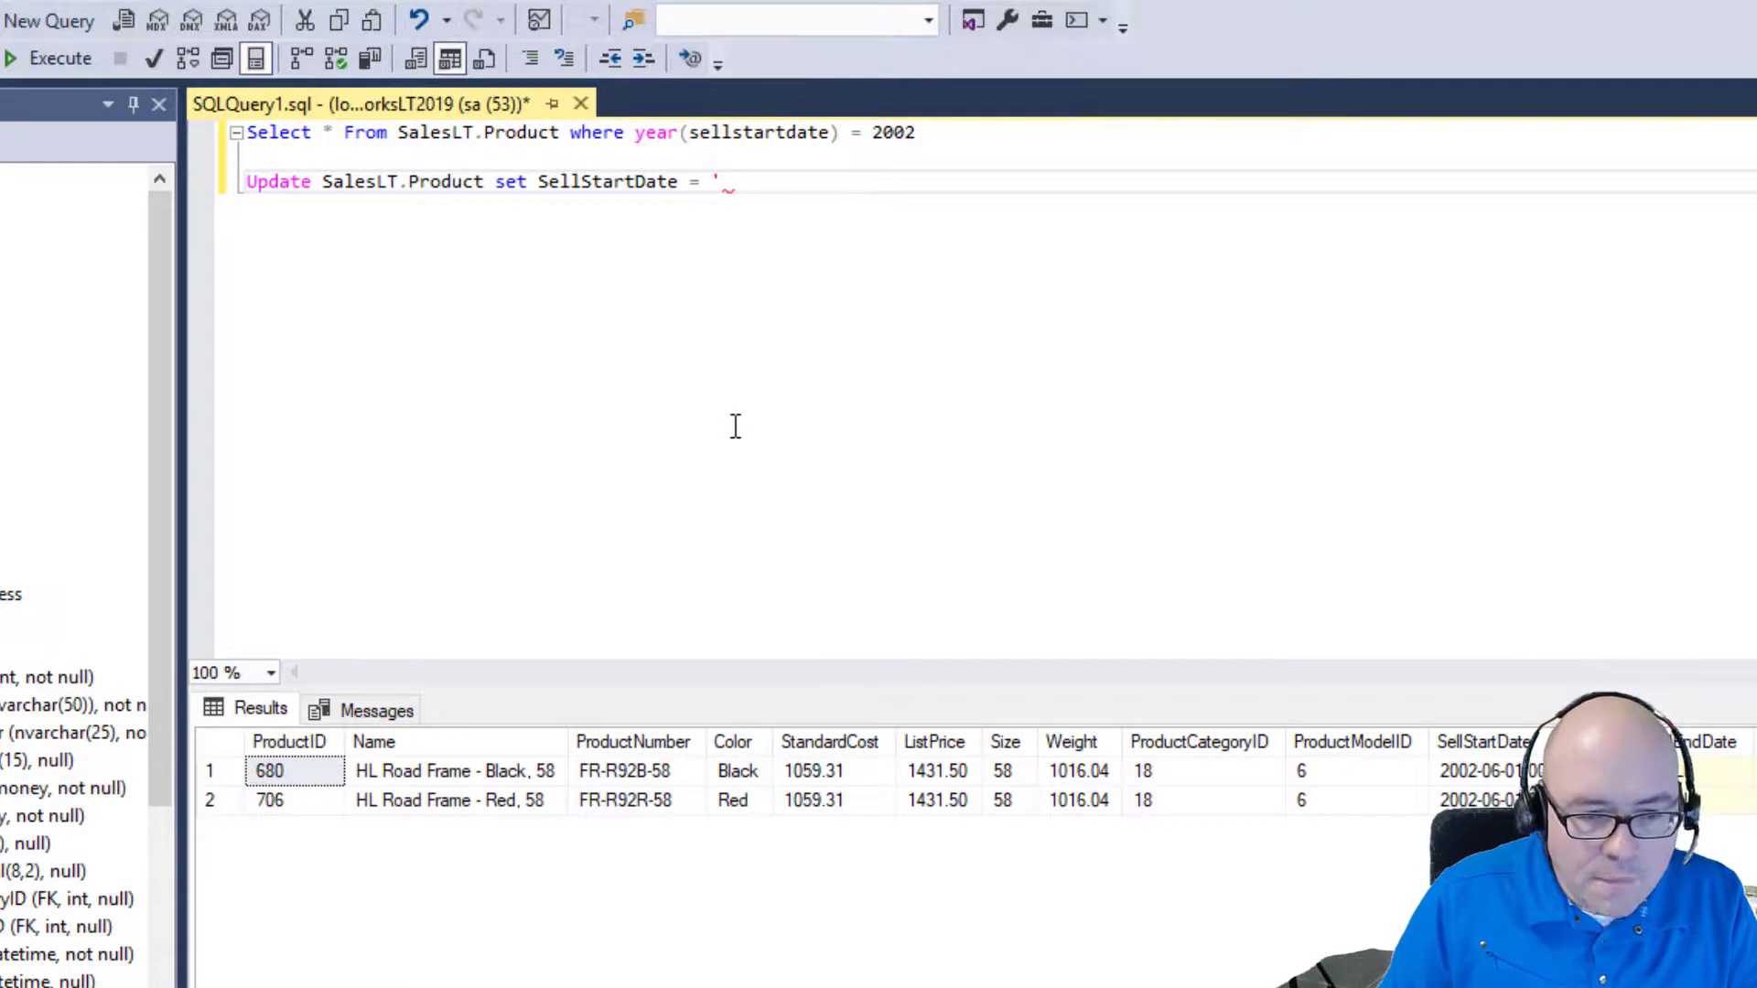
pyautogui.write("20030101'")
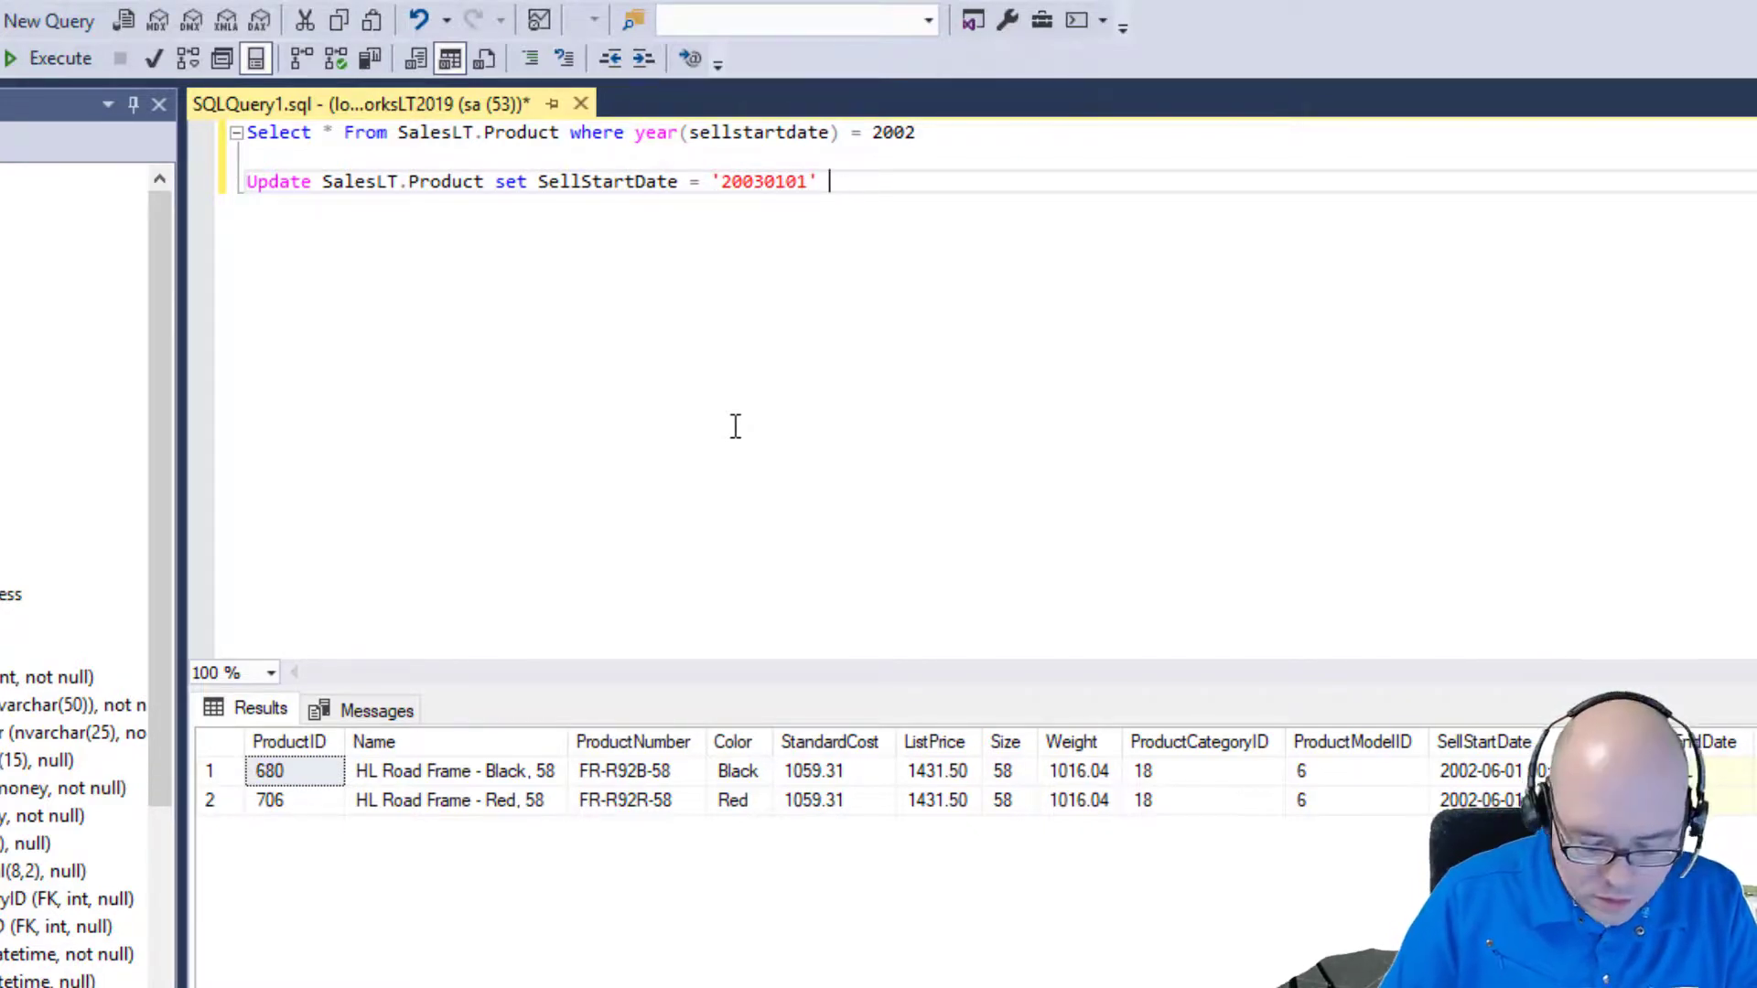
pyautogui.write('wherr')
pyautogui.press('BackSpace')
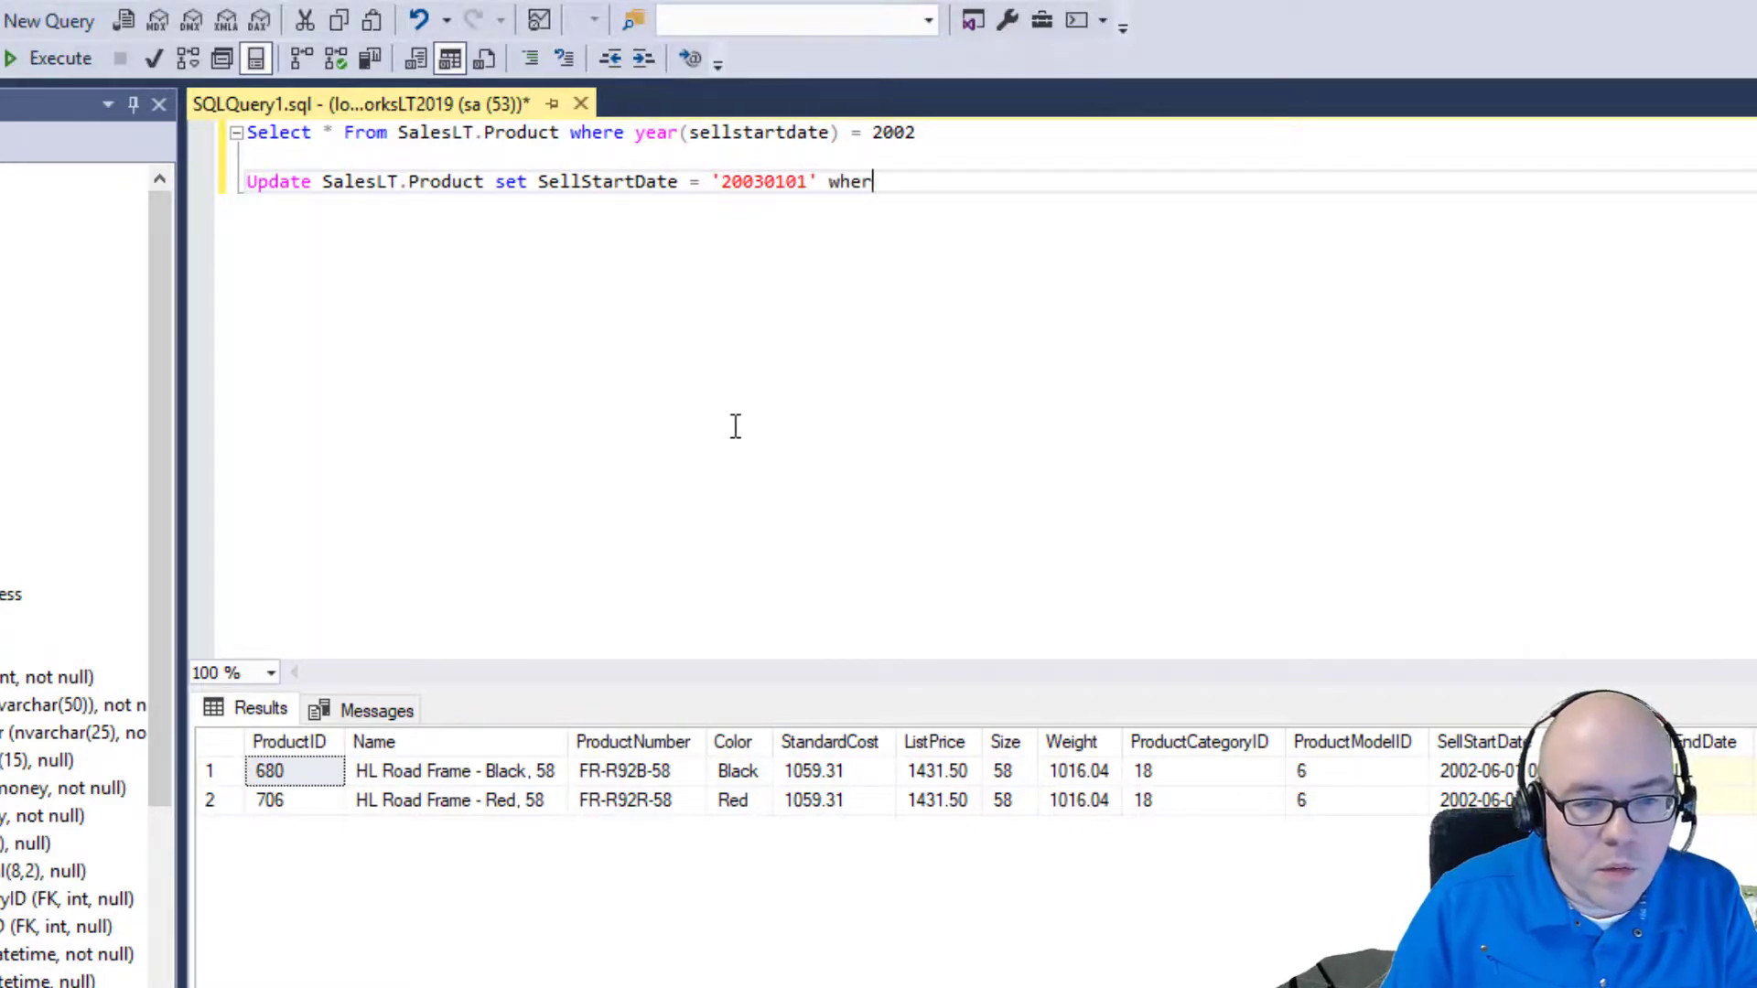
pyautogui.write('e')
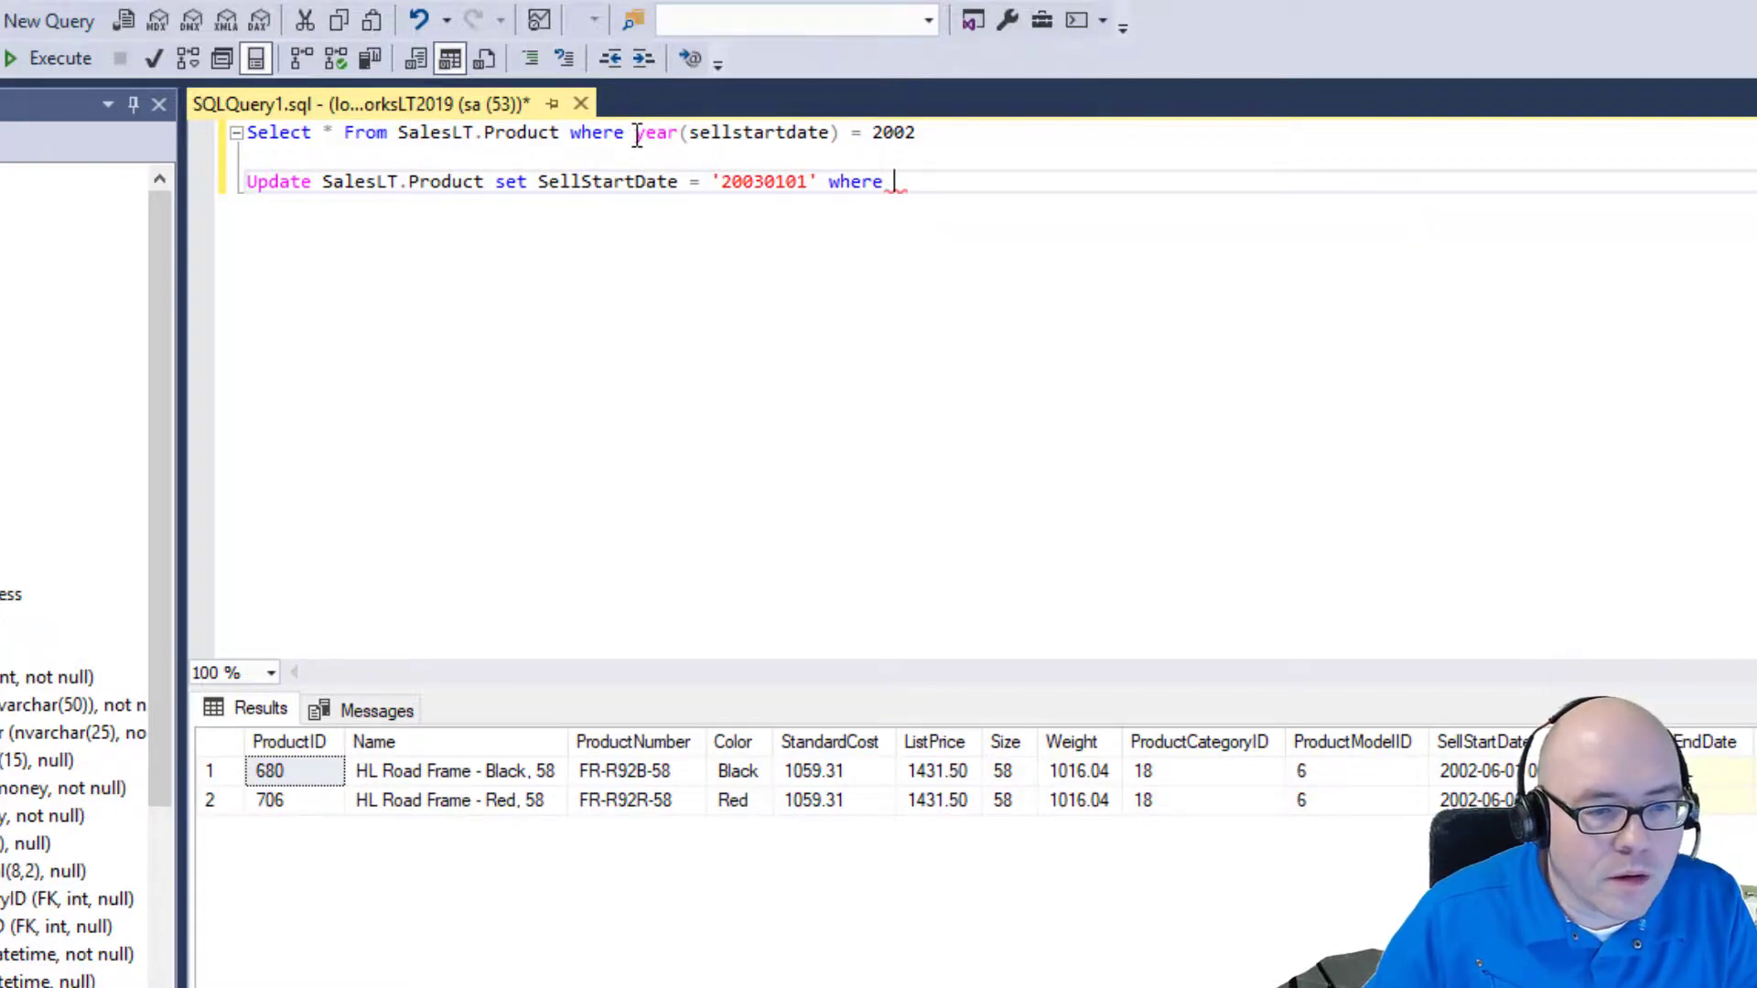
# Add the year(sellstartdate) = 2002 condition to the Update and execute it.
pyautogui.moveTo(635, 132); pyautogui.dragTo(961, 134)
pyautogui.hotkey('ctrl', 'c')
pyautogui.click(908, 182)
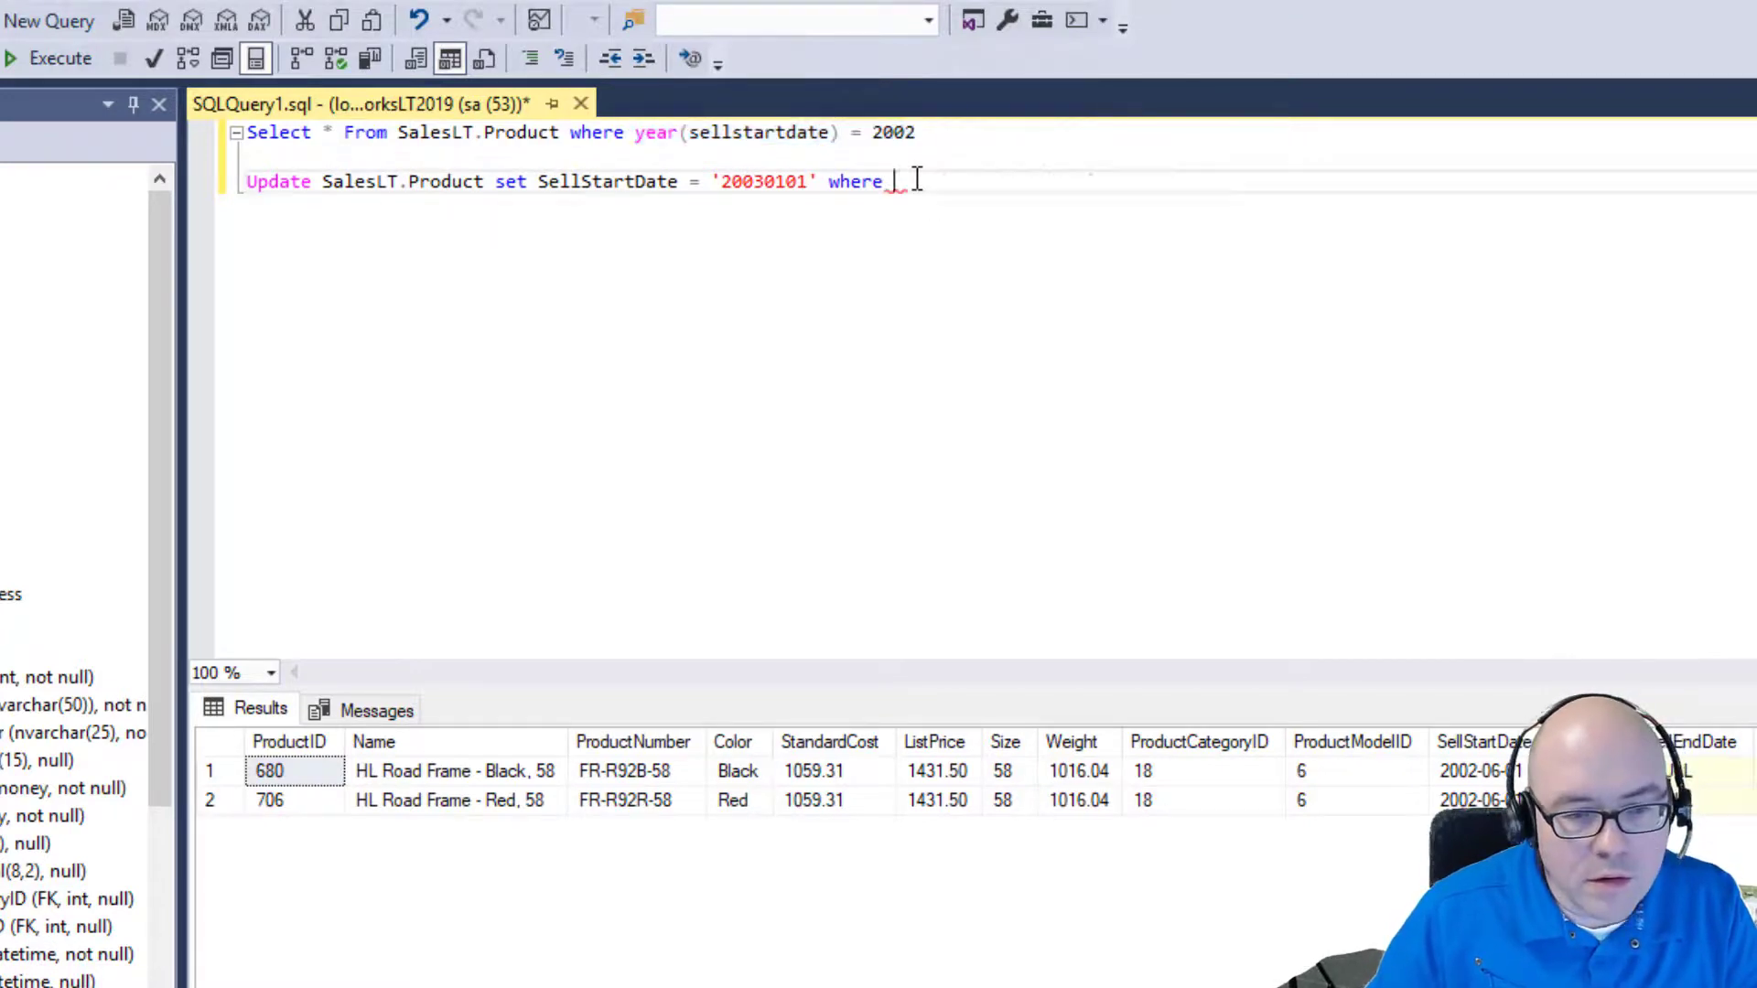
pyautogui.hotkey('ctrl', 'v')
pyautogui.moveTo(1185, 181); pyautogui.dragTo(188, 160)
pyautogui.click(53, 58)
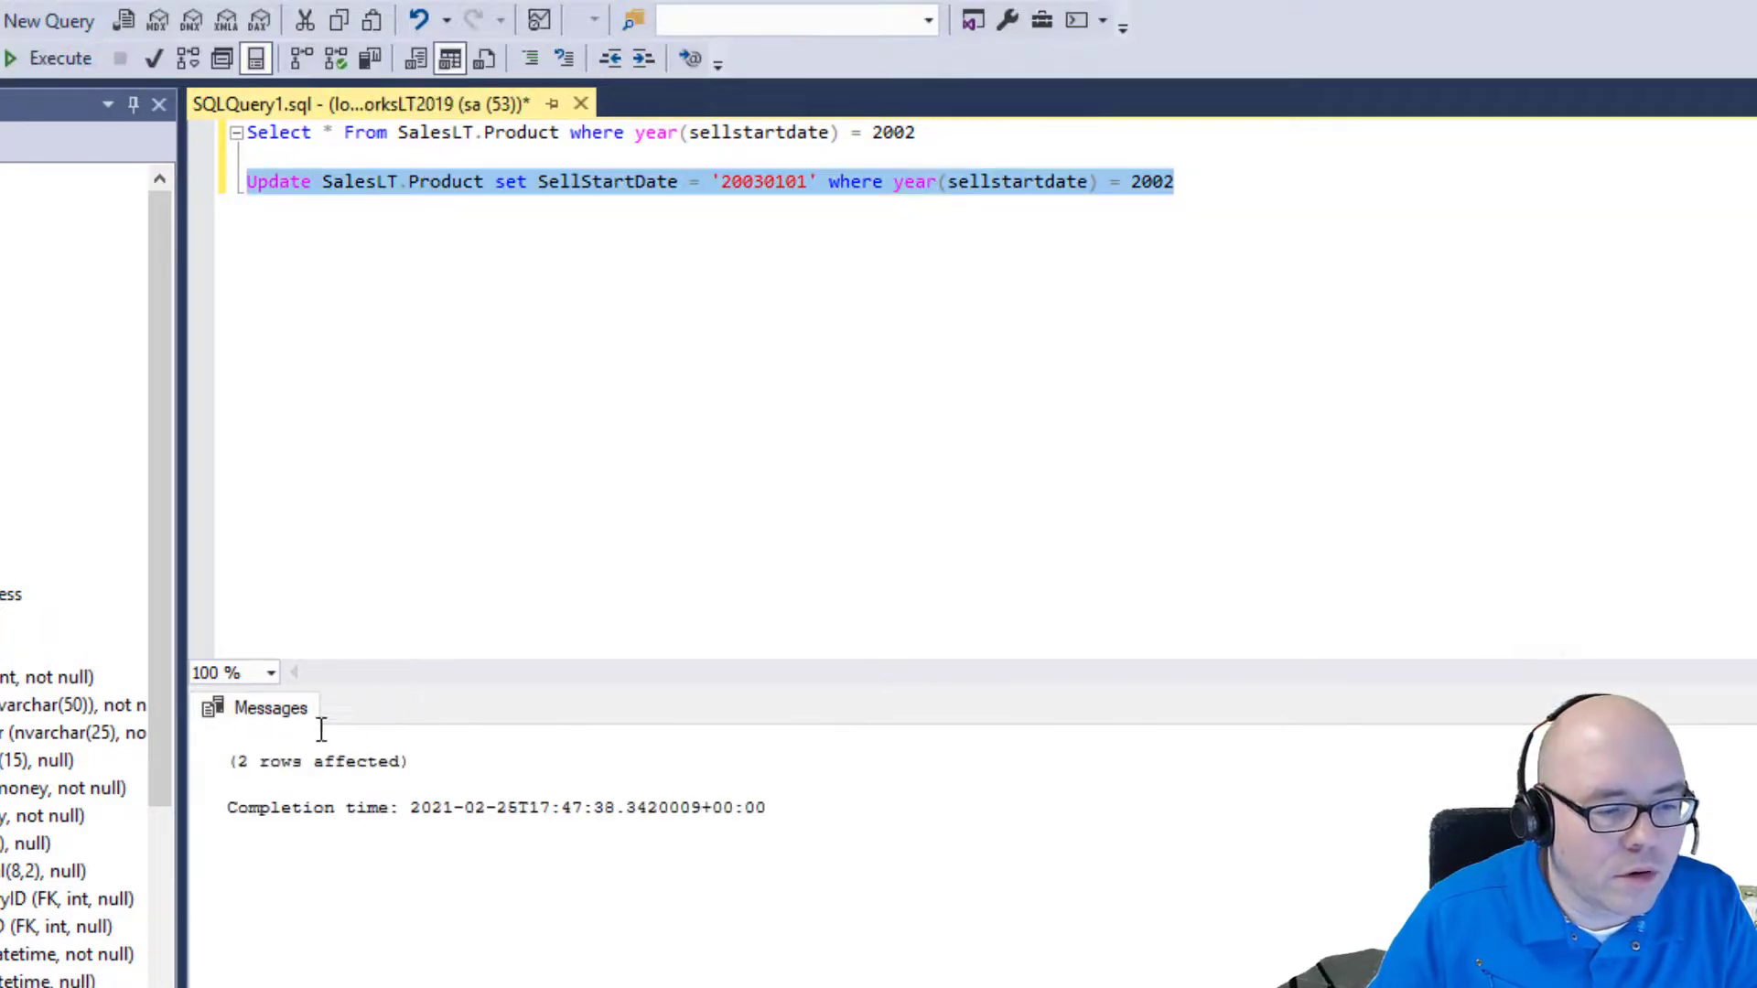
# Run the Select query for 2003 to confirm products 680 and 706 moved.
pyautogui.click(914, 131)
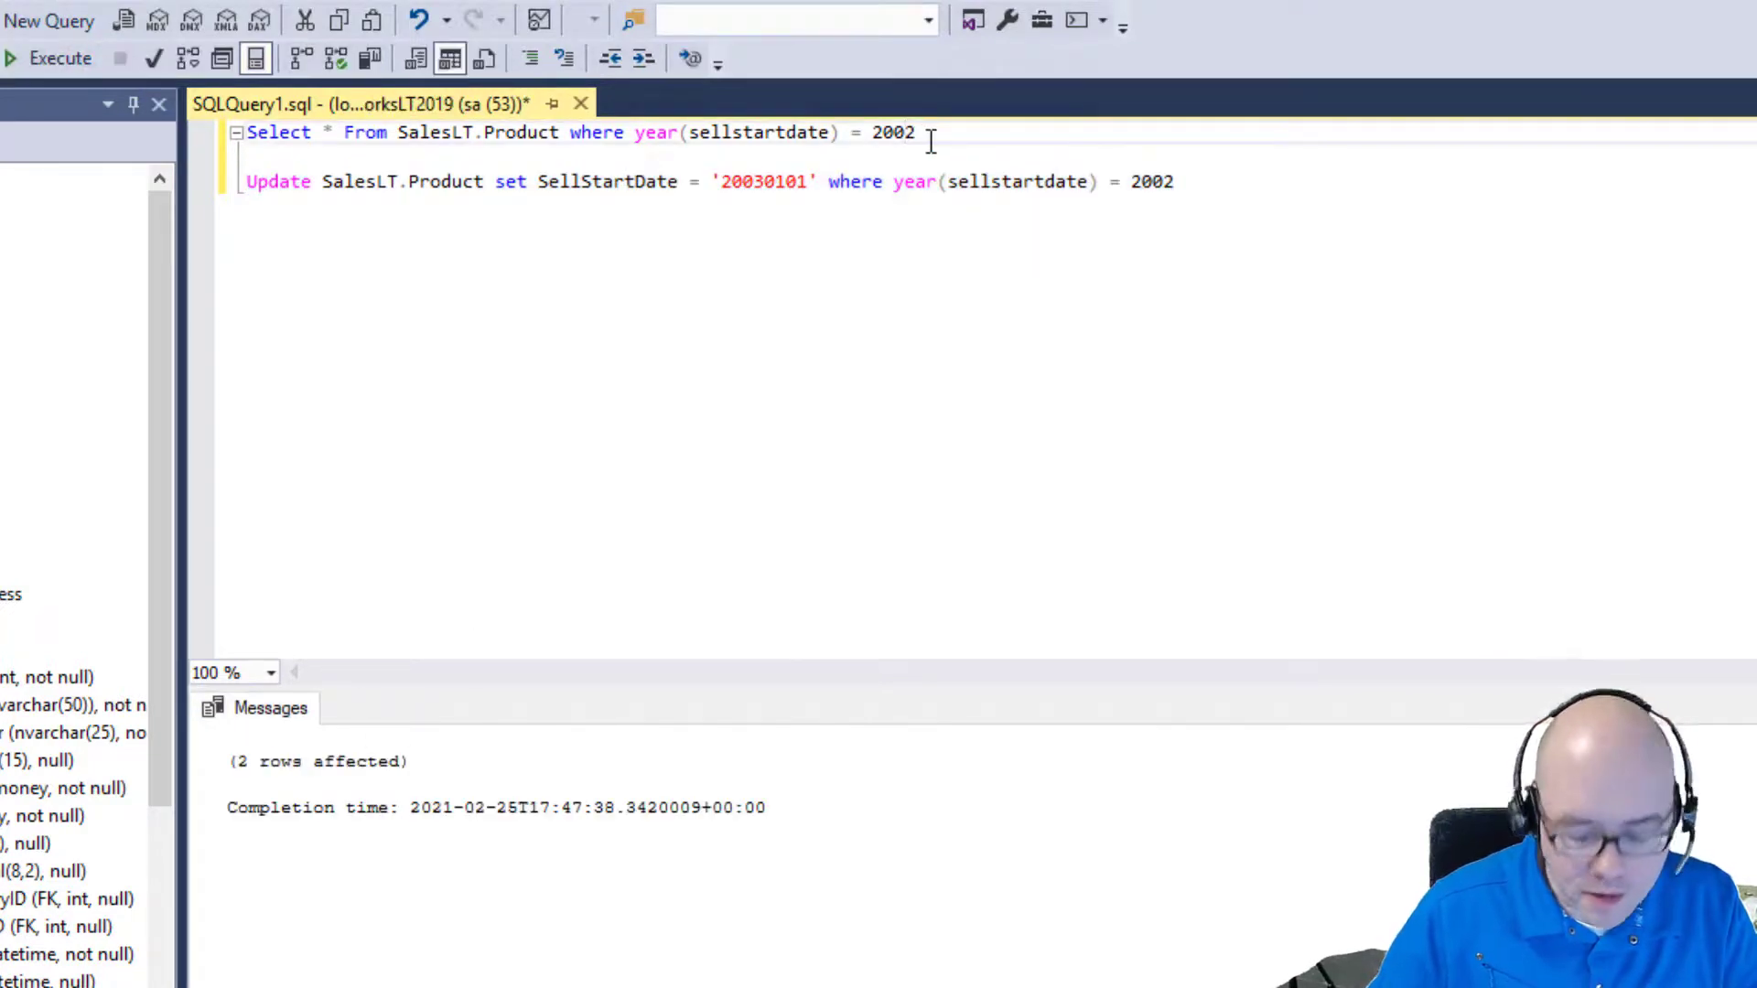
pyautogui.moveTo(930, 140); pyautogui.dragTo(245, 134)
pyautogui.click(20, 57)
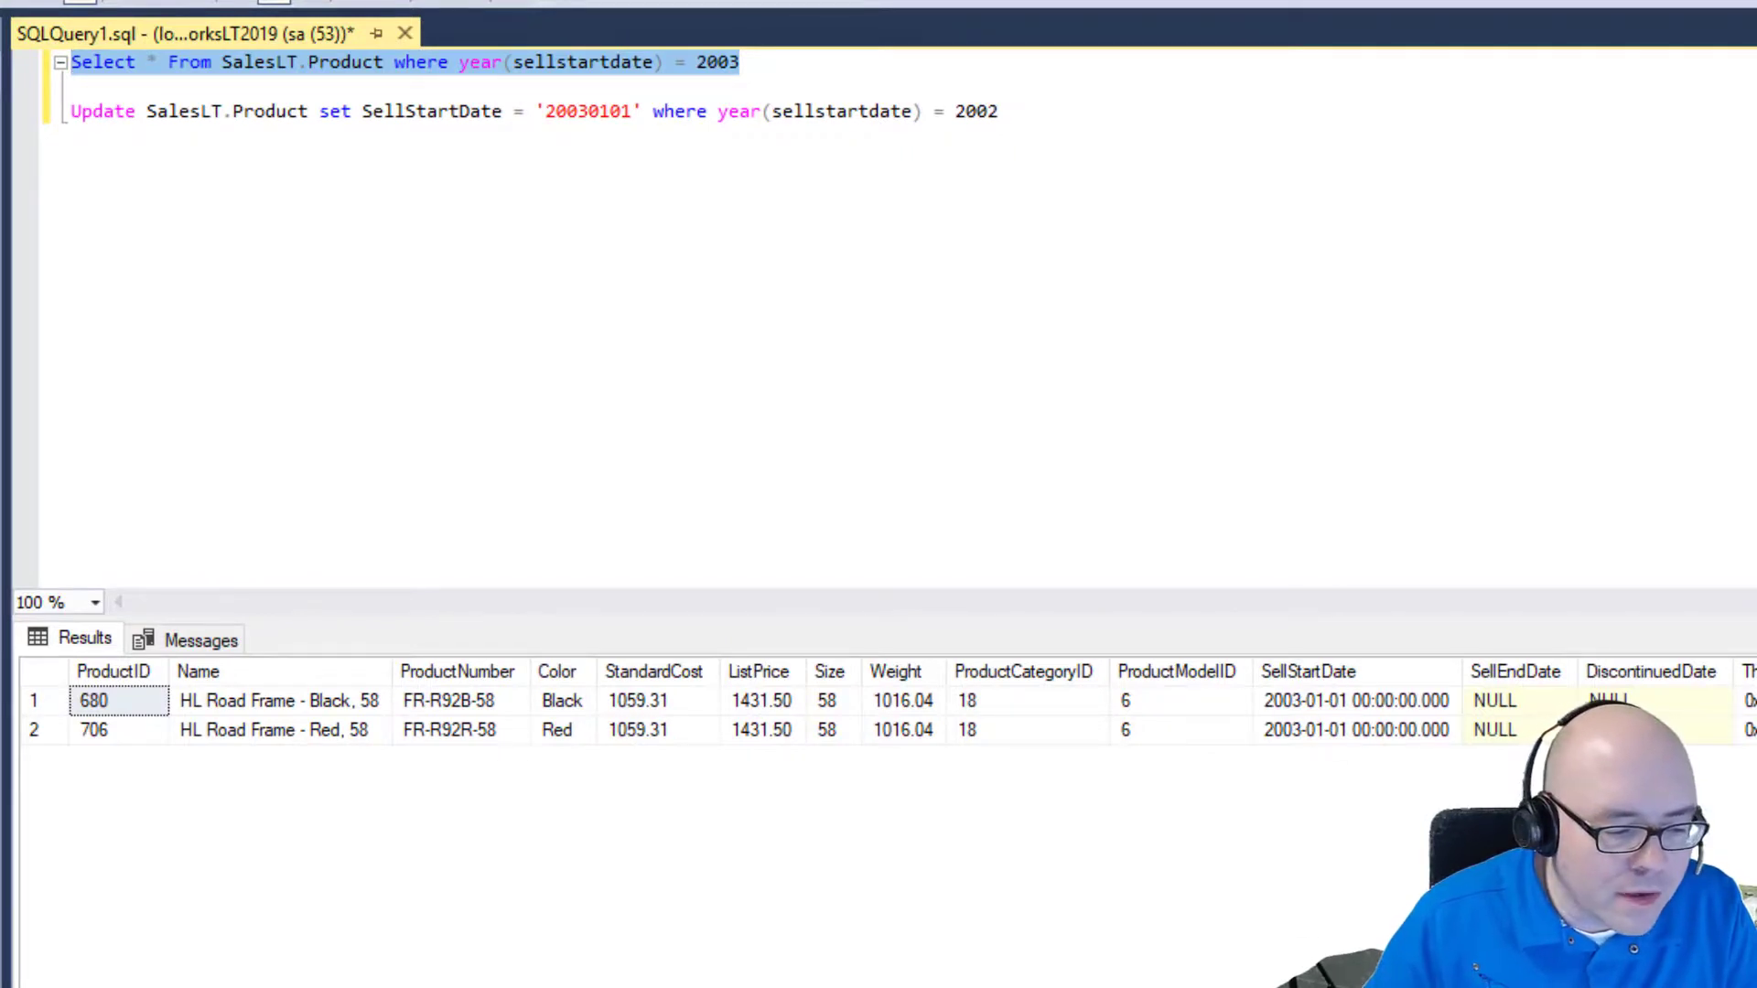
pyautogui.click(72, 61)
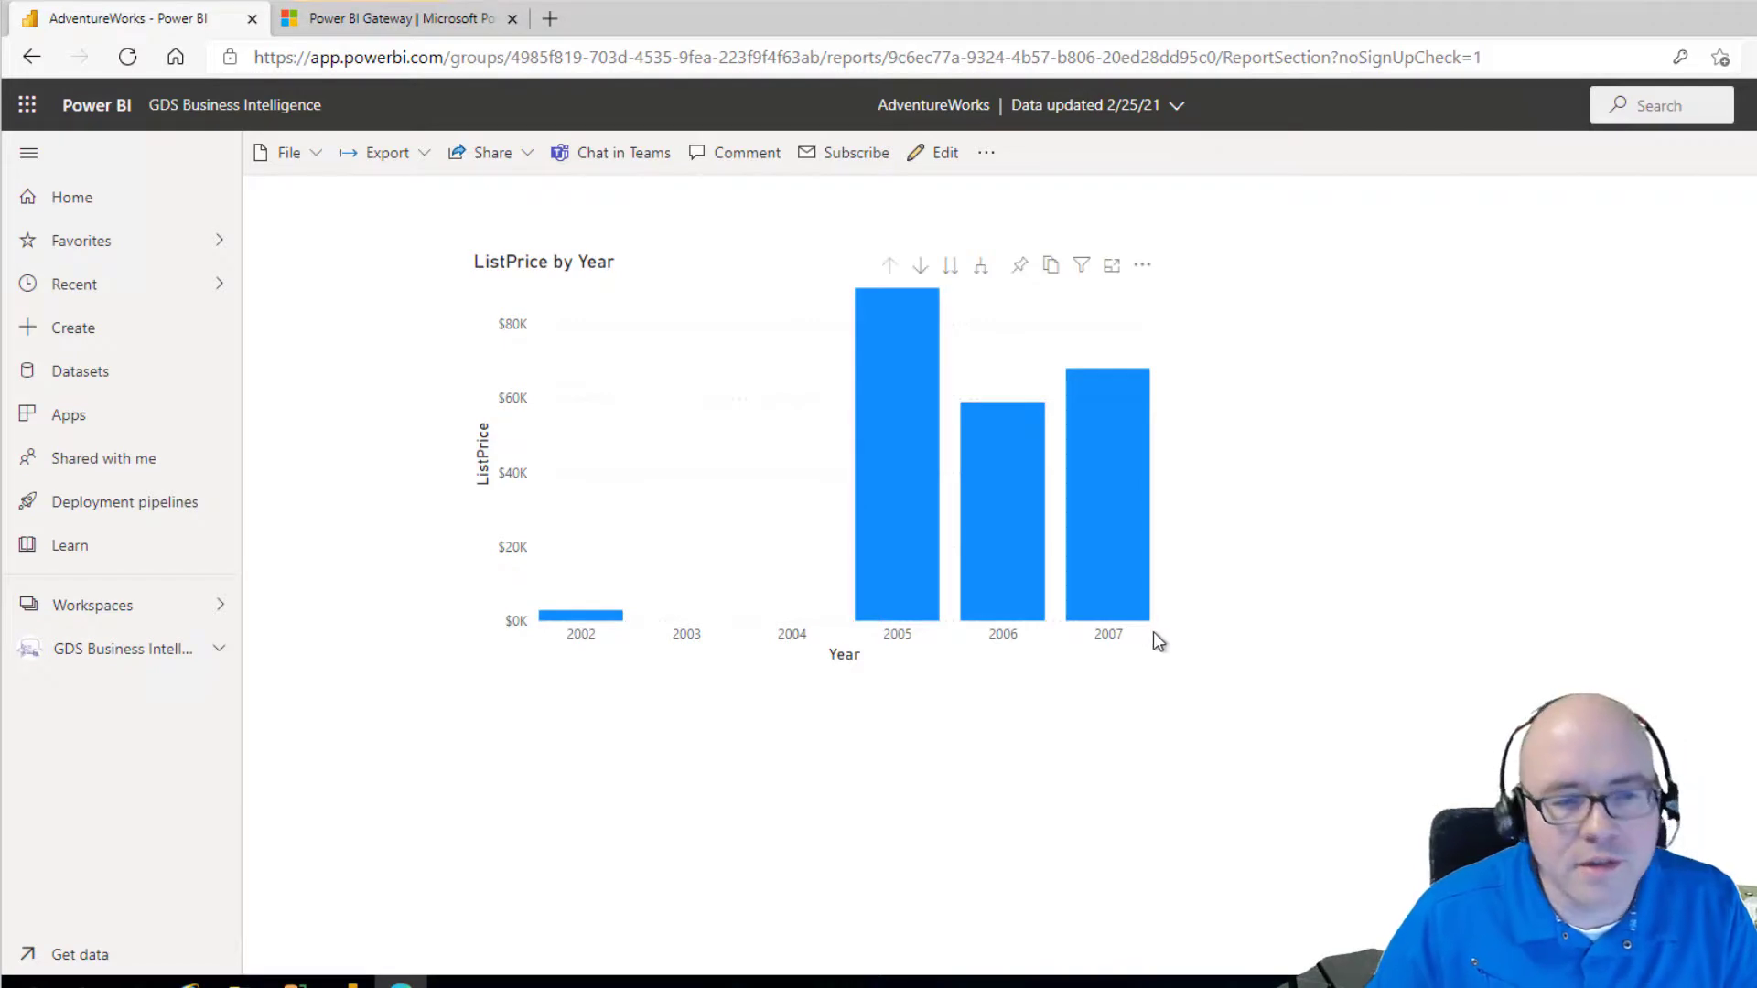
# Refresh the AdventureWorks dataset in the GDS Business Intelligence workspace.
pyautogui.click(124, 648)
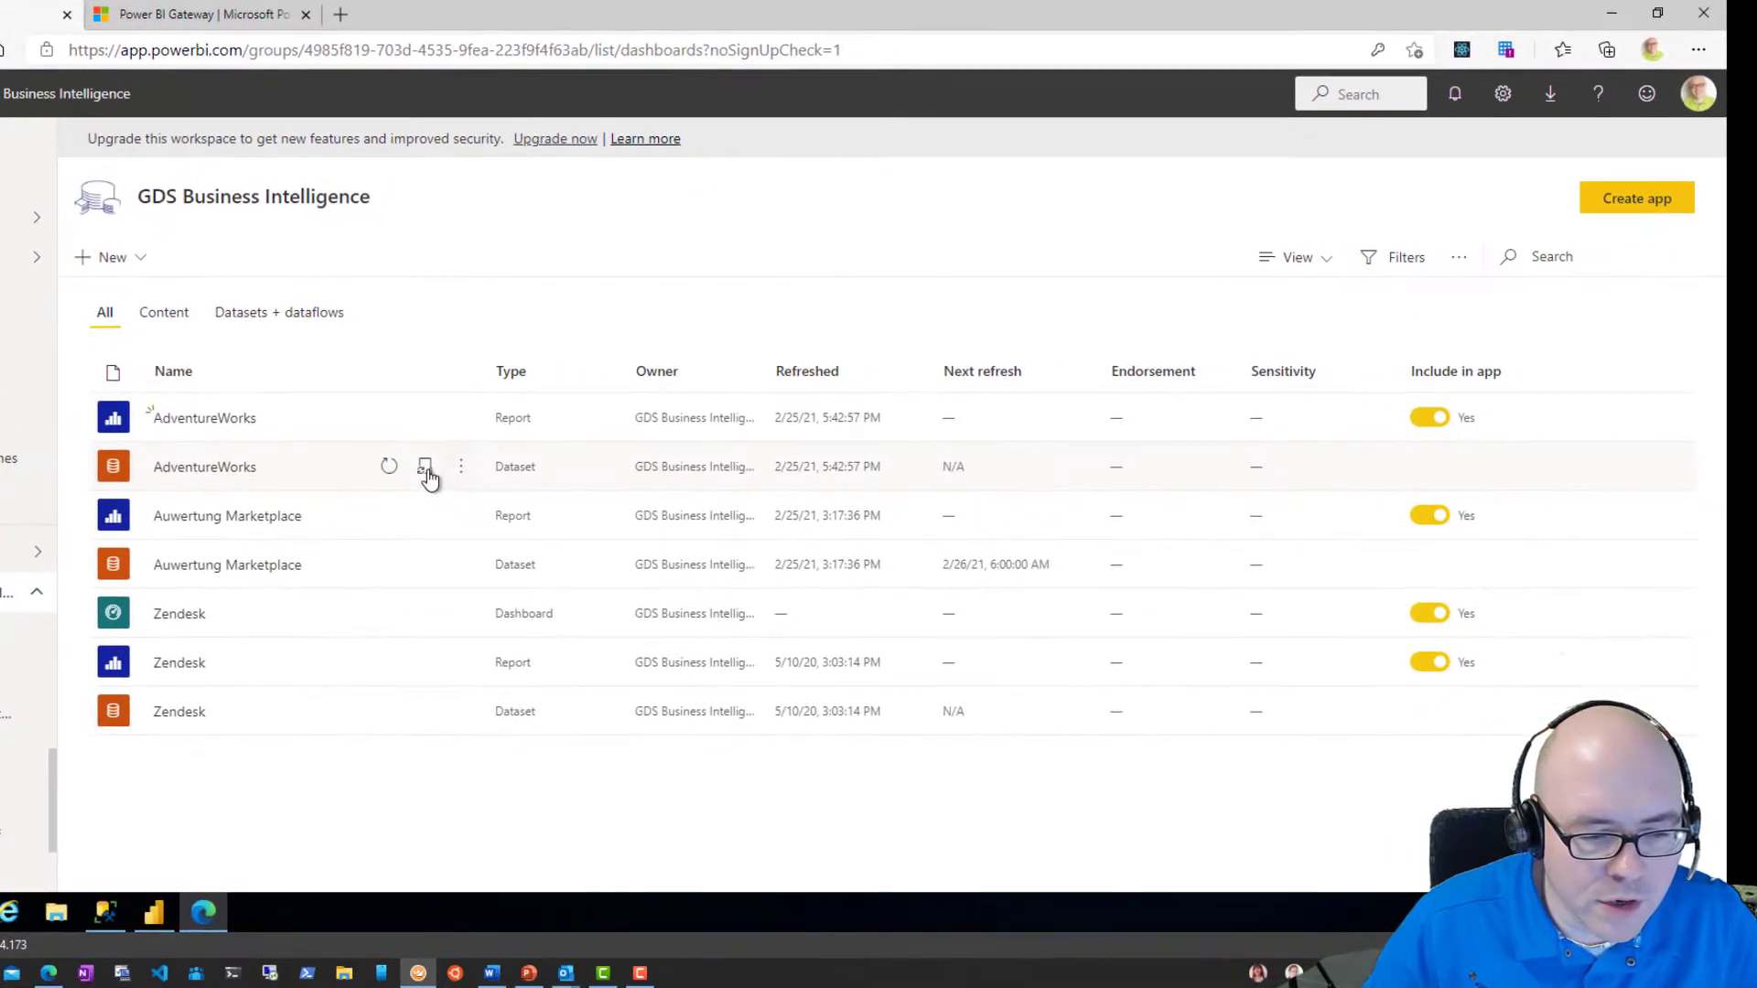
pyautogui.click(388, 467)
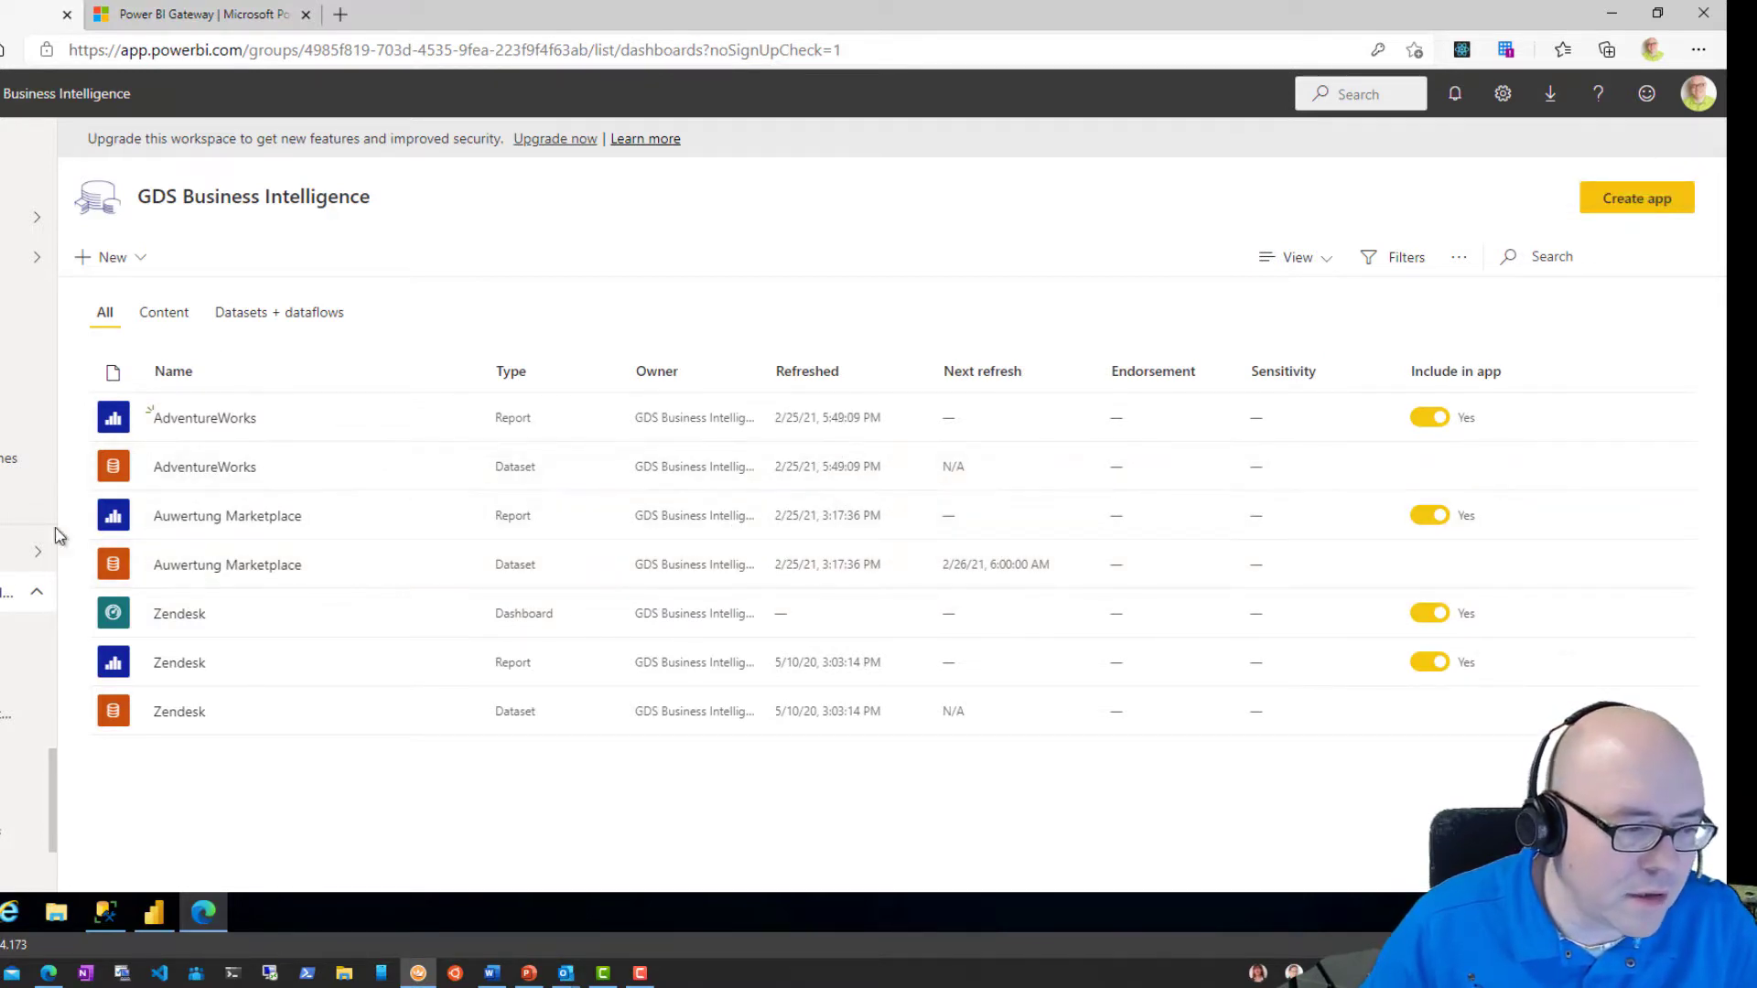
# Open the AdventureWorks report and reload it so ListPrice by Year starts at 2003.
pyautogui.click(209, 420)
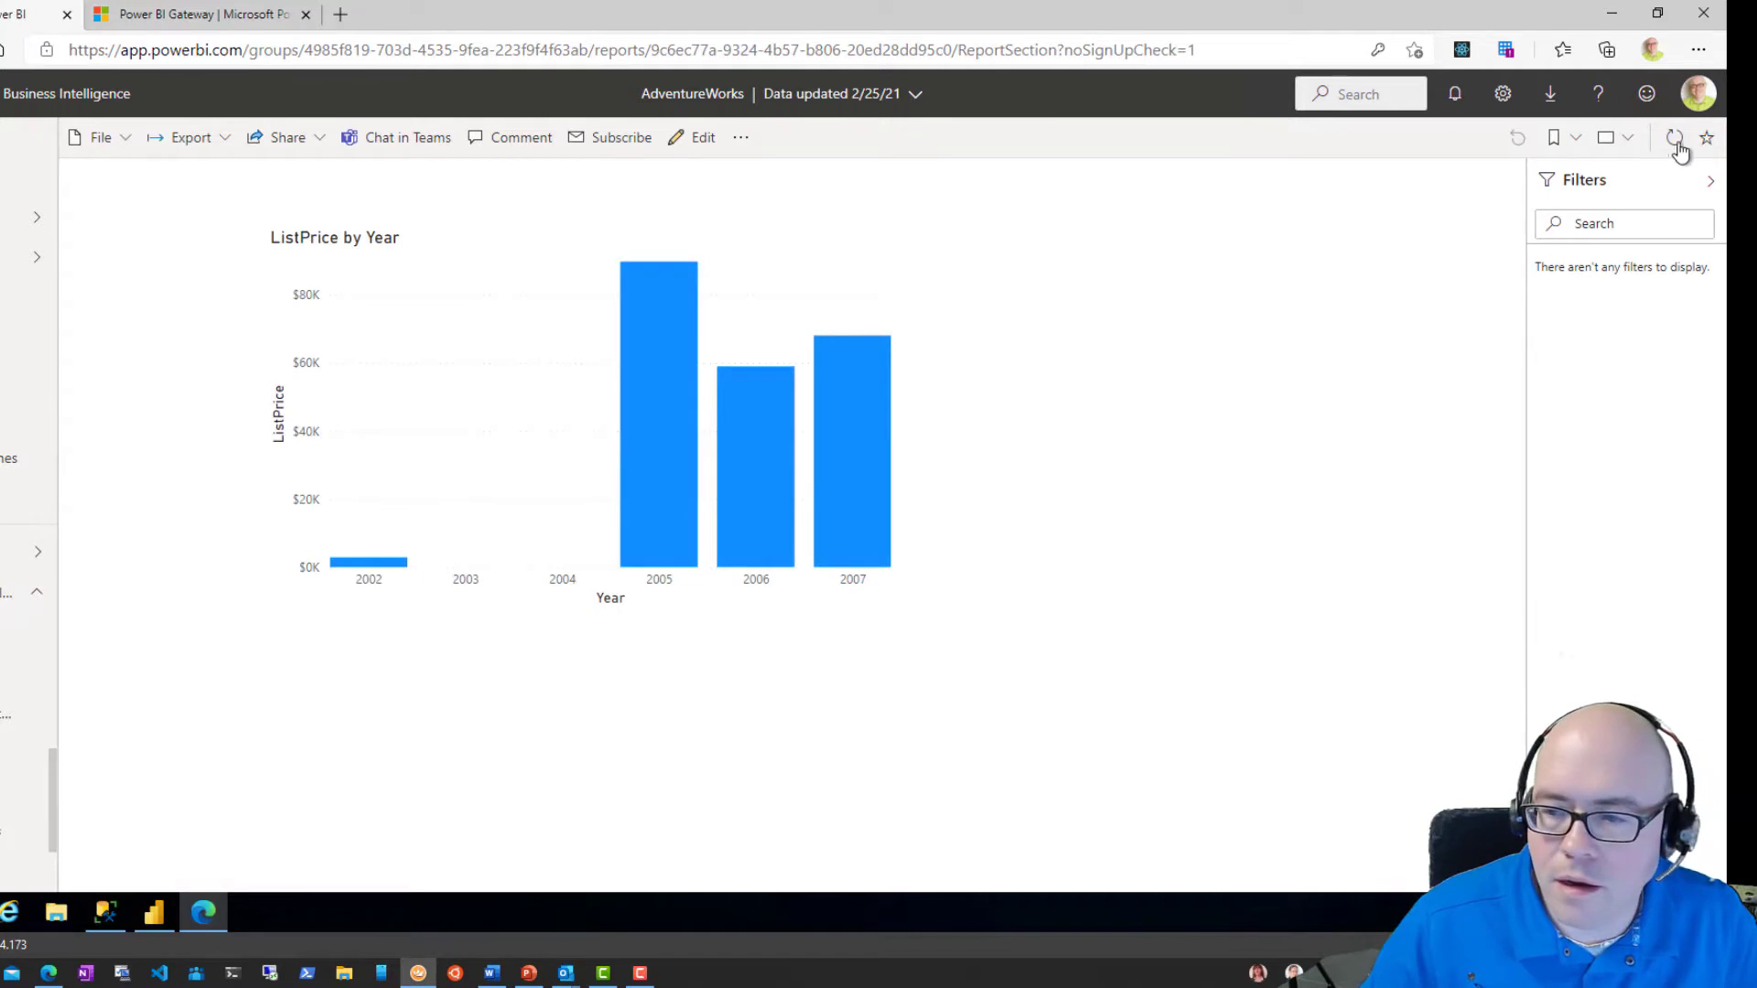
pyautogui.click(1673, 137)
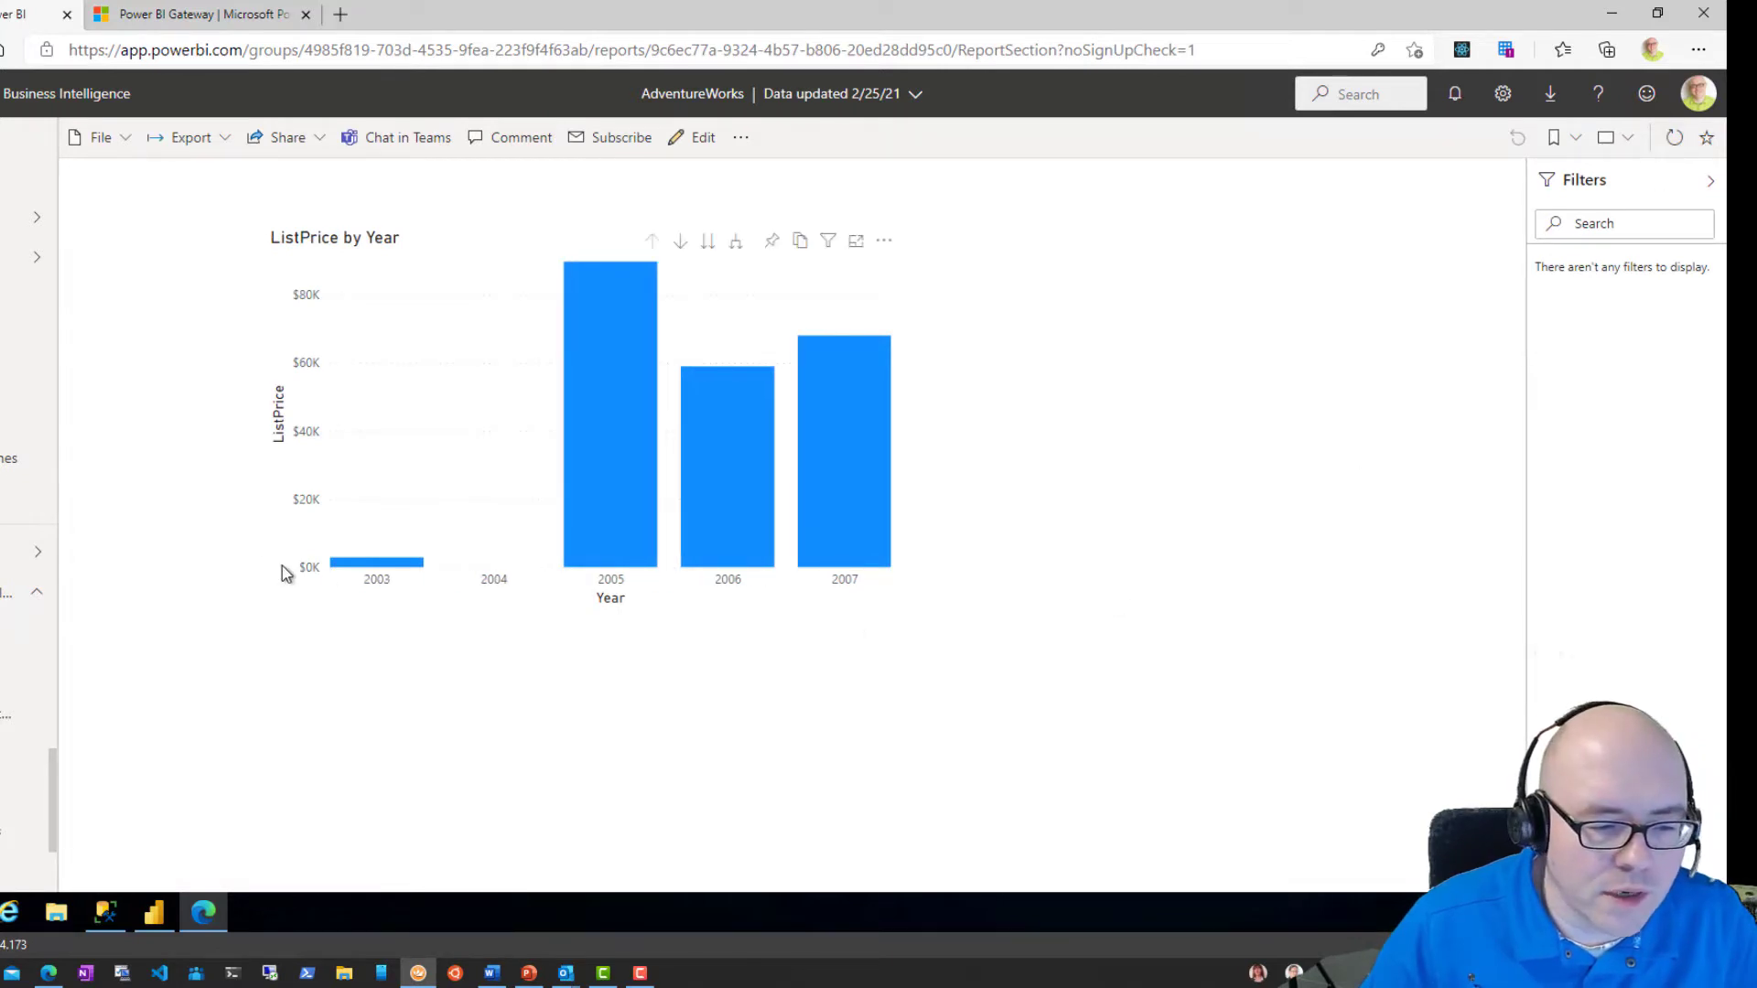